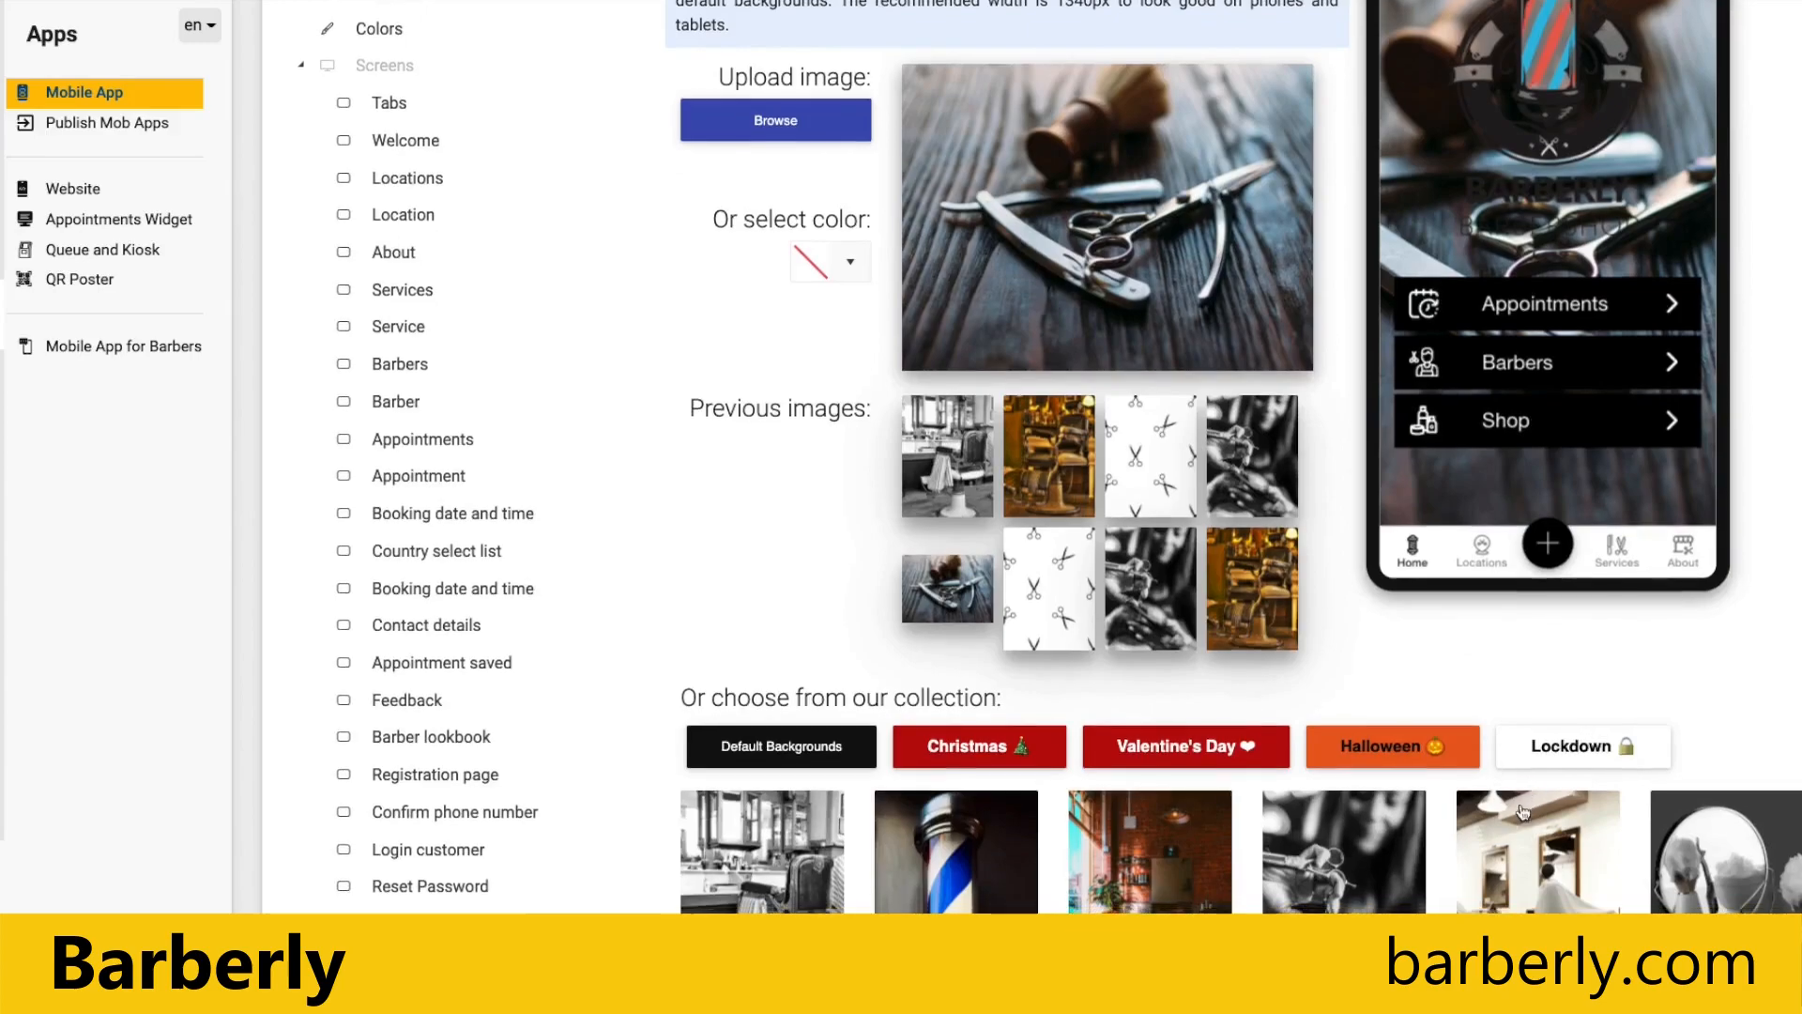
Step: Set the app background to the black-and-white barber chair photo from the default background collection
scroll(1389, 699, up, 13)
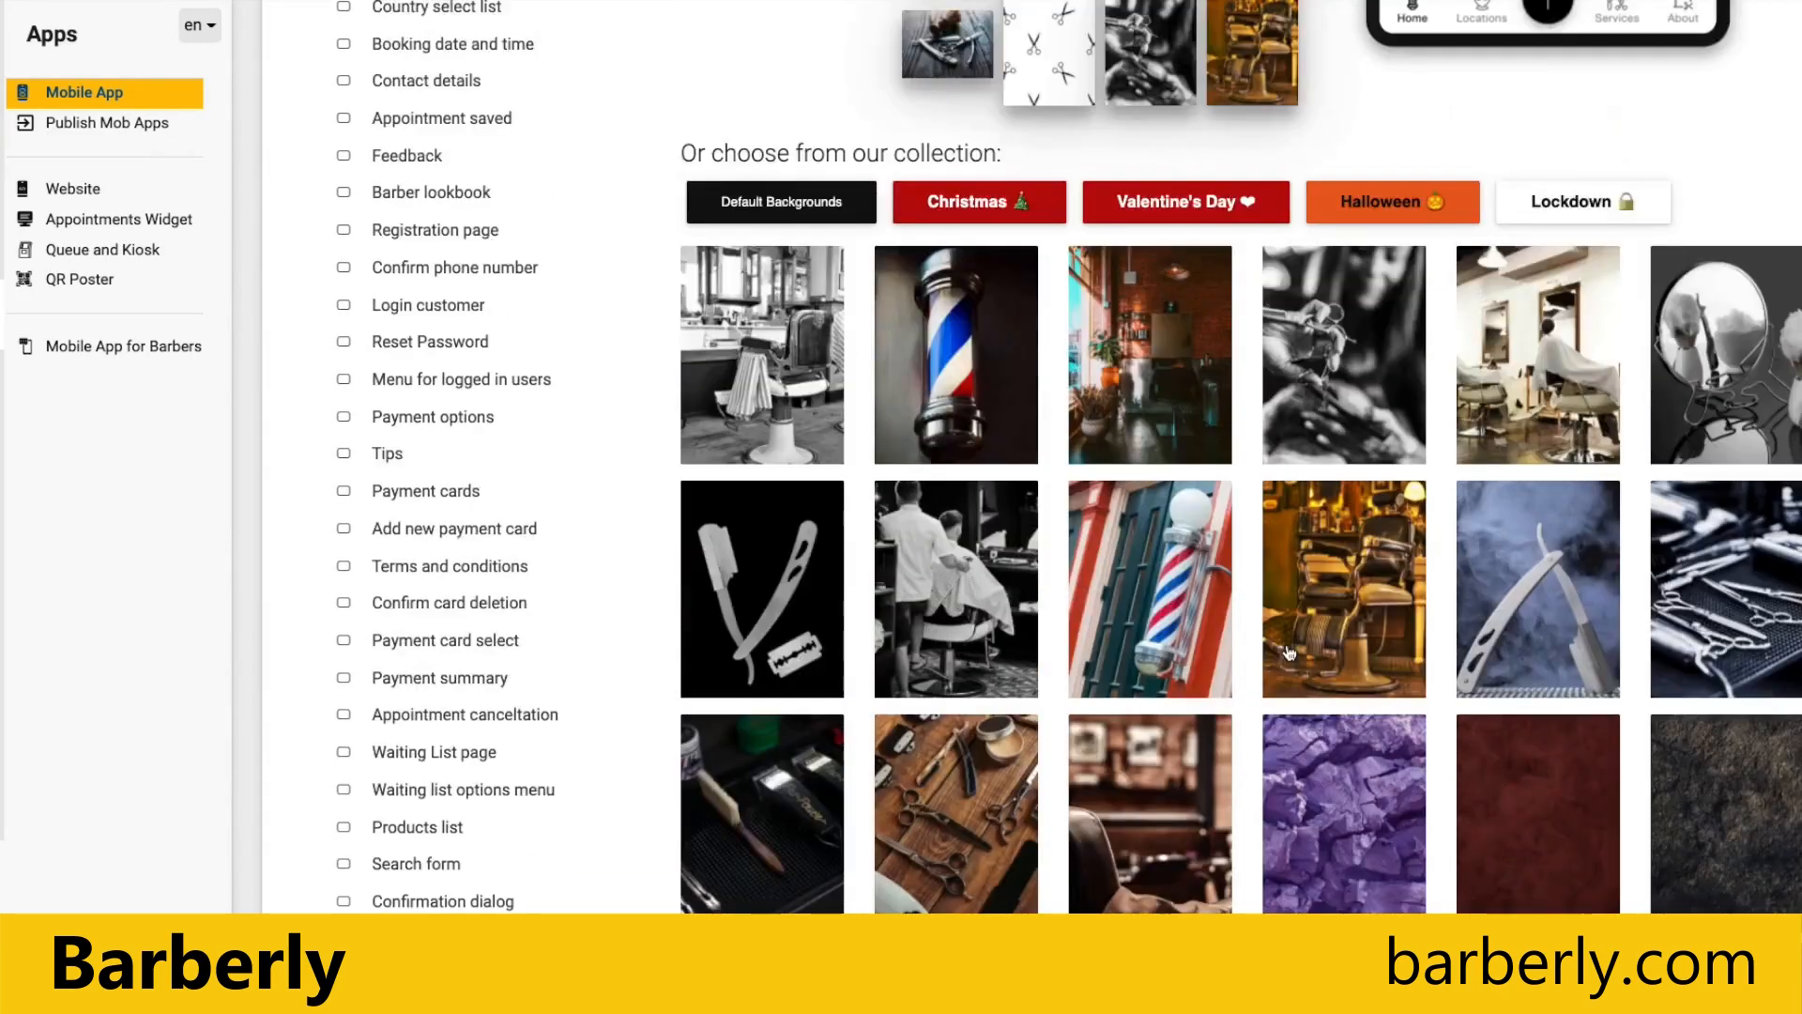
scroll(880, 576, down, 2)
scroll(881, 576, down, 3)
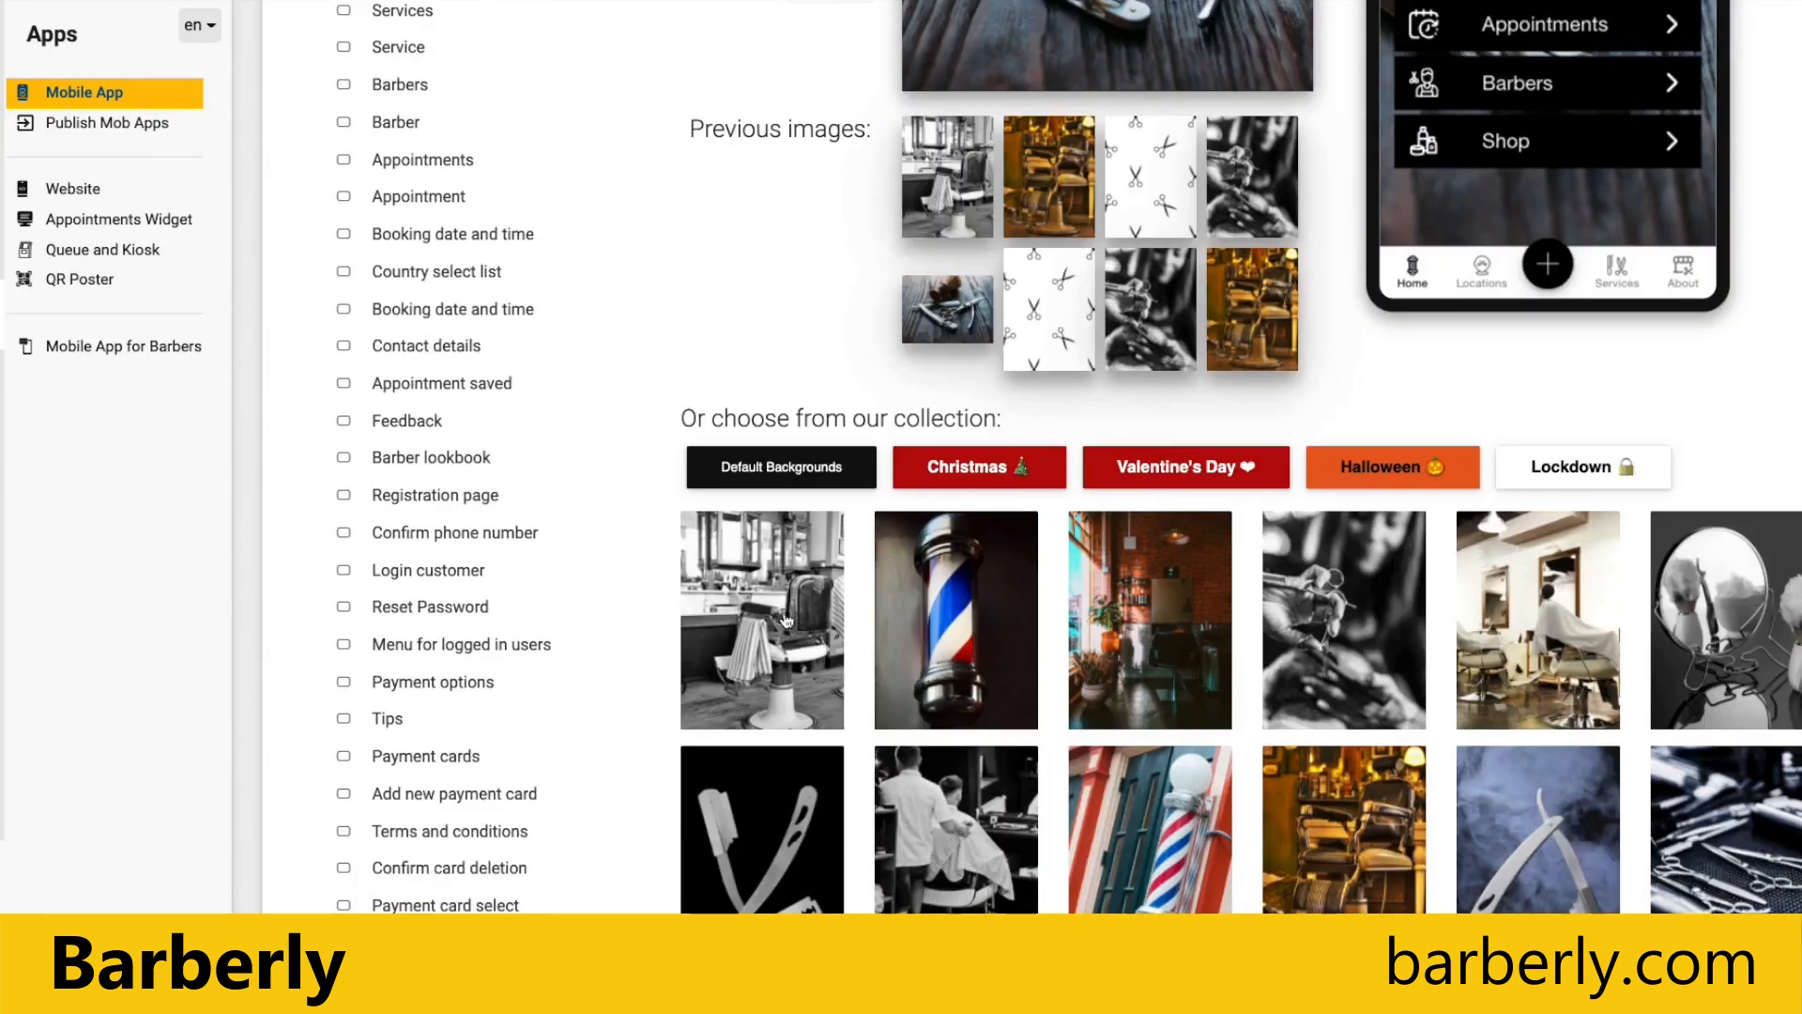
click(798, 603)
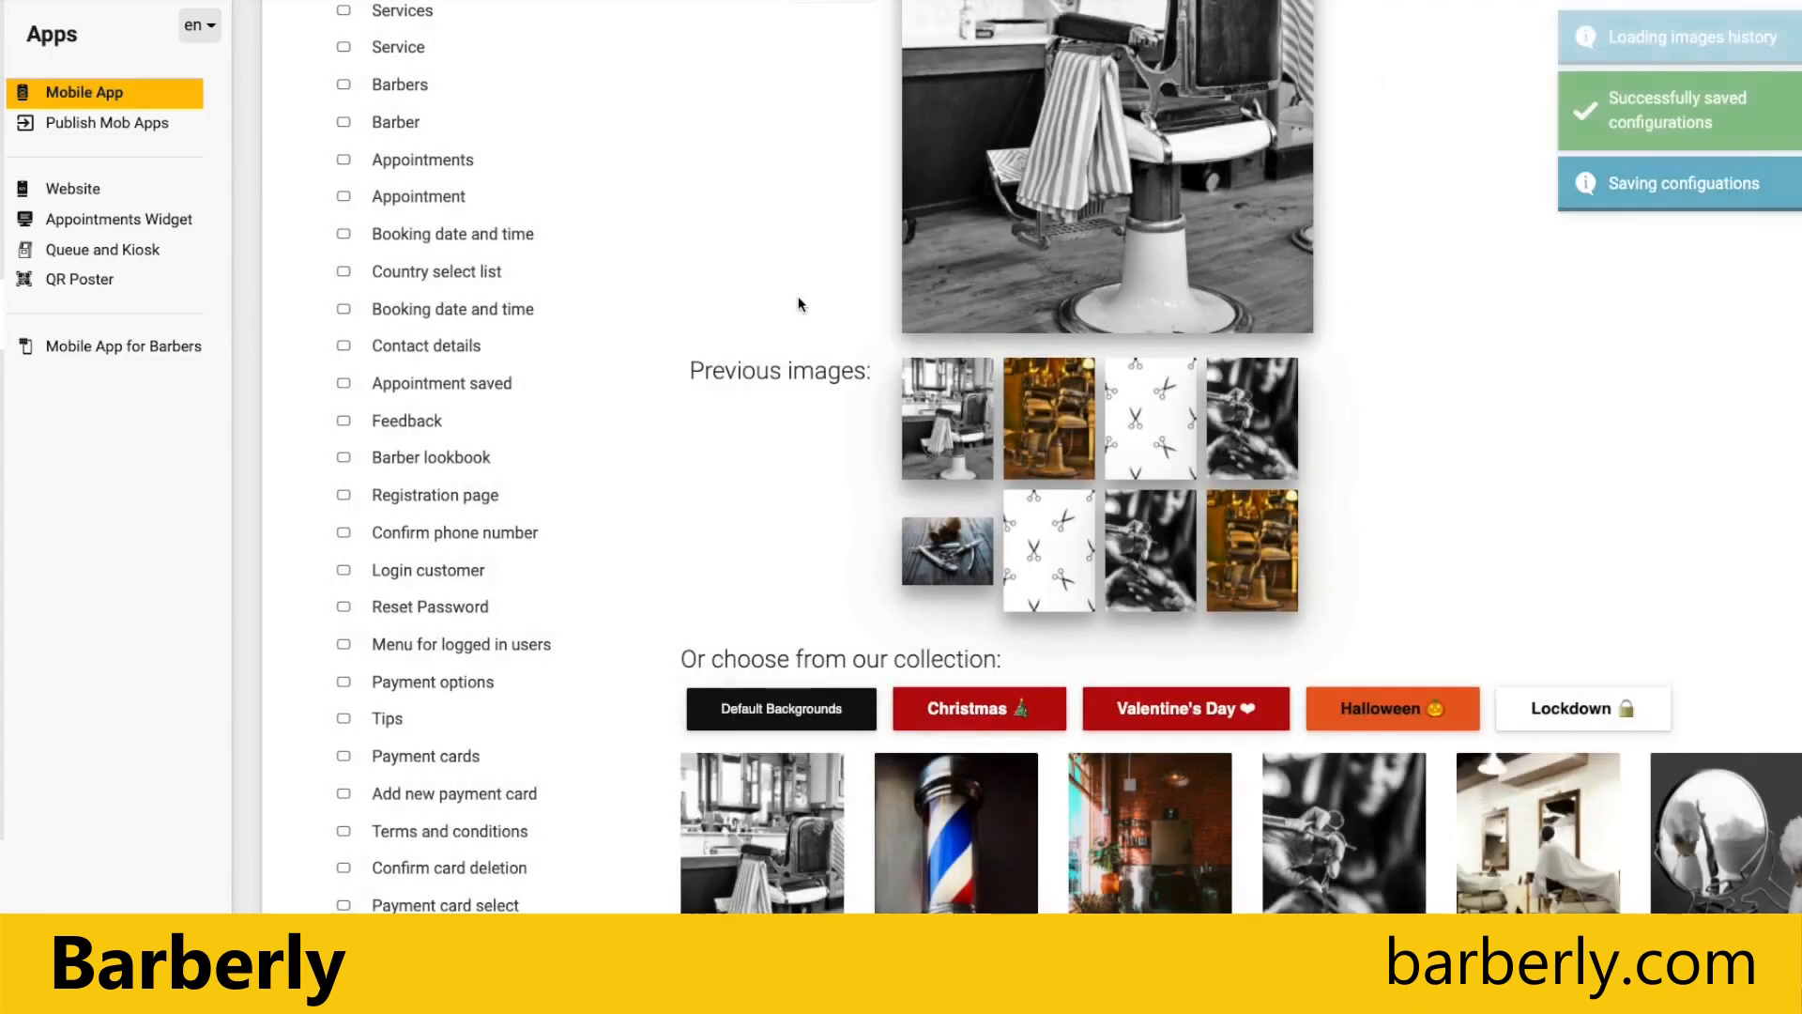
scroll(798, 296, up, 6)
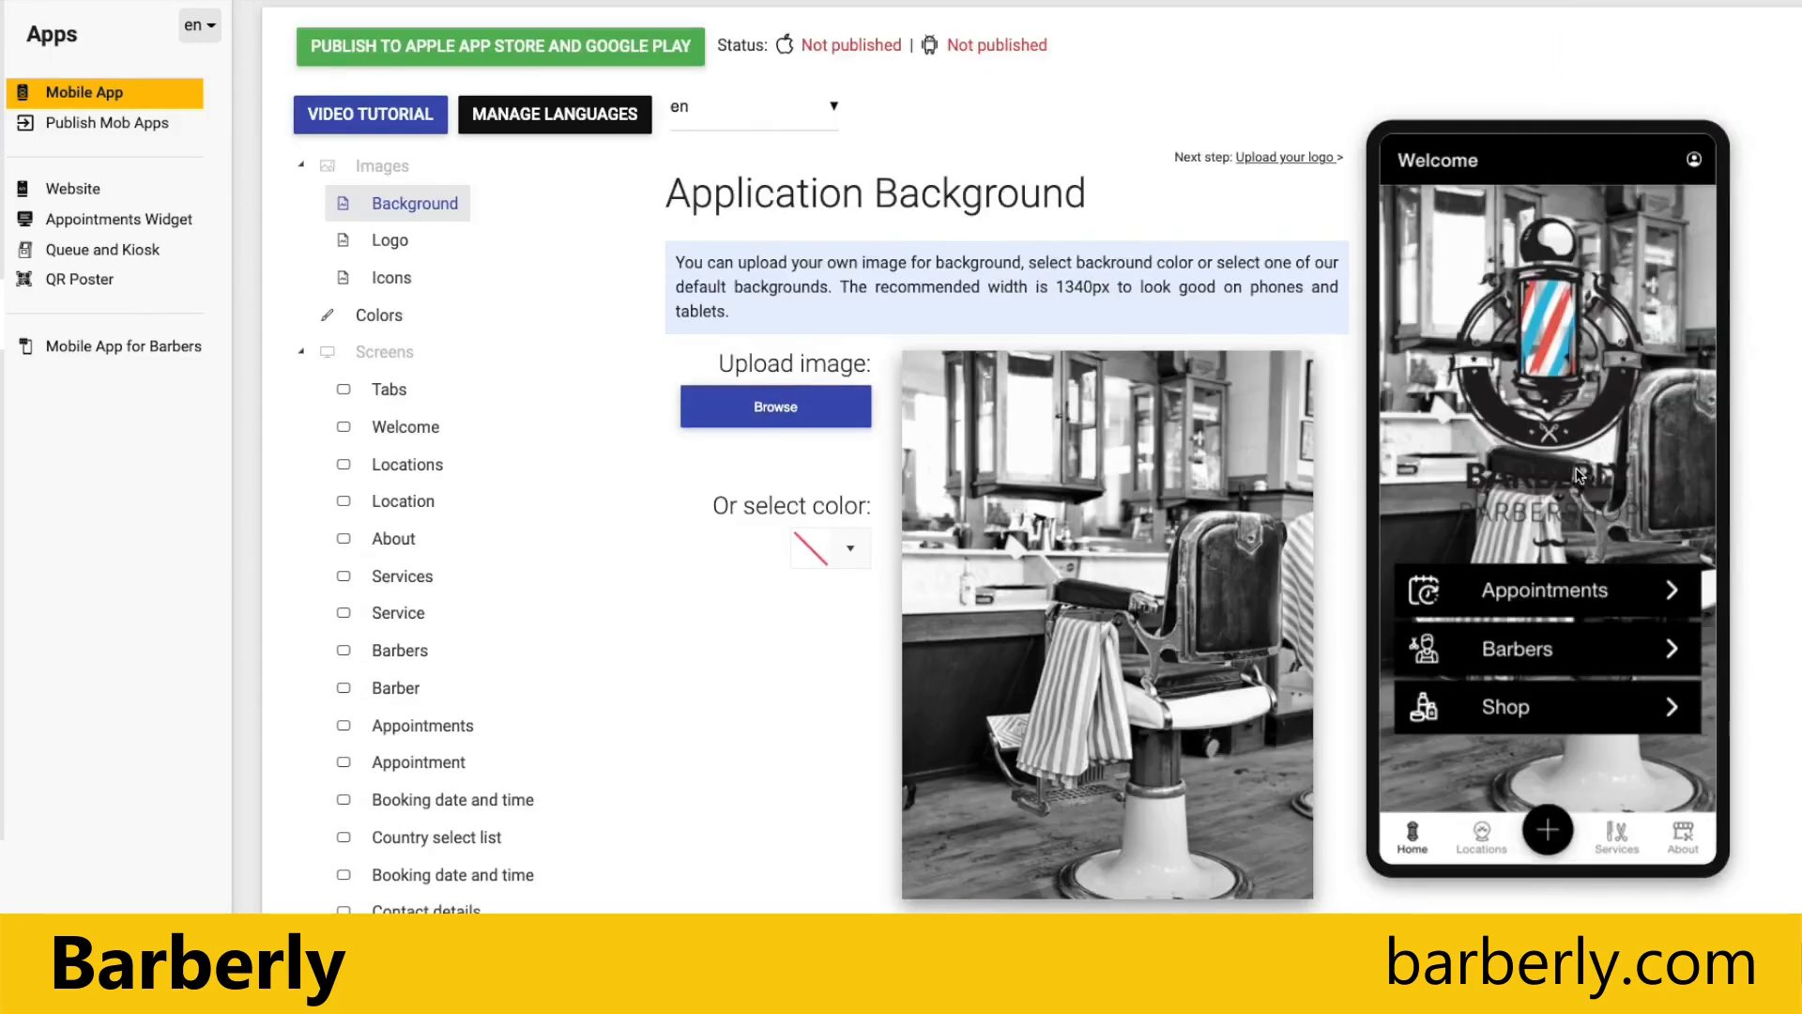
Step: Switch the app background to the razor and scissors photo from the previously used images
scroll(1070, 709, down, 2)
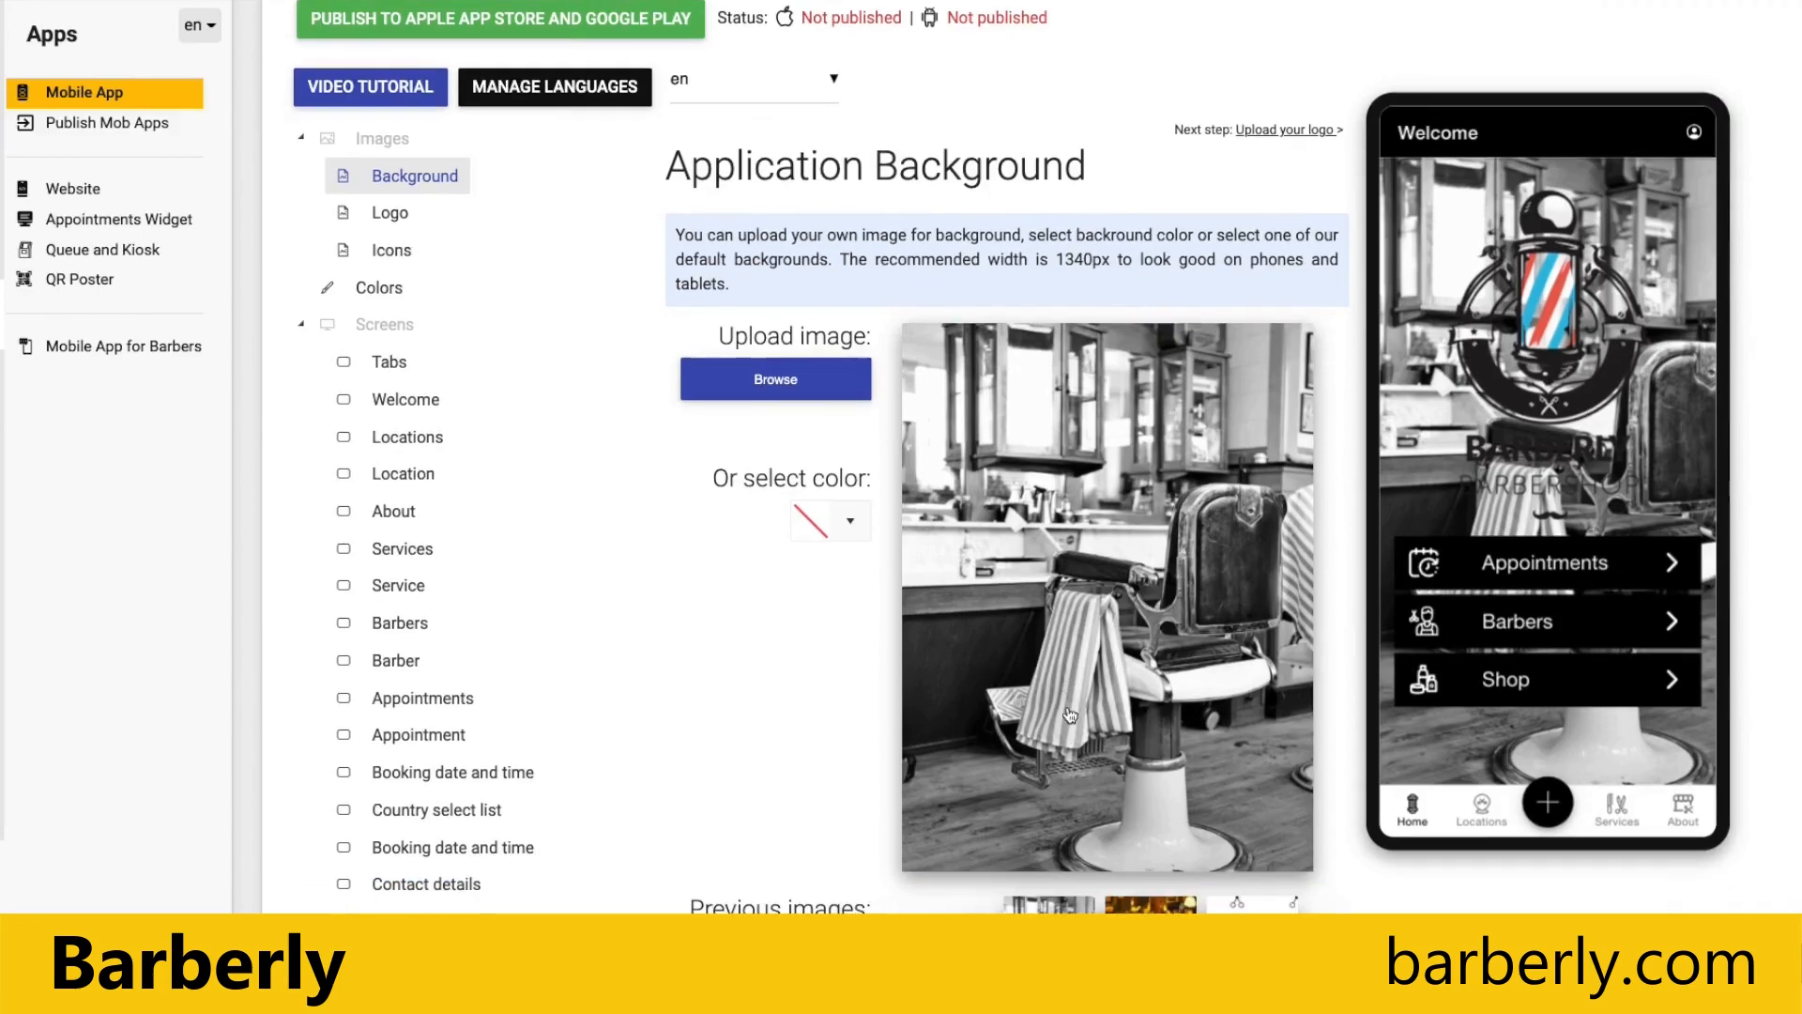
click(948, 813)
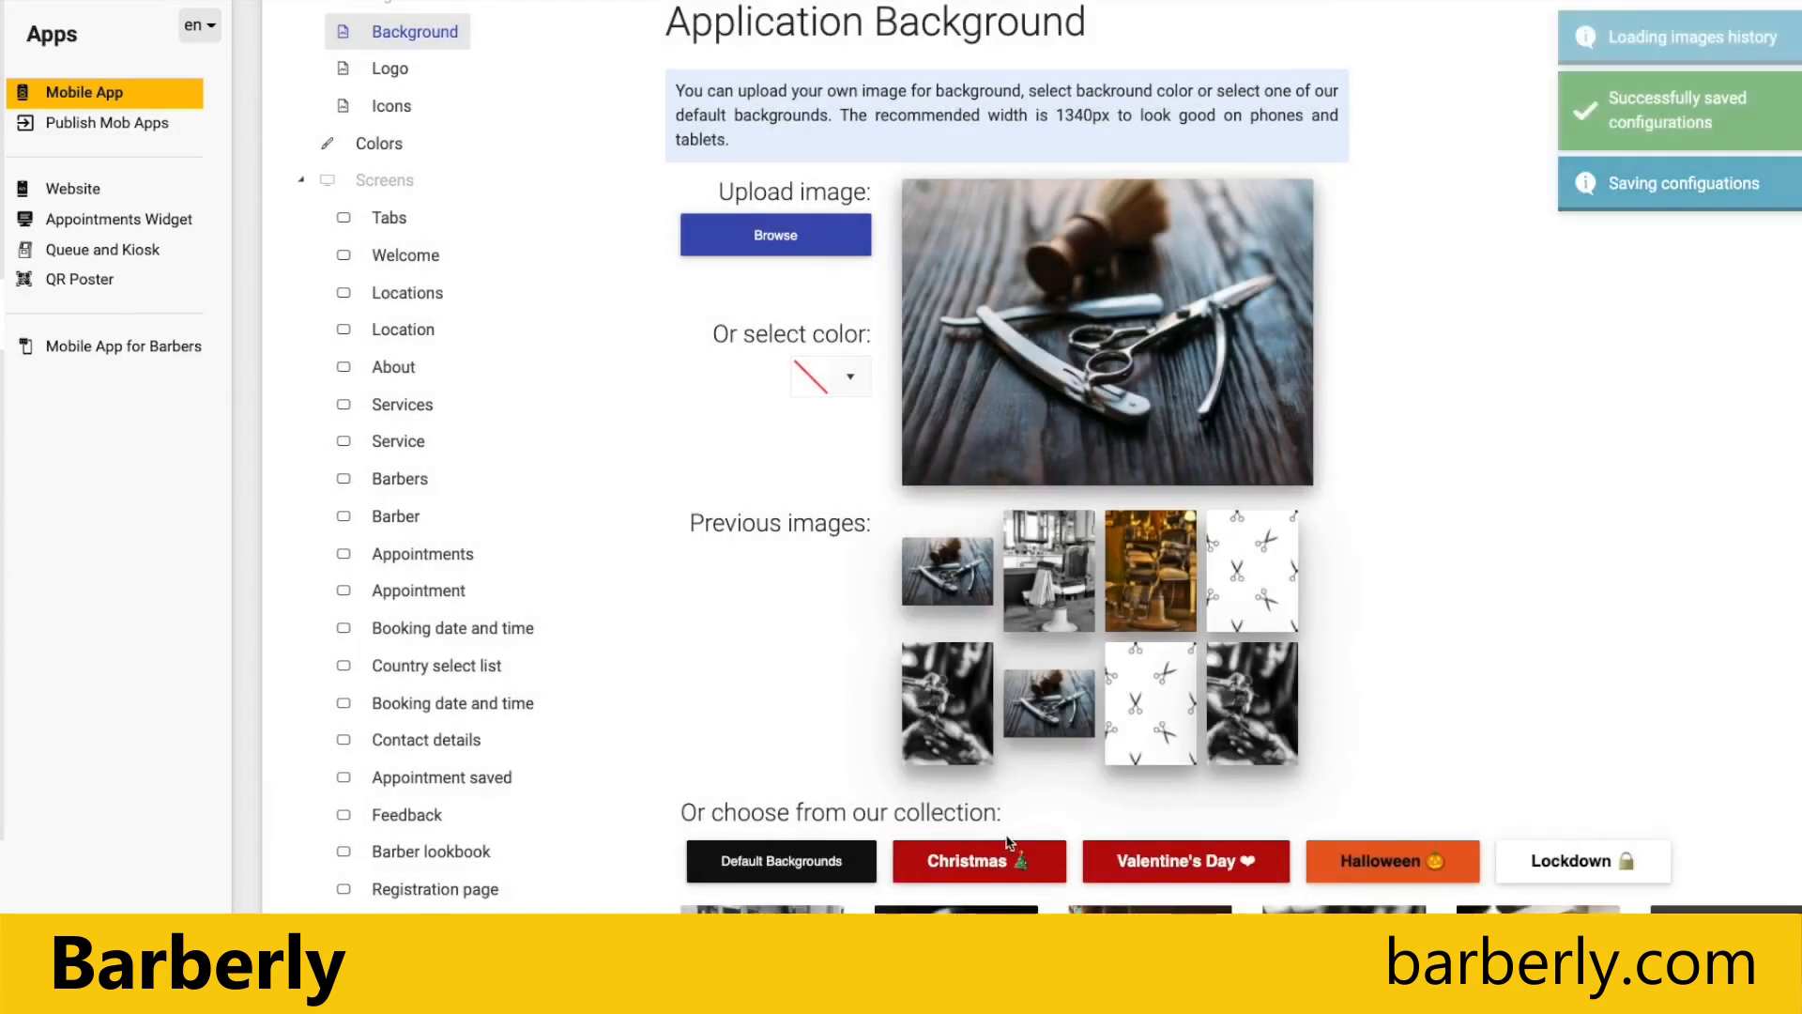
scroll(824, 601, up, 1)
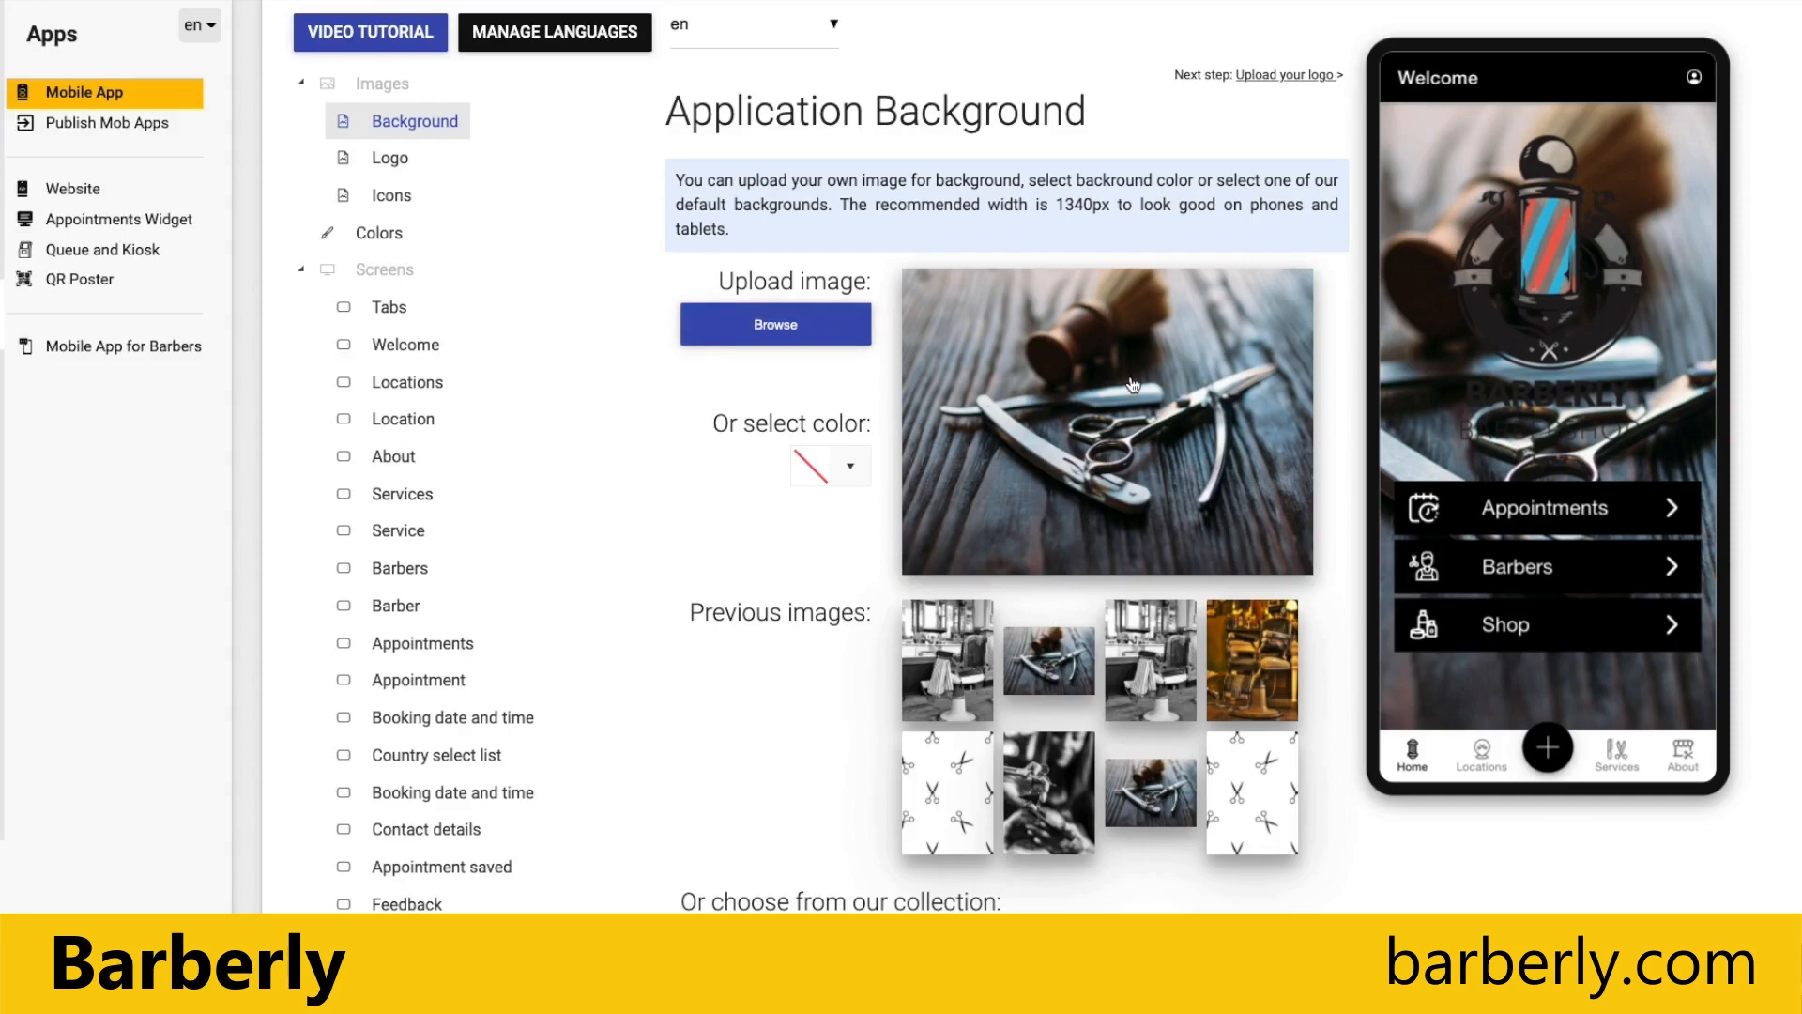
Step: Set the app background to the solid color #ffffff instead of an image
click(845, 473)
click(893, 510)
double_click(893, 510)
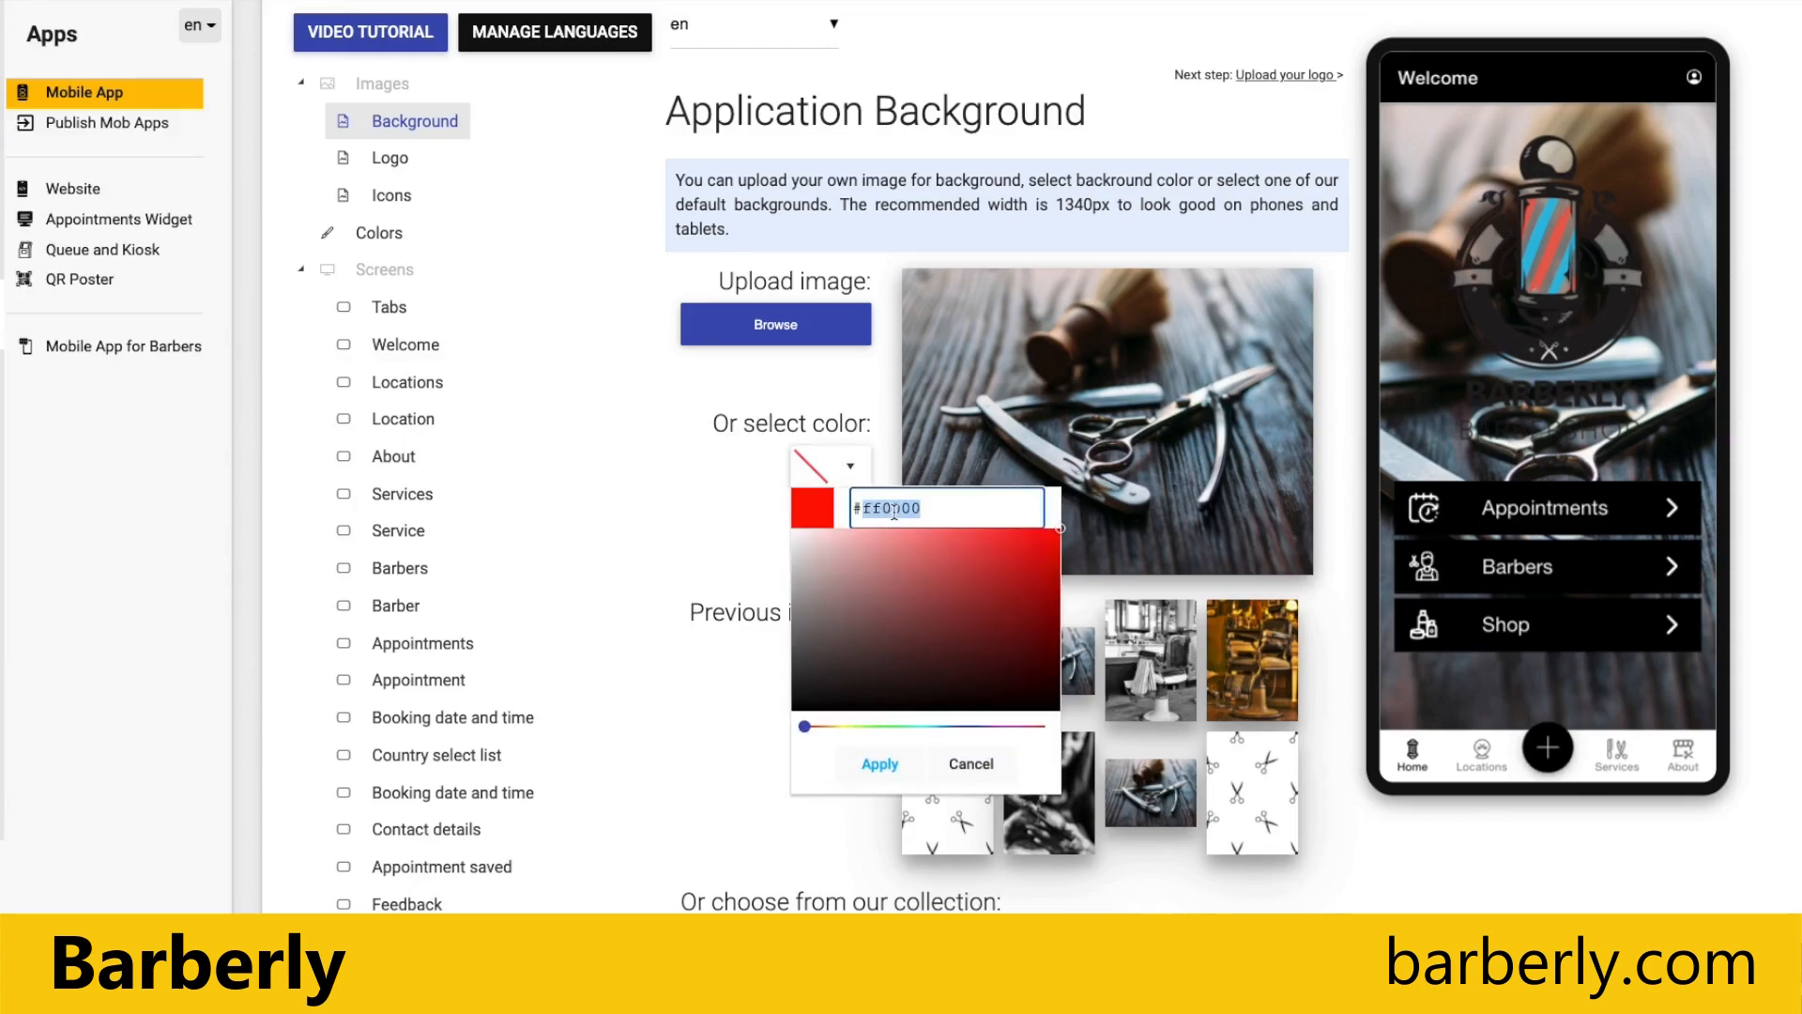
text(fff)
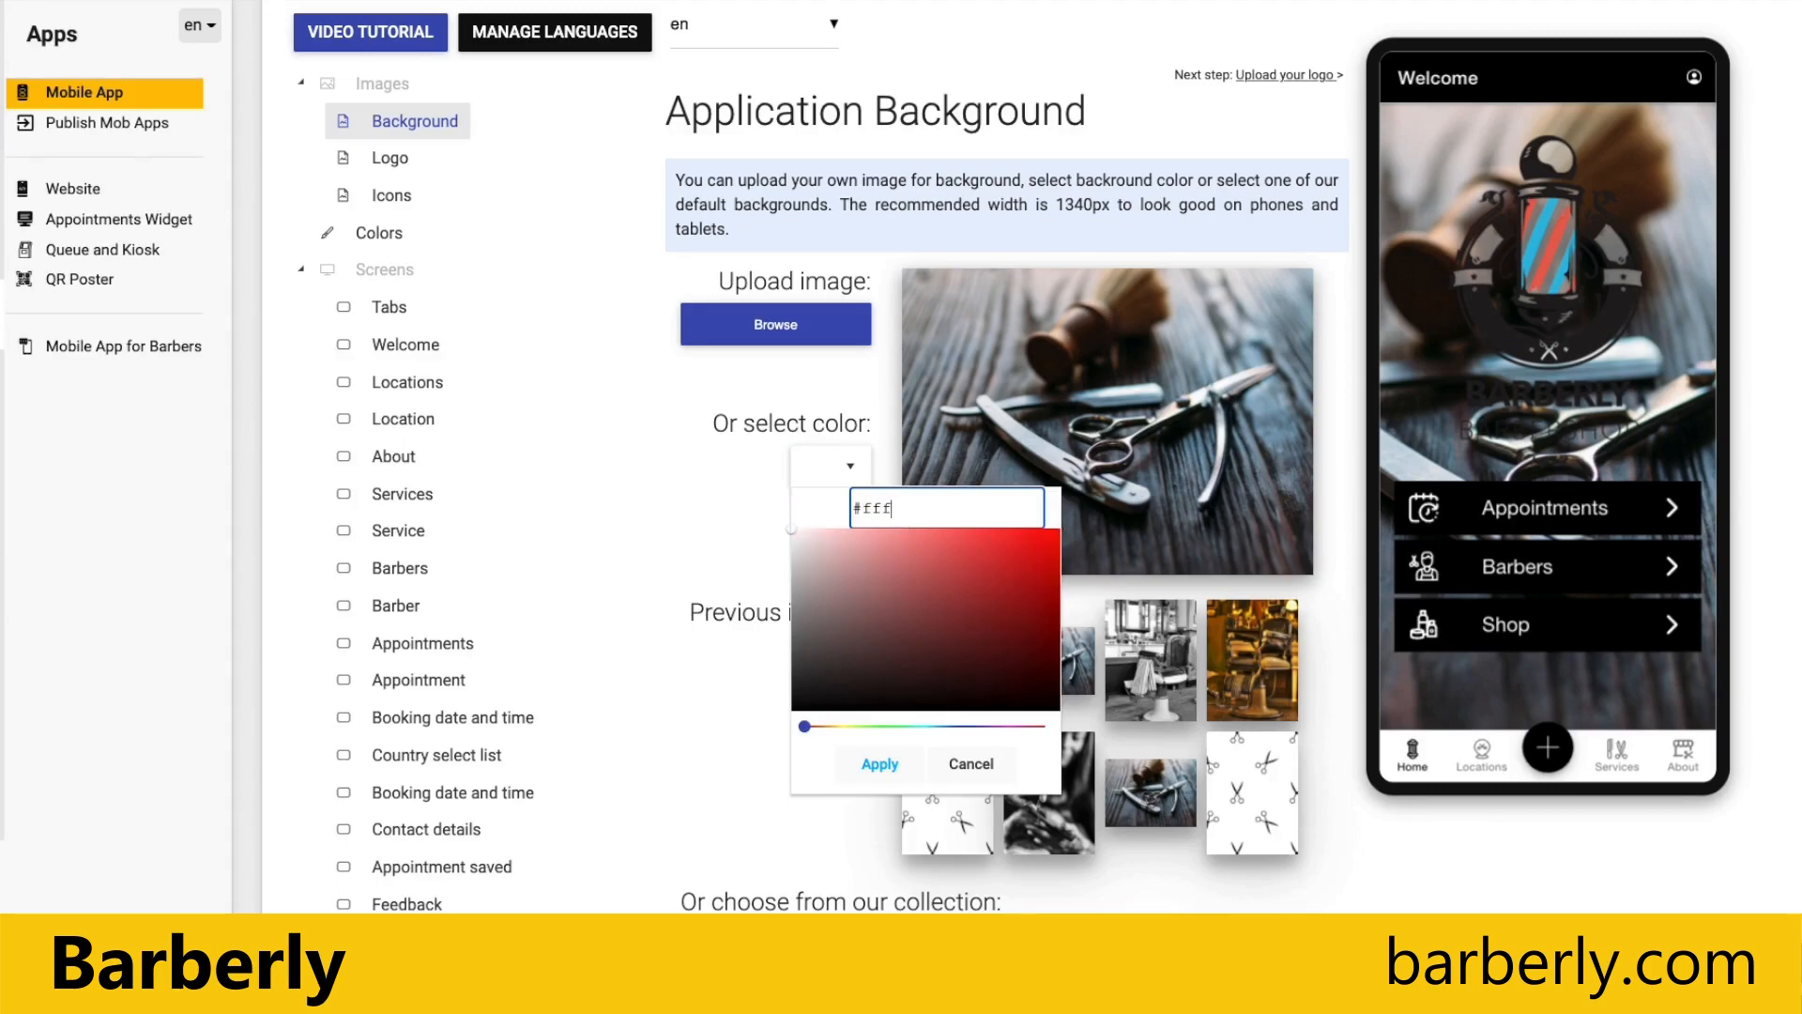
text(fff)
click(878, 765)
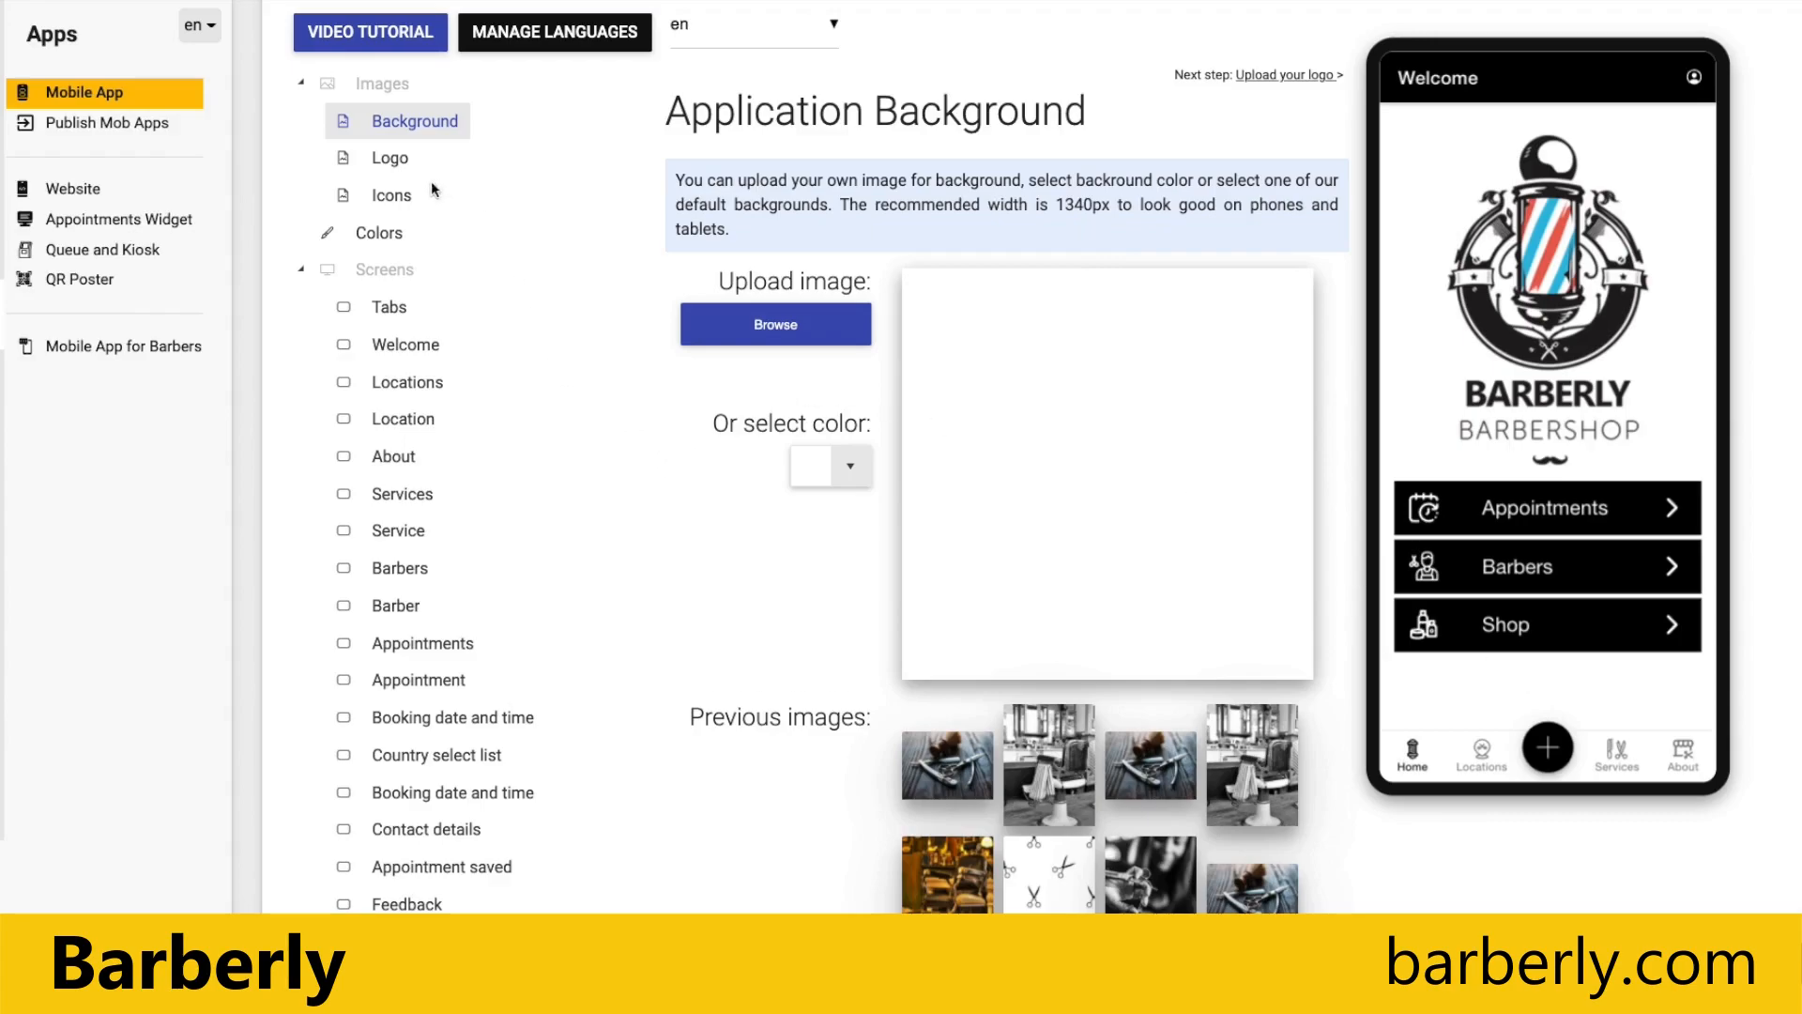
Step: Choose the round Professional Services Barber Shop logo from the collection and check it on the preview's About screen
click(391, 162)
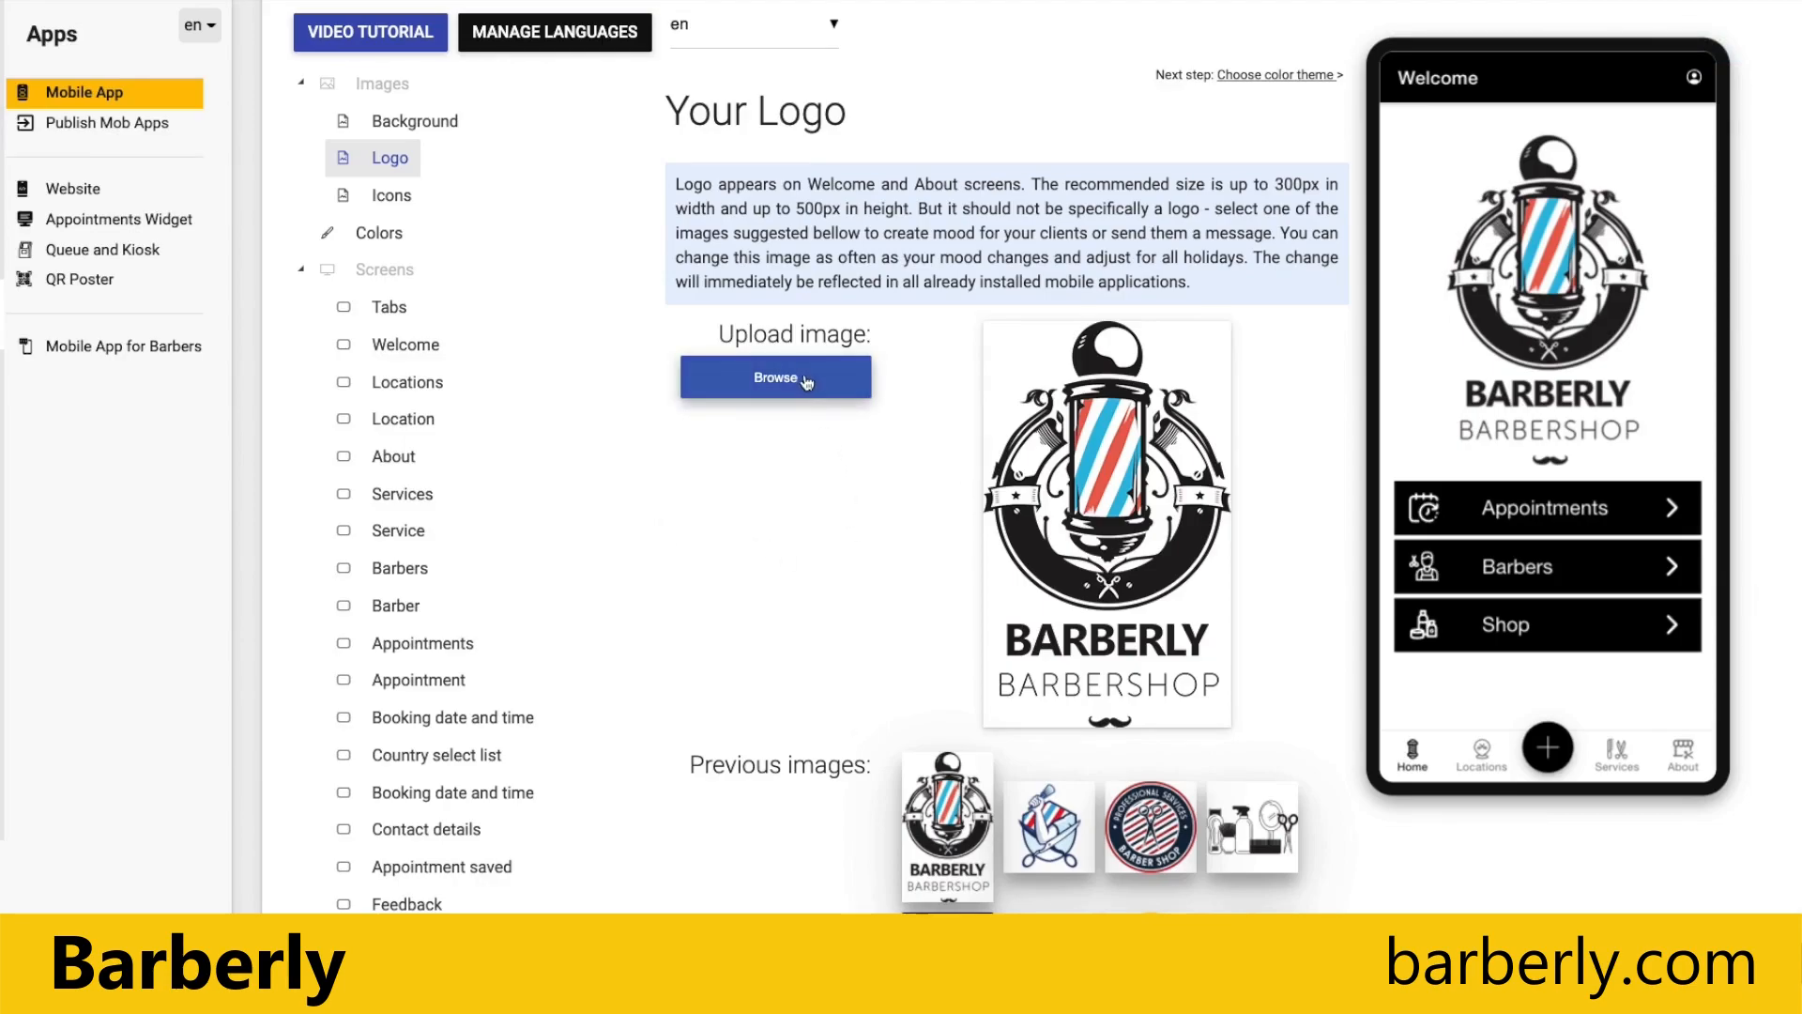
scroll(866, 634, down, 6)
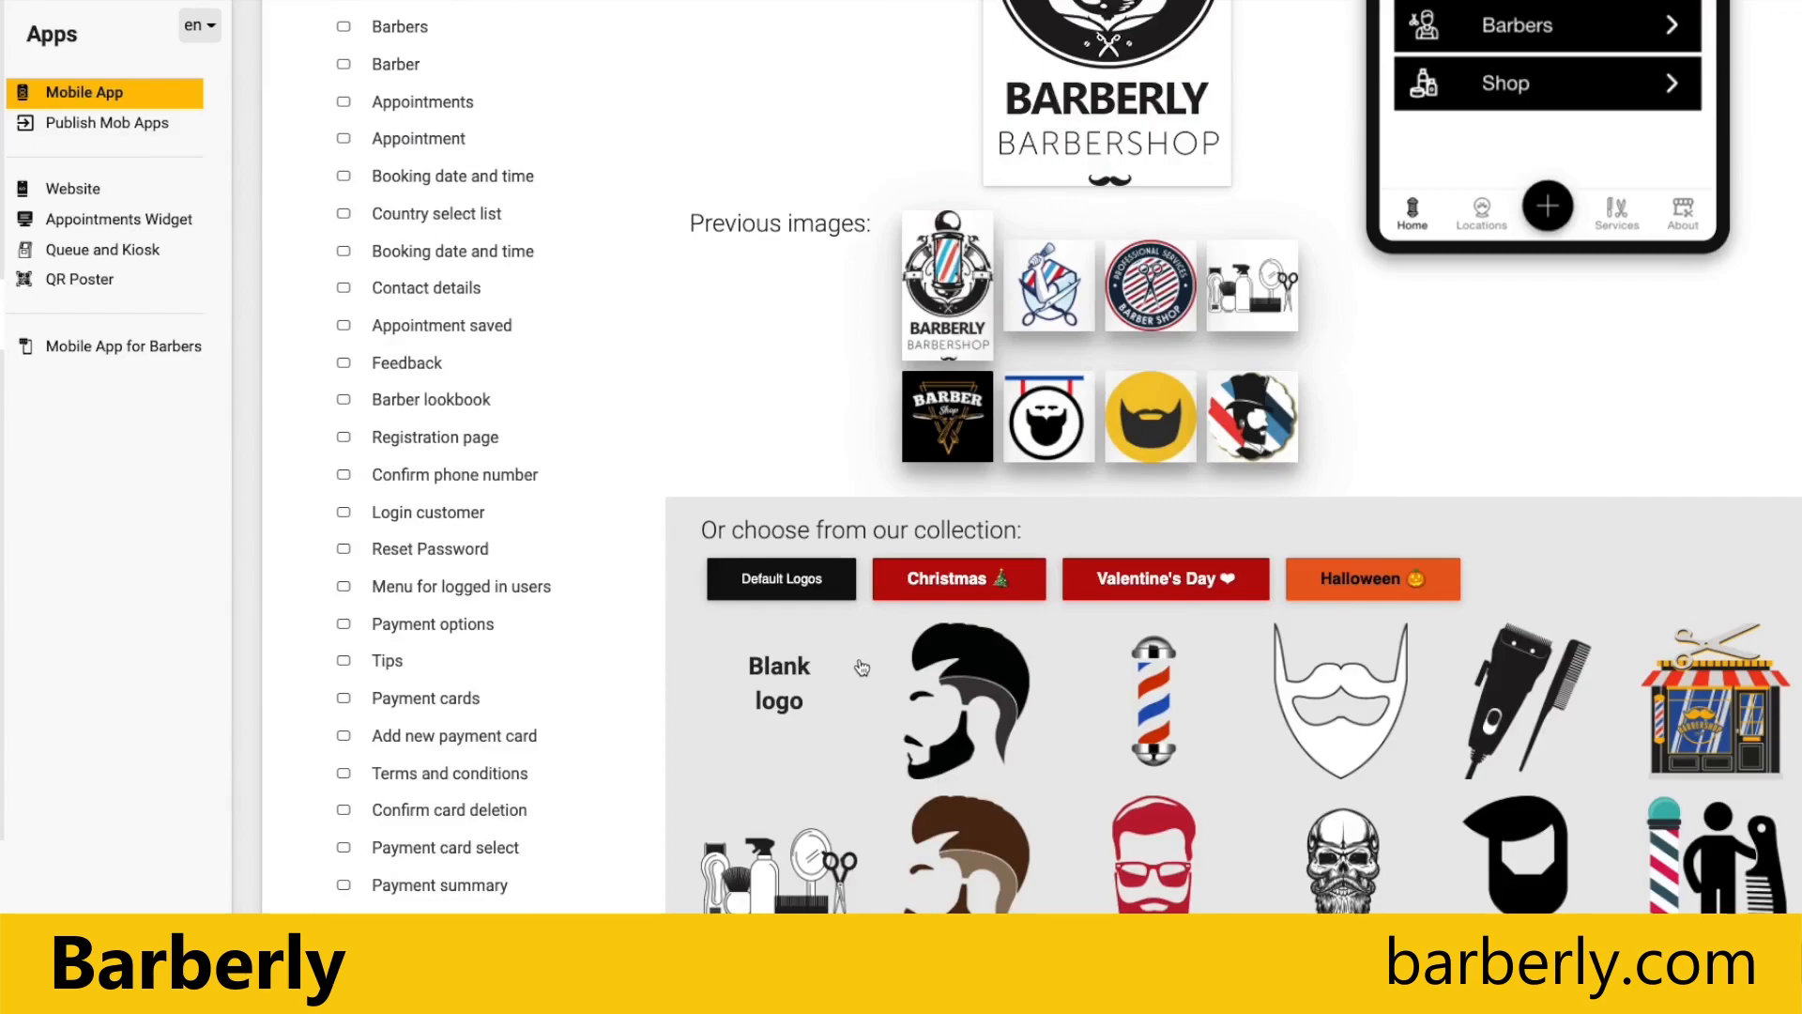
scroll(727, 661, down, 10)
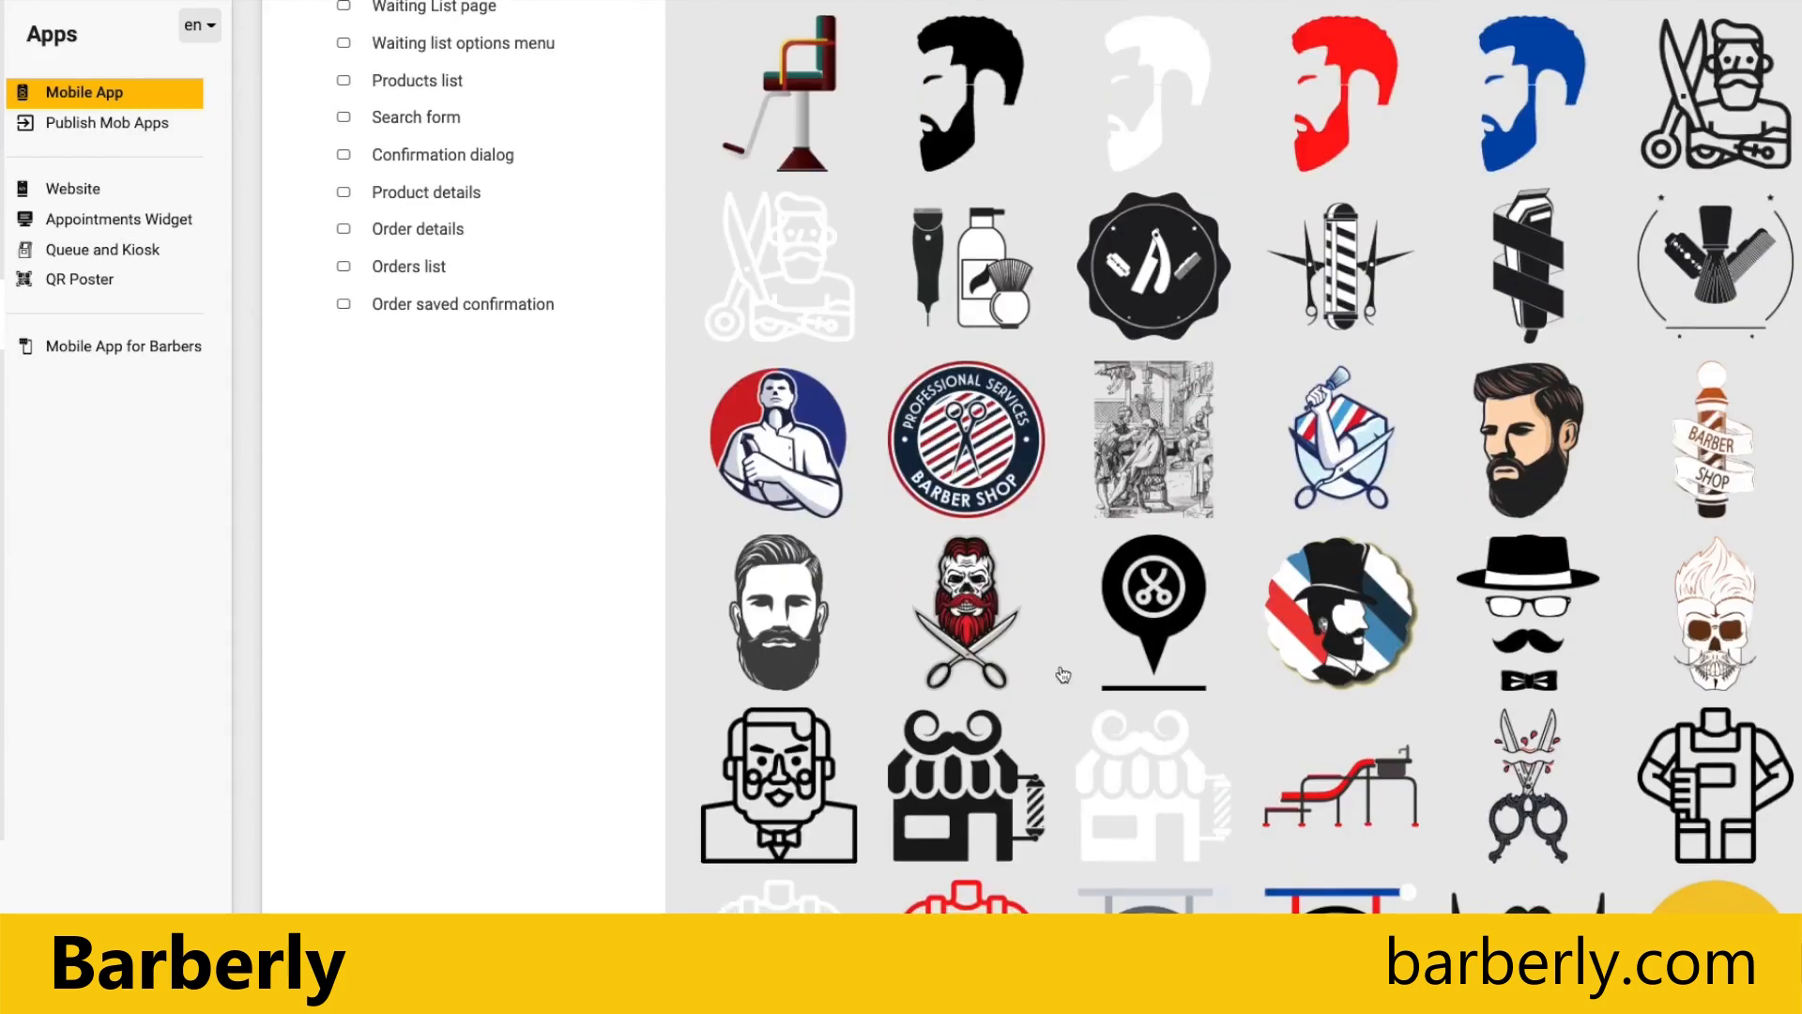
click(1133, 495)
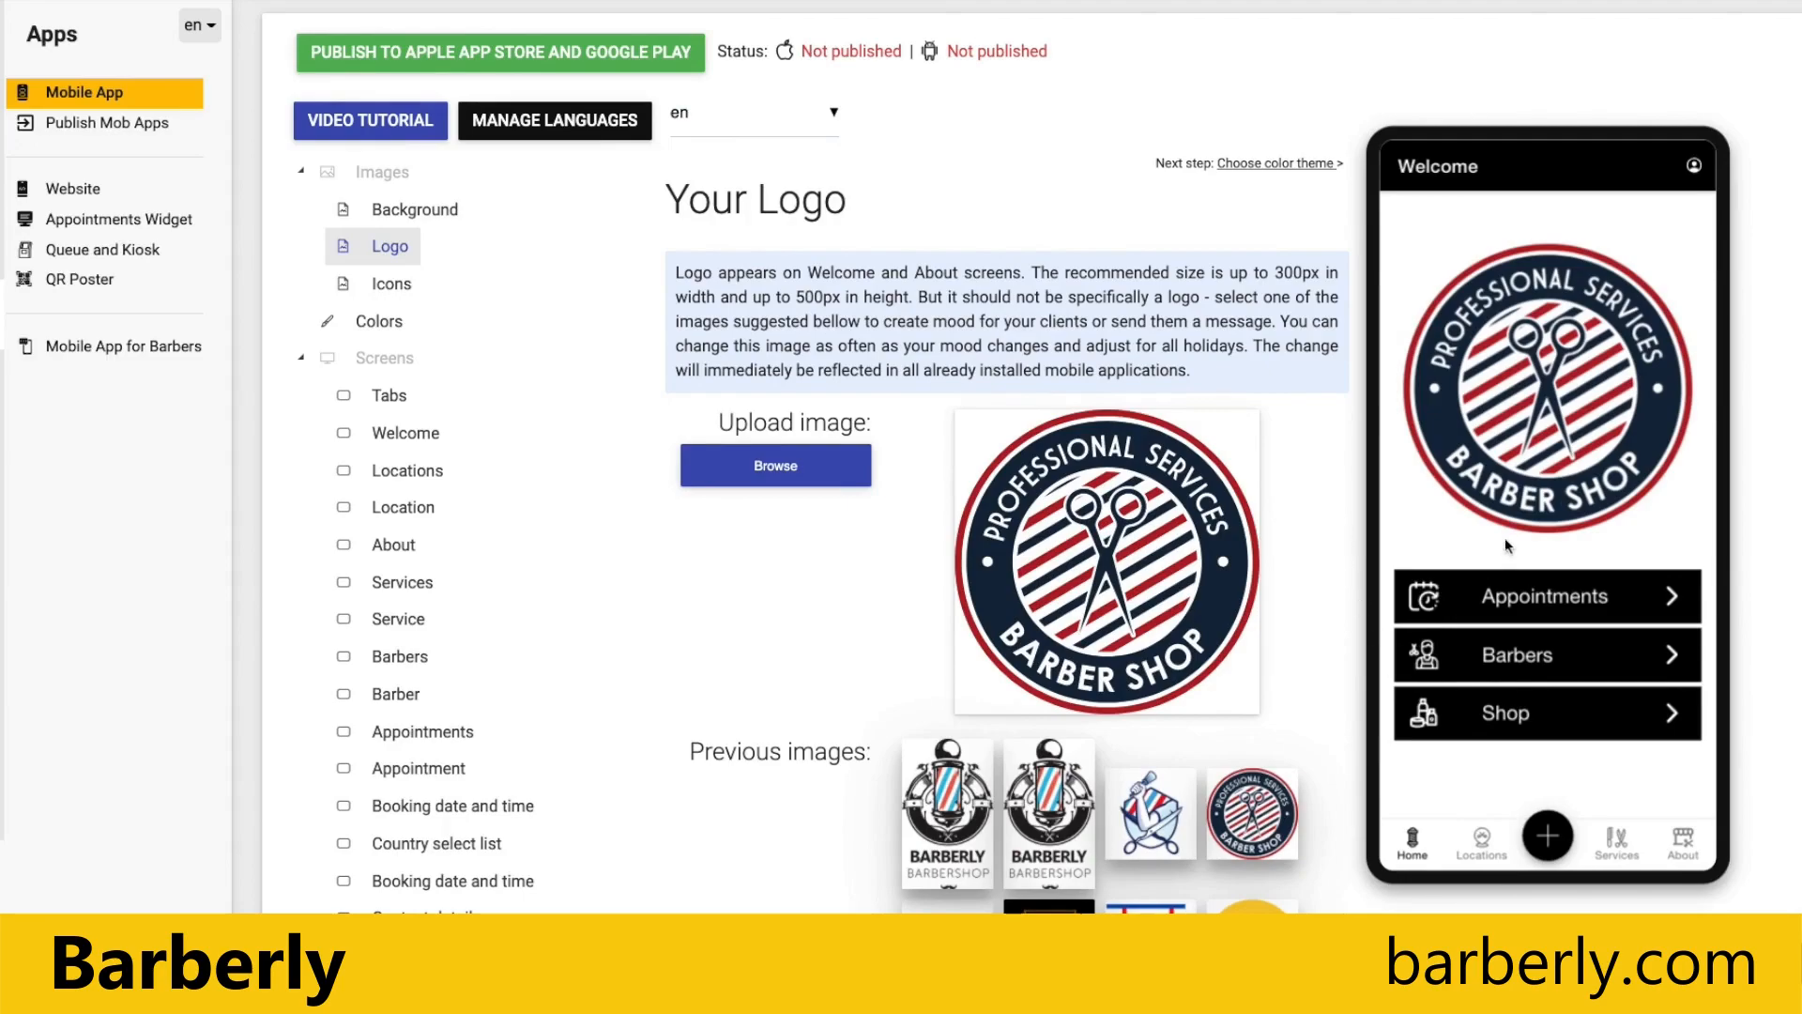
click(1685, 849)
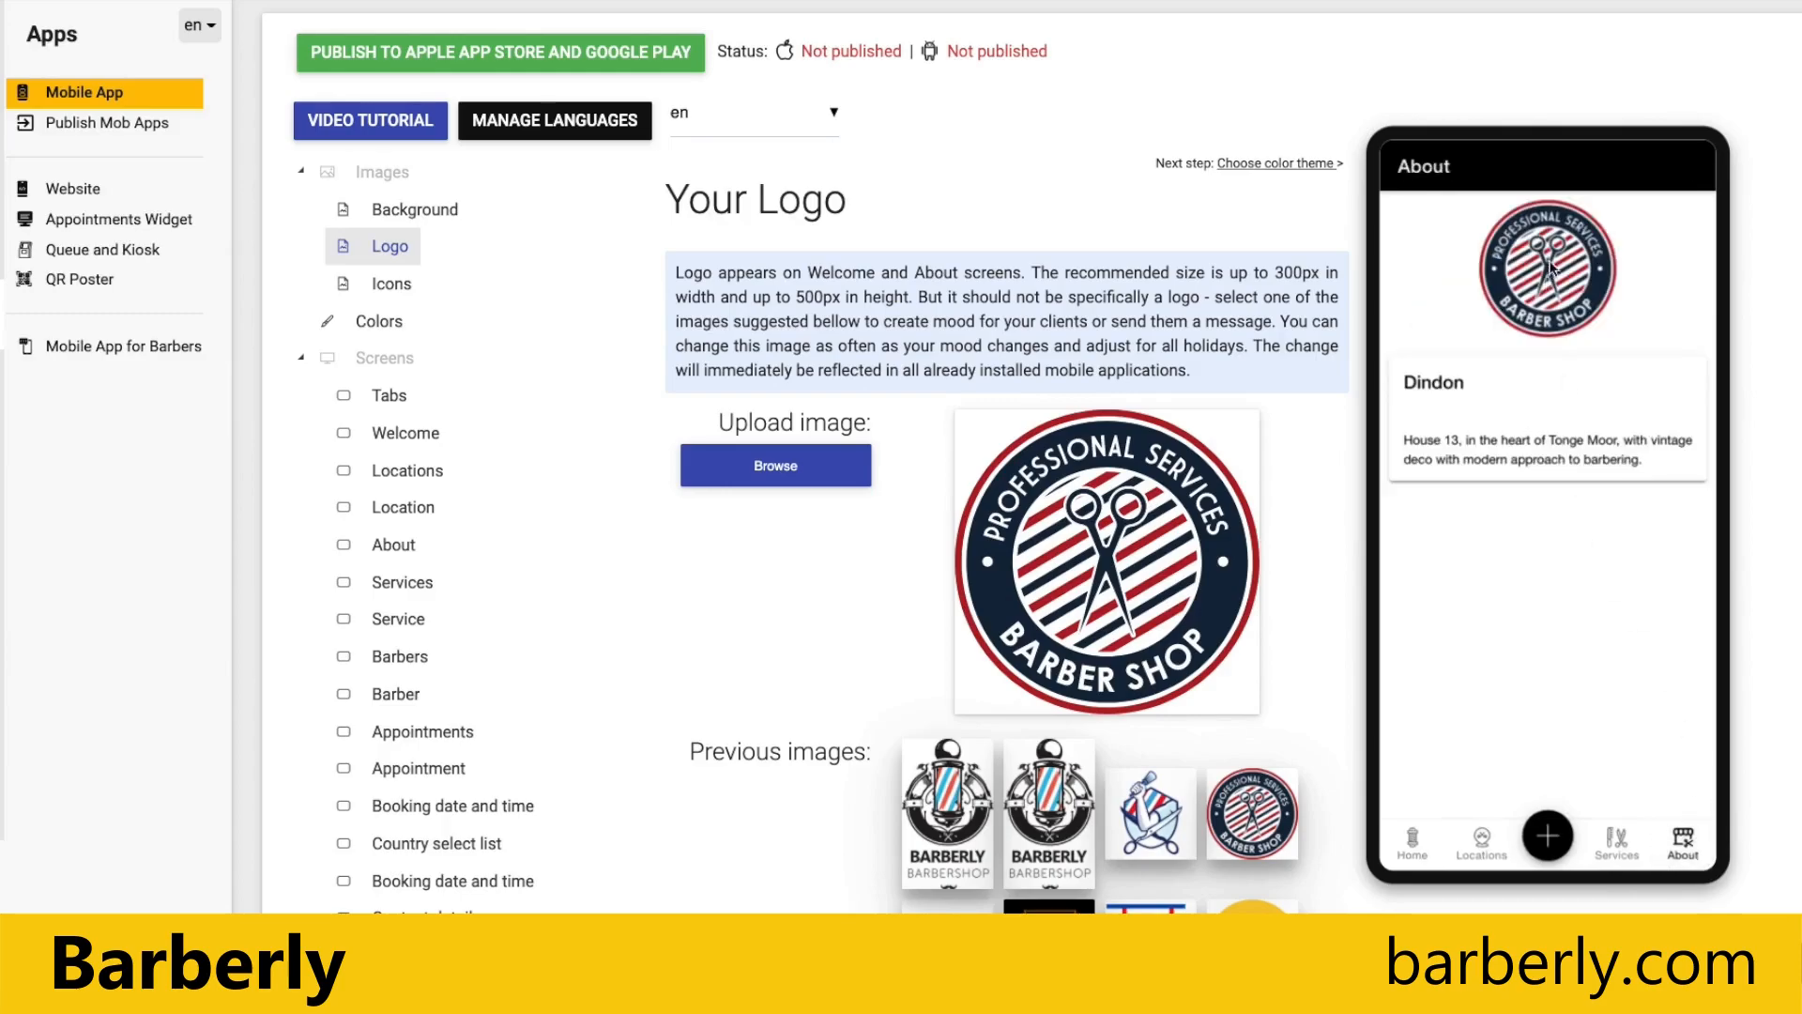
click(1413, 843)
Step: Upload logo.png from the Demo folder as the app logo
click(797, 482)
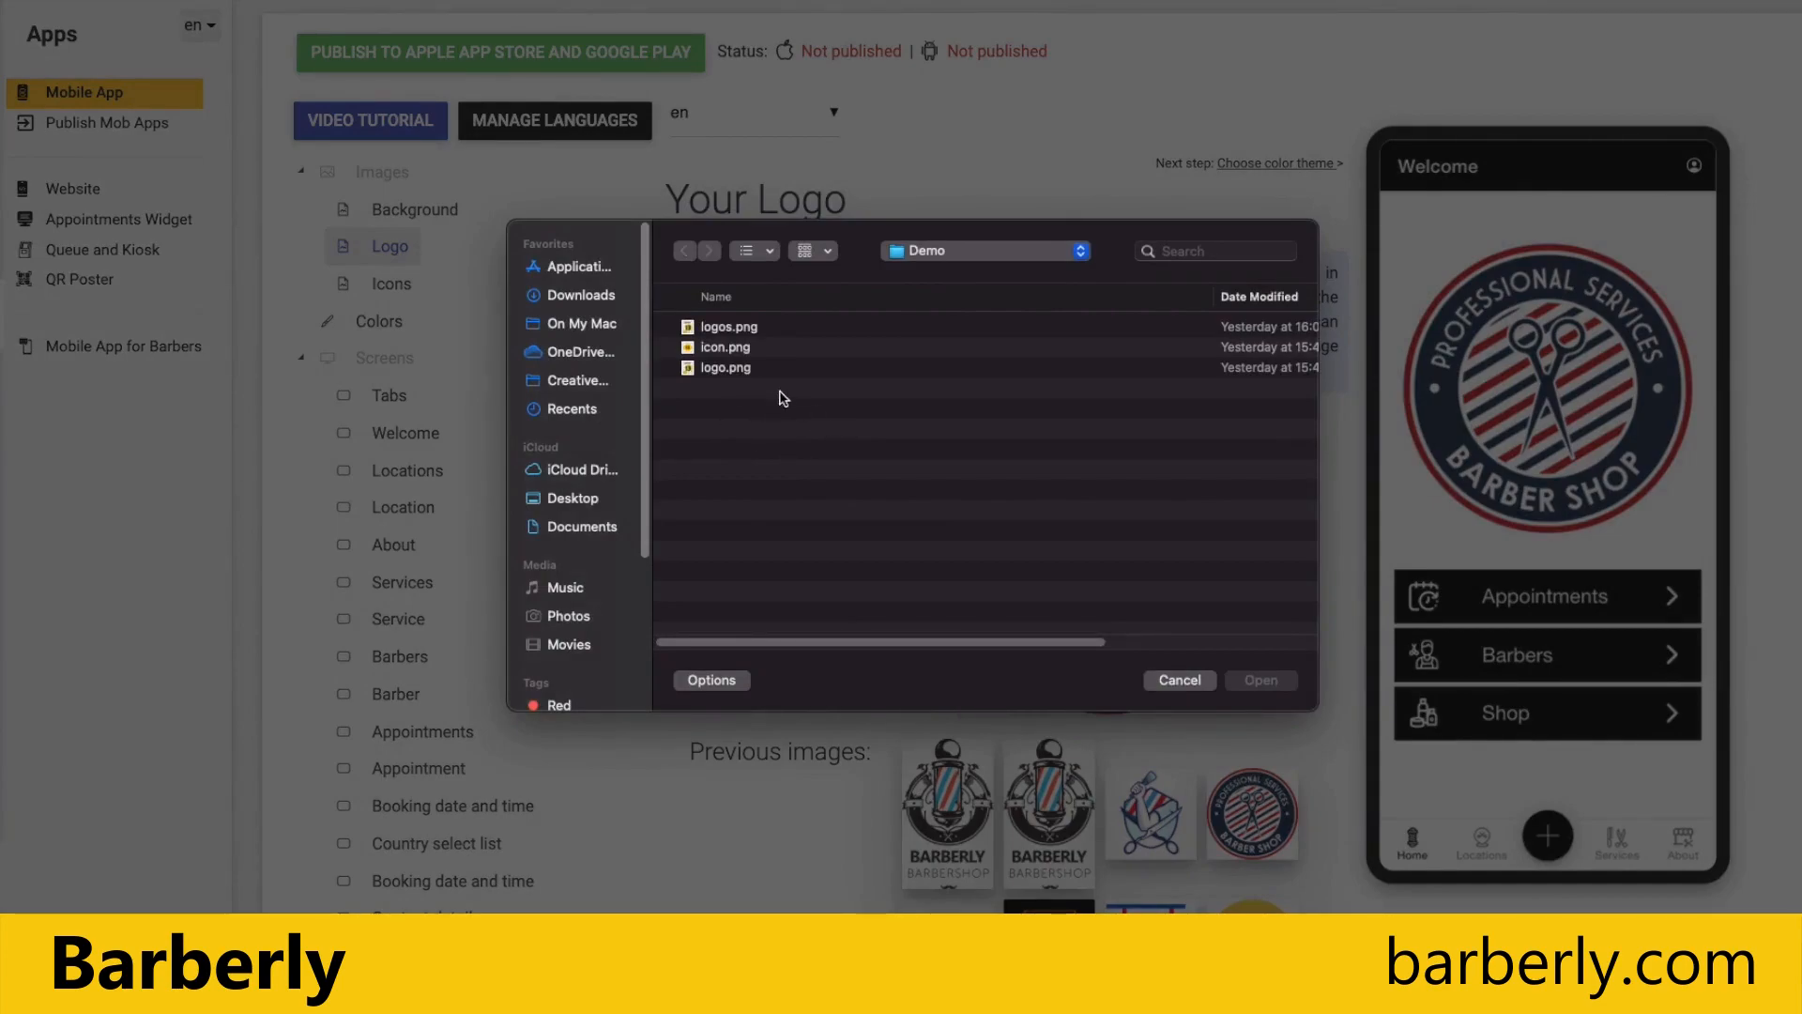
double_click(723, 368)
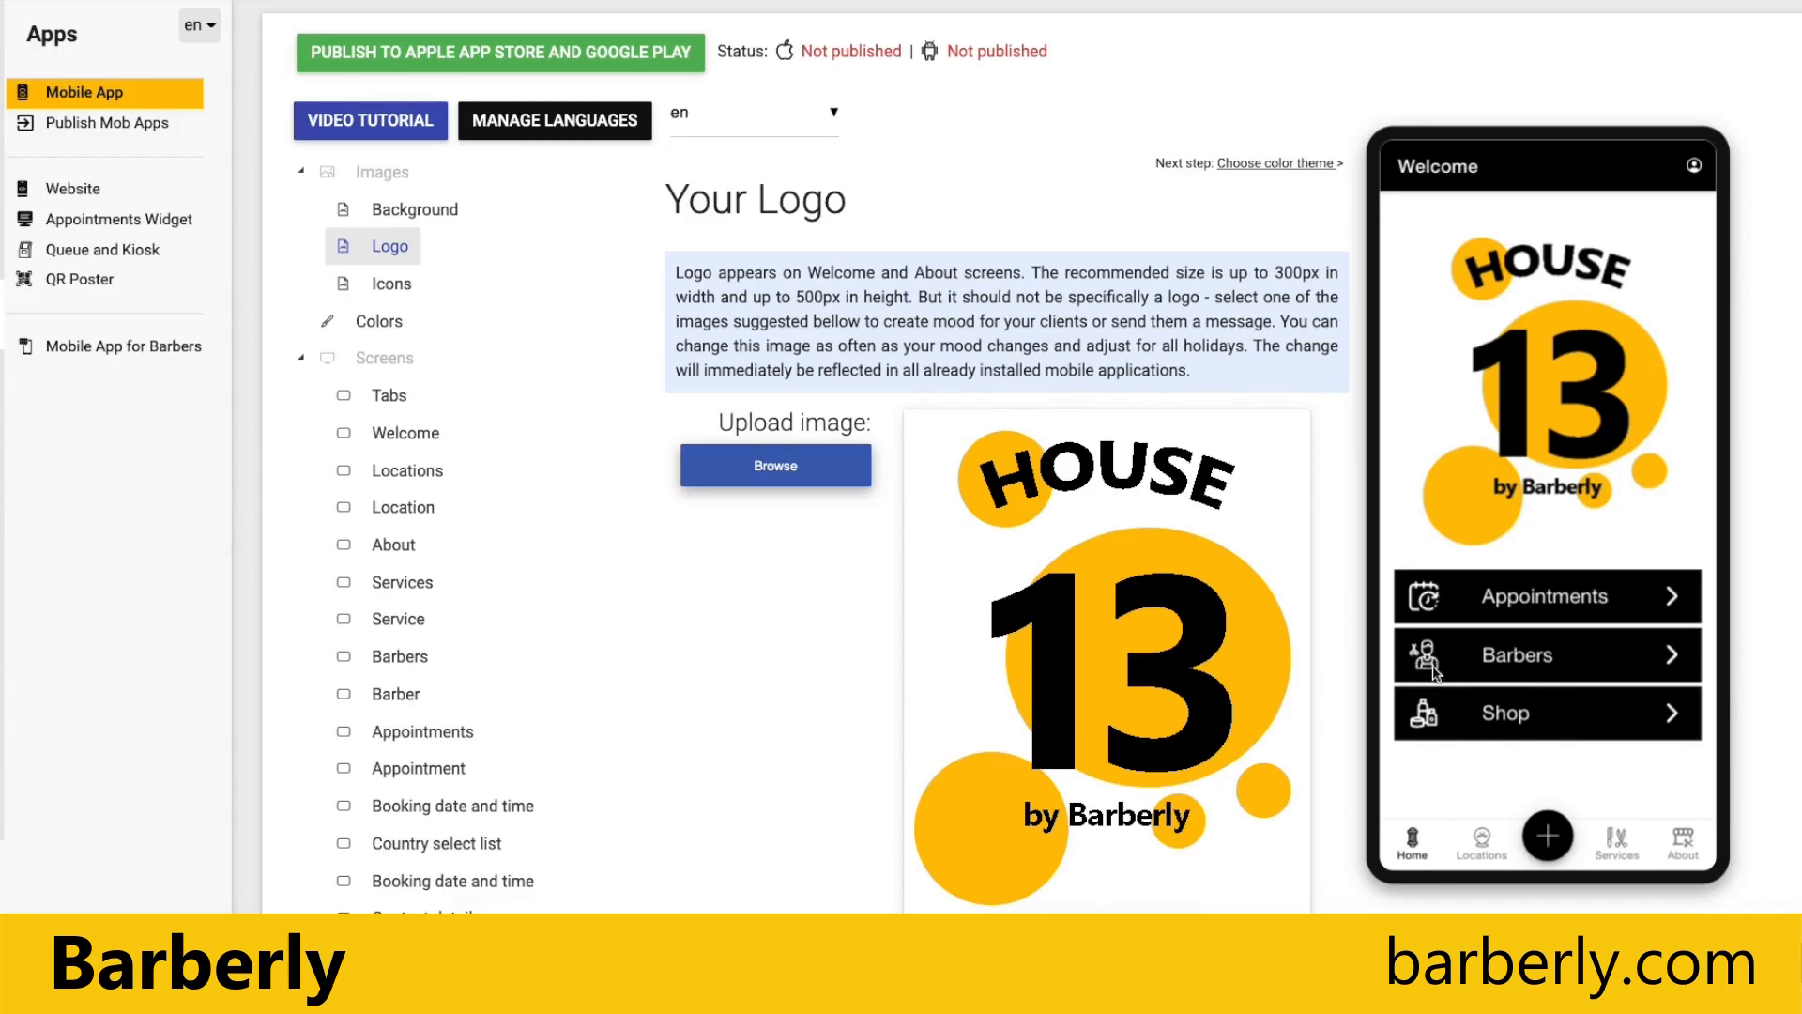
Step: Change the app's Barber icon to the long-haired woman with scissors
click(387, 283)
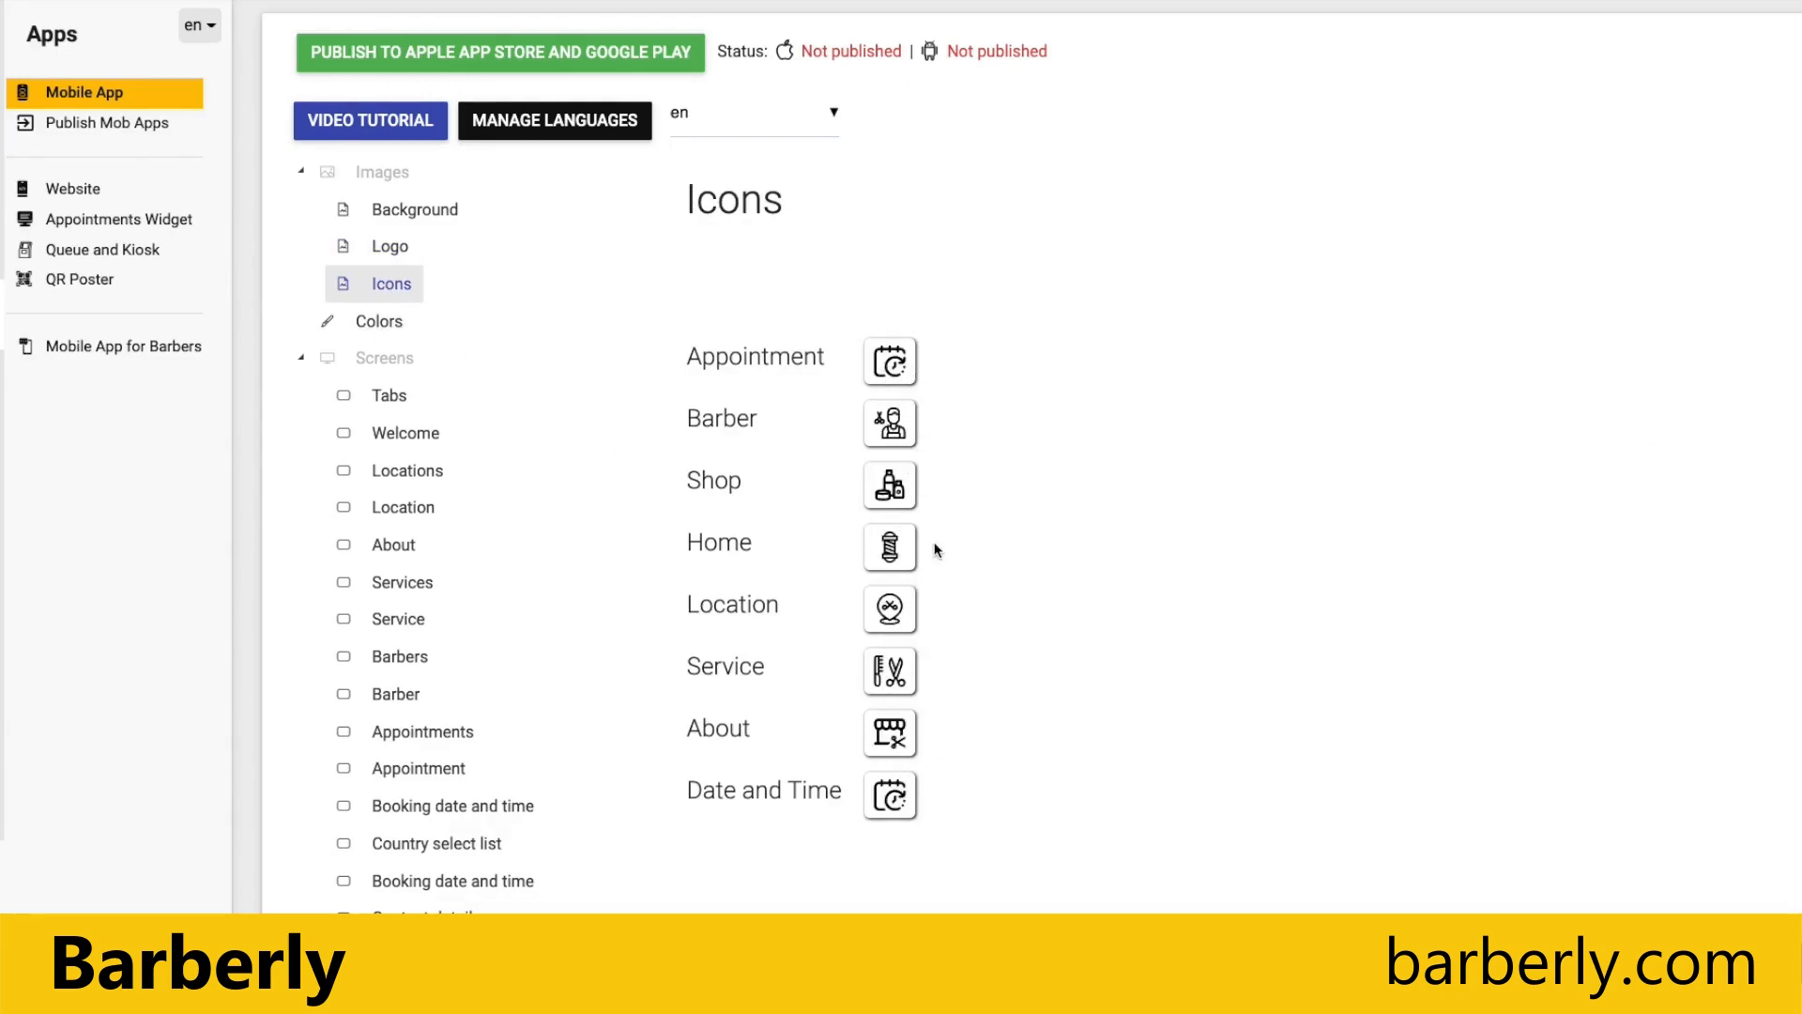
click(881, 427)
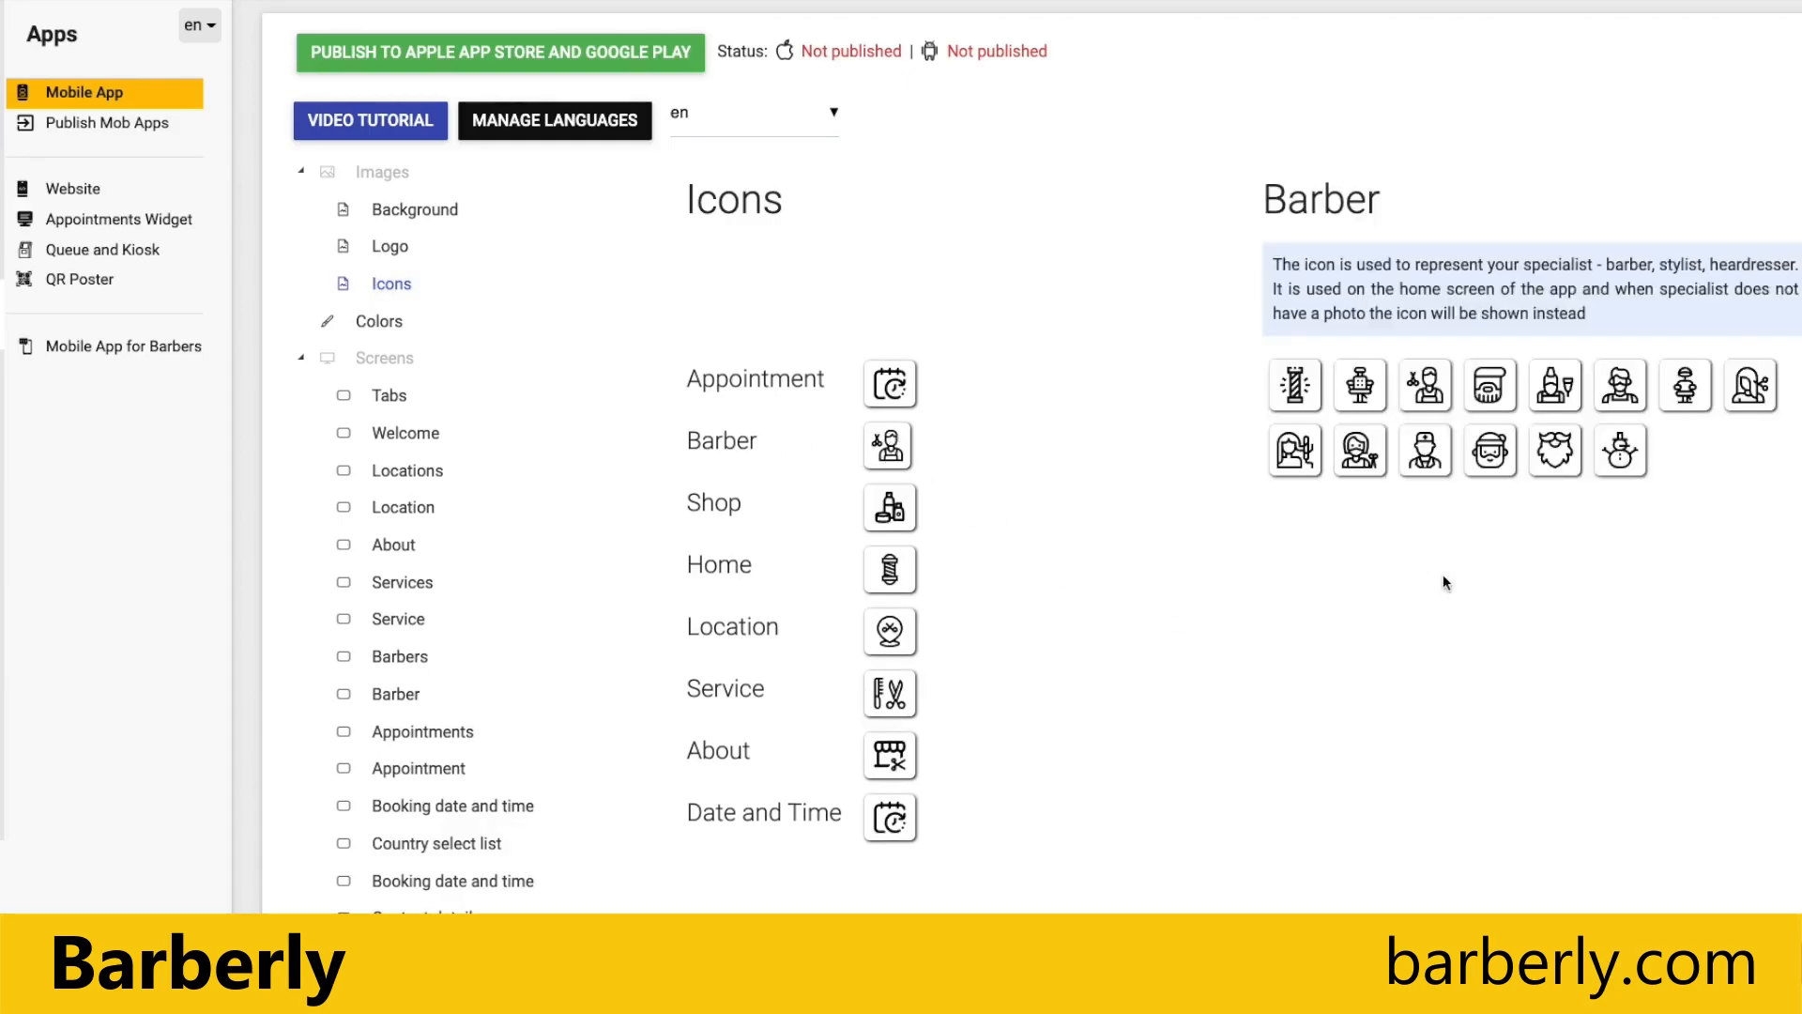
click(1751, 388)
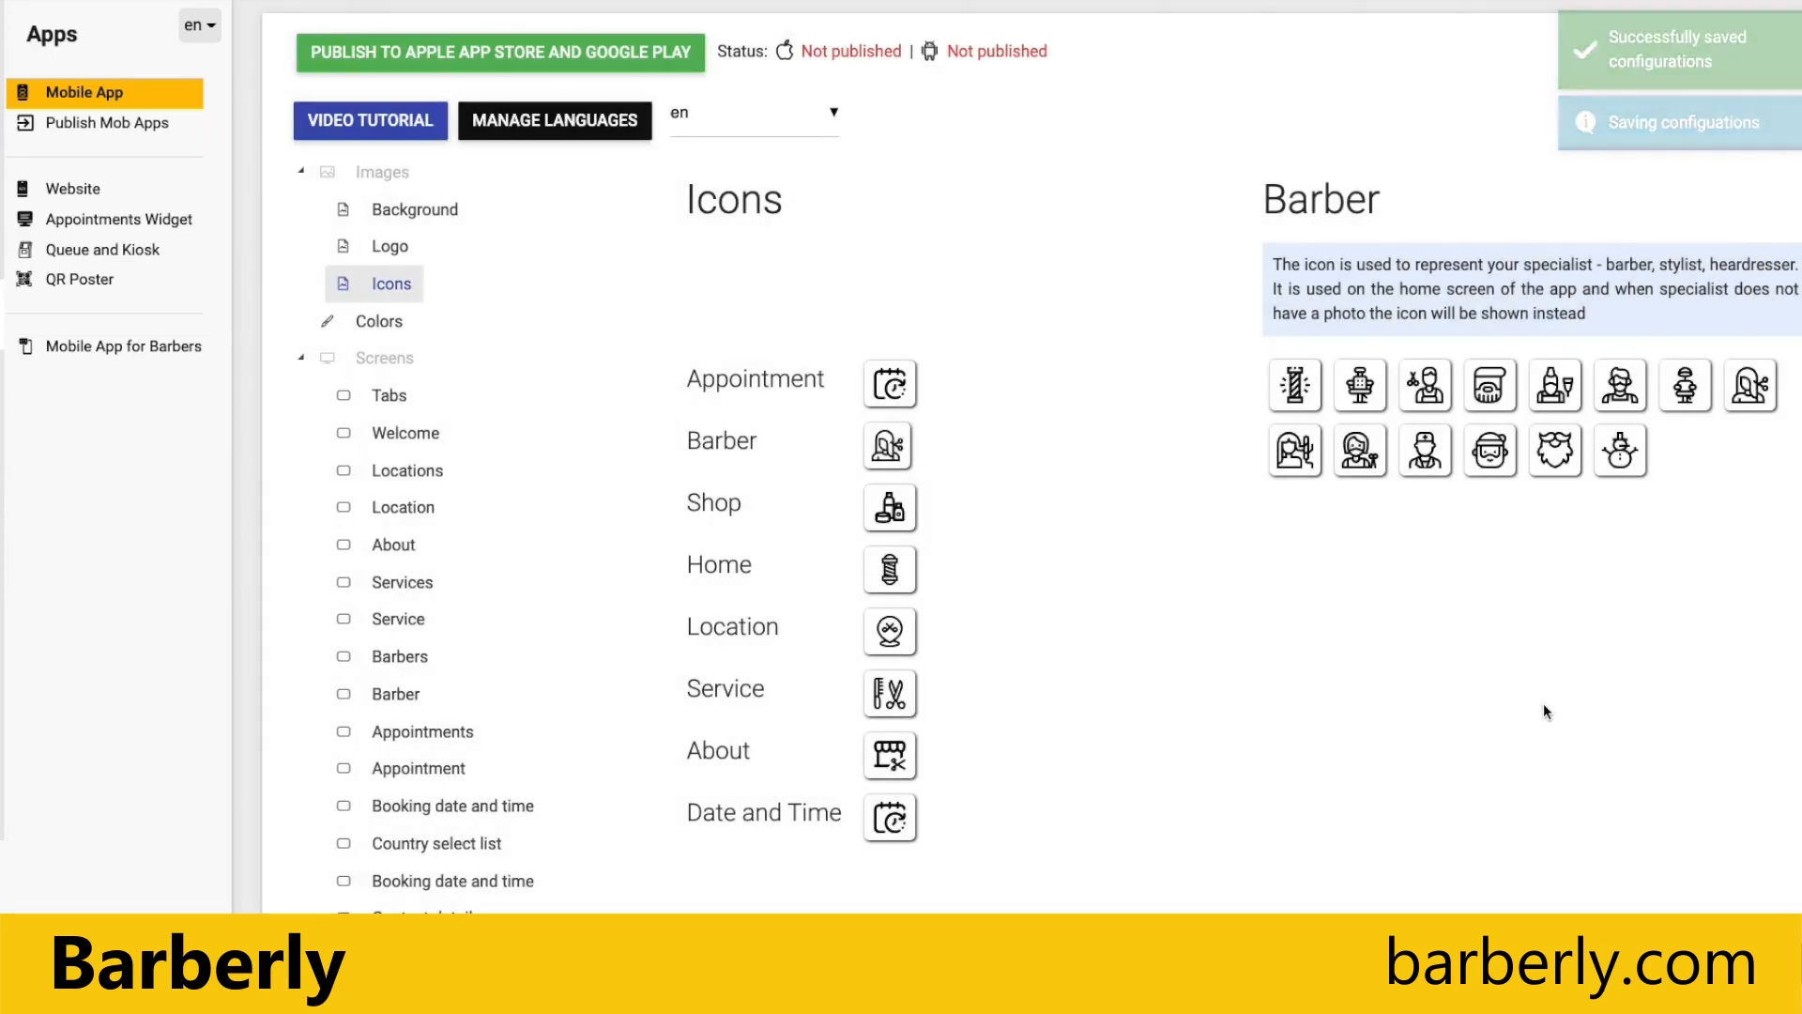
Step: Change the Appointment icon to the first calendar design and return to the logo page's app preview
click(887, 375)
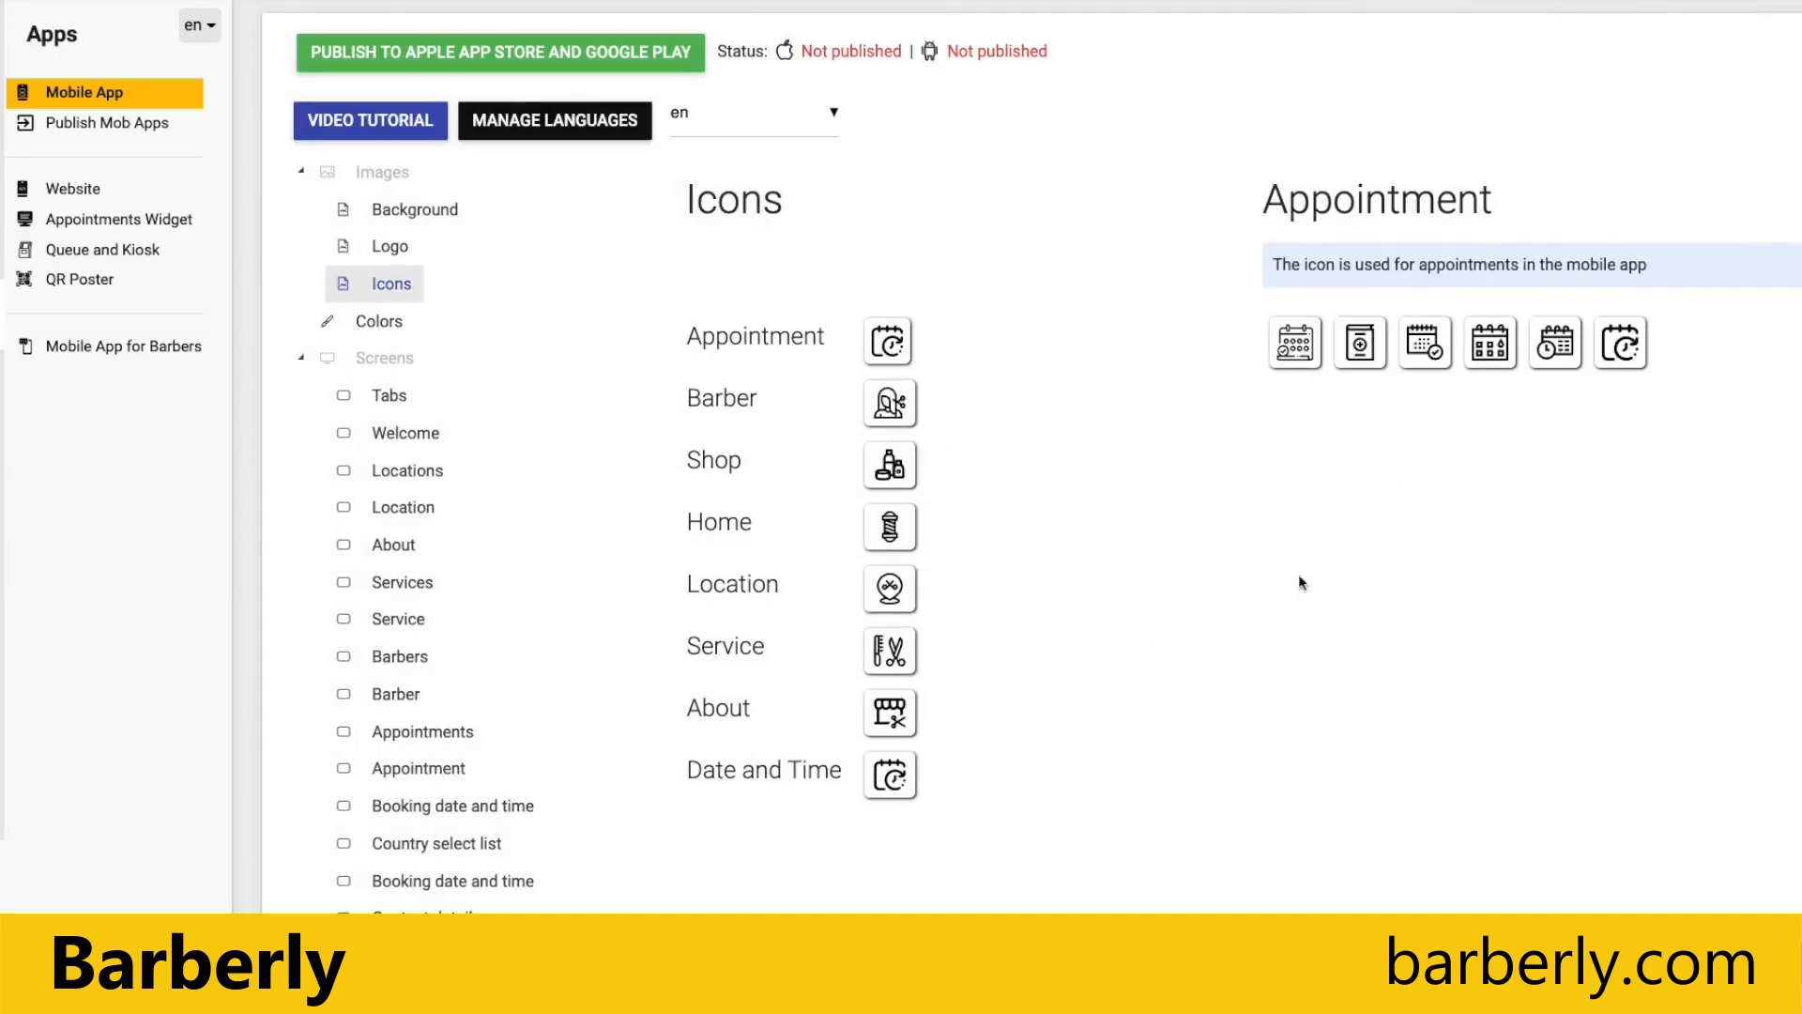
click(1296, 343)
click(394, 248)
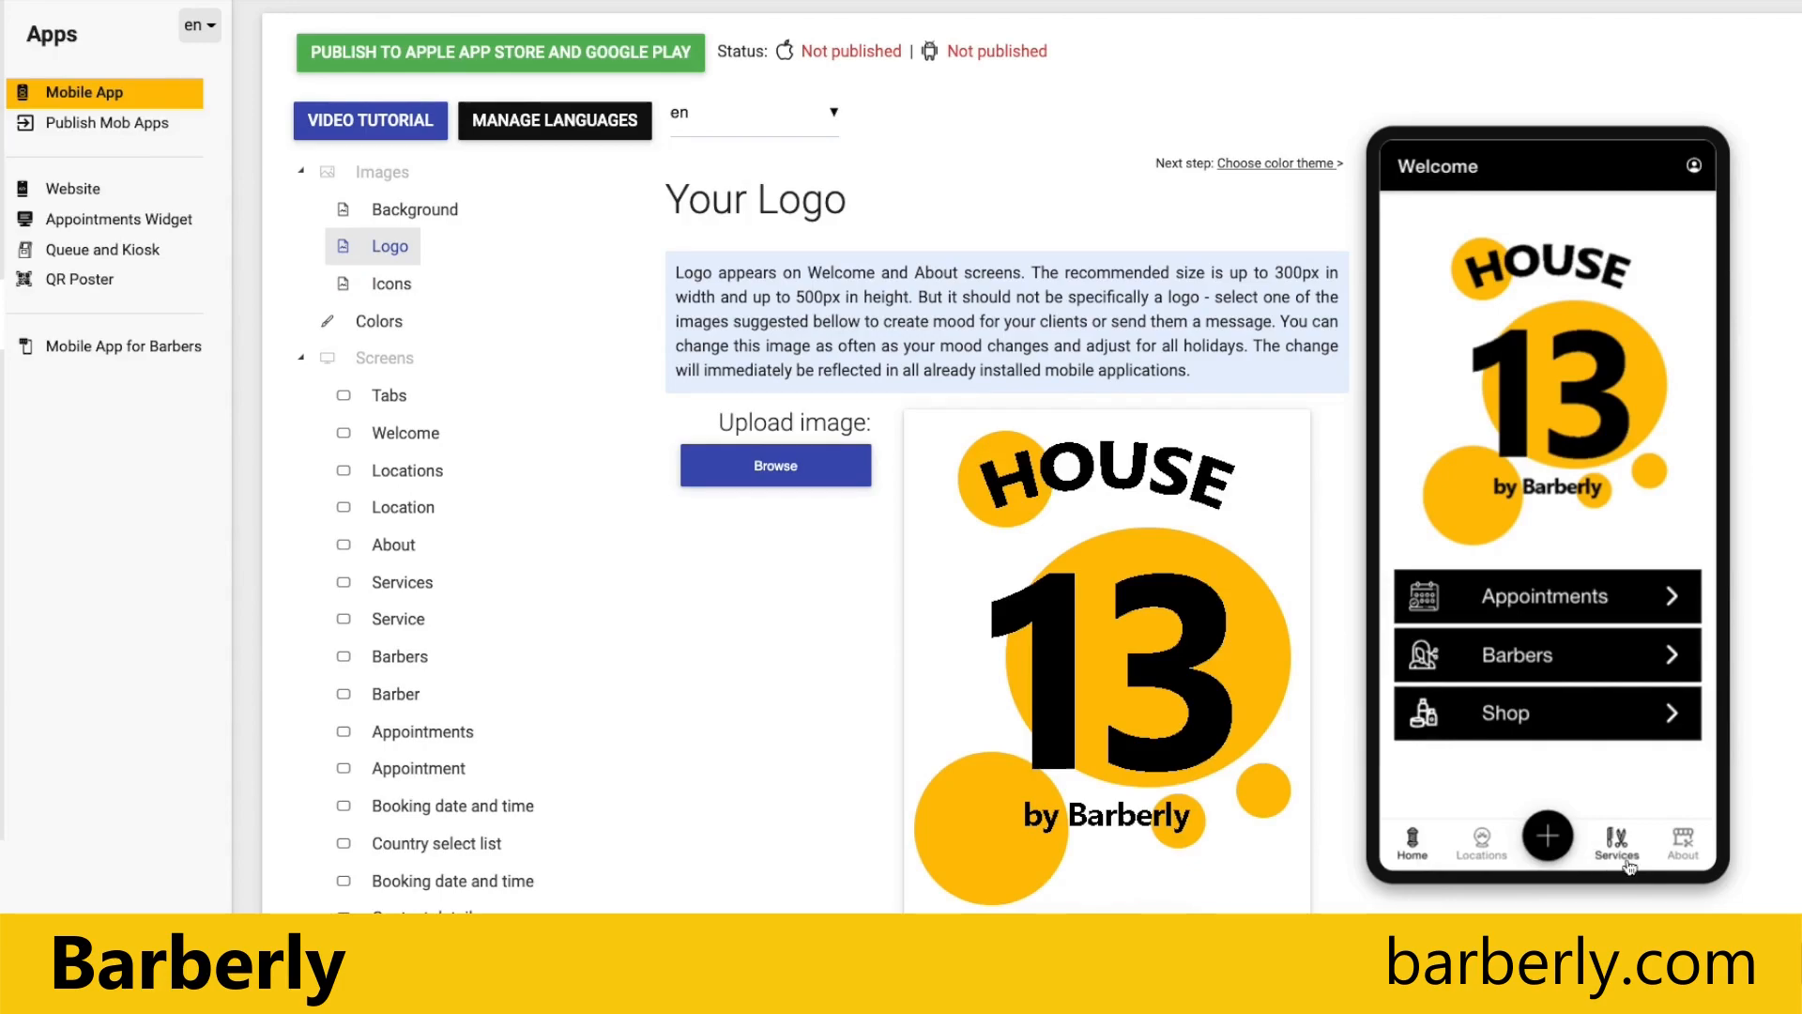
Step: Change the About tab icon to the stacked stones with a flower and return to the logo page's app preview
click(385, 289)
click(899, 730)
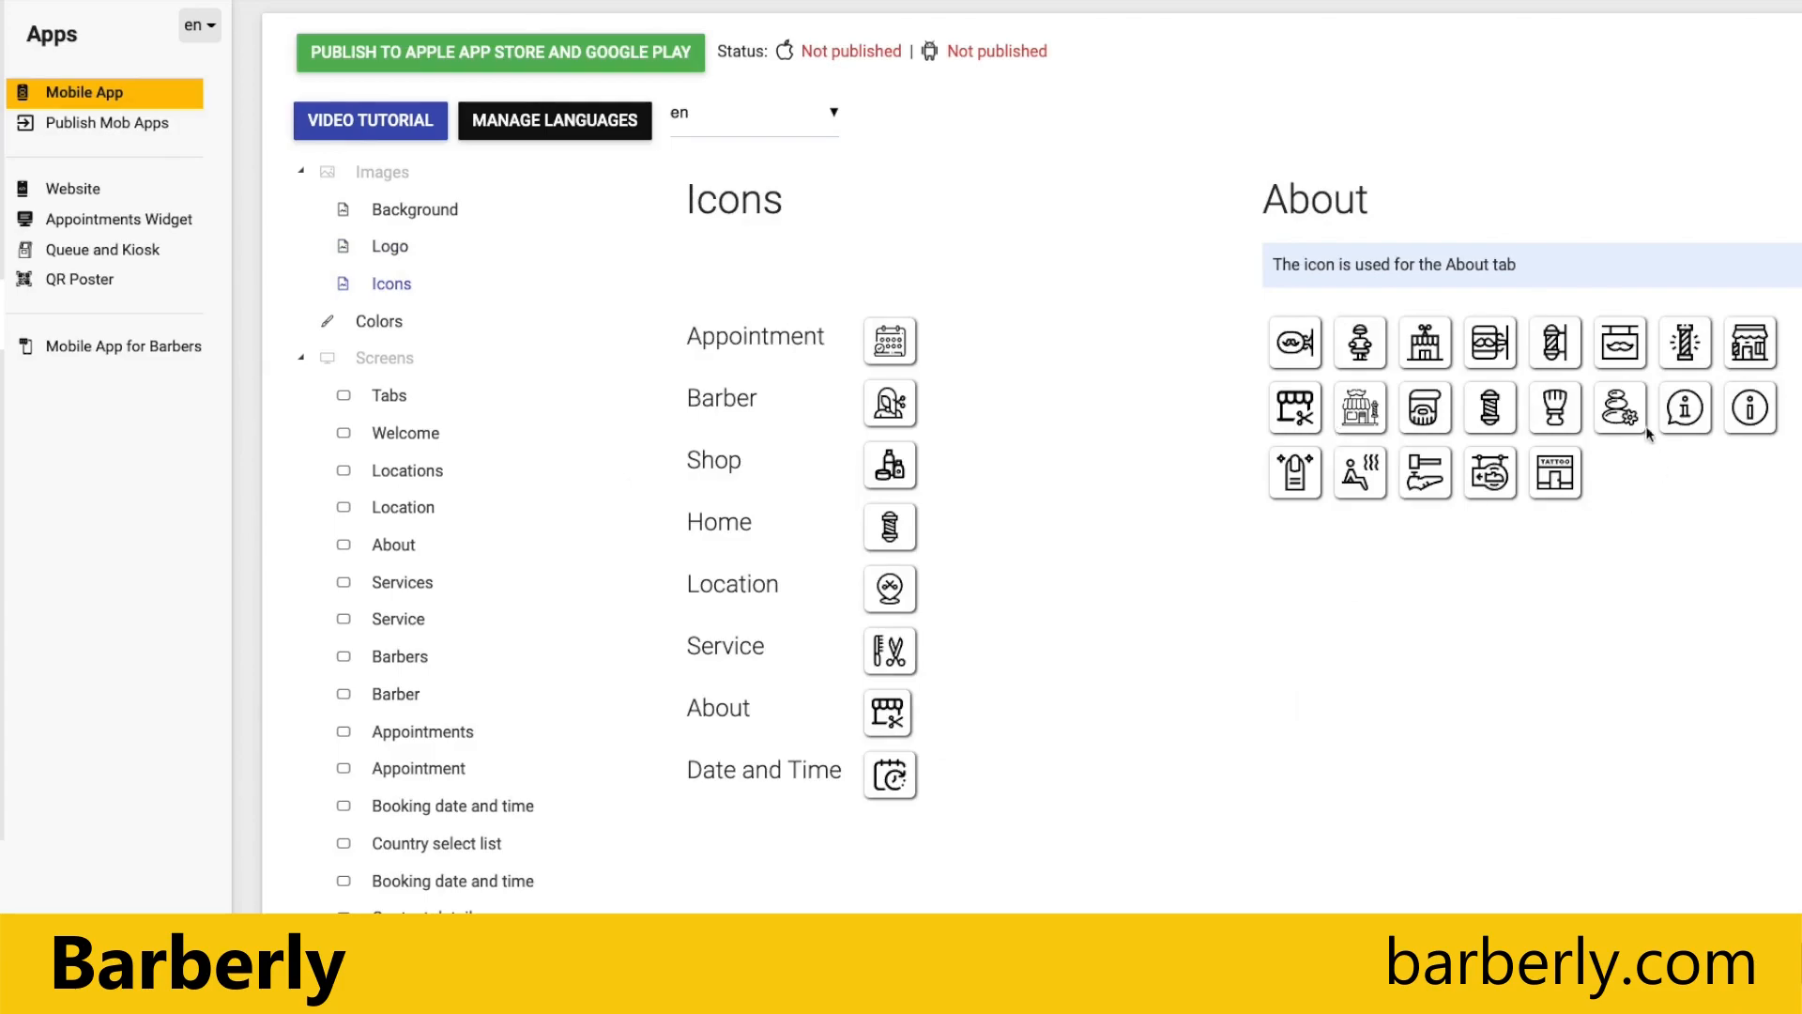
click(1629, 416)
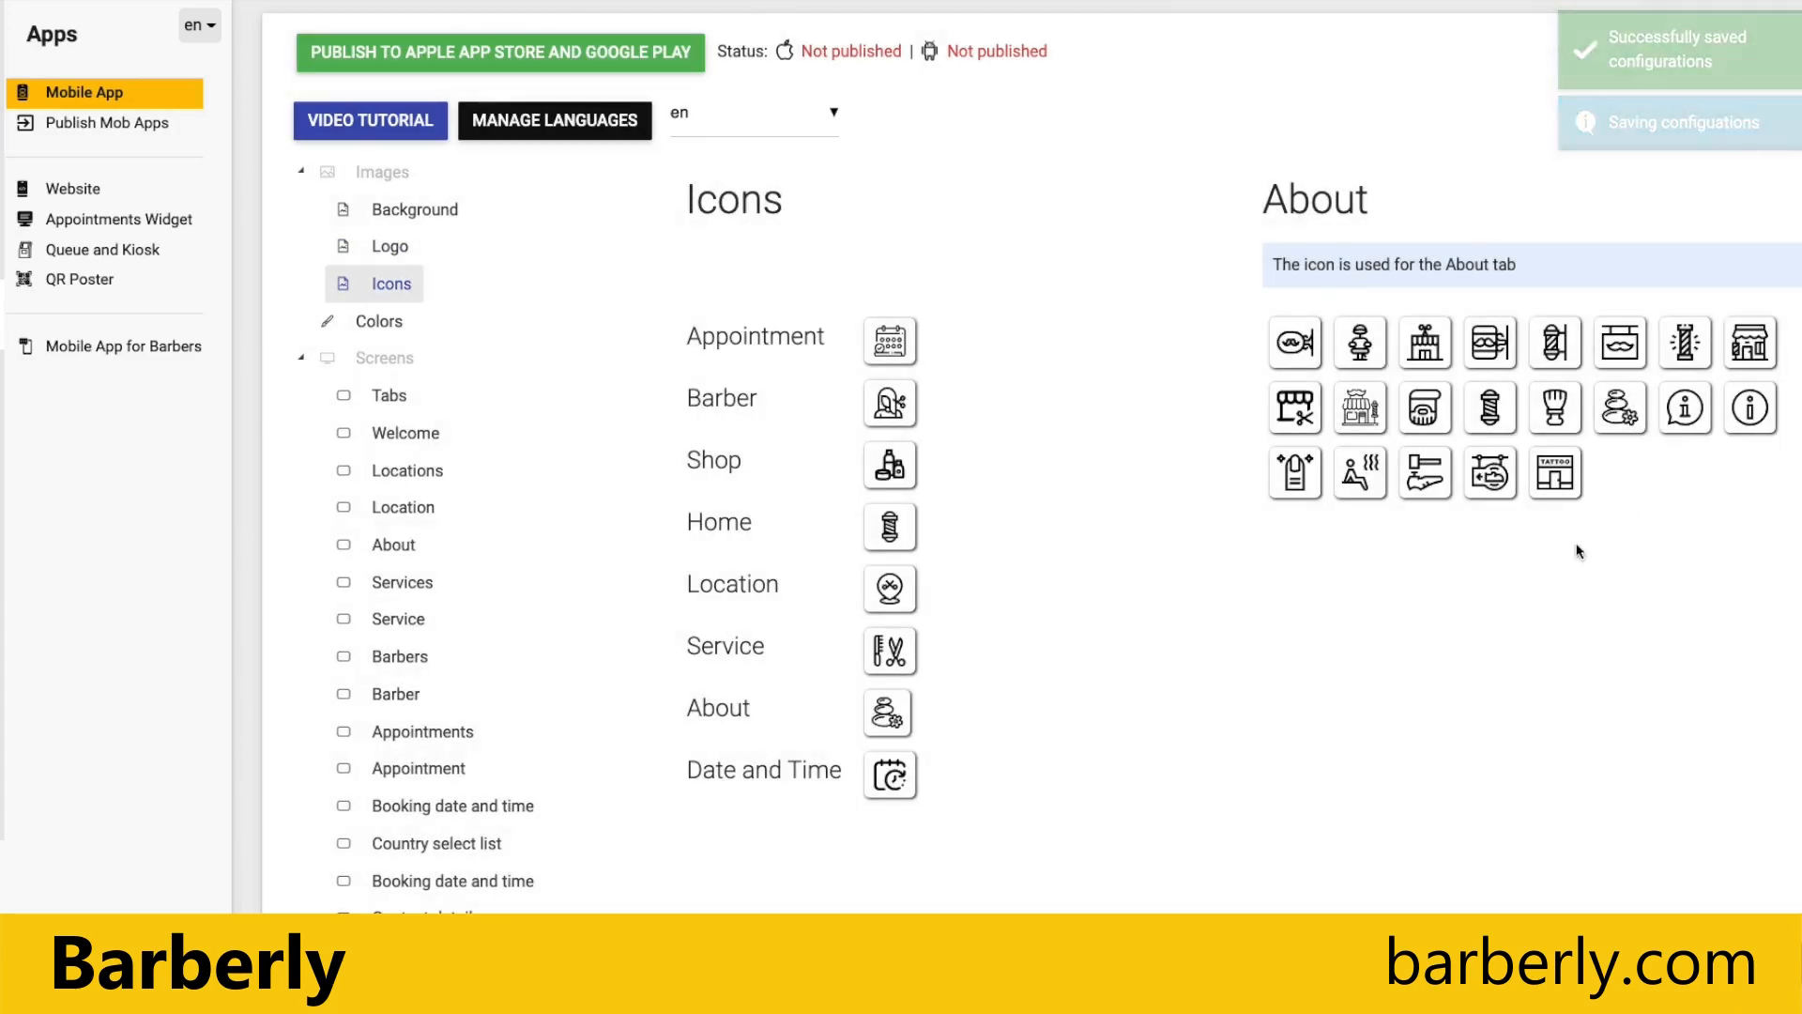
click(393, 250)
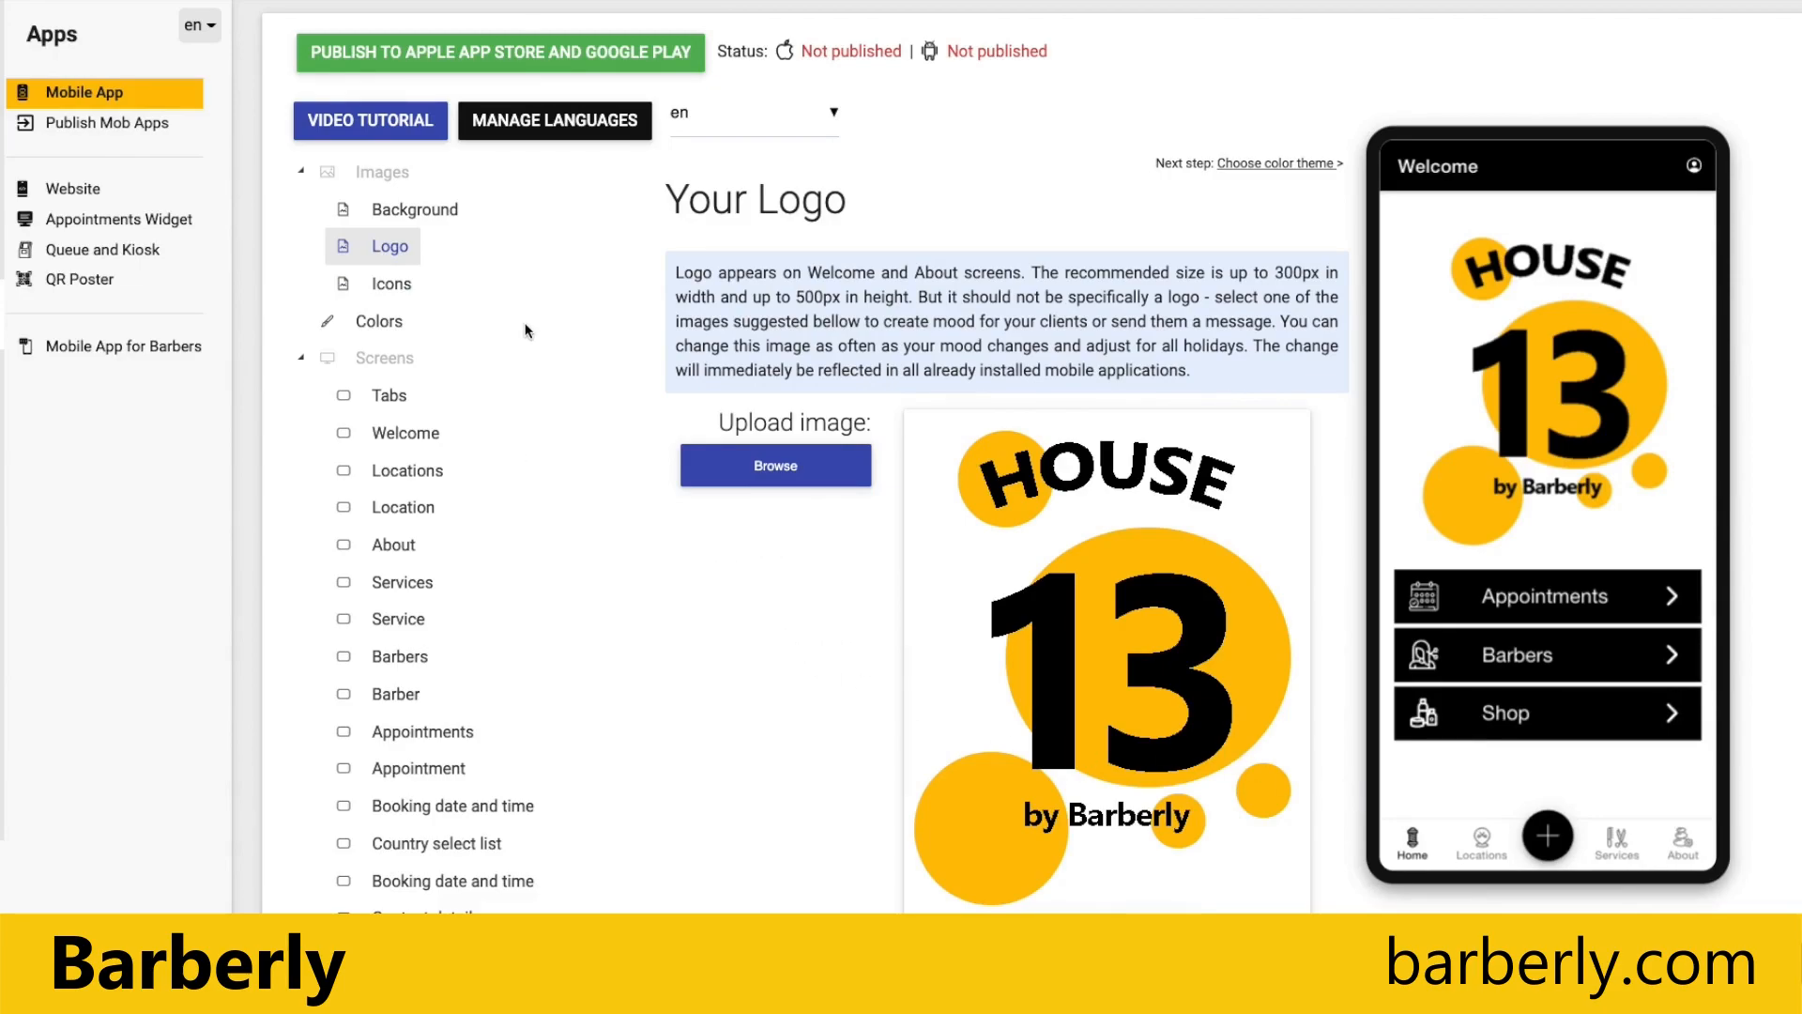
Step: Apply the pink ready-made color theme to the app
click(396, 327)
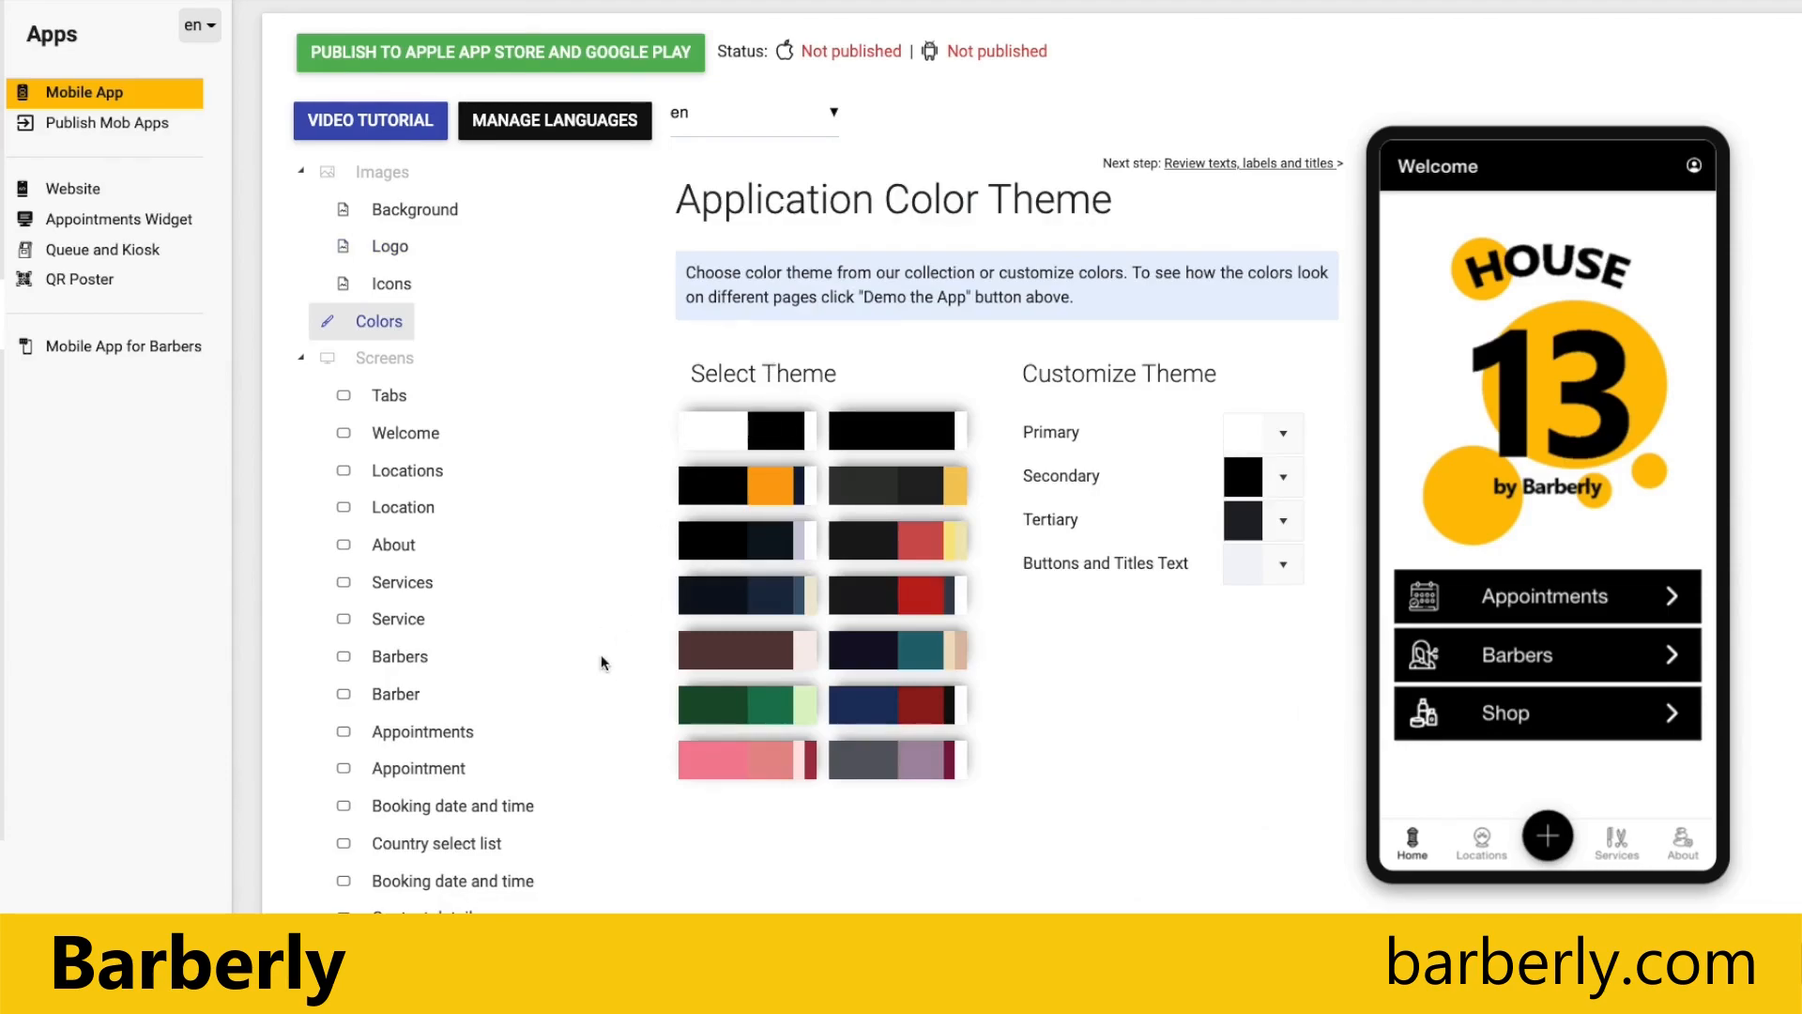
scroll(593, 649, down, 1)
click(761, 760)
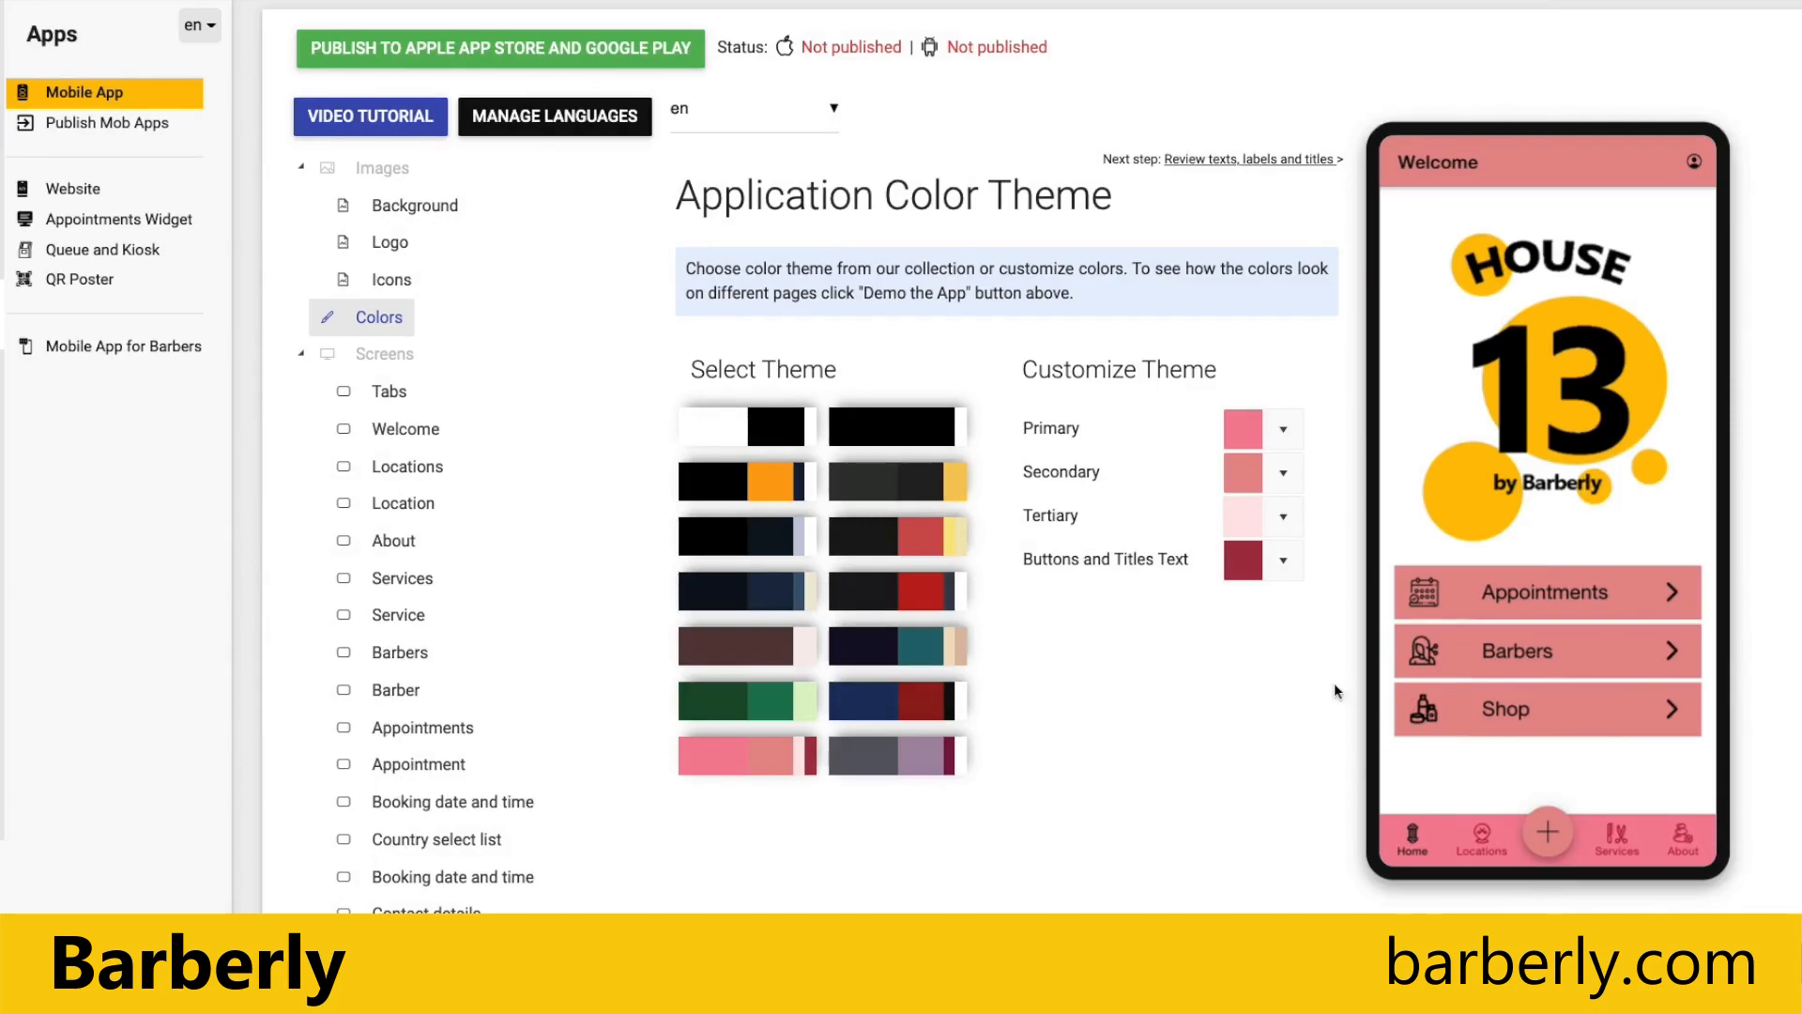
Step: Examine the theme on the preview's Barbers, Locations and Lucern branch screens, ending on the Home screen
click(1565, 659)
click(1402, 163)
click(1482, 838)
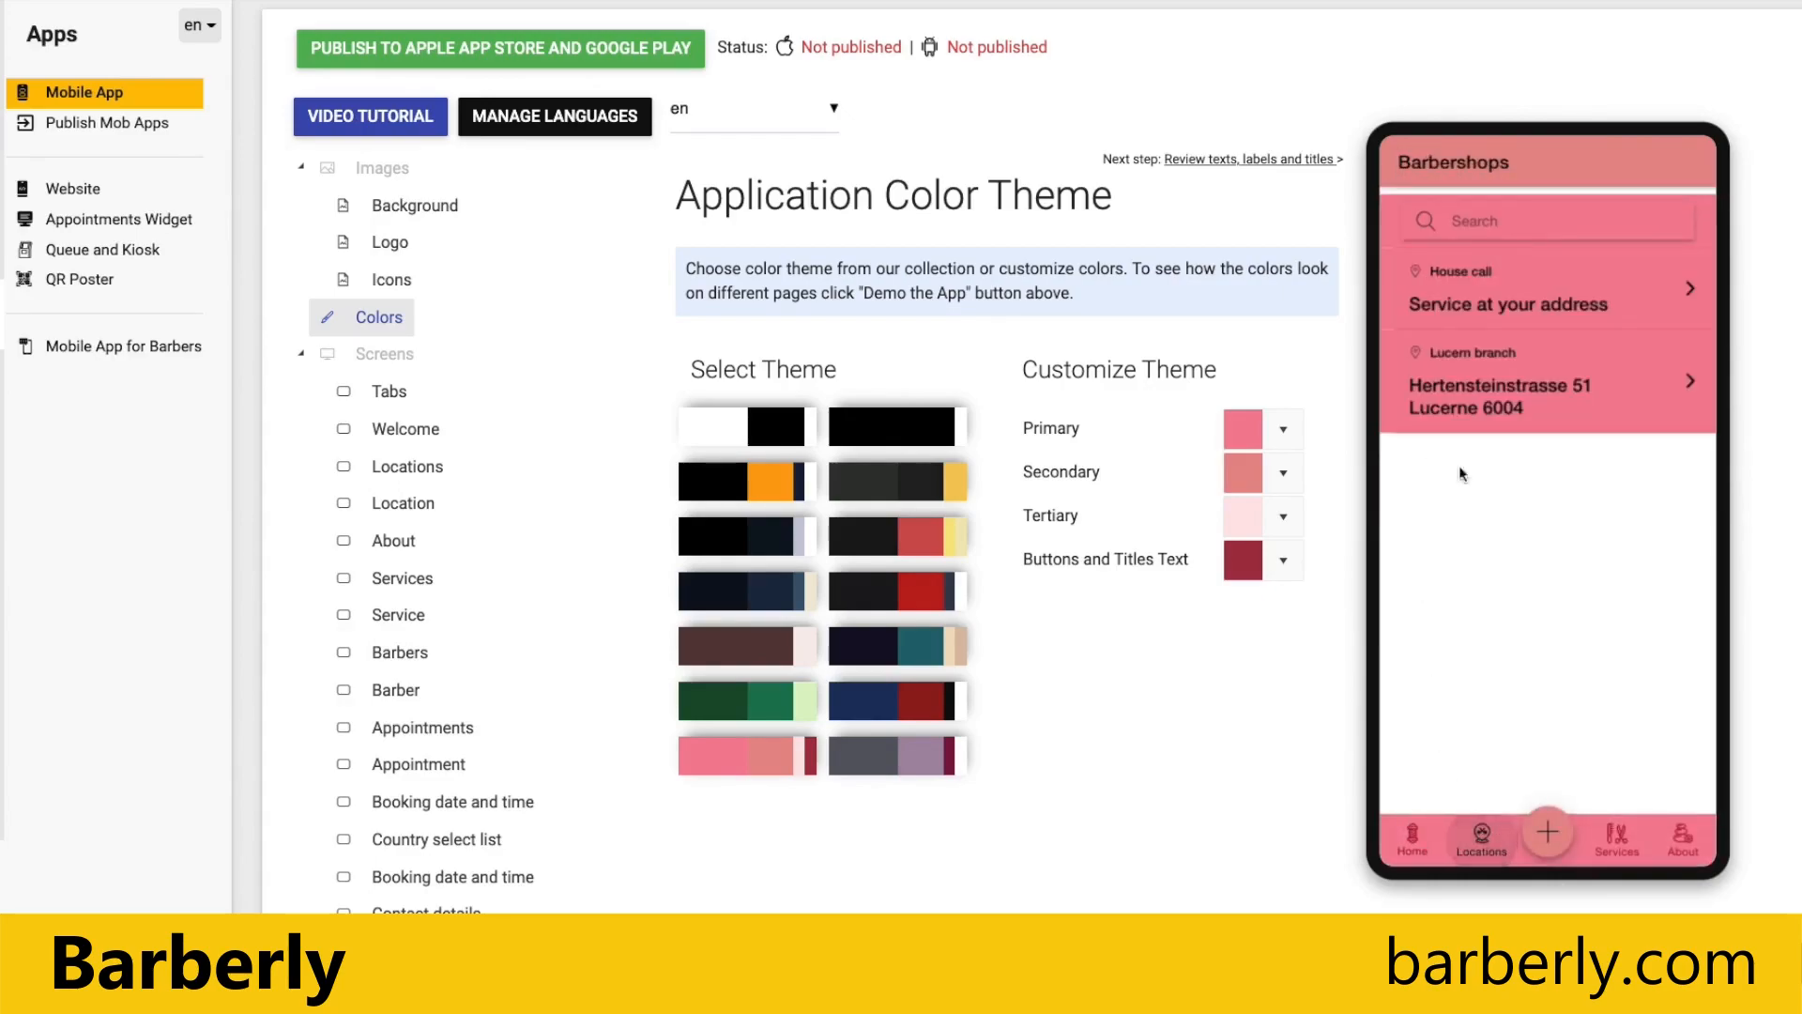
click(1491, 379)
click(1404, 166)
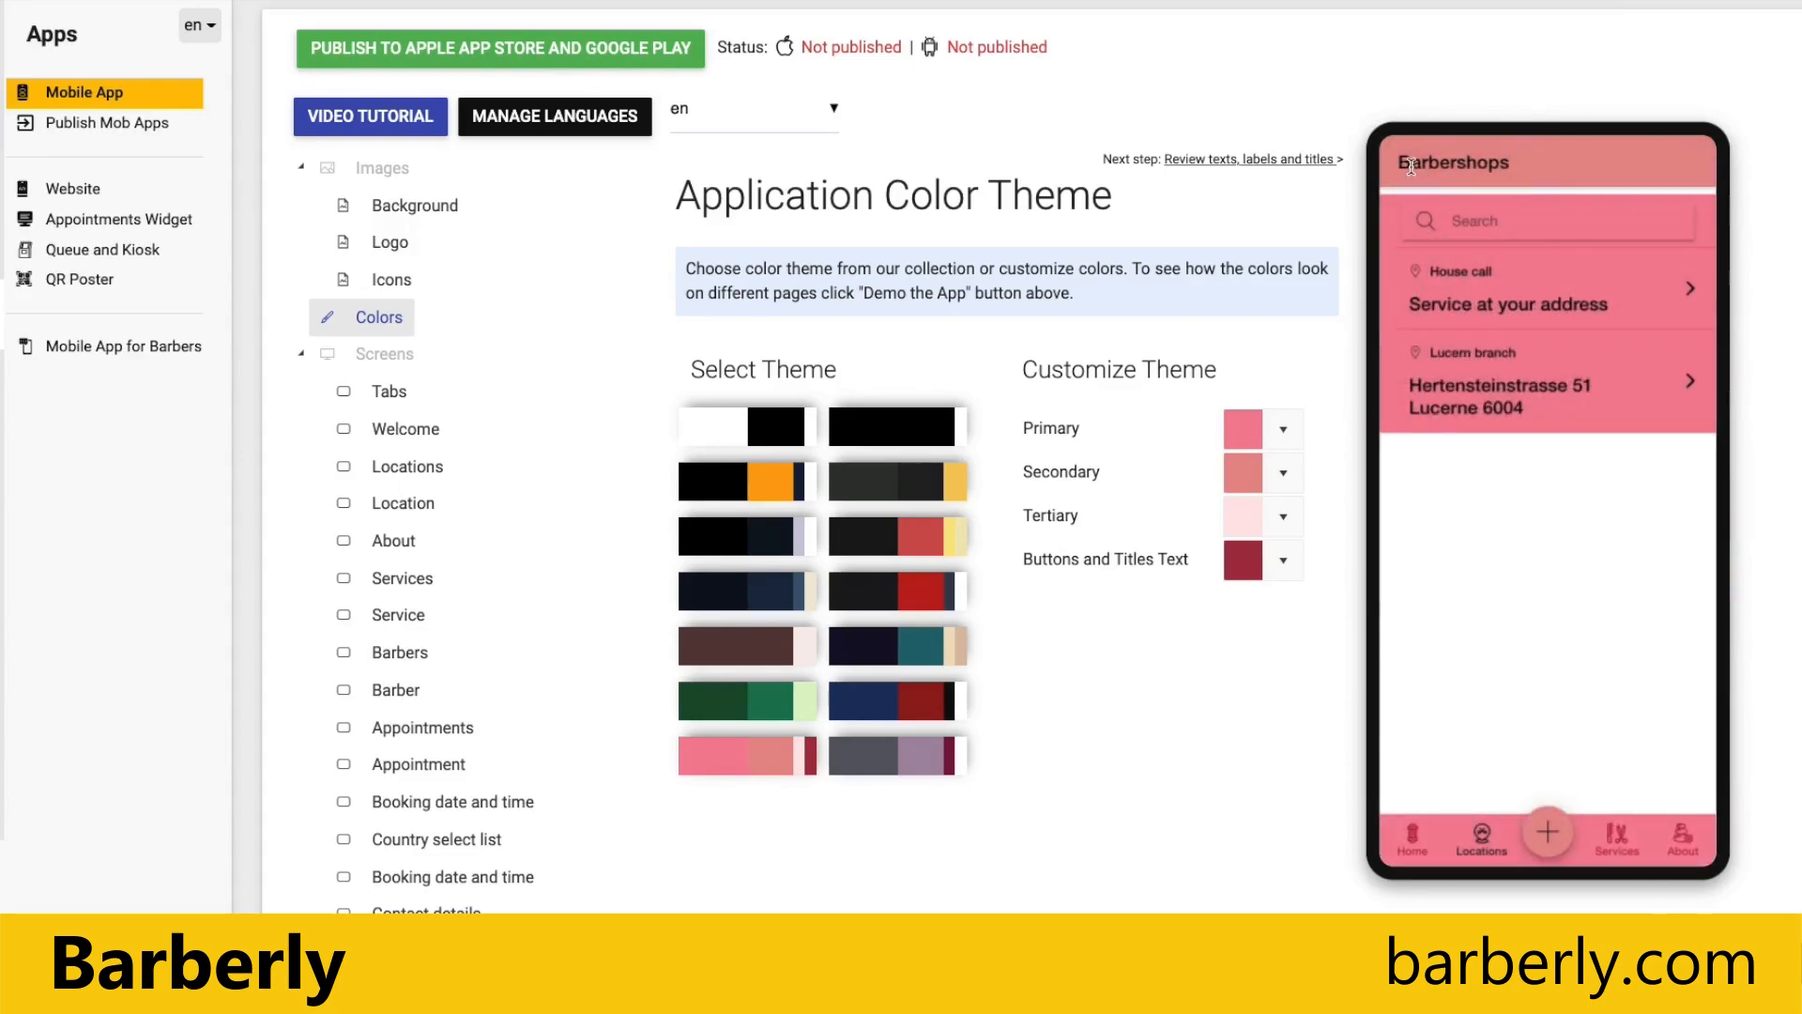
click(1410, 842)
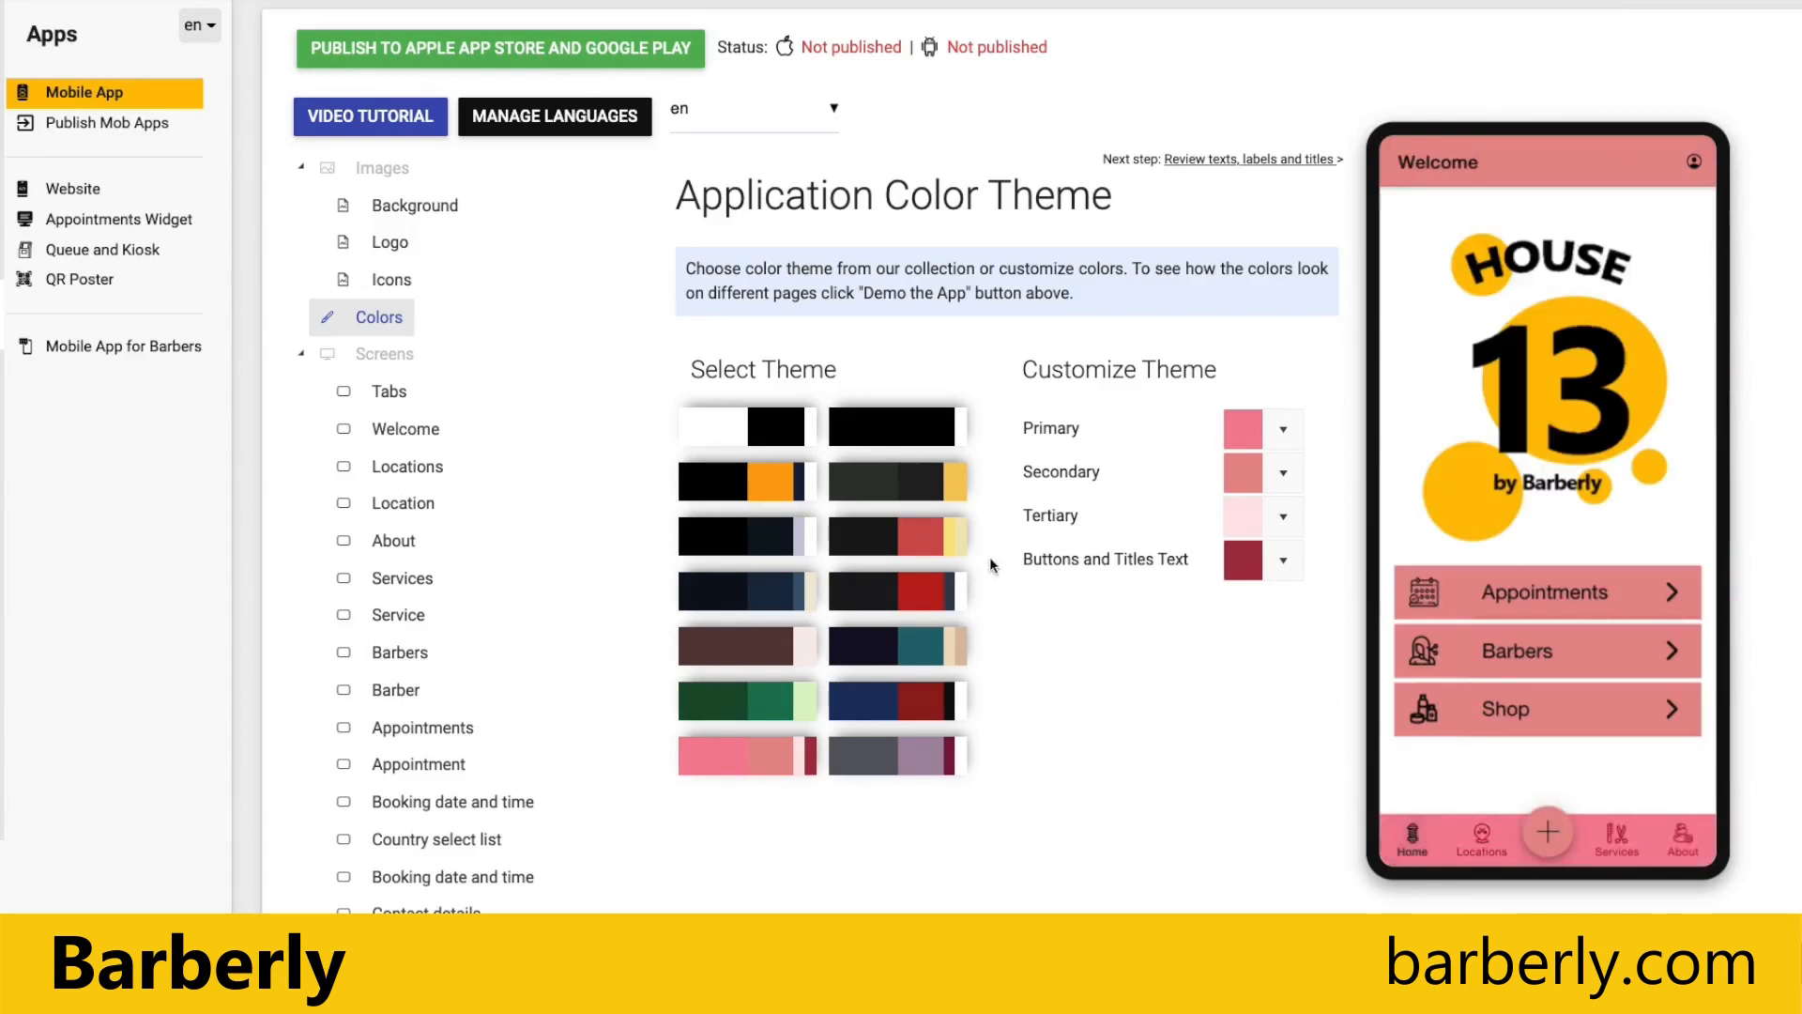
Step: Apply the black and red theme with white text, set its Secondary color to #82c874, and preview the Barbers screen
click(874, 589)
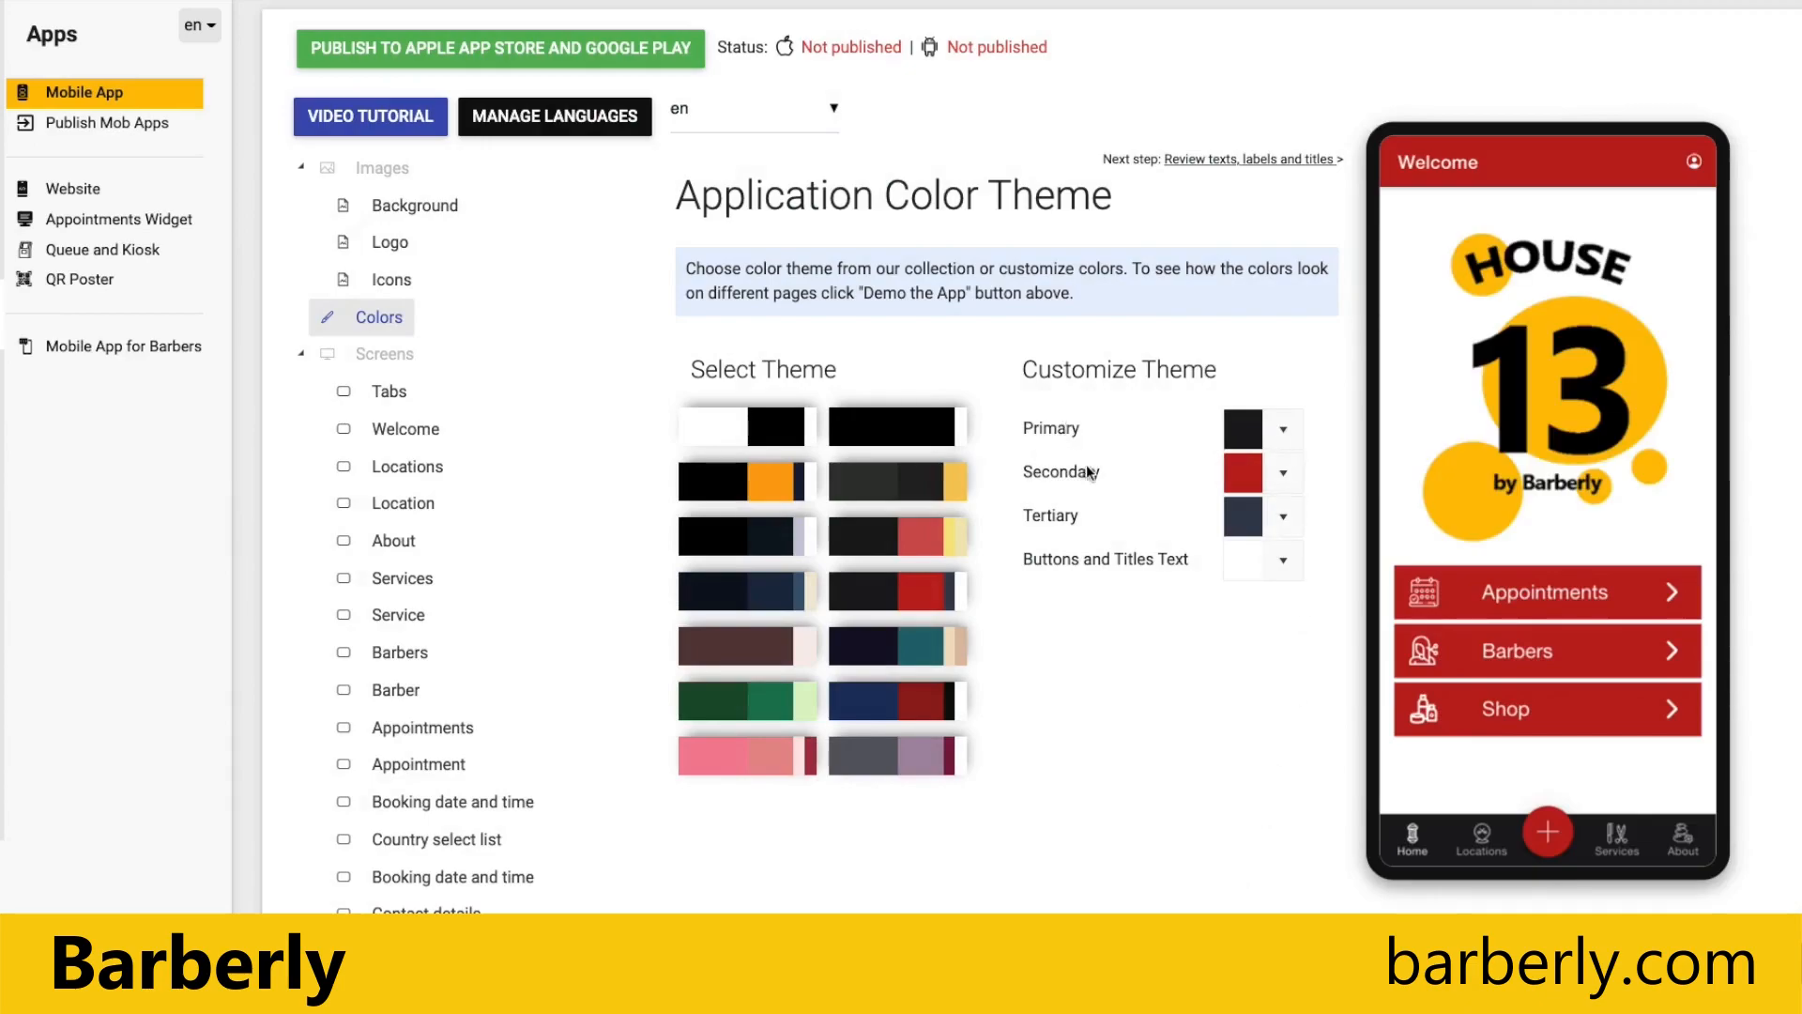
click(1244, 474)
click(1309, 733)
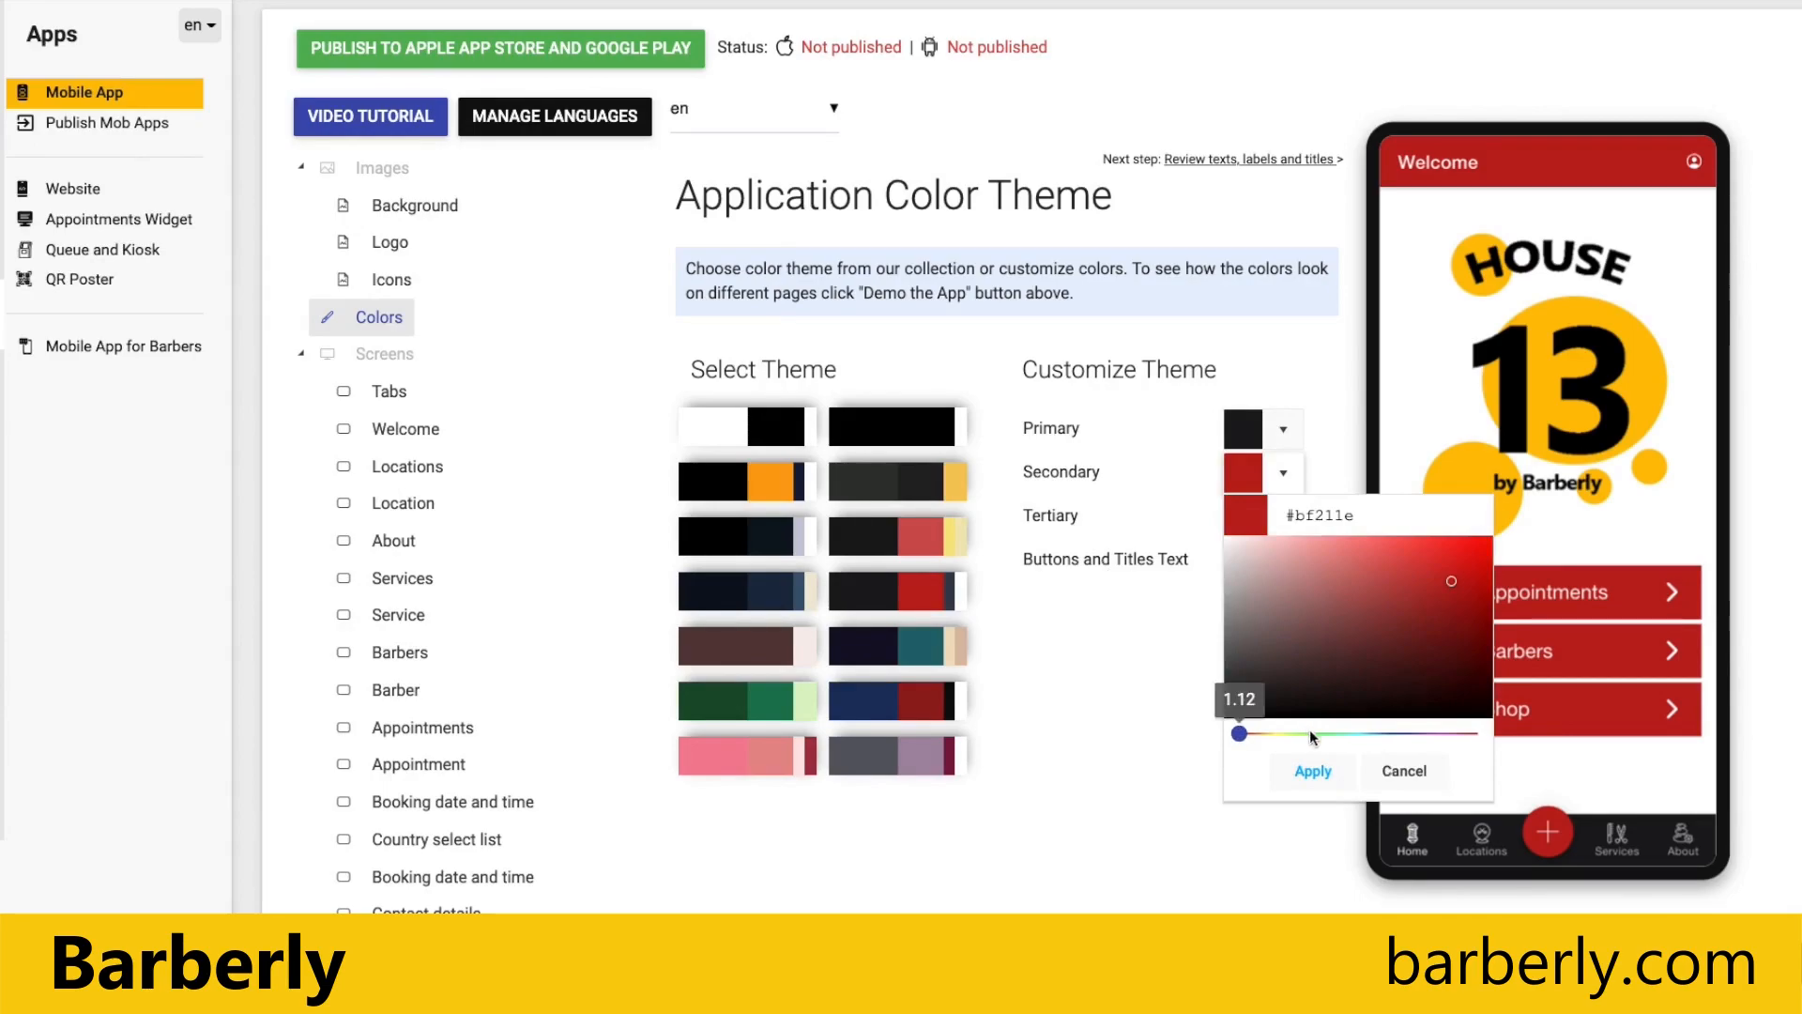
click(1340, 581)
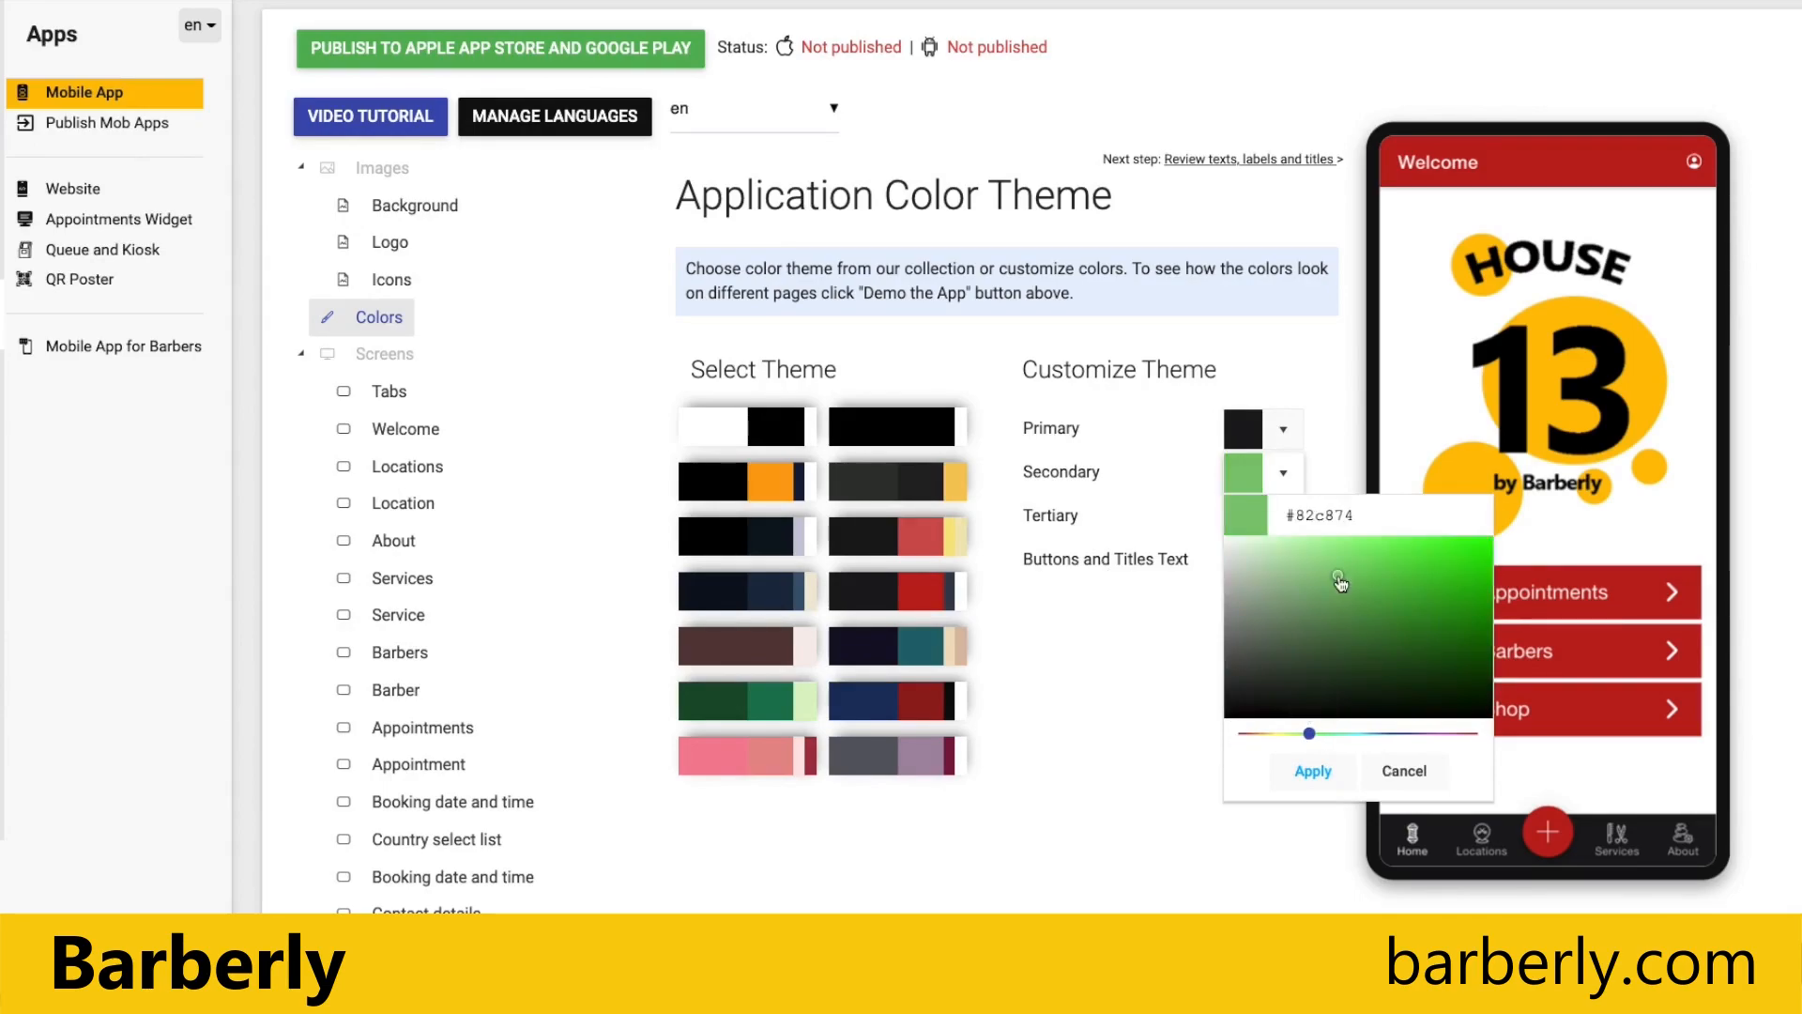
click(1313, 768)
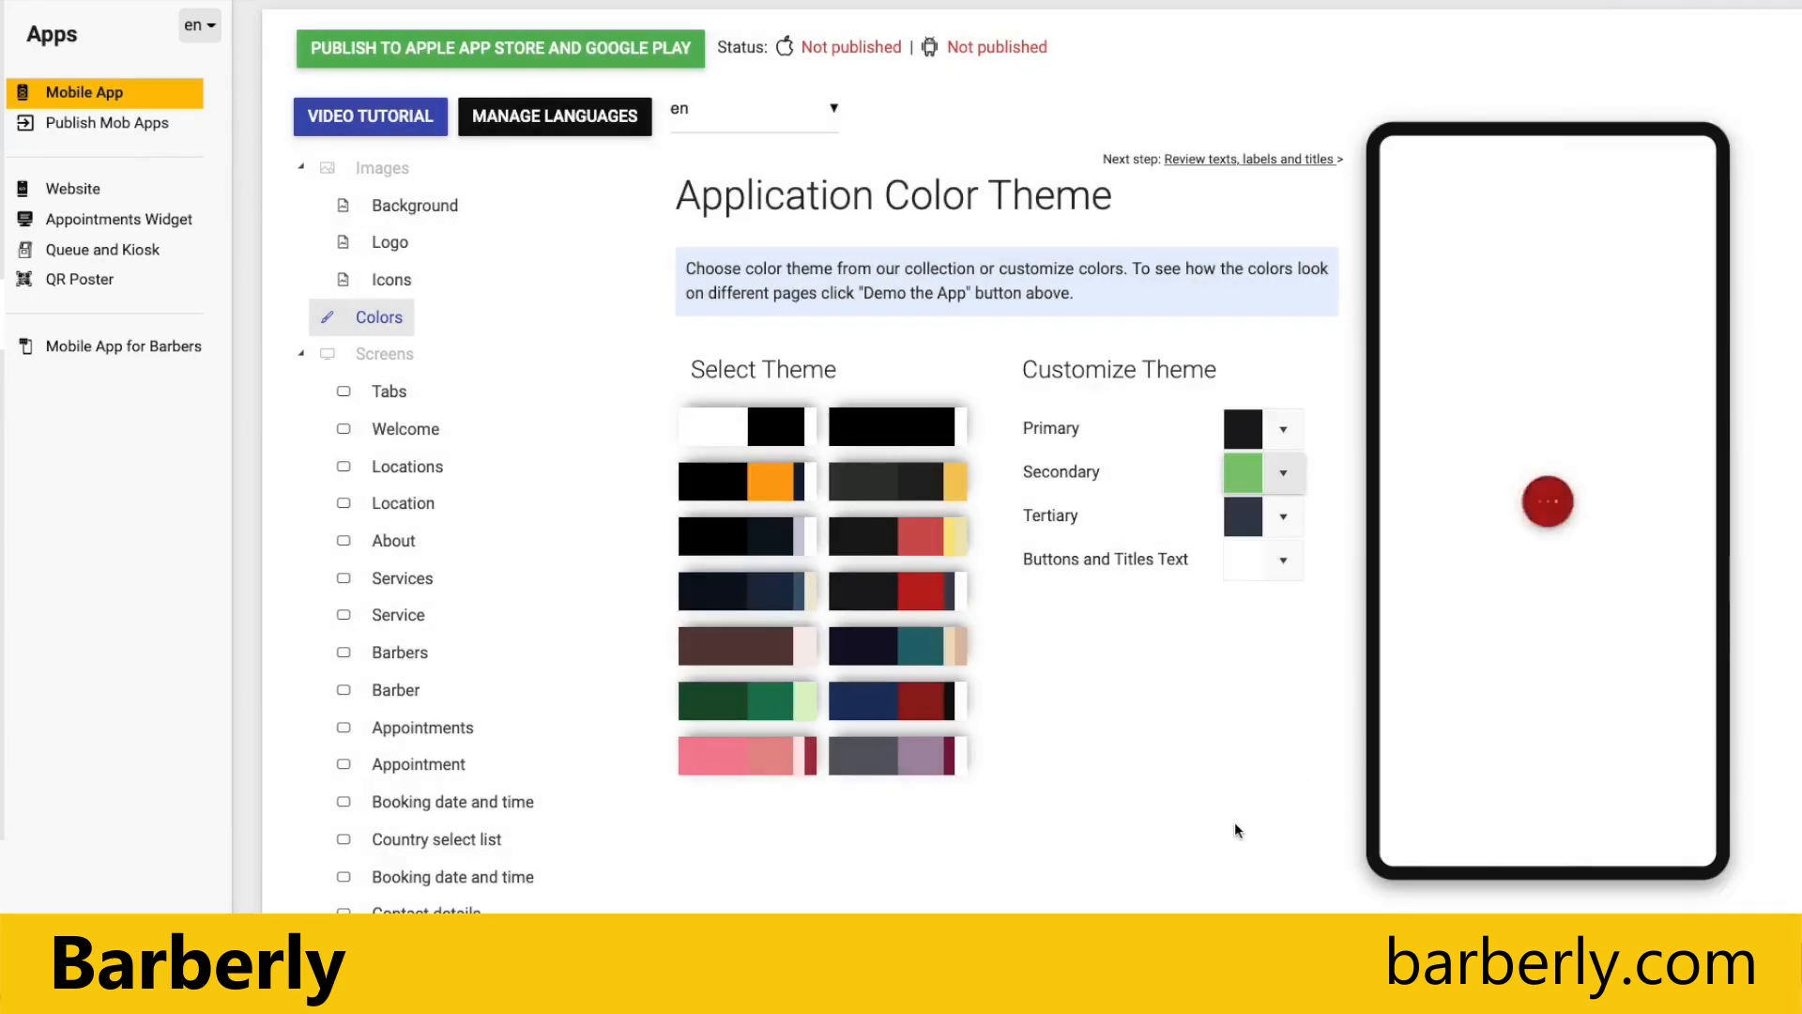
click(1569, 659)
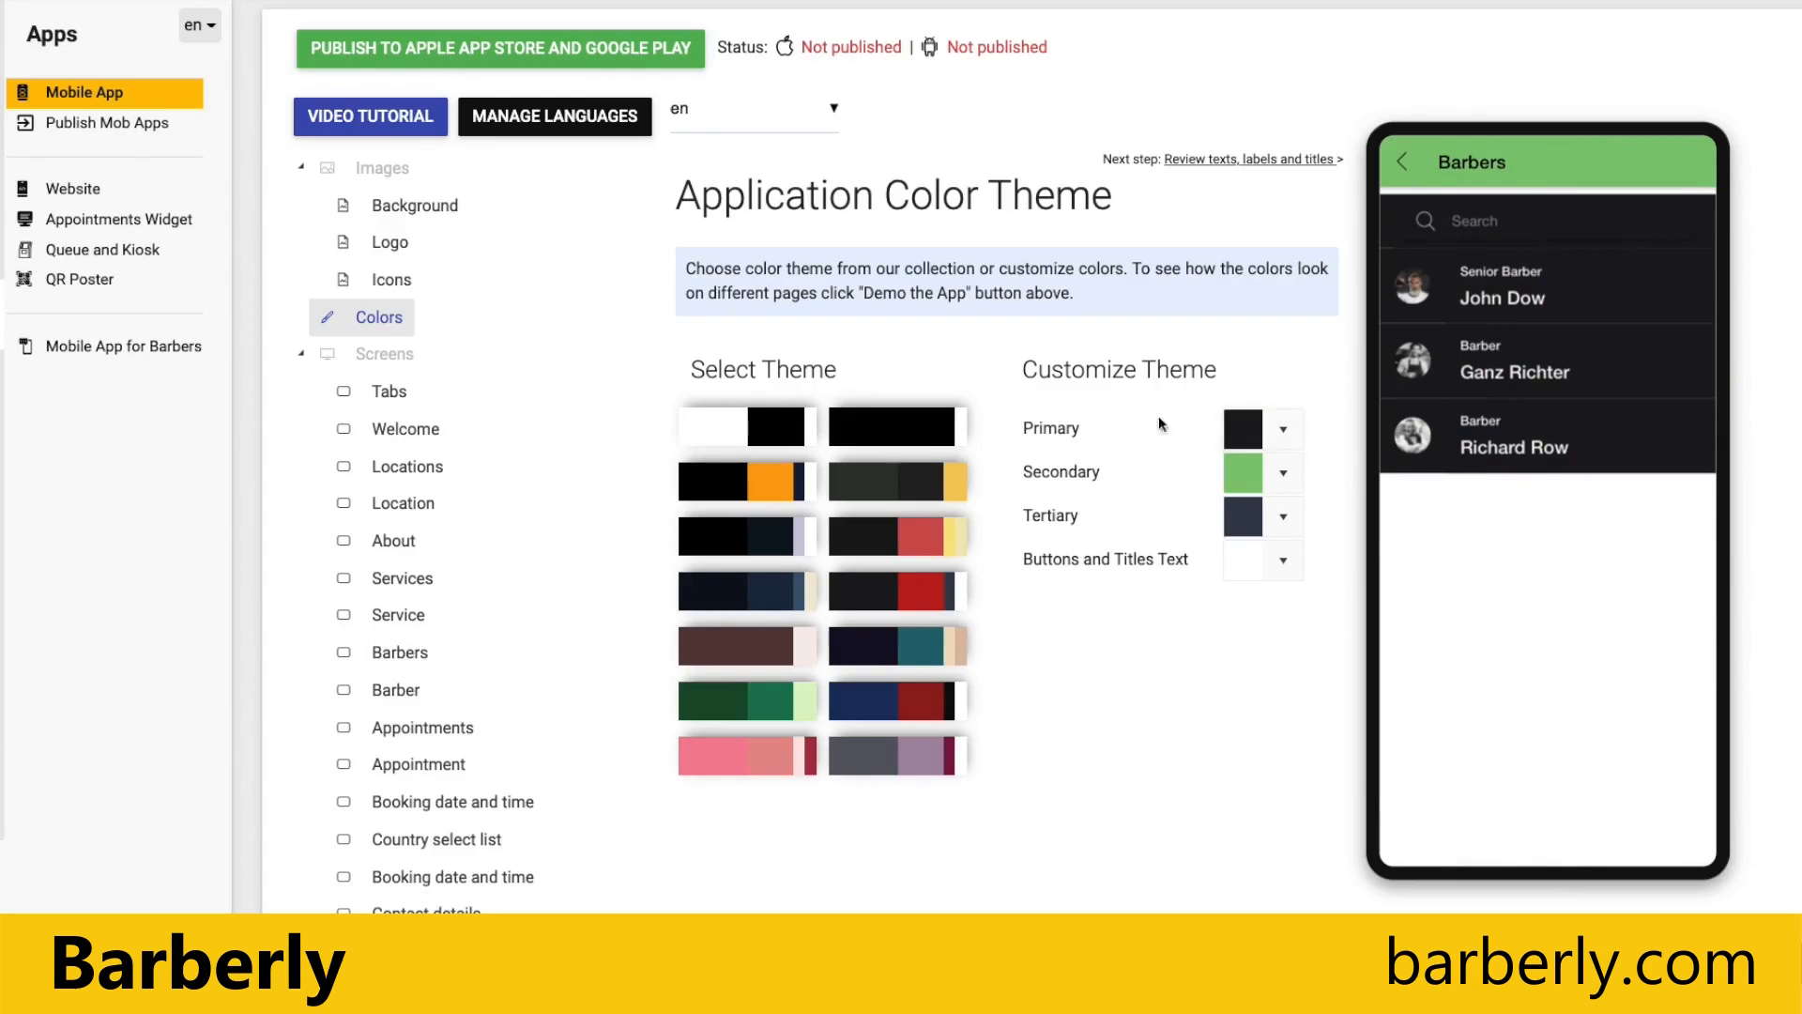
Step: Set the custom theme's Primary color to yellow #e7e75f and preview it on the Barbers screen
click(1244, 427)
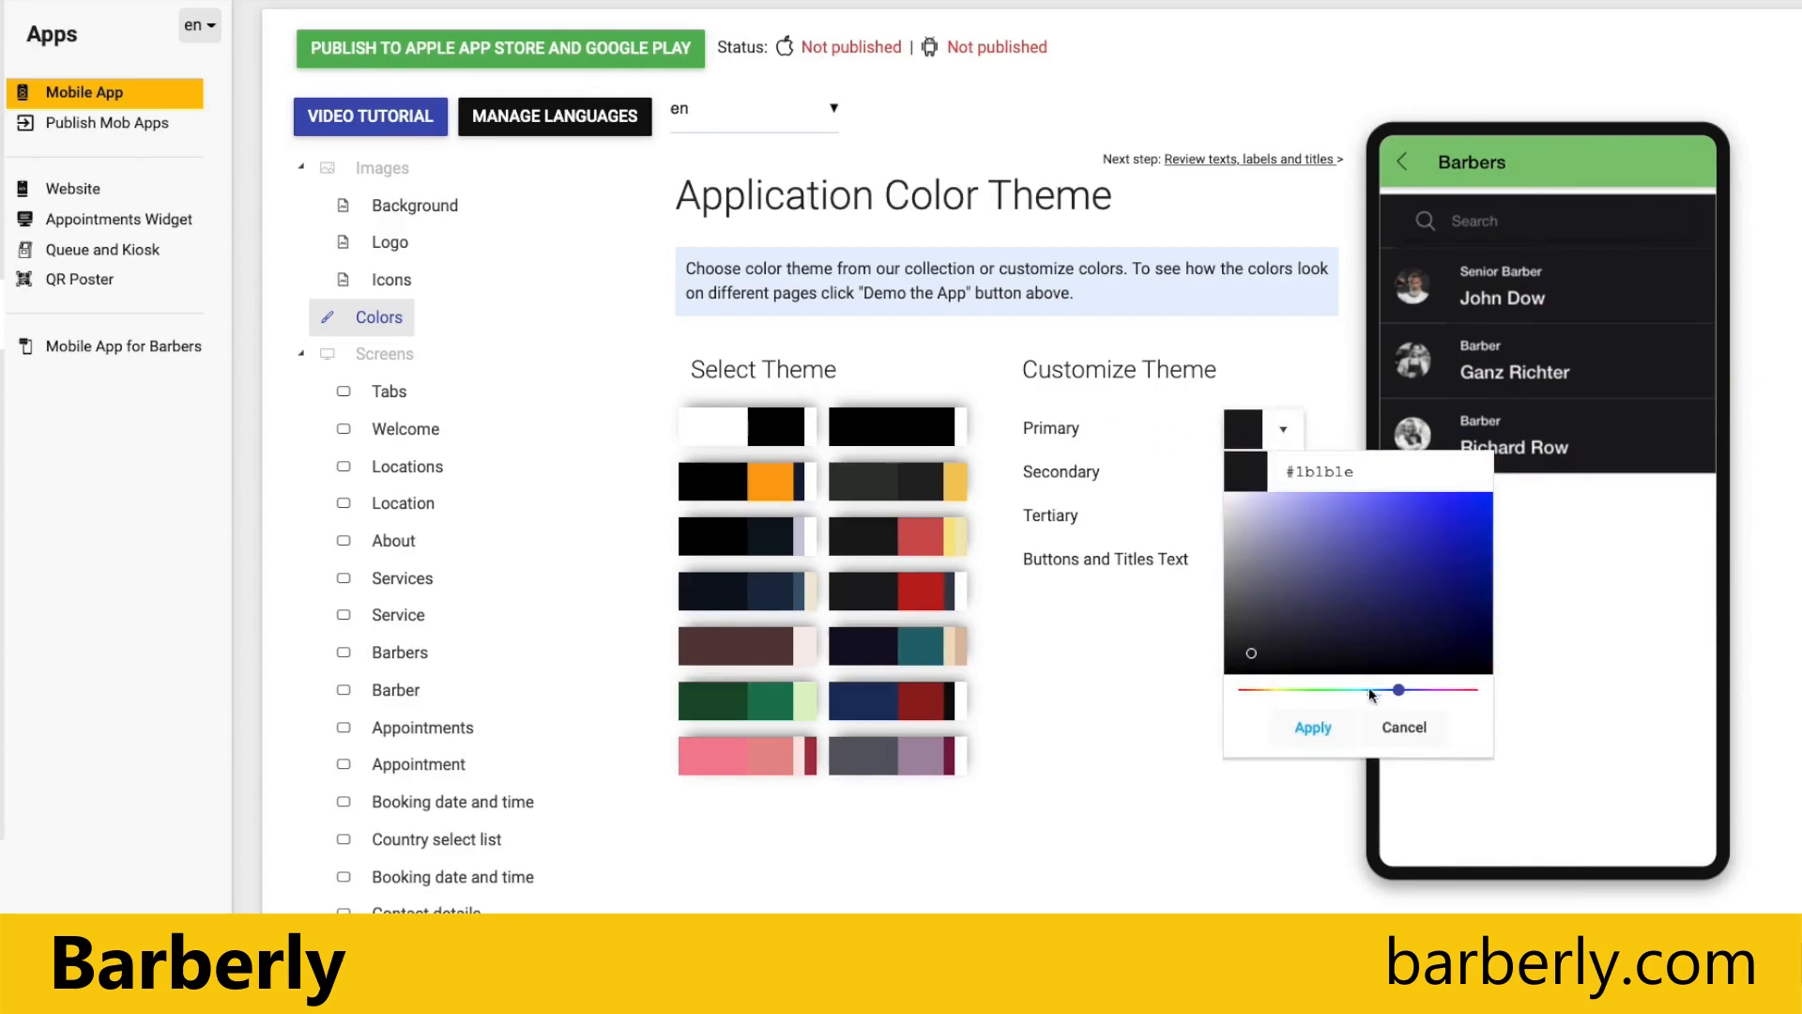
click(1280, 690)
click(1313, 728)
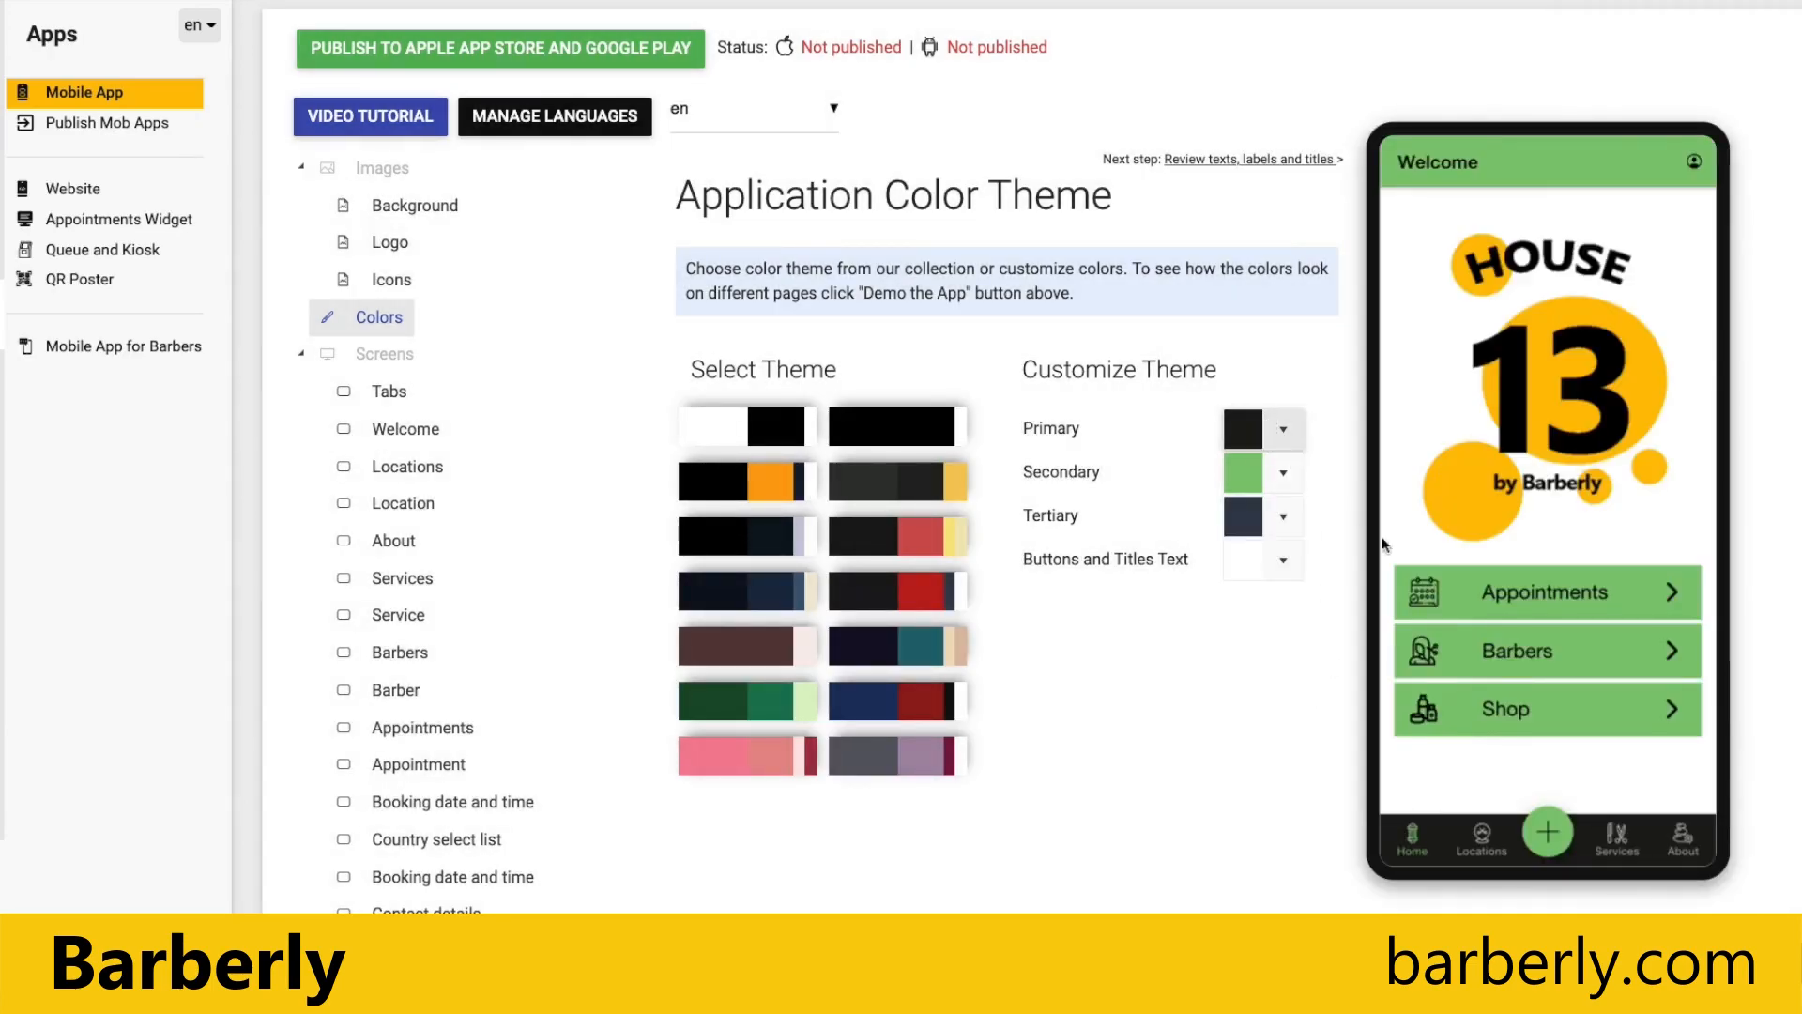
click(1246, 430)
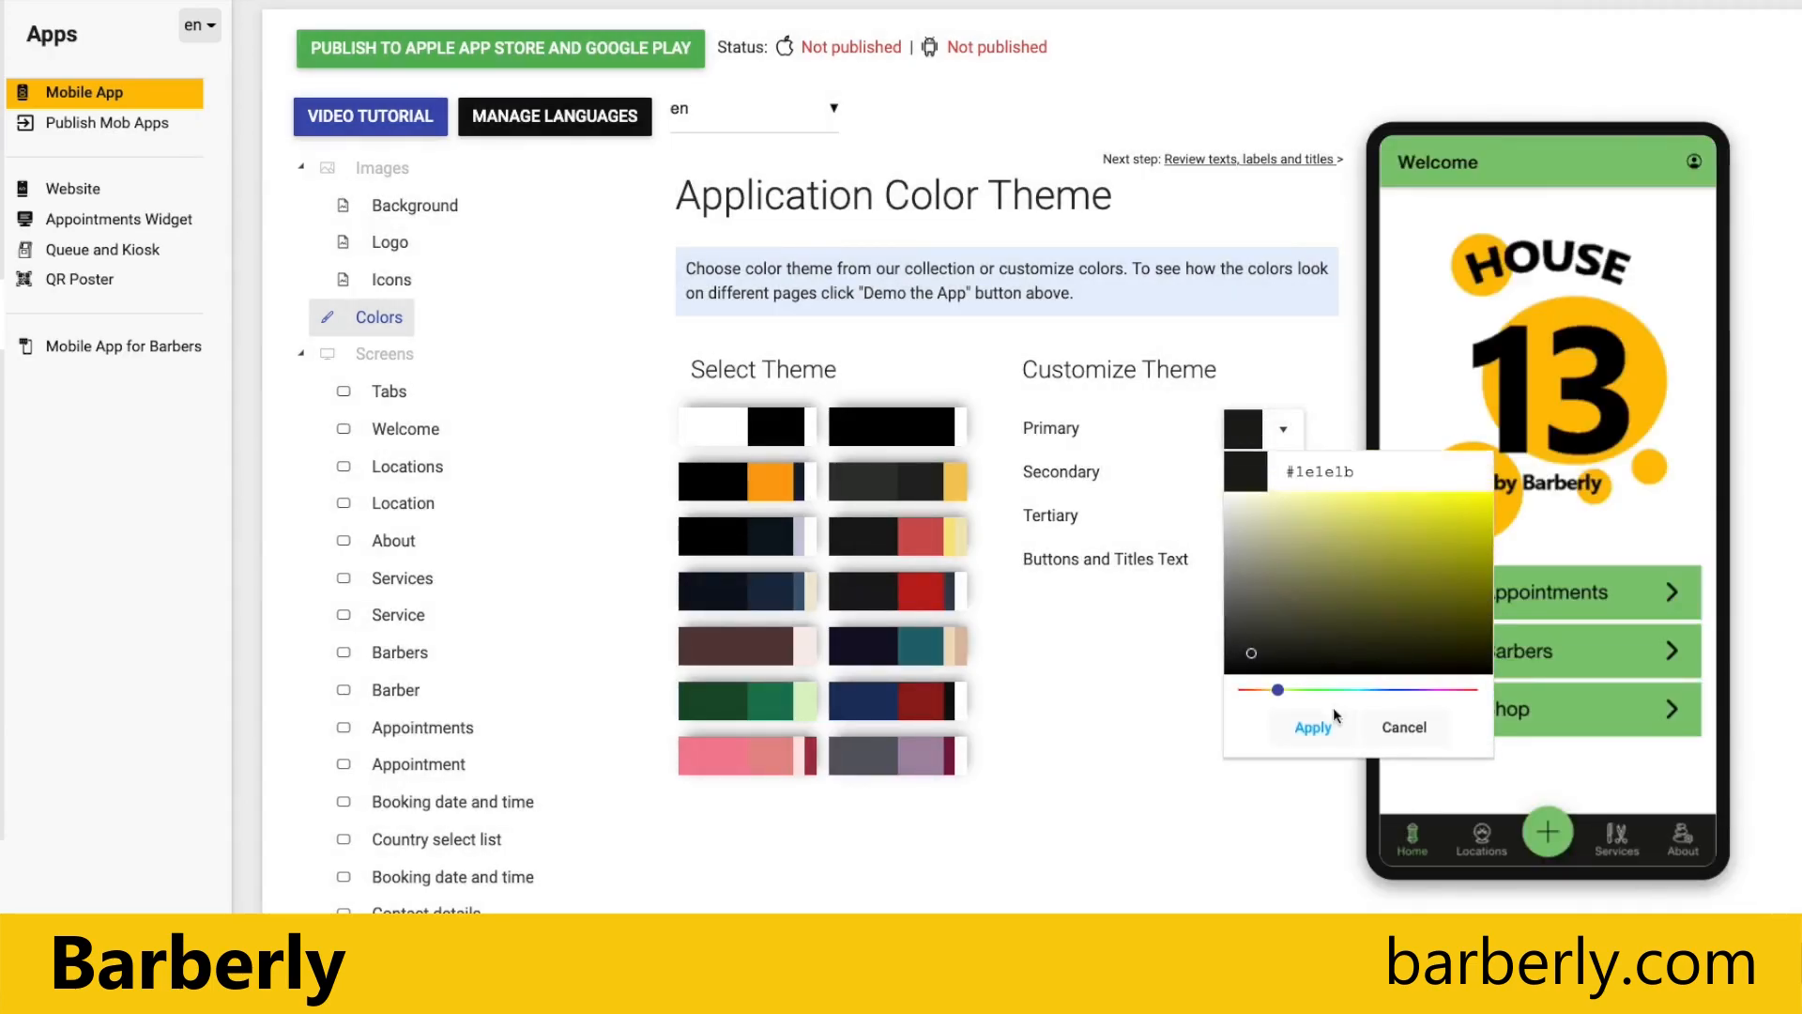
click(1313, 523)
click(1381, 514)
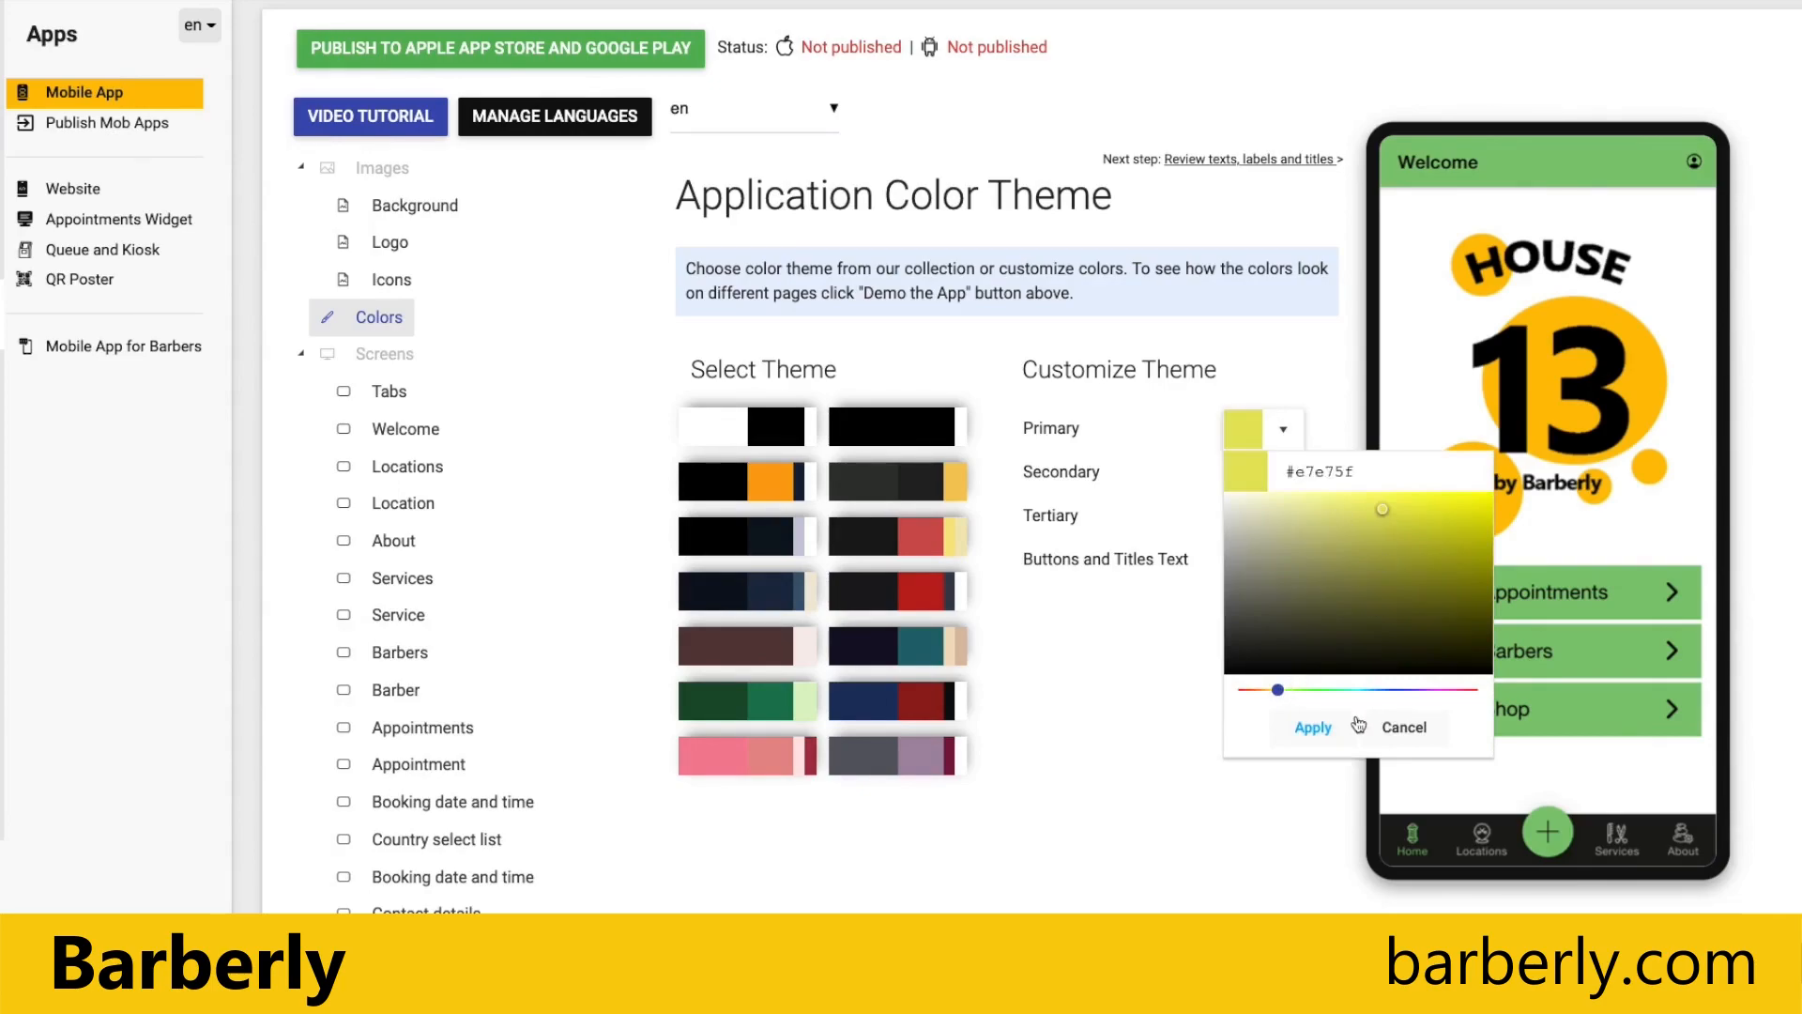
click(1313, 728)
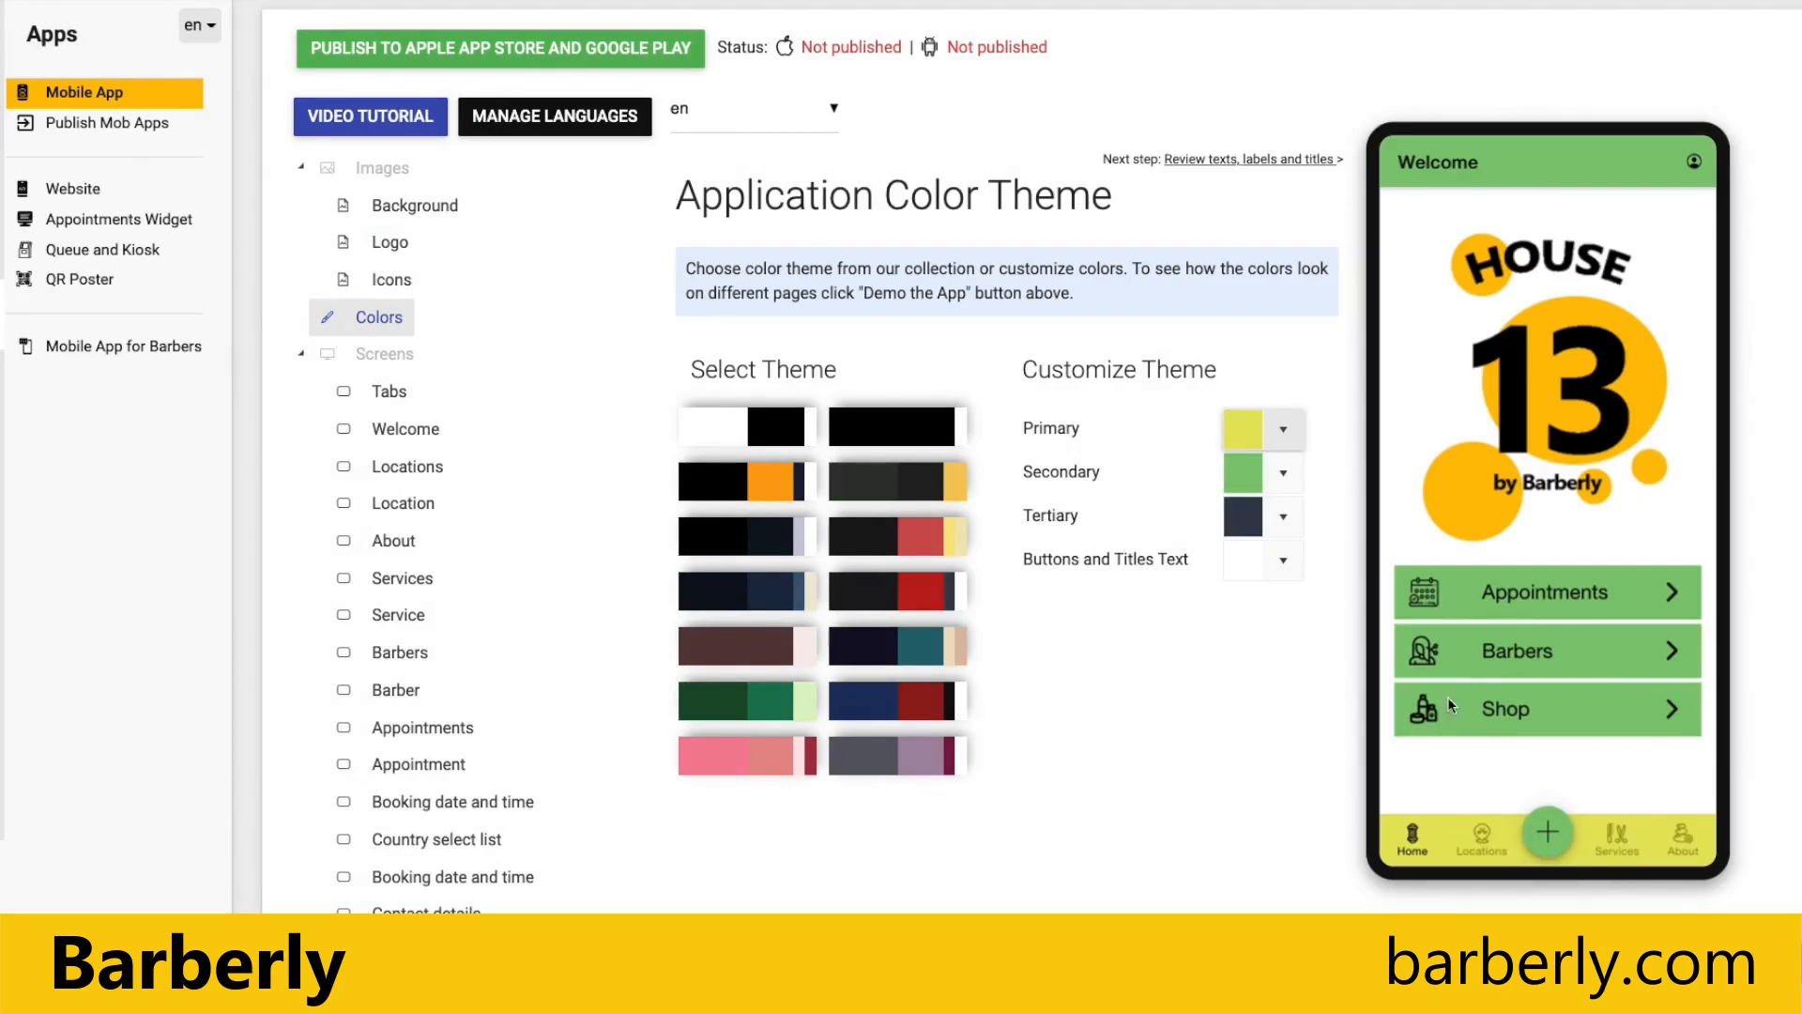
click(1499, 666)
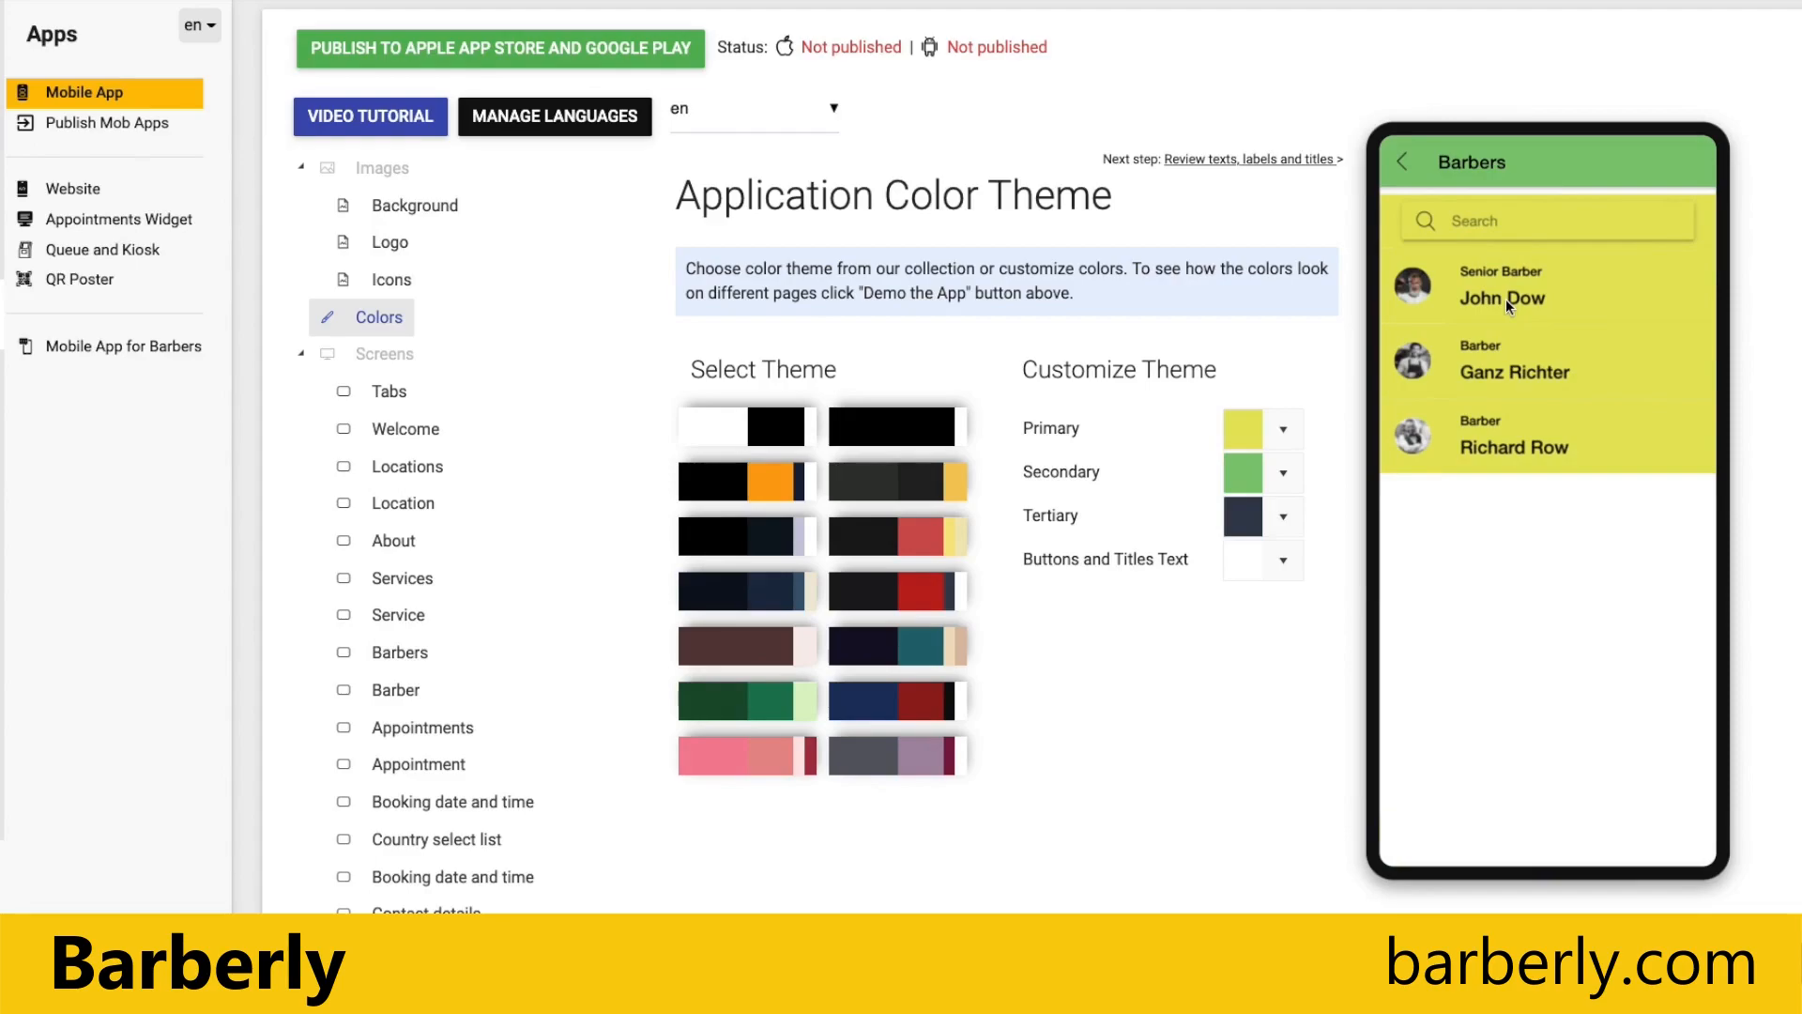
Step: Apply the white and black ready-made color theme, and save Salon as the Home tab text
click(731, 415)
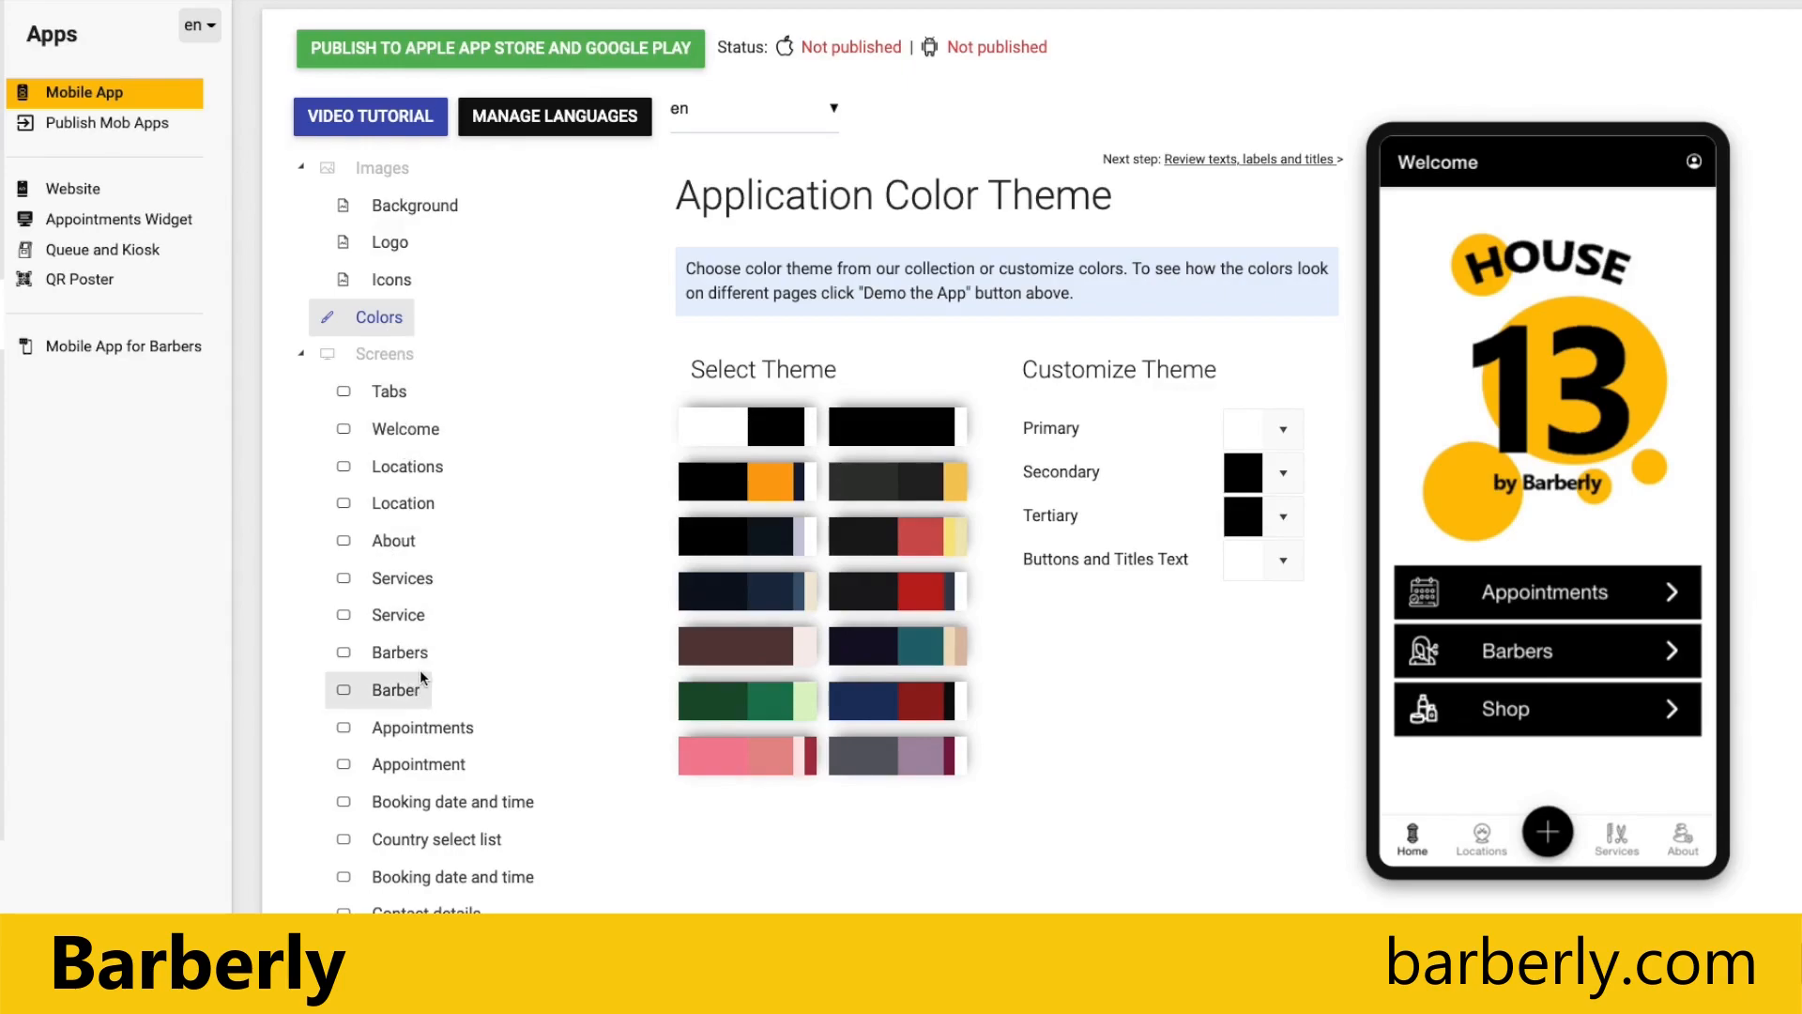
click(390, 394)
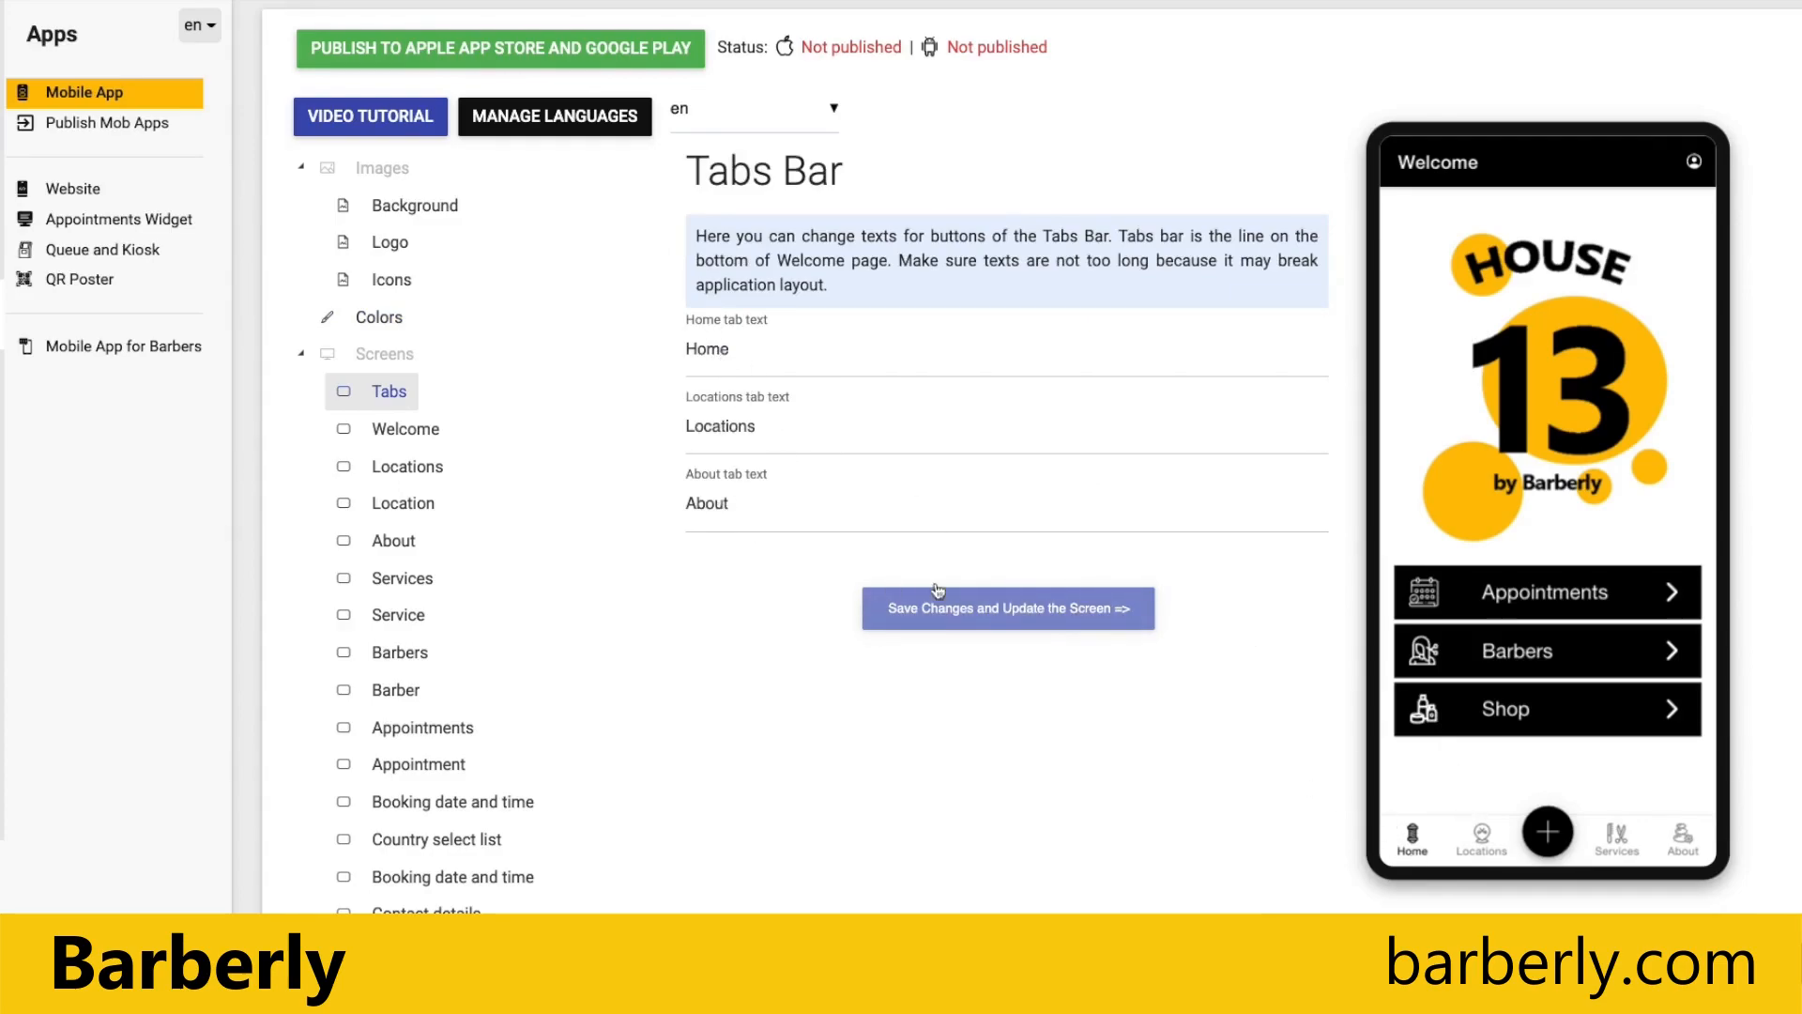
double_click(706, 349)
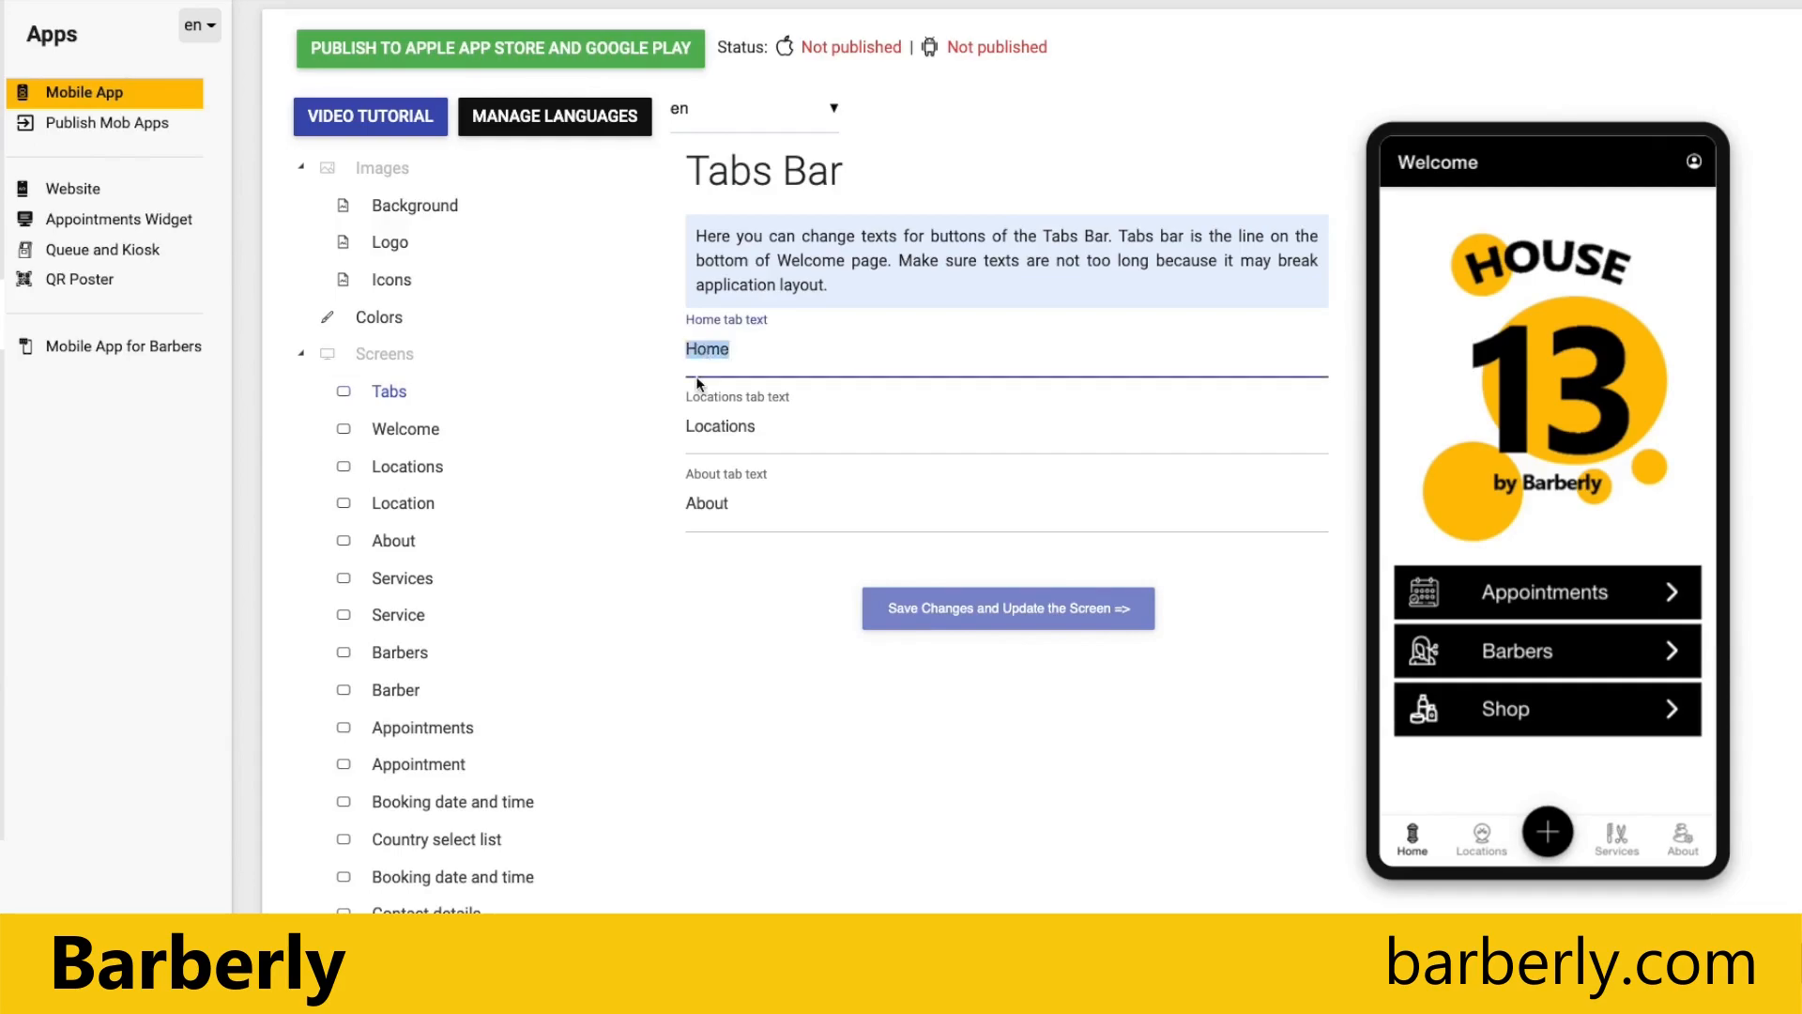
text(Salon)
click(998, 606)
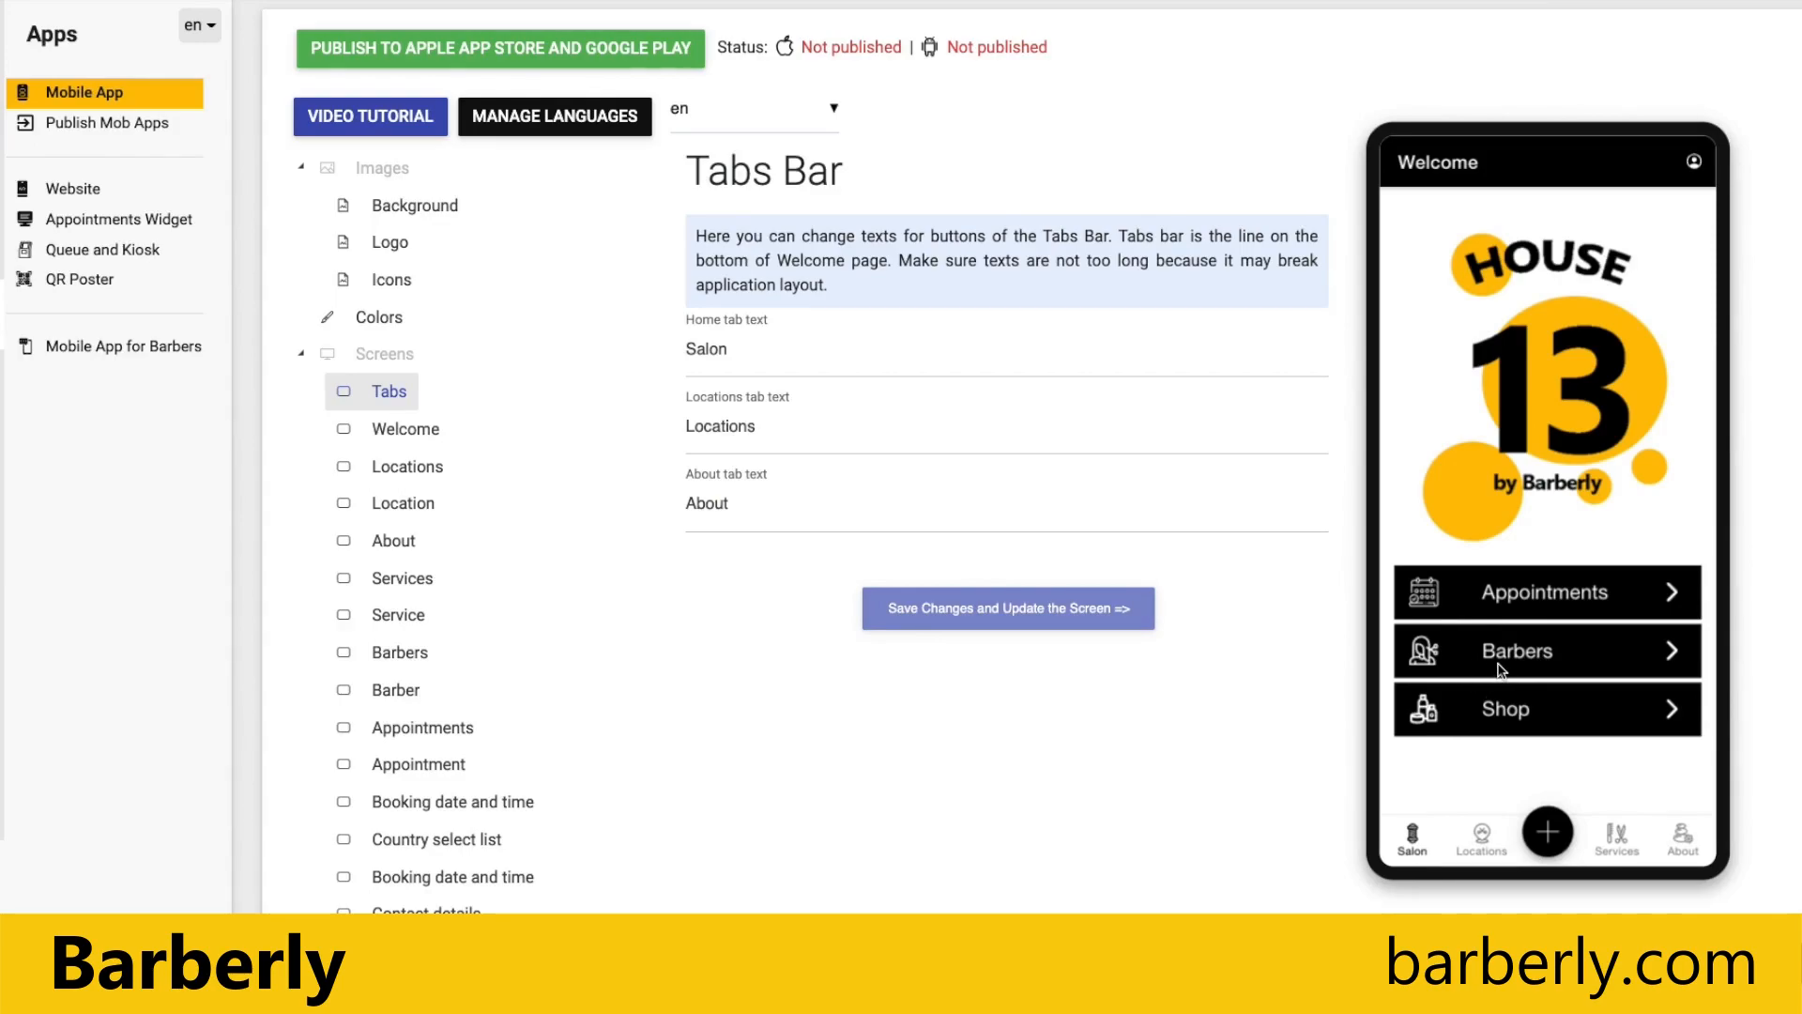
Step: Change the Welcome screen's Barbers button text to Stylists, save it, and open that button's list in the preview
click(397, 429)
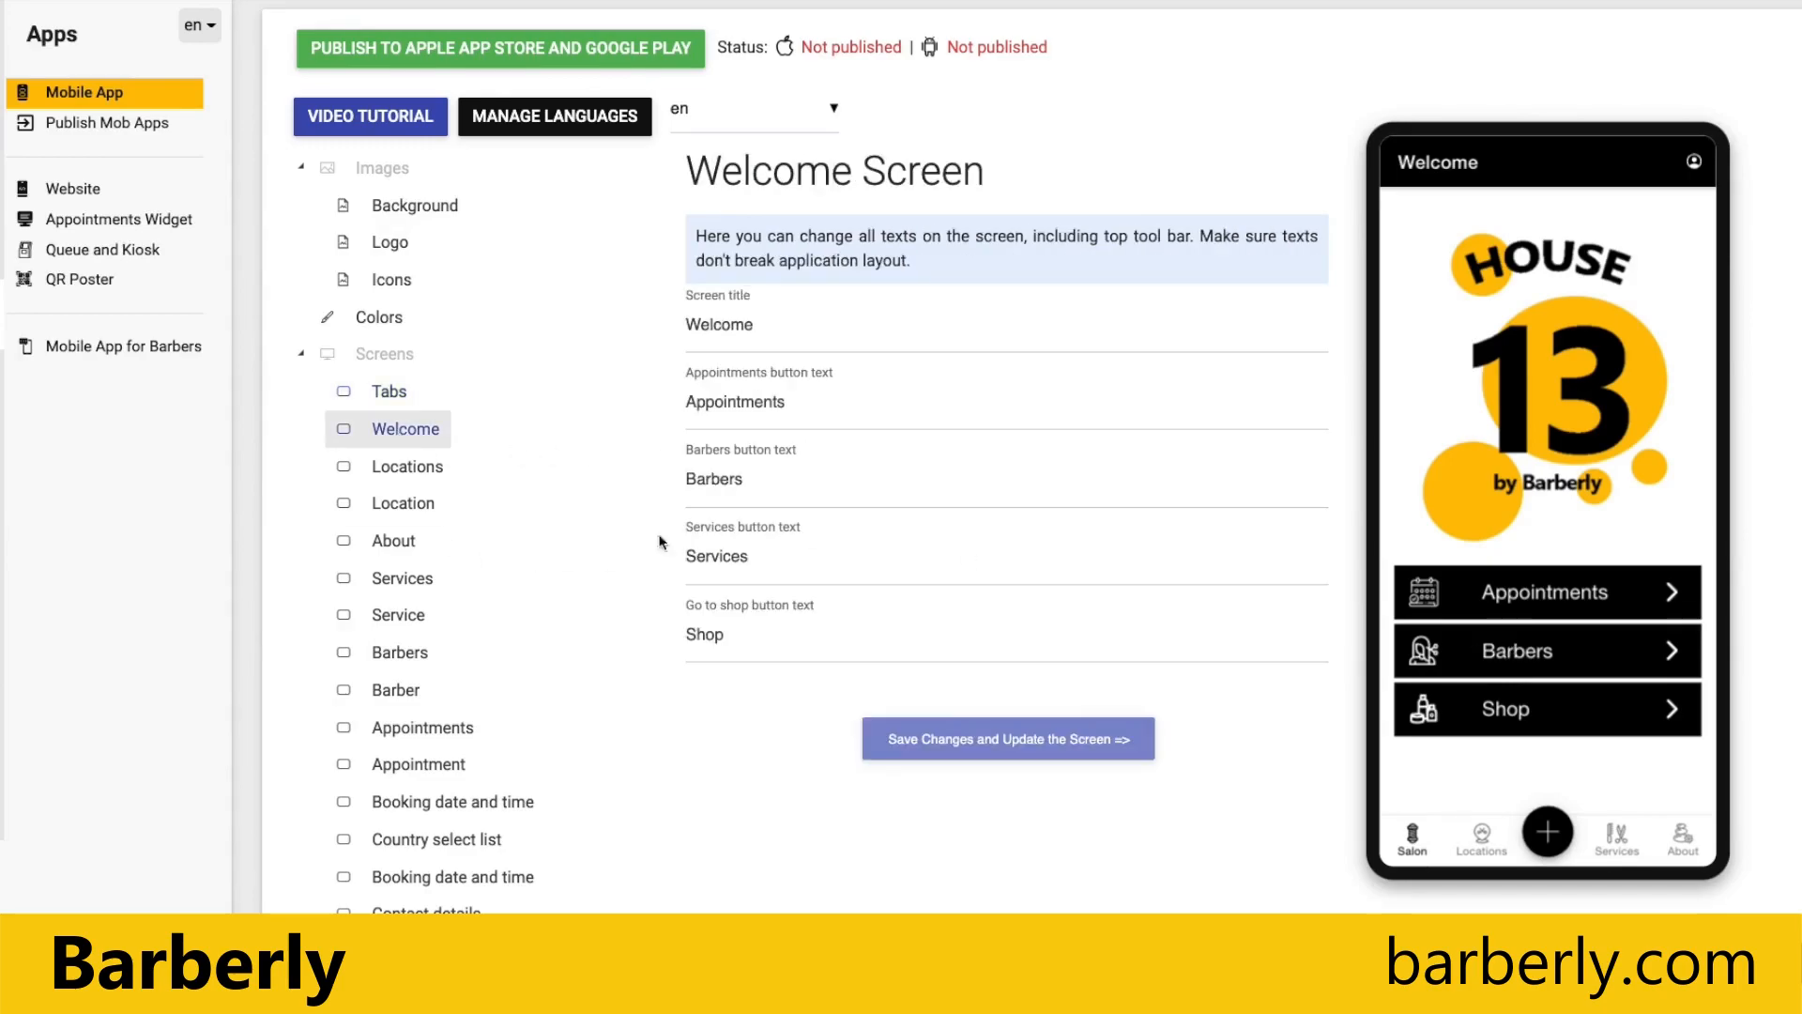
click(717, 479)
double_click(717, 479)
text(Stylists)
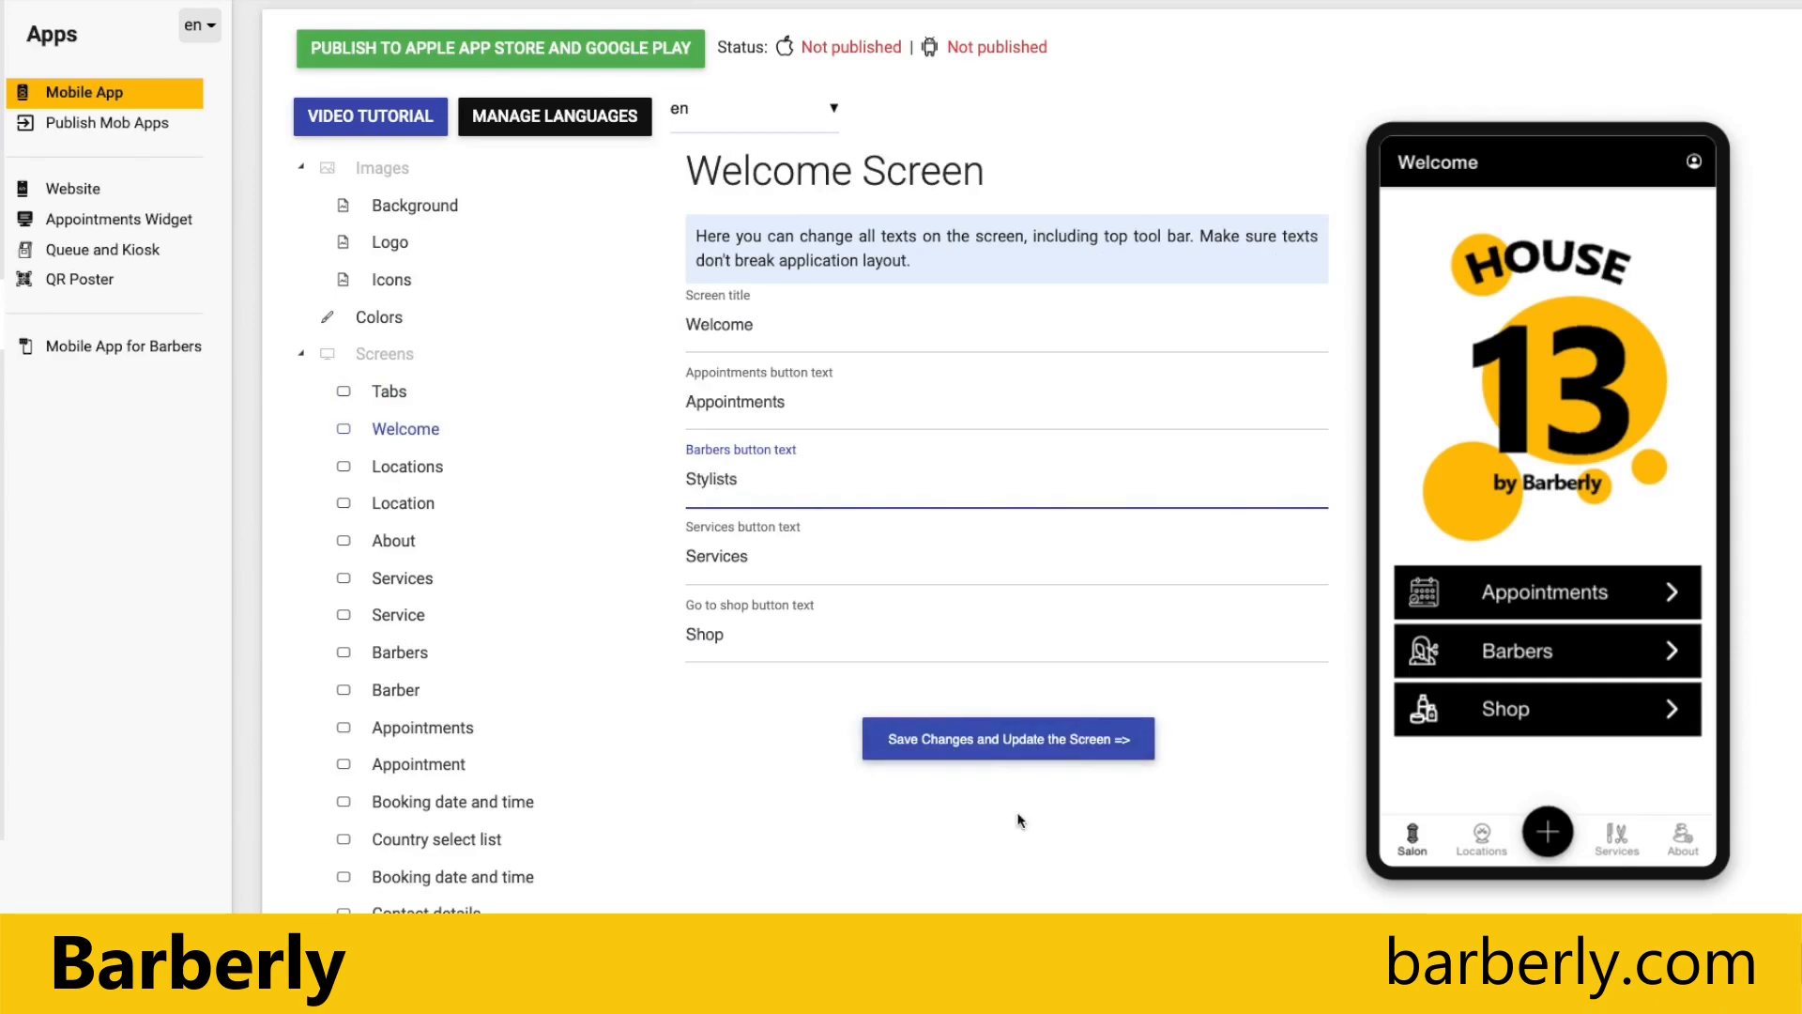
click(1019, 748)
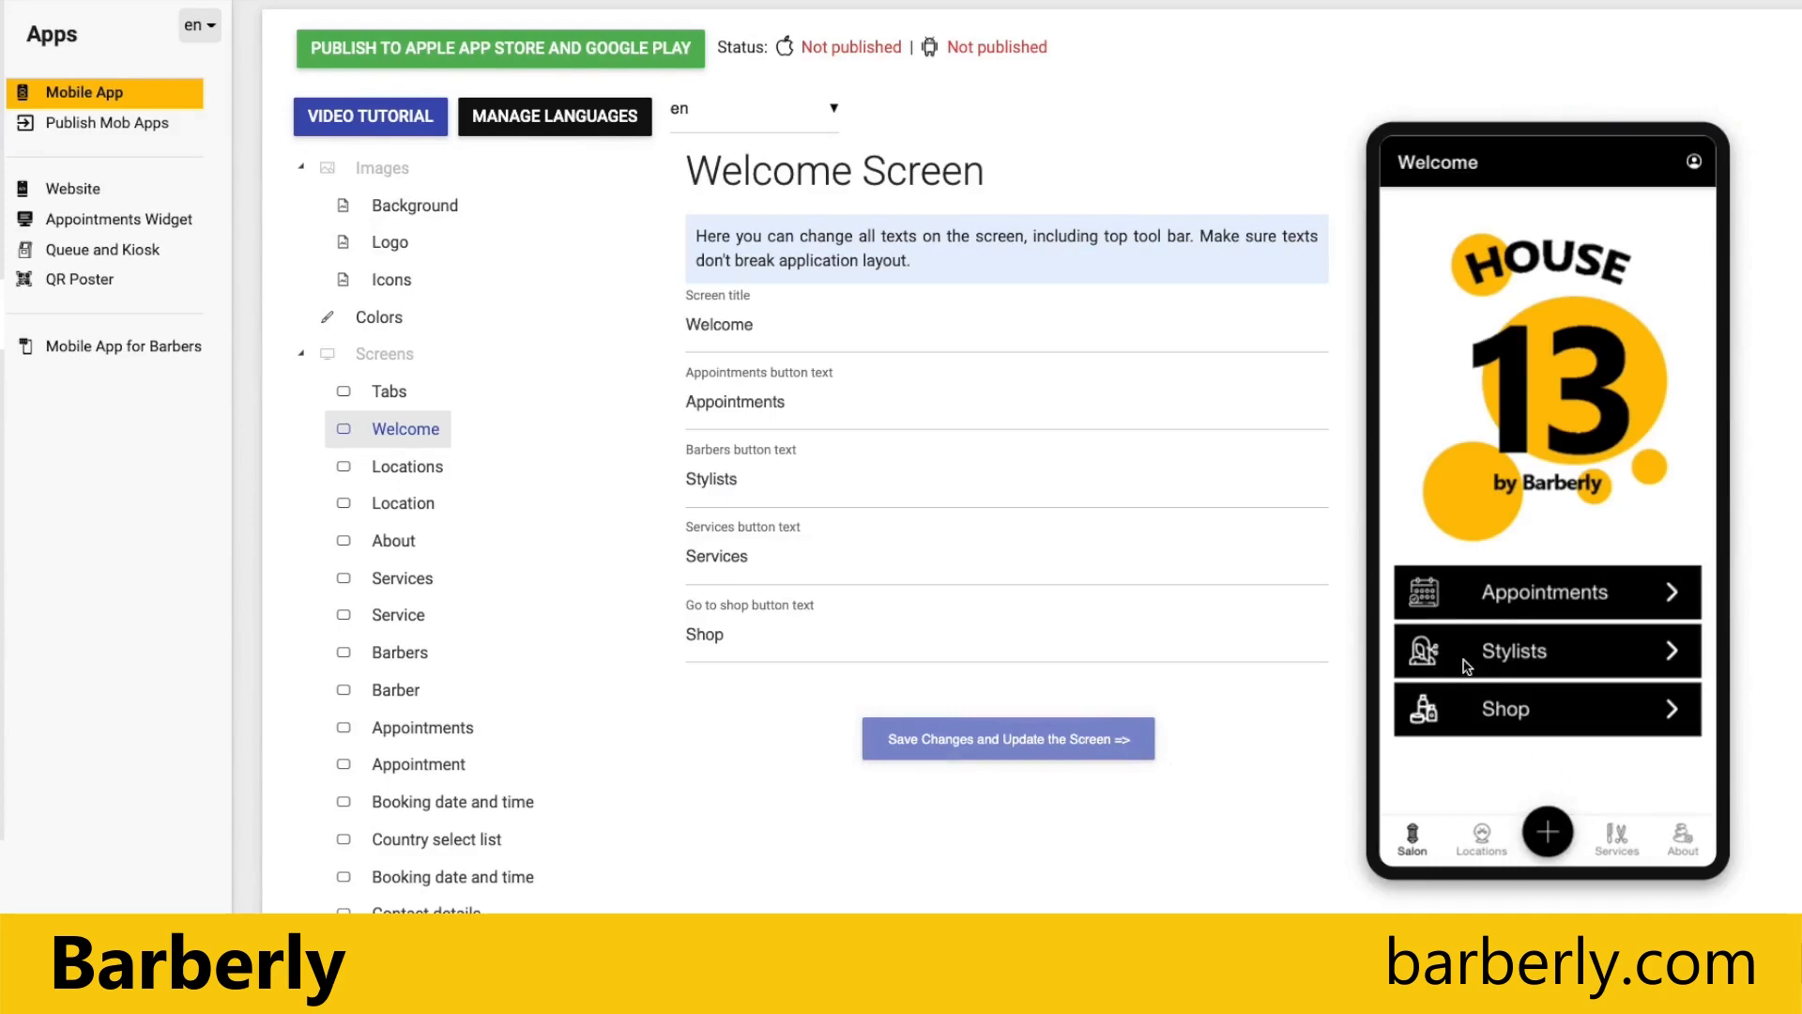
click(1569, 652)
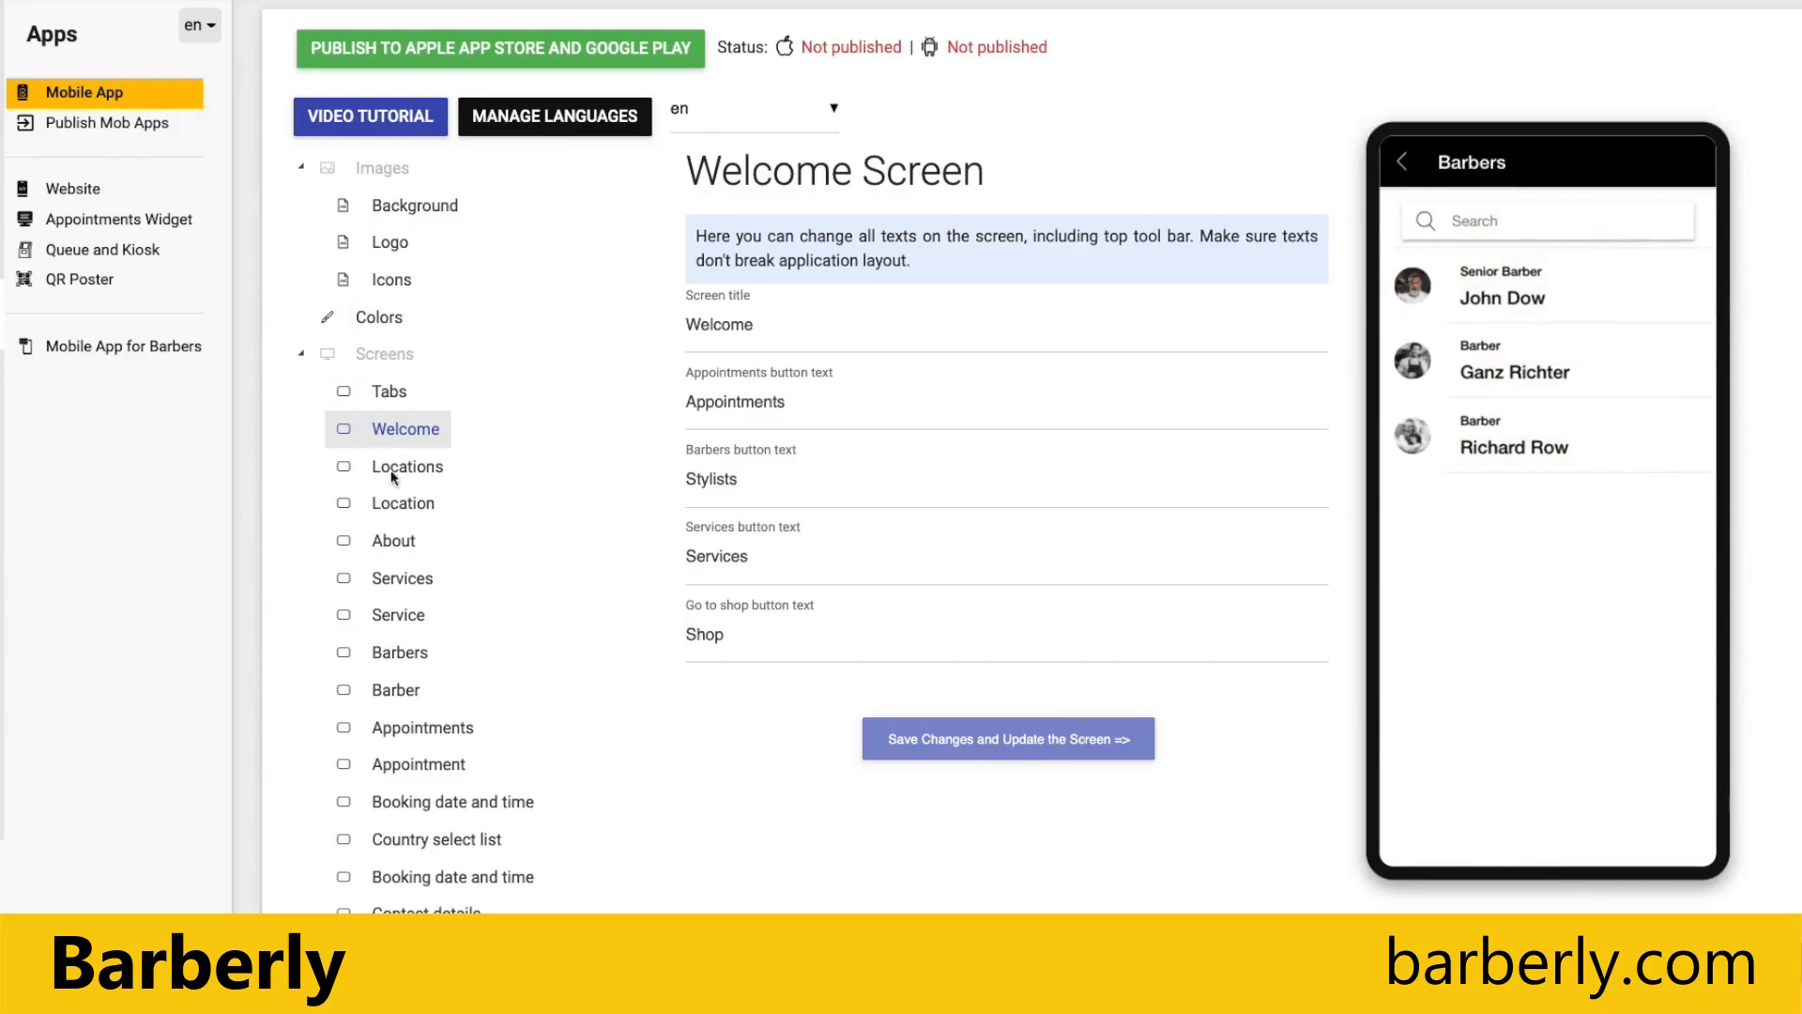
Step: Change the Barbers screen title to Stylists, save it, and check the title in the app preview
click(406, 651)
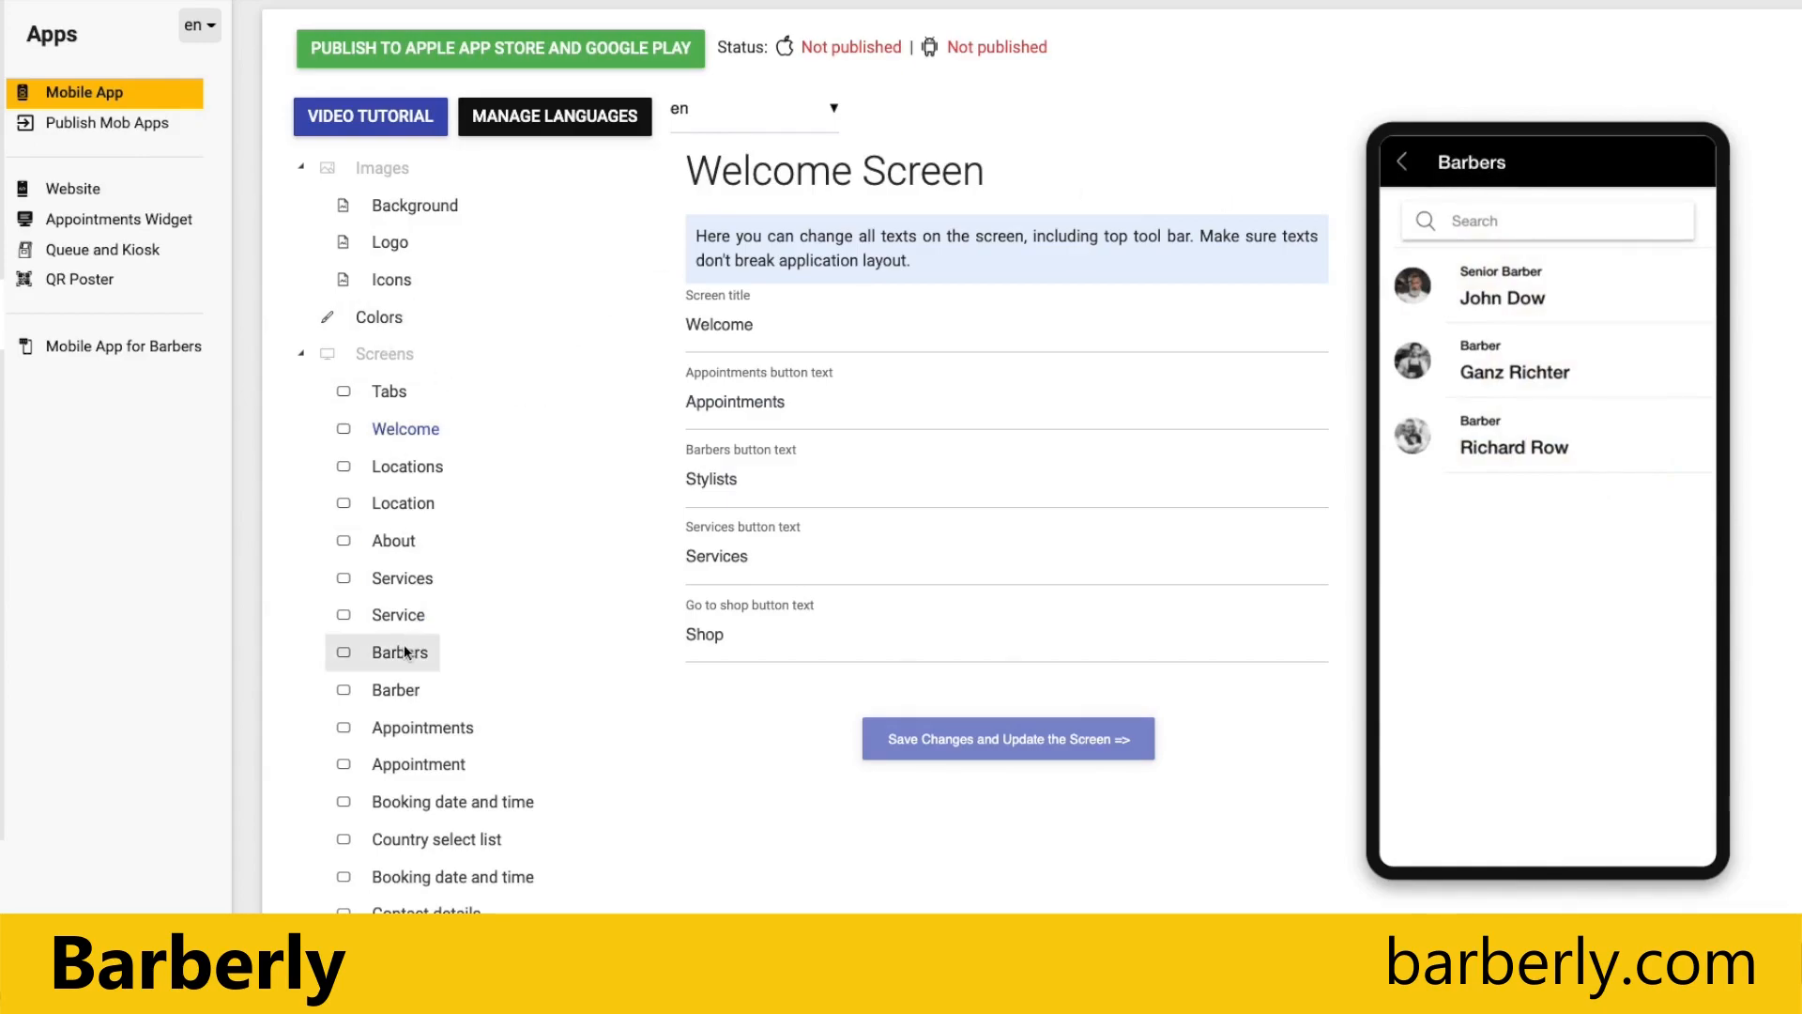
double_click(715, 321)
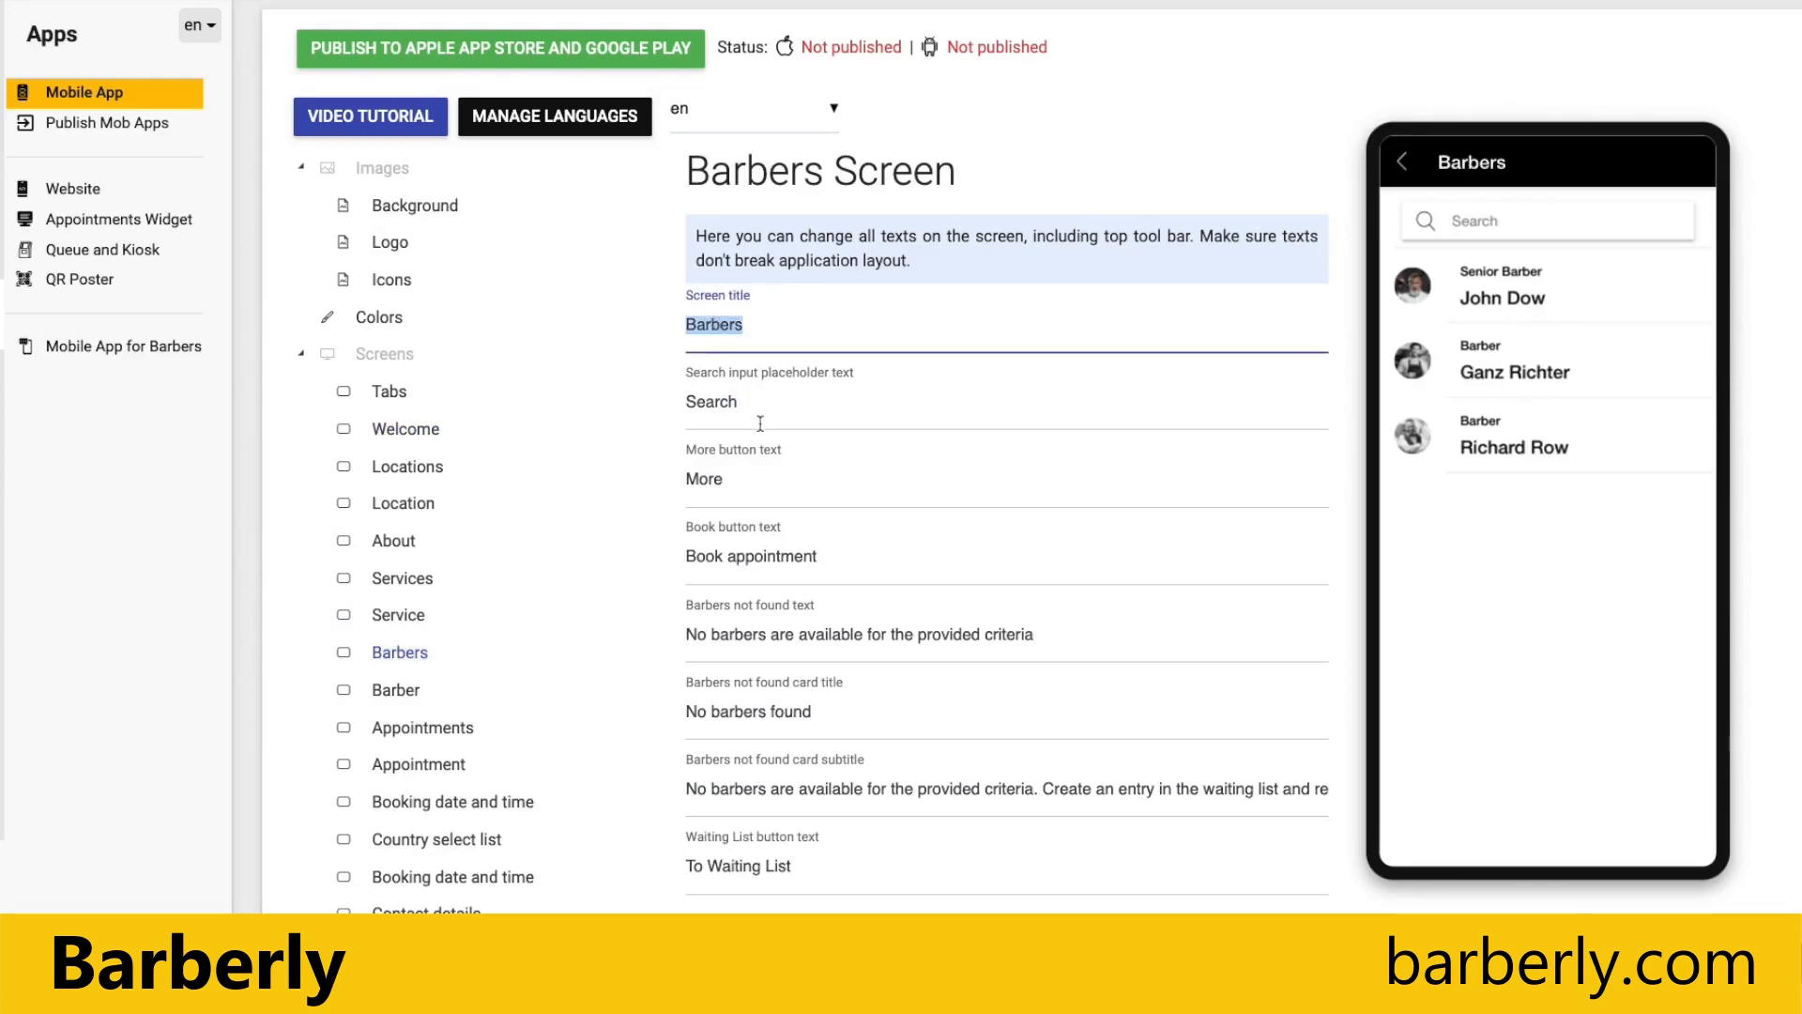
text(Stylists)
click(864, 938)
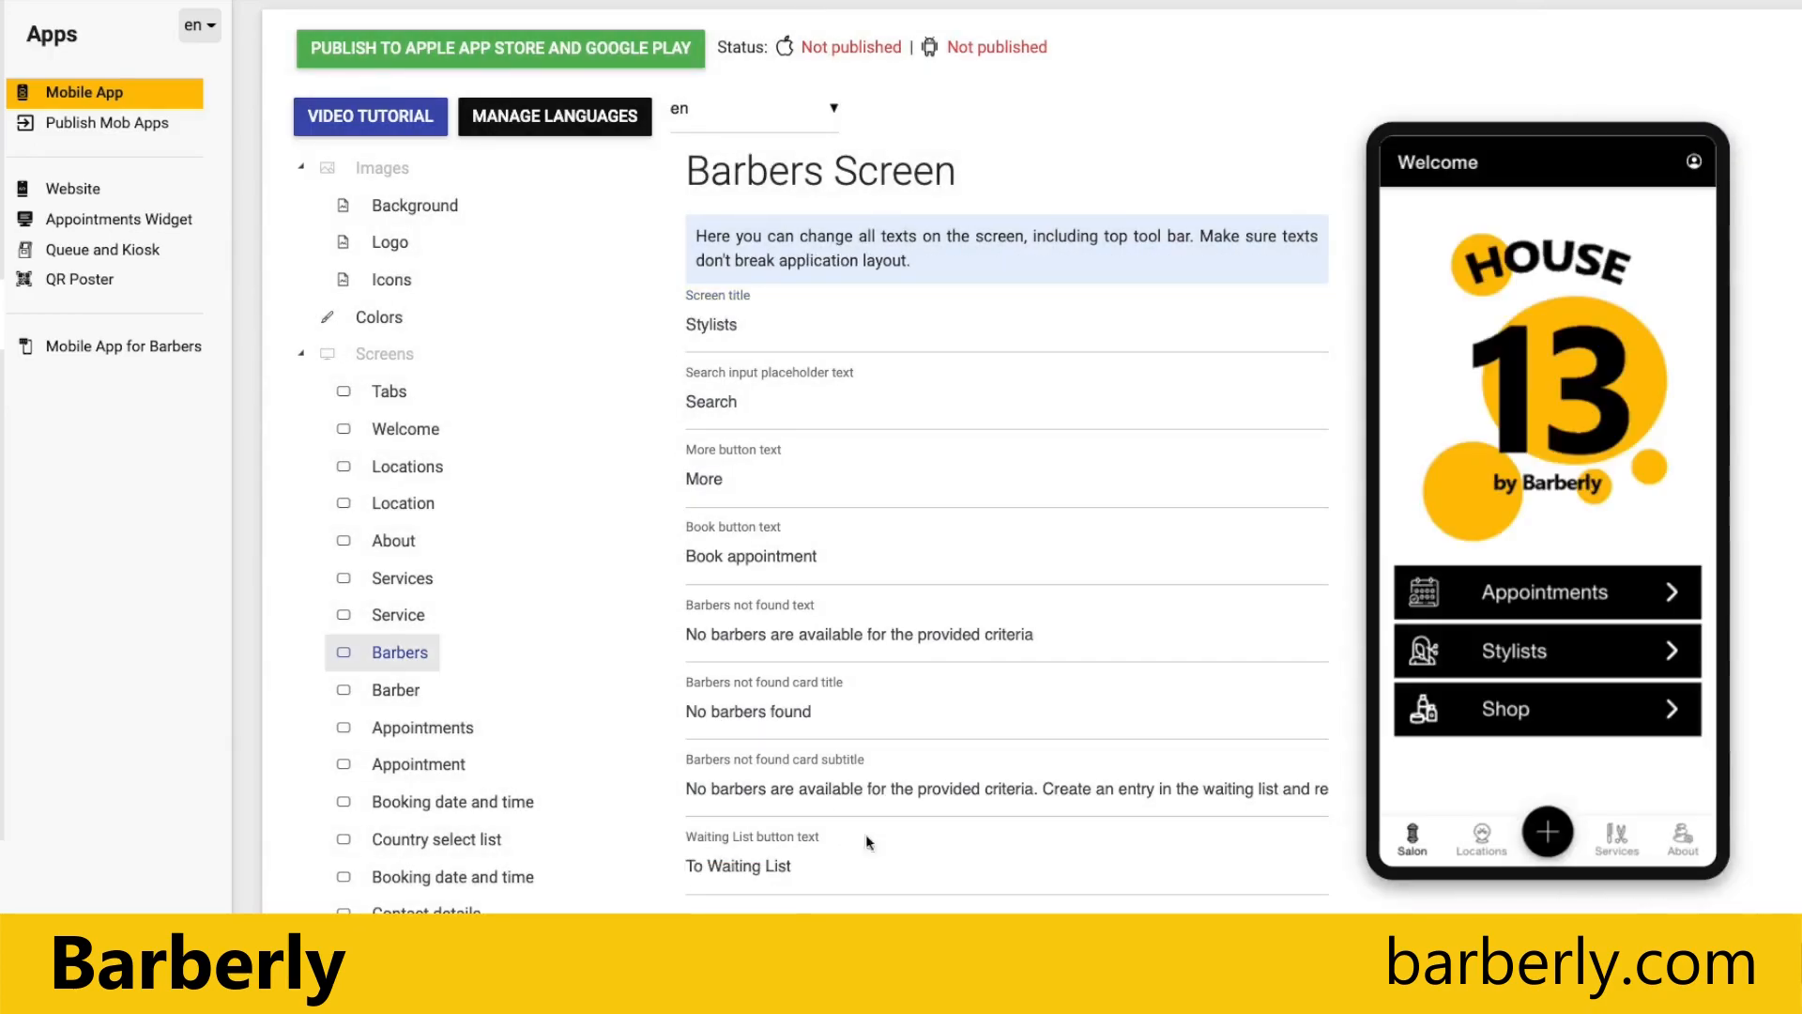
click(1530, 650)
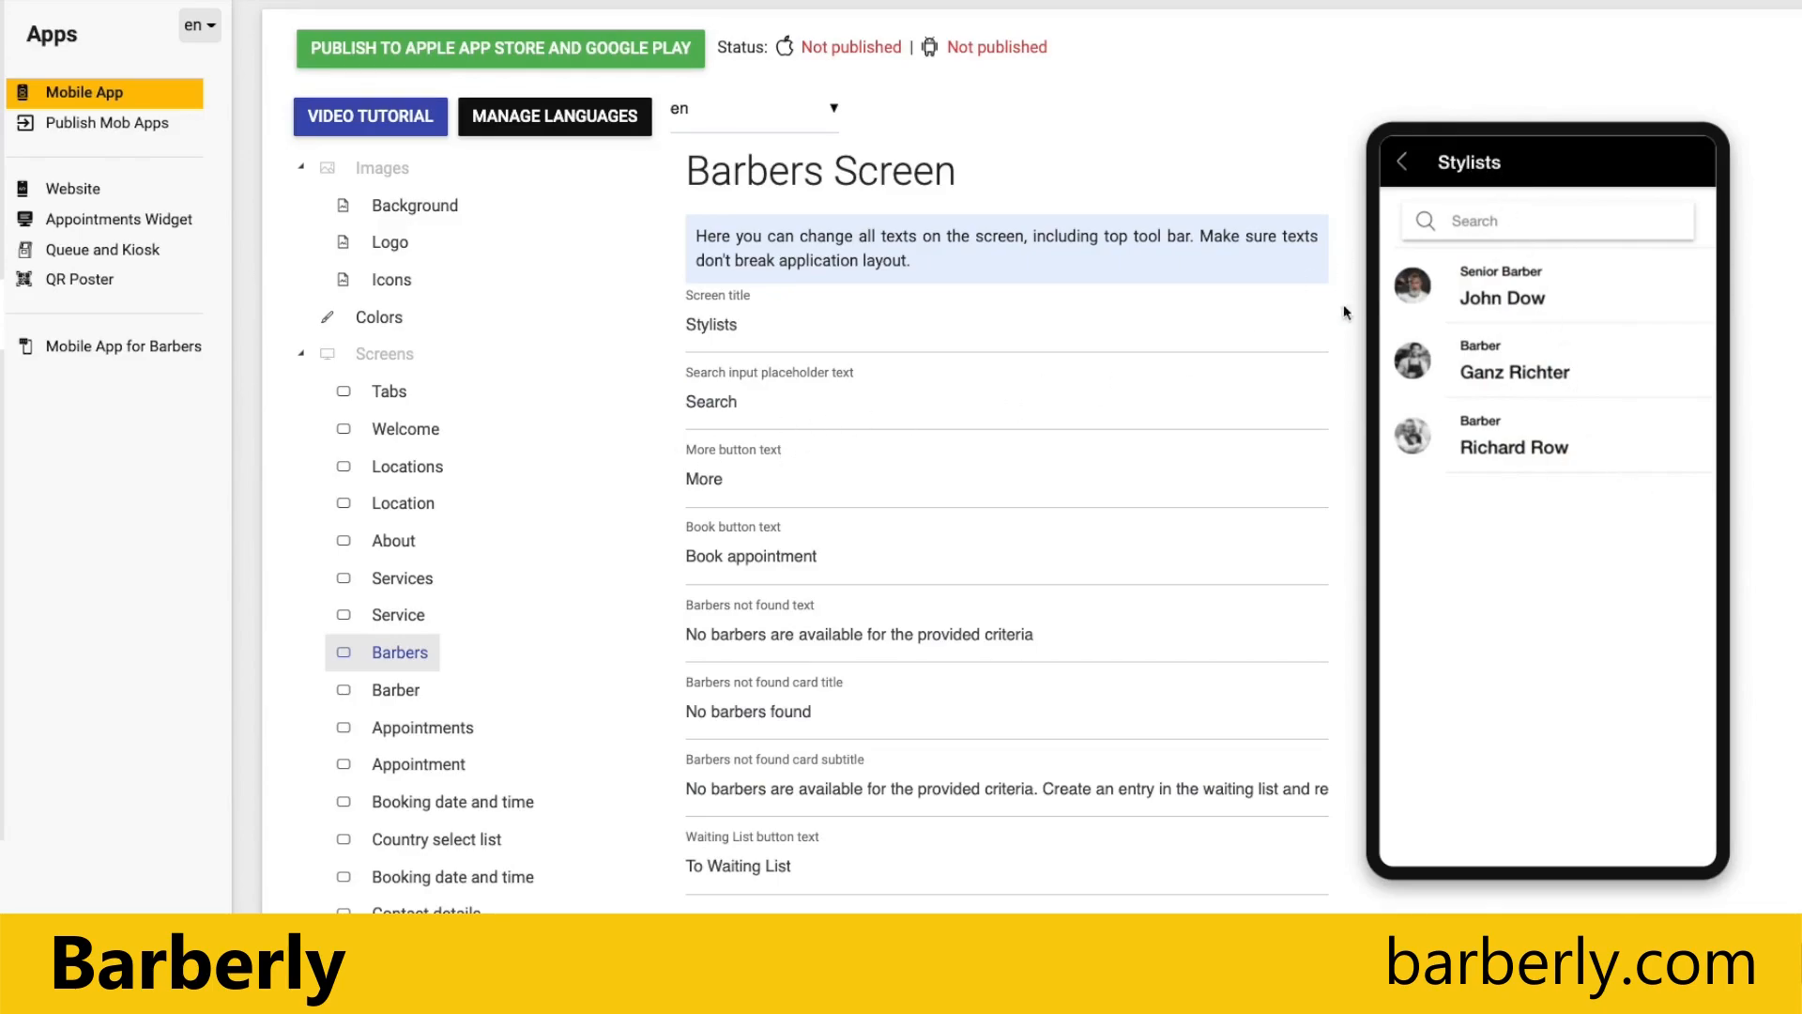
click(1403, 162)
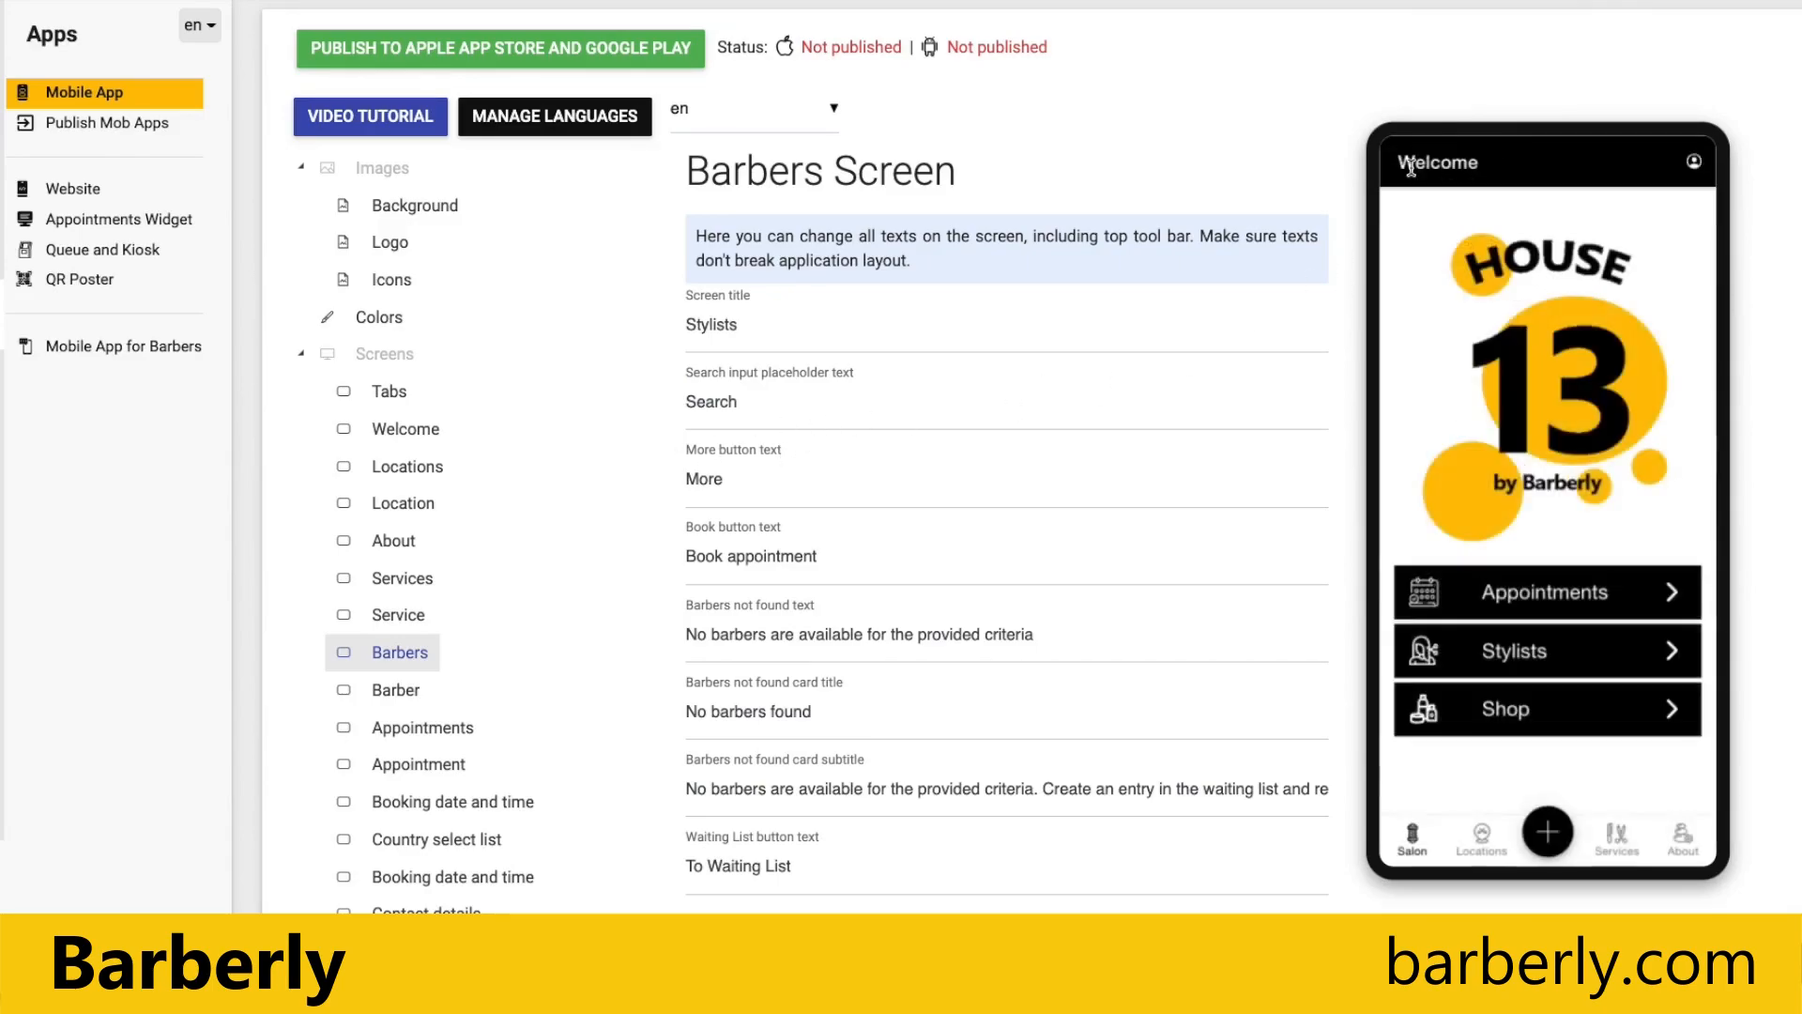
Step: Set the barbershop name on the About screen to House 13, save it, and check the preview's About tab
click(1683, 837)
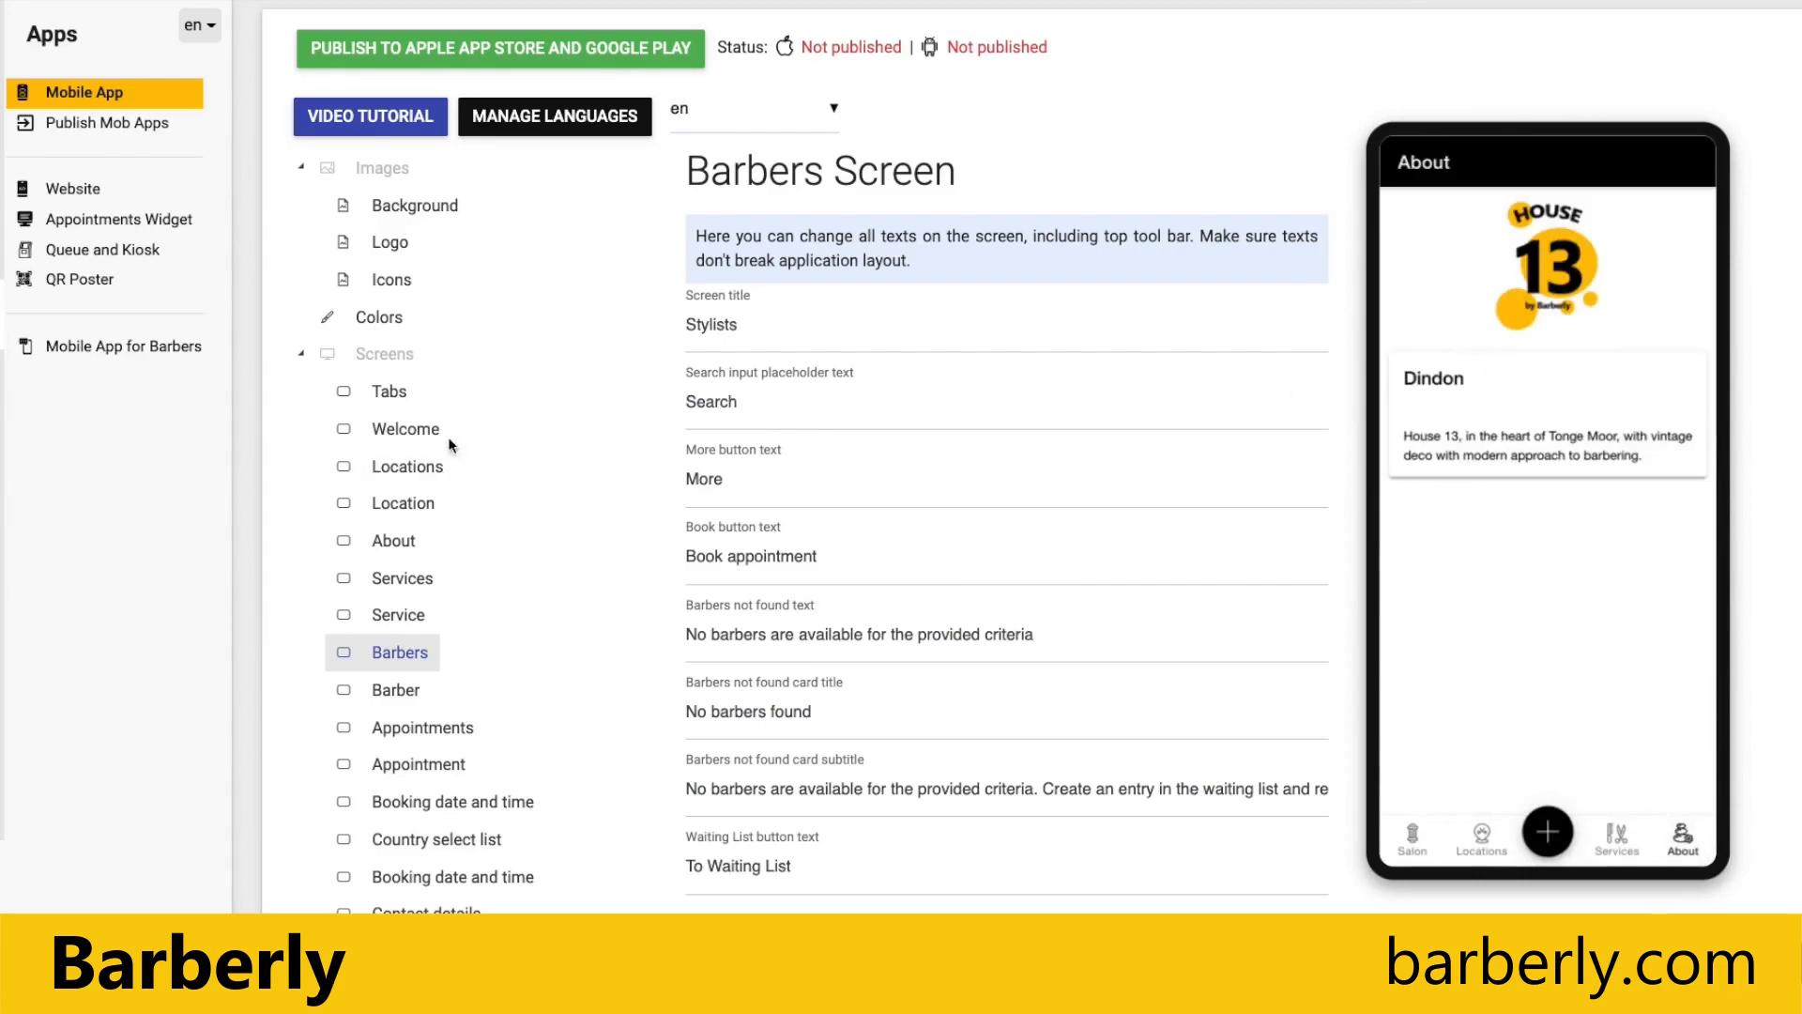
click(390, 544)
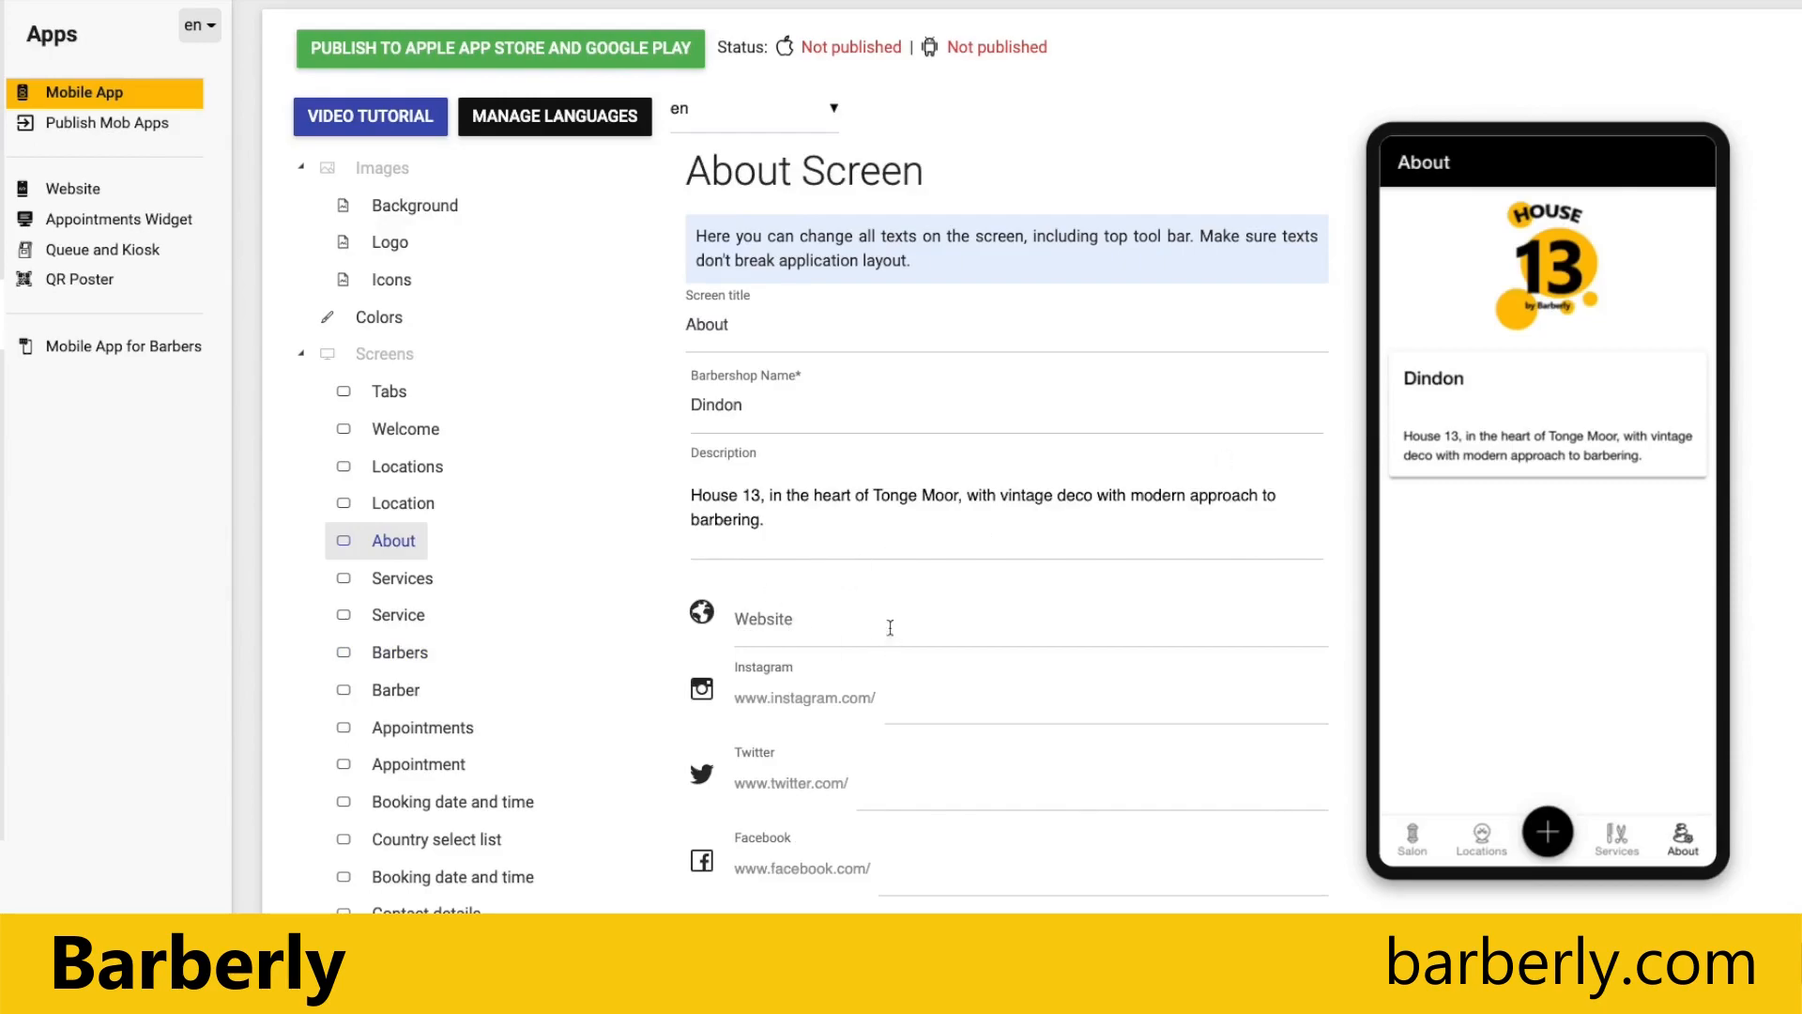
scroll(1136, 563, down, 1)
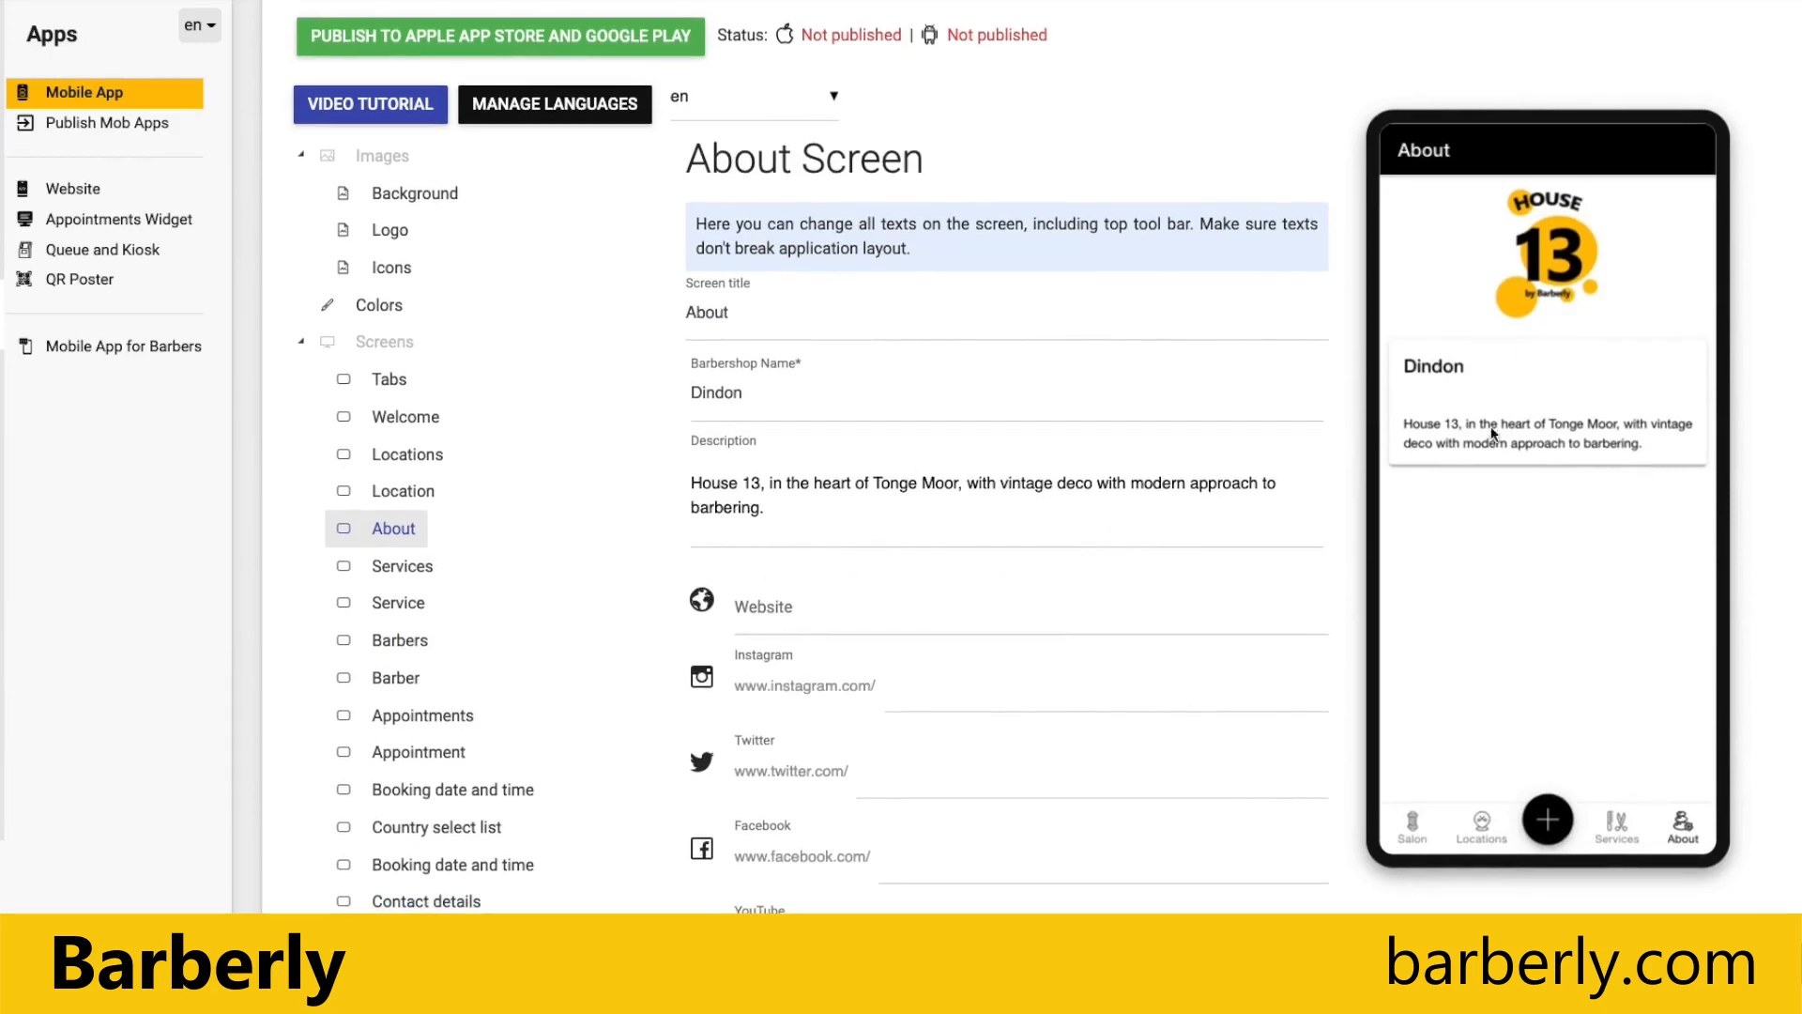
click(744, 382)
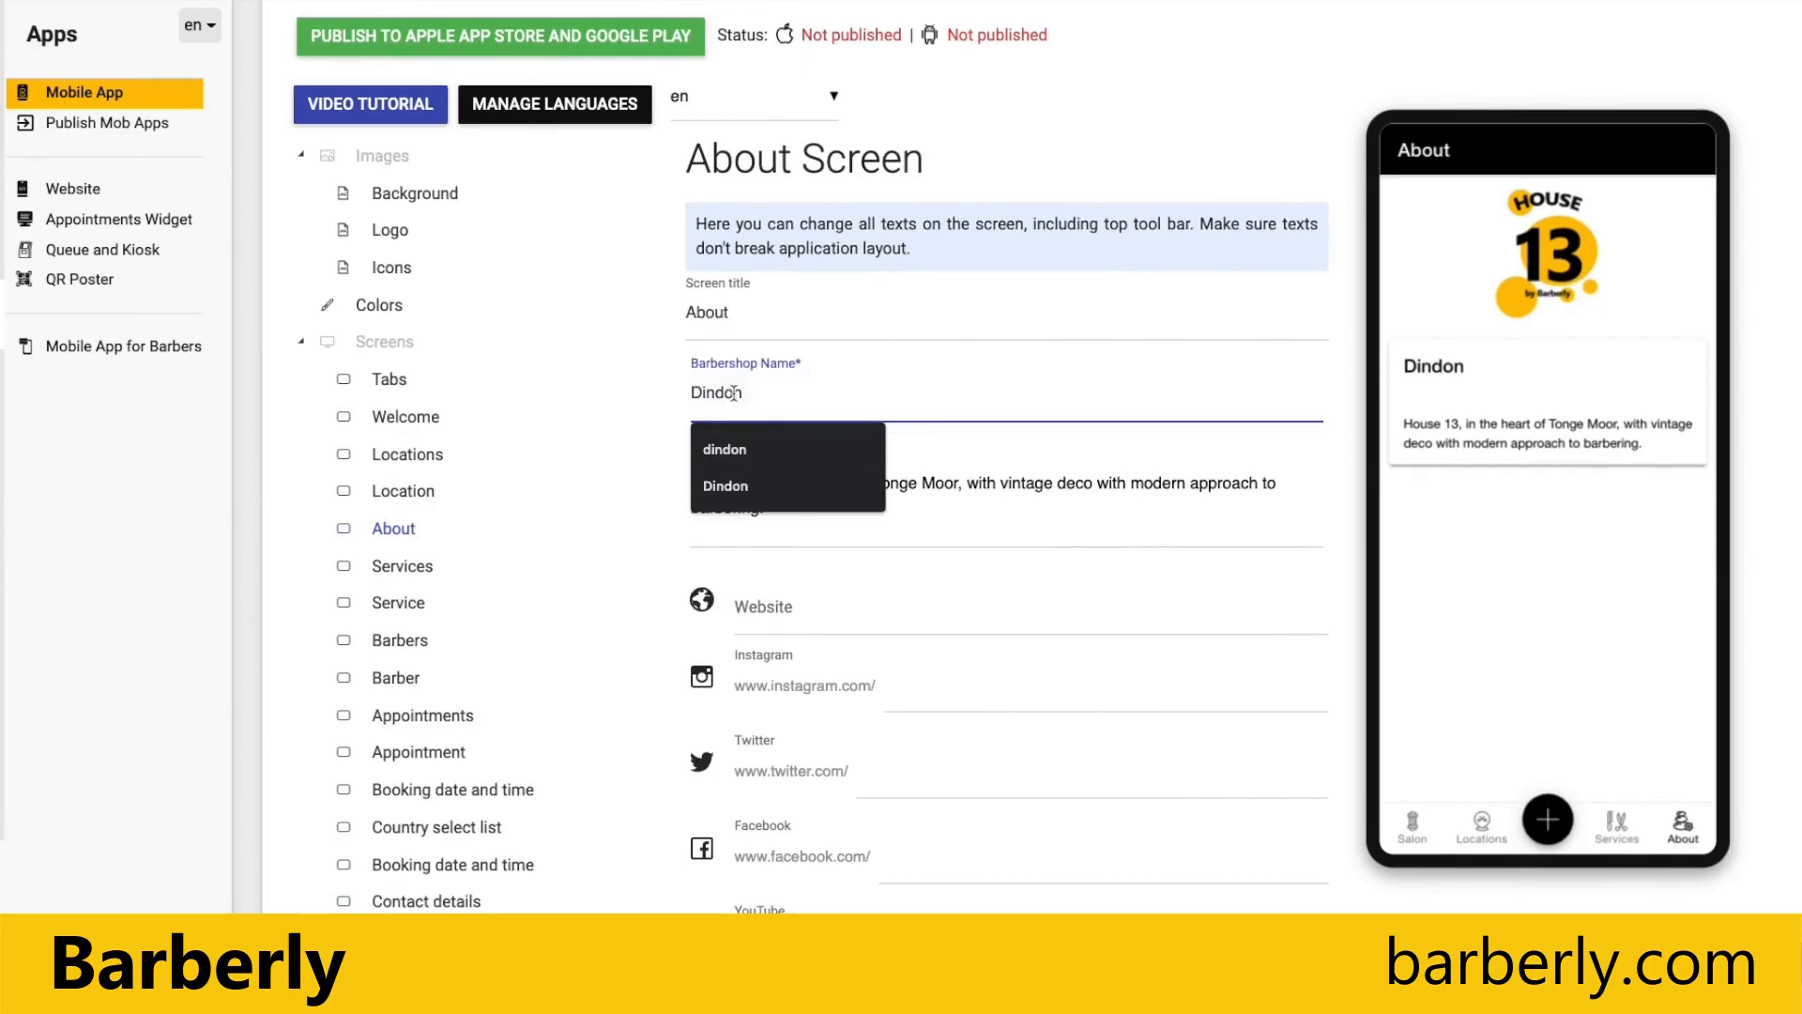
double_click(735, 393)
text(H)
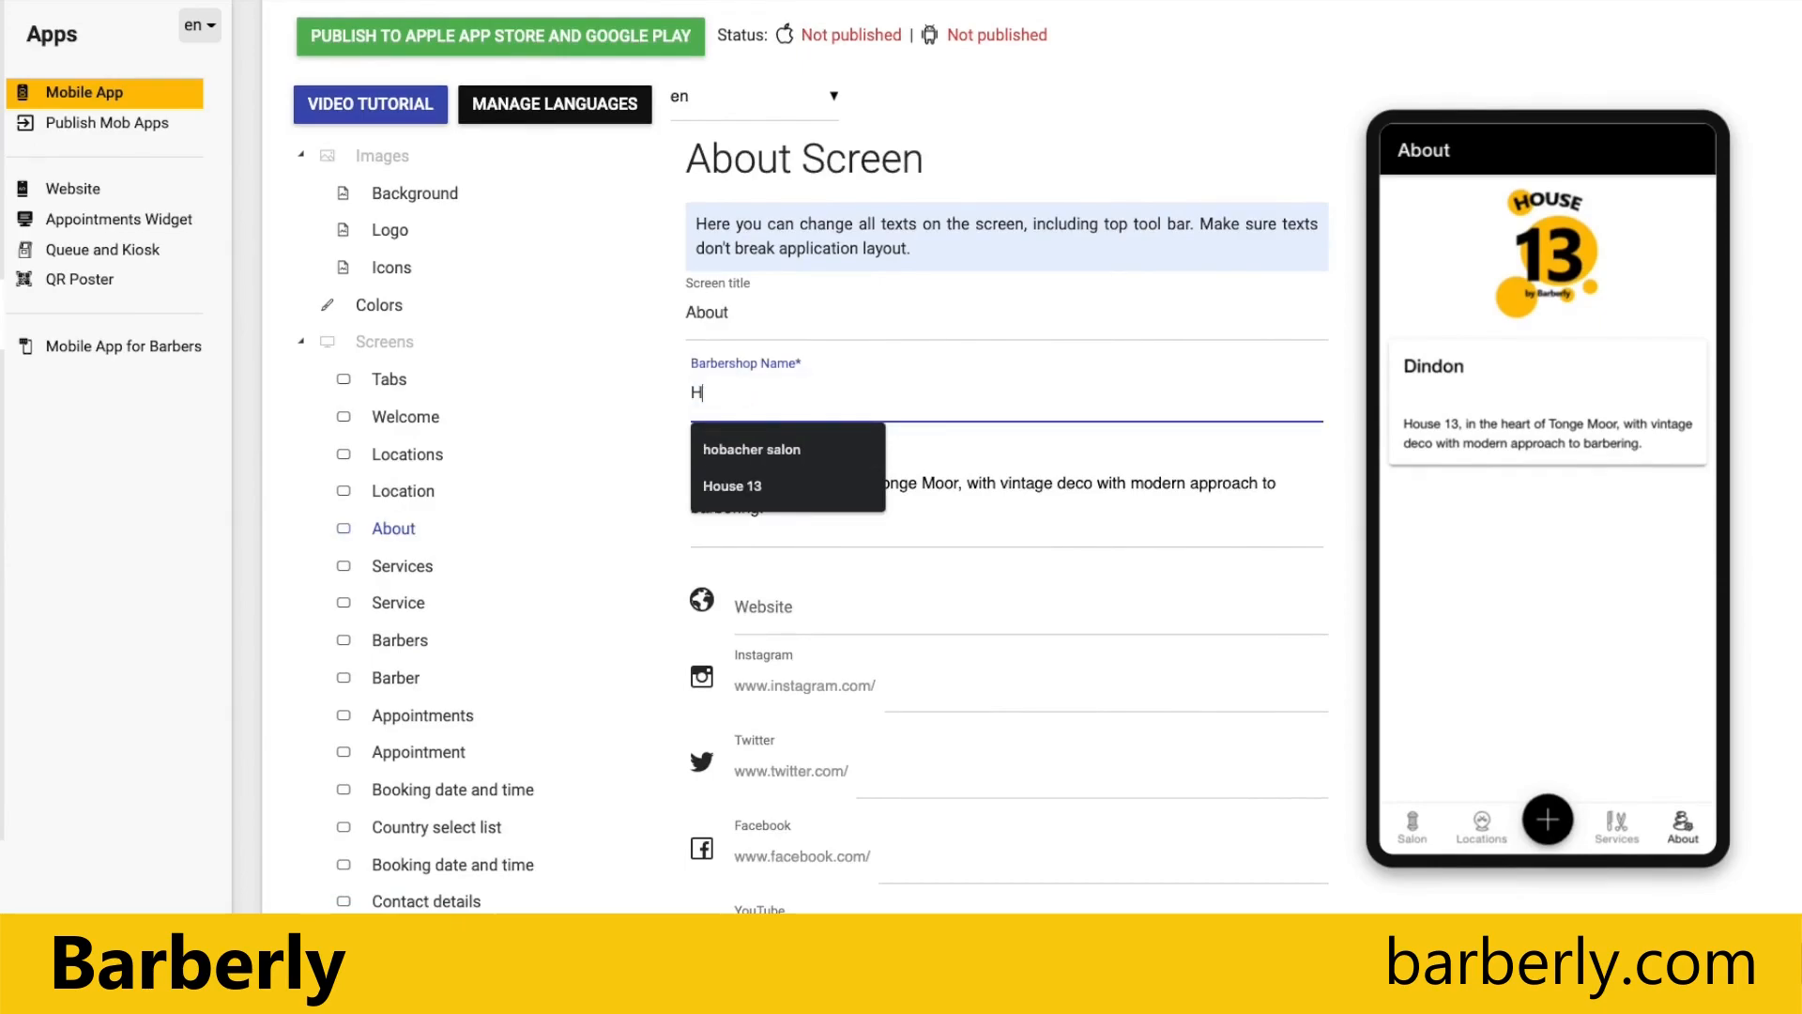
text(ouse 13)
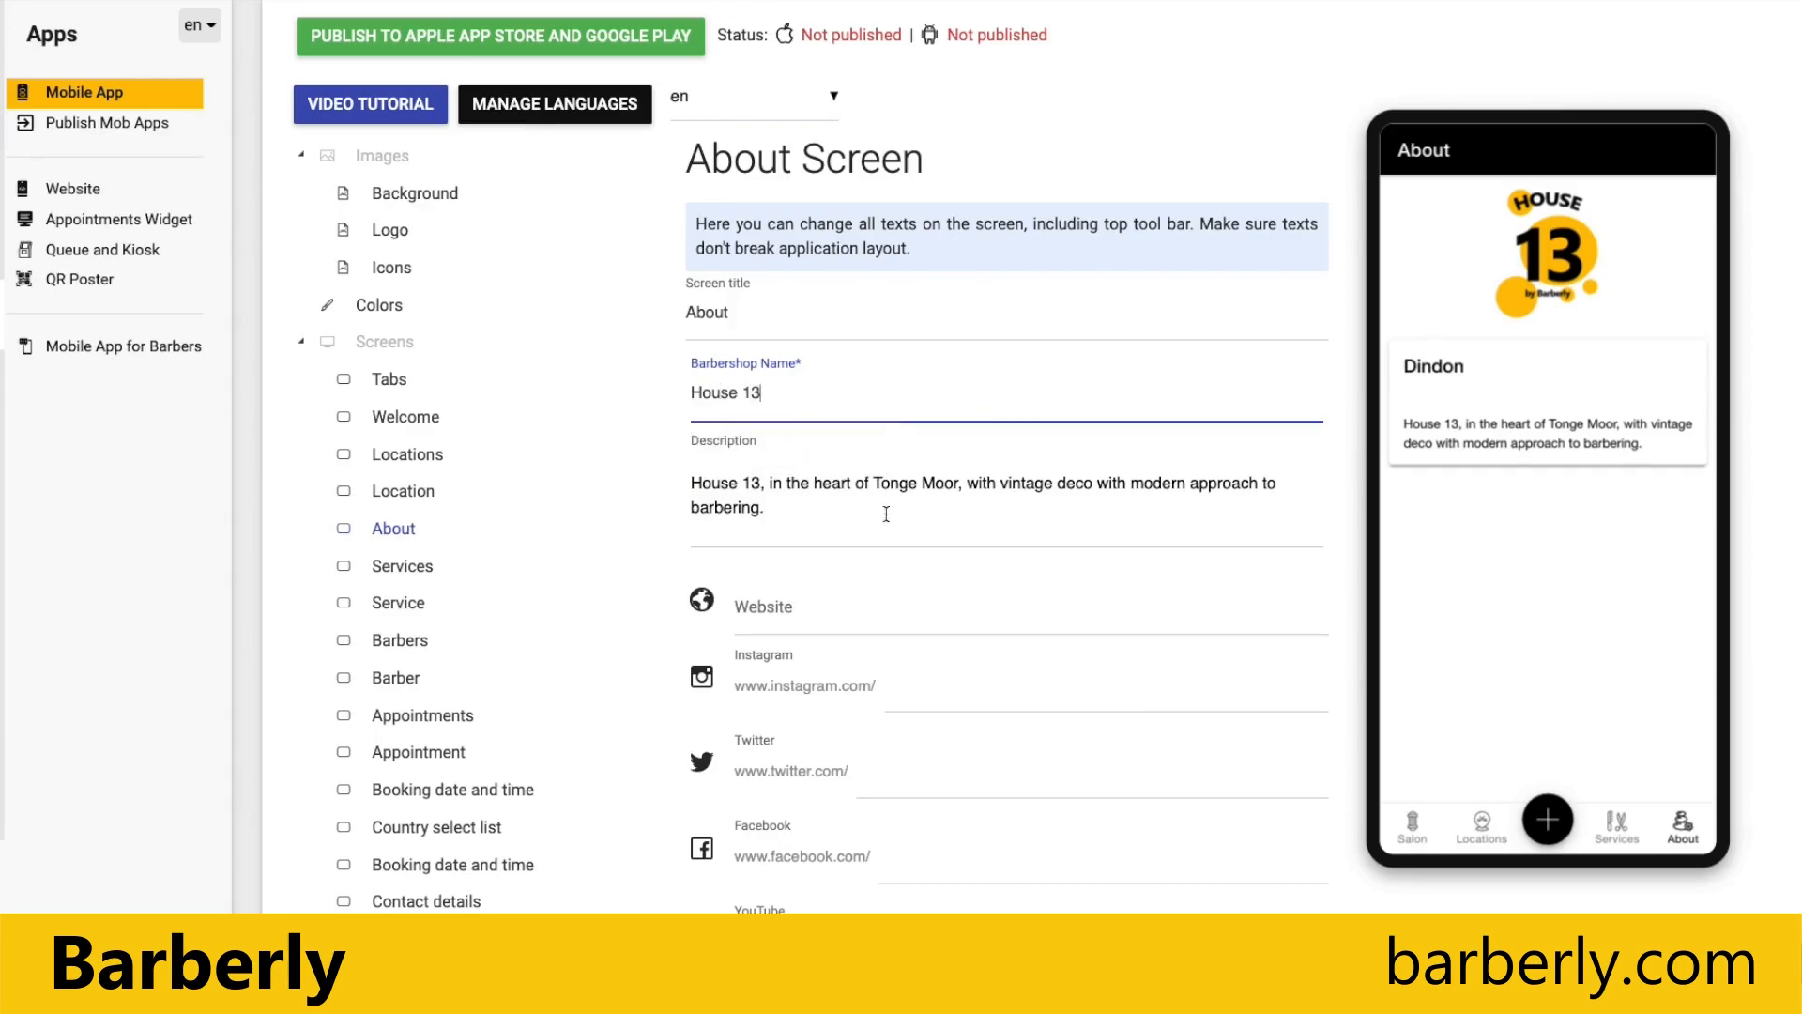
click(967, 522)
scroll(1202, 817, down, 4)
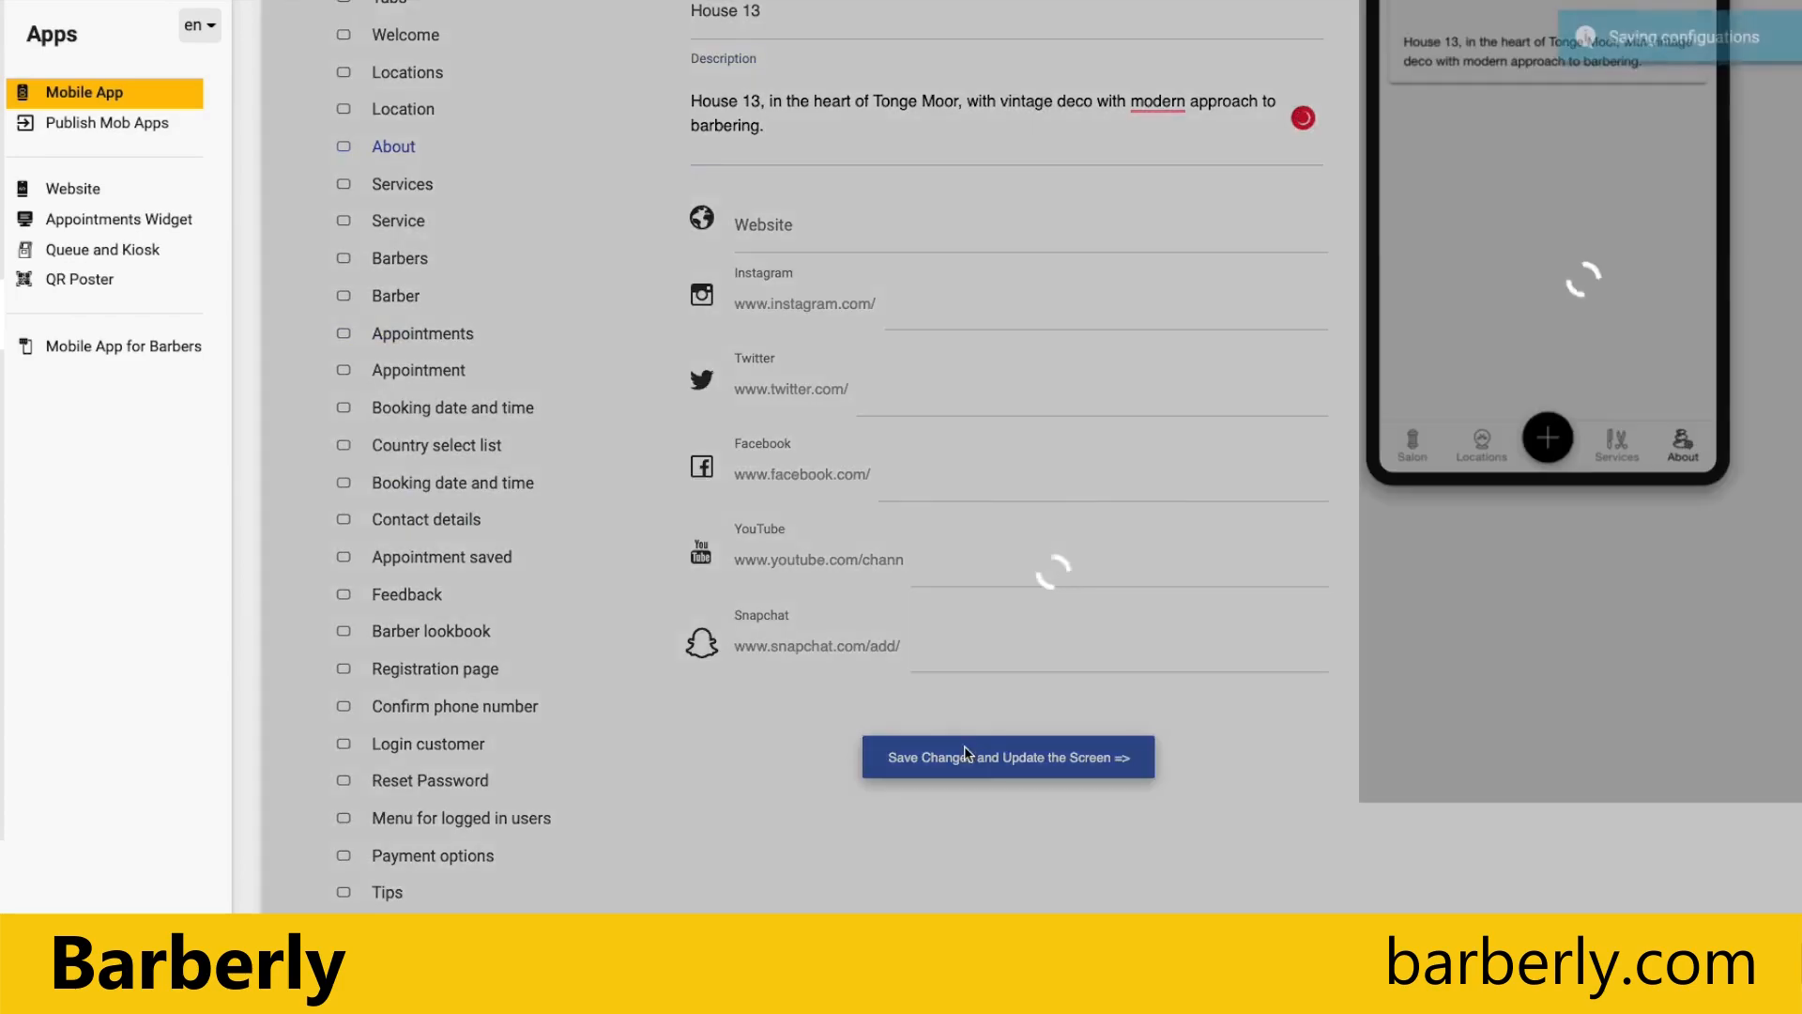
click(967, 747)
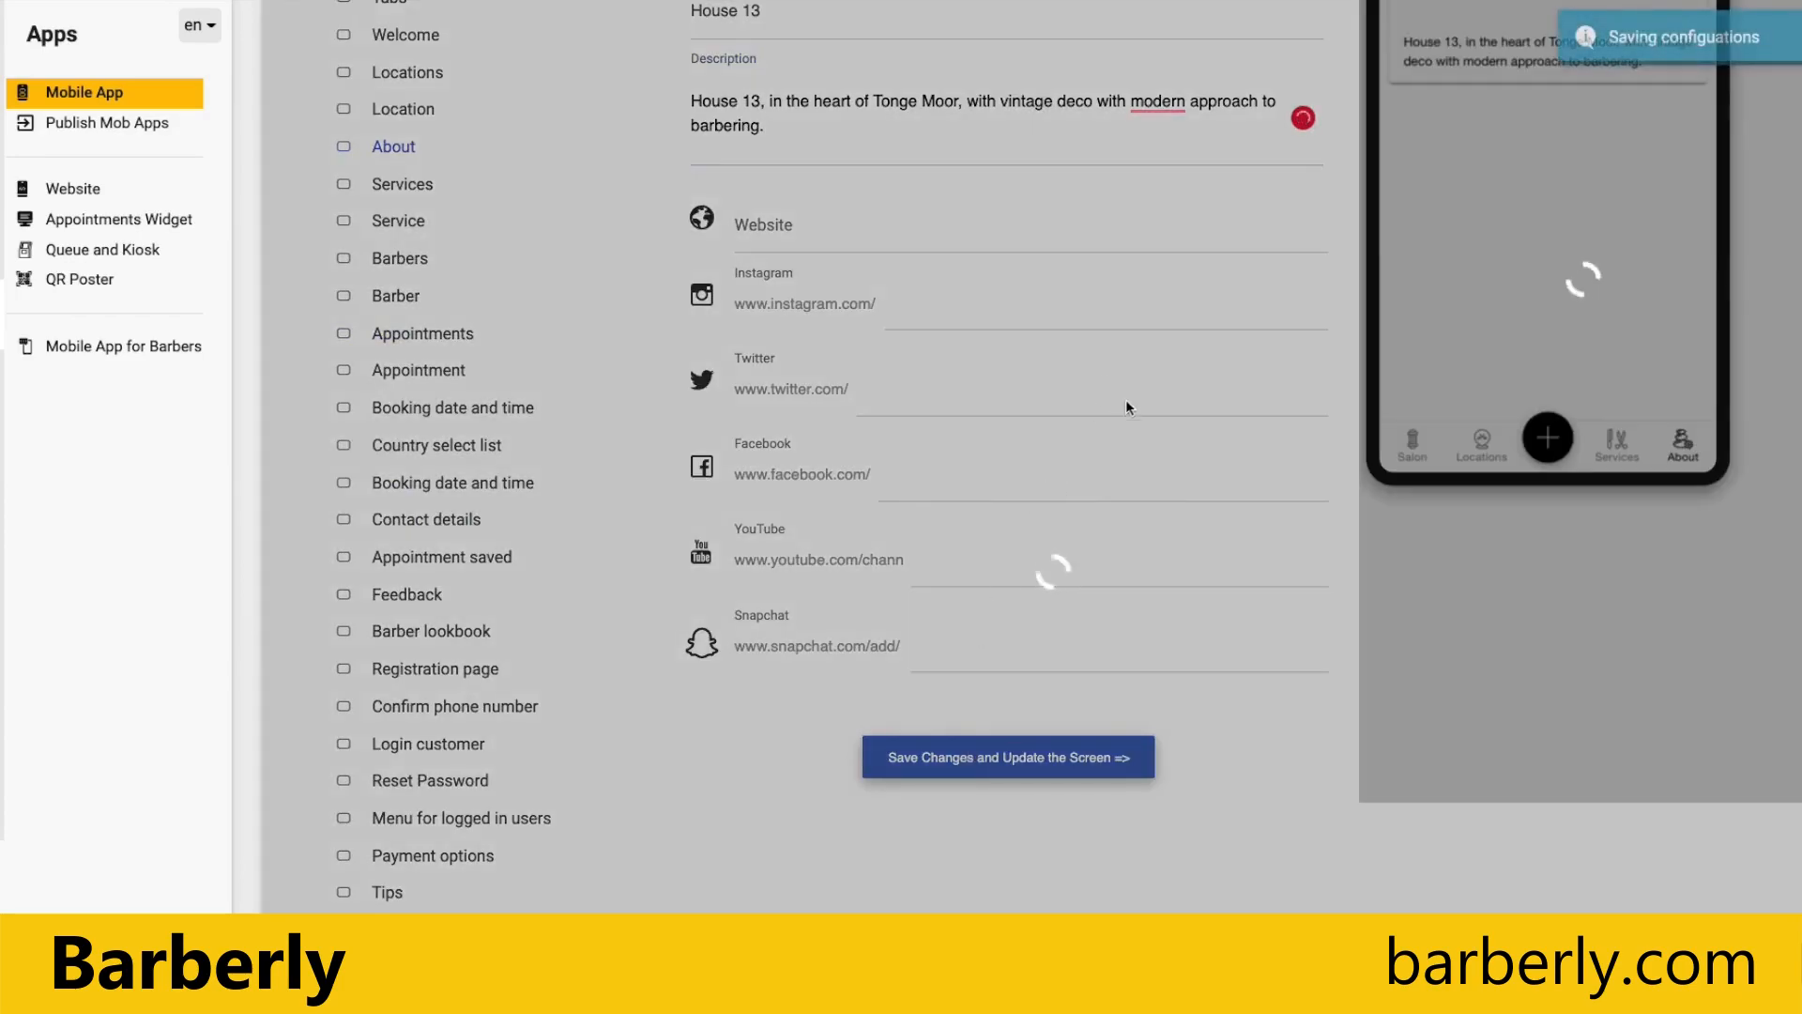
scroll(1130, 364, up, 4)
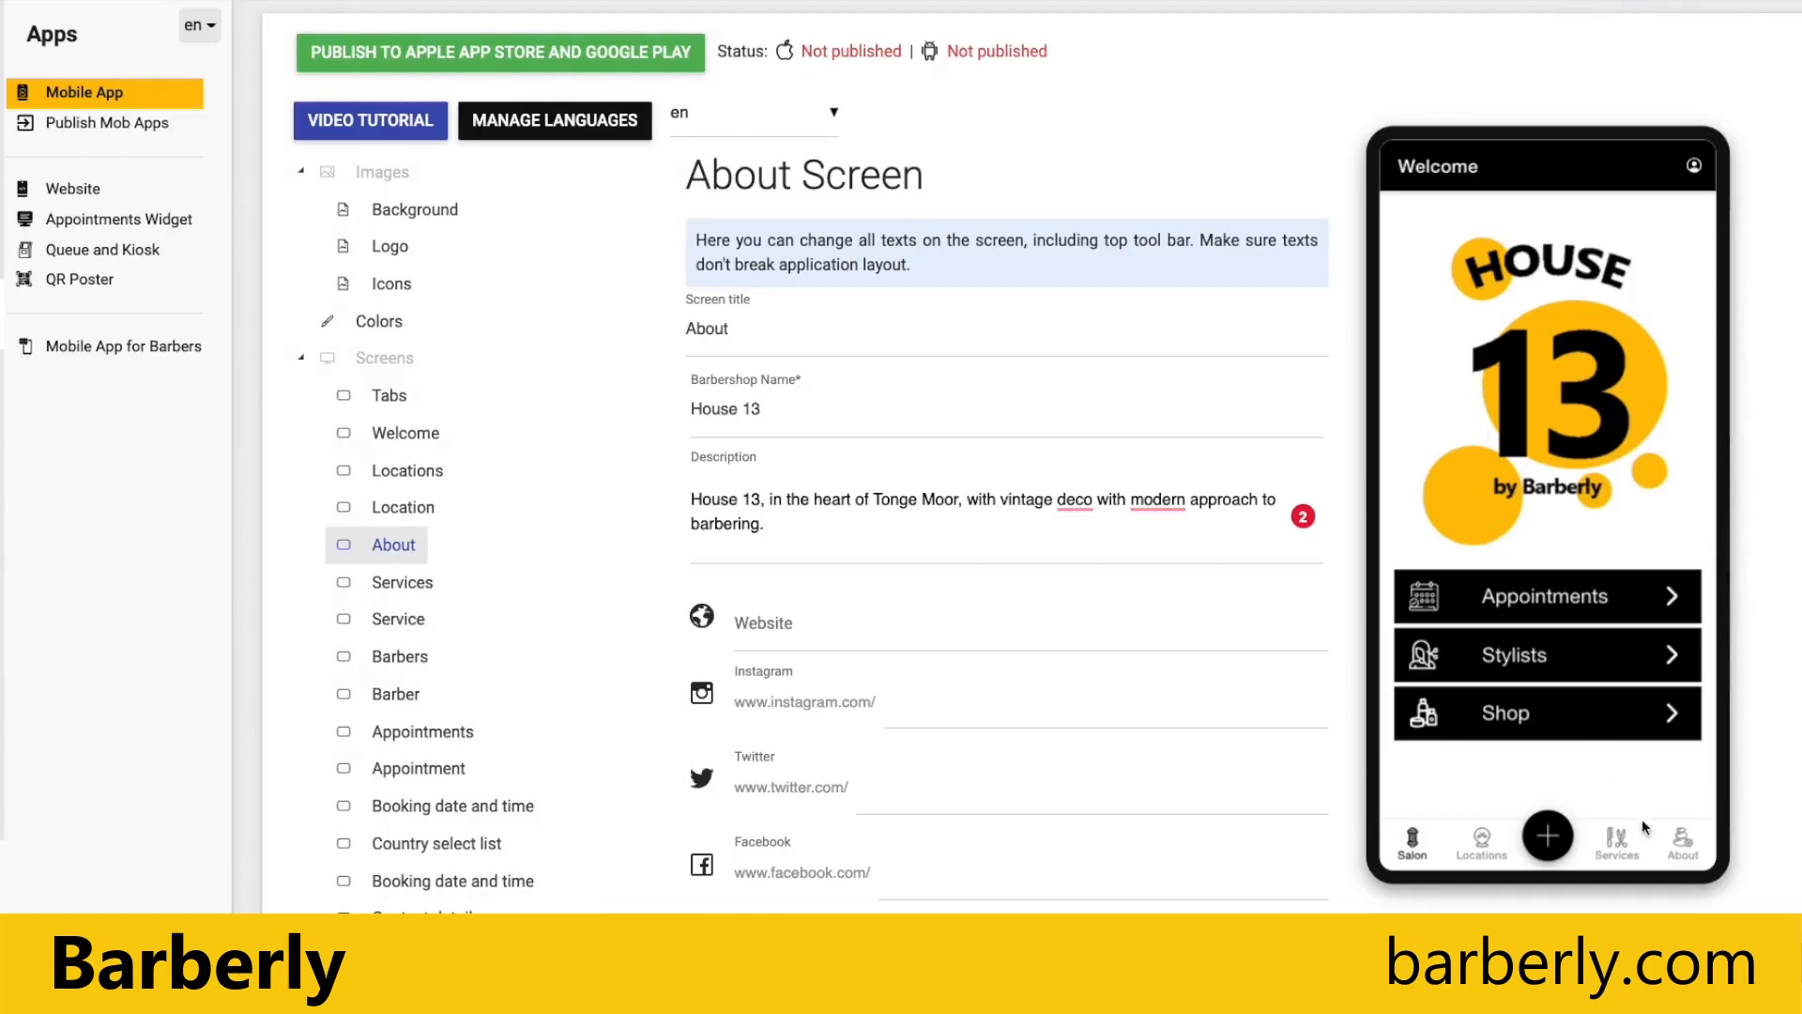
click(1668, 835)
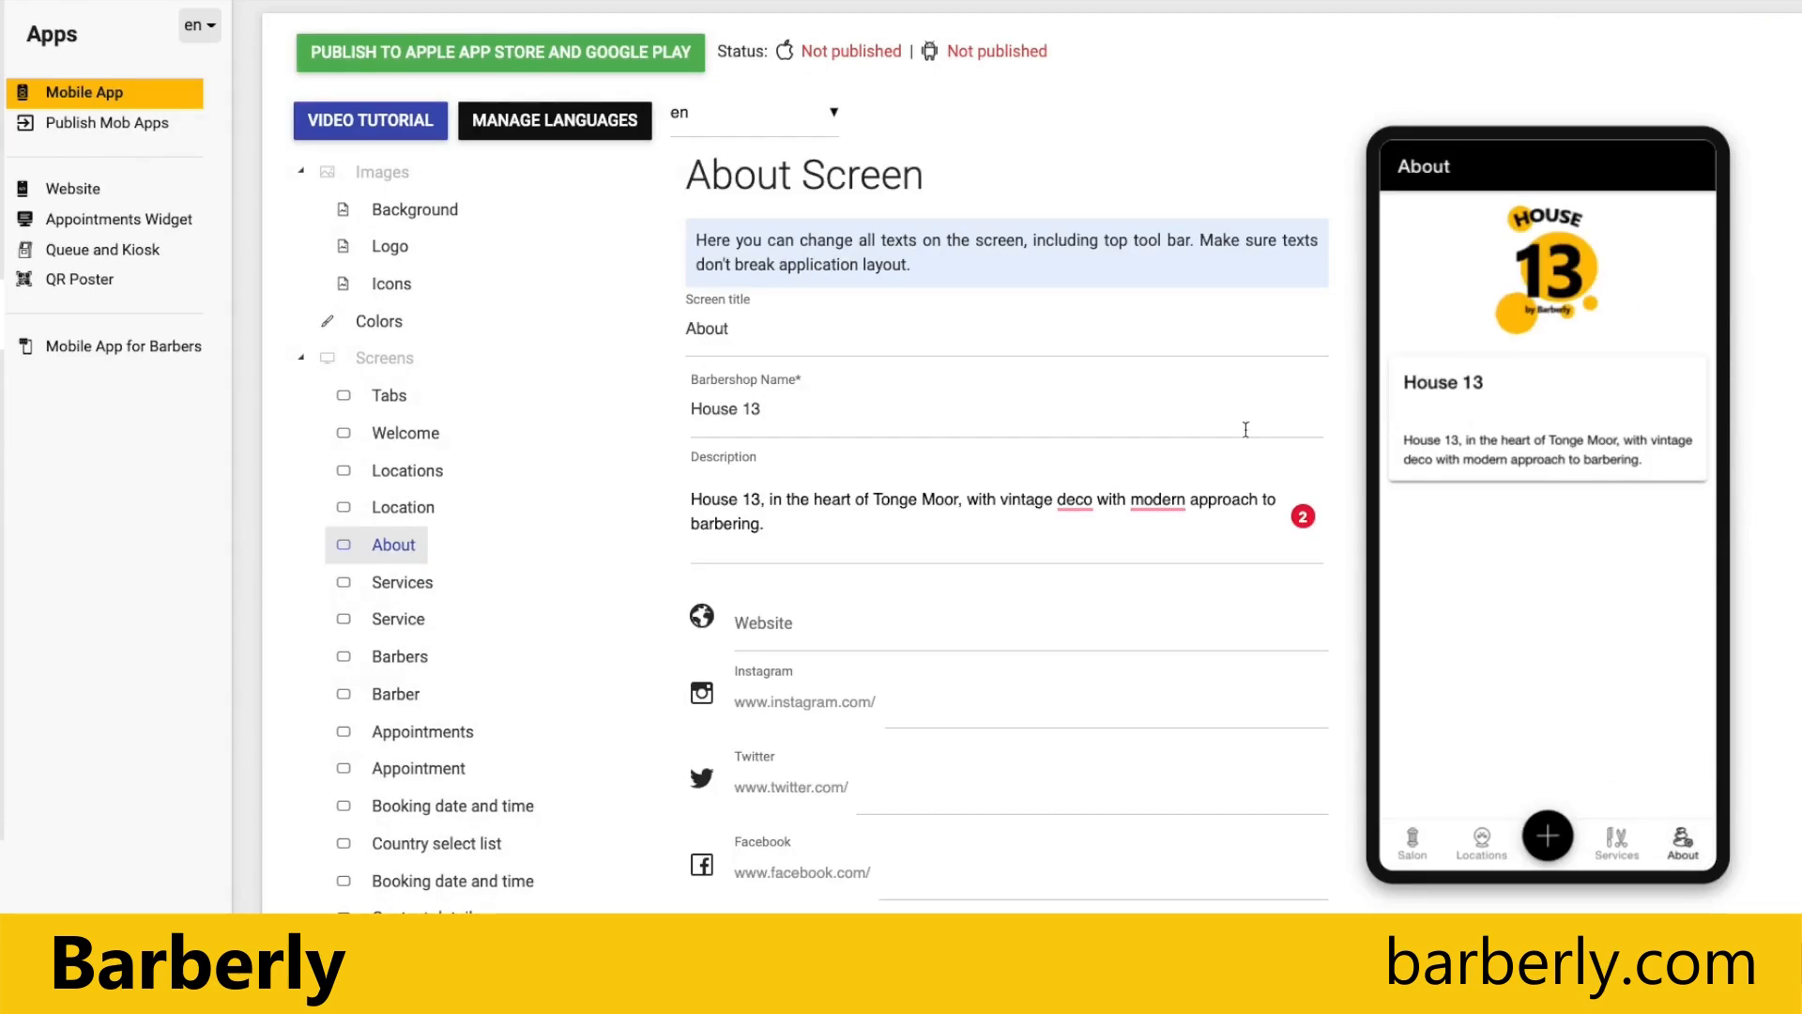
click(772, 507)
text(Hello!)
click(826, 629)
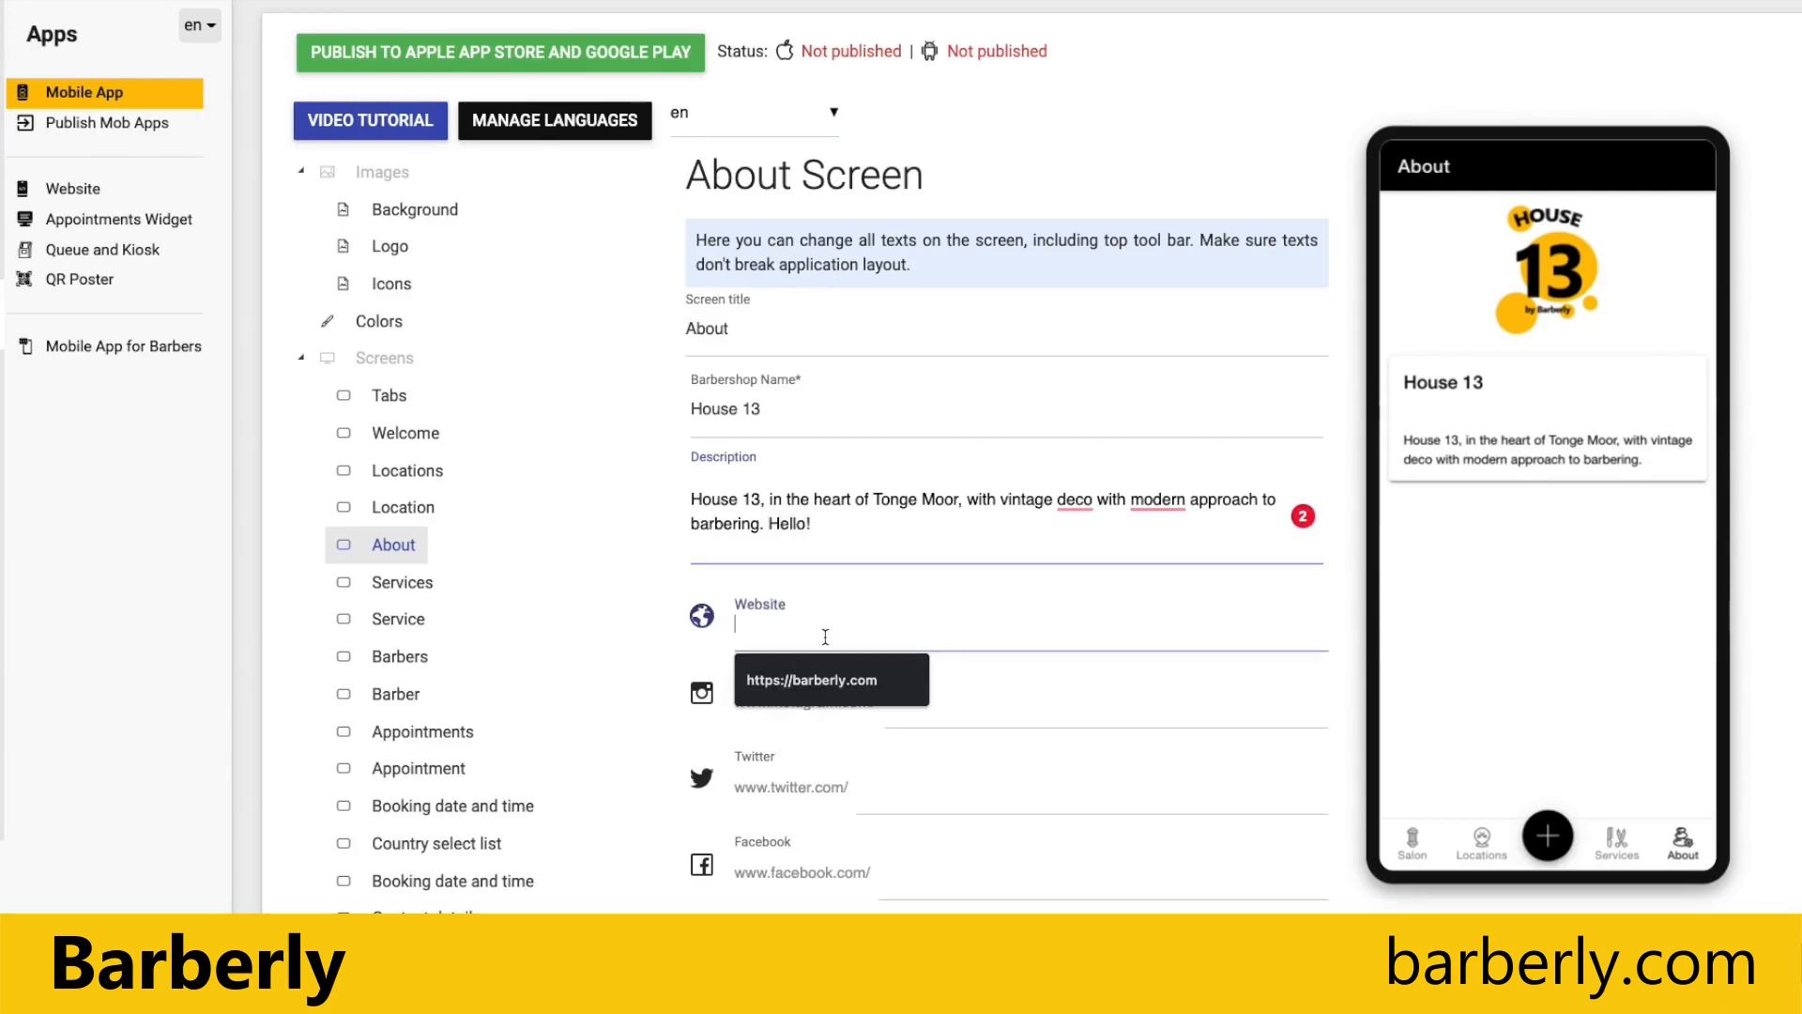
click(824, 673)
scroll(1449, 894, down, 3)
click(1009, 880)
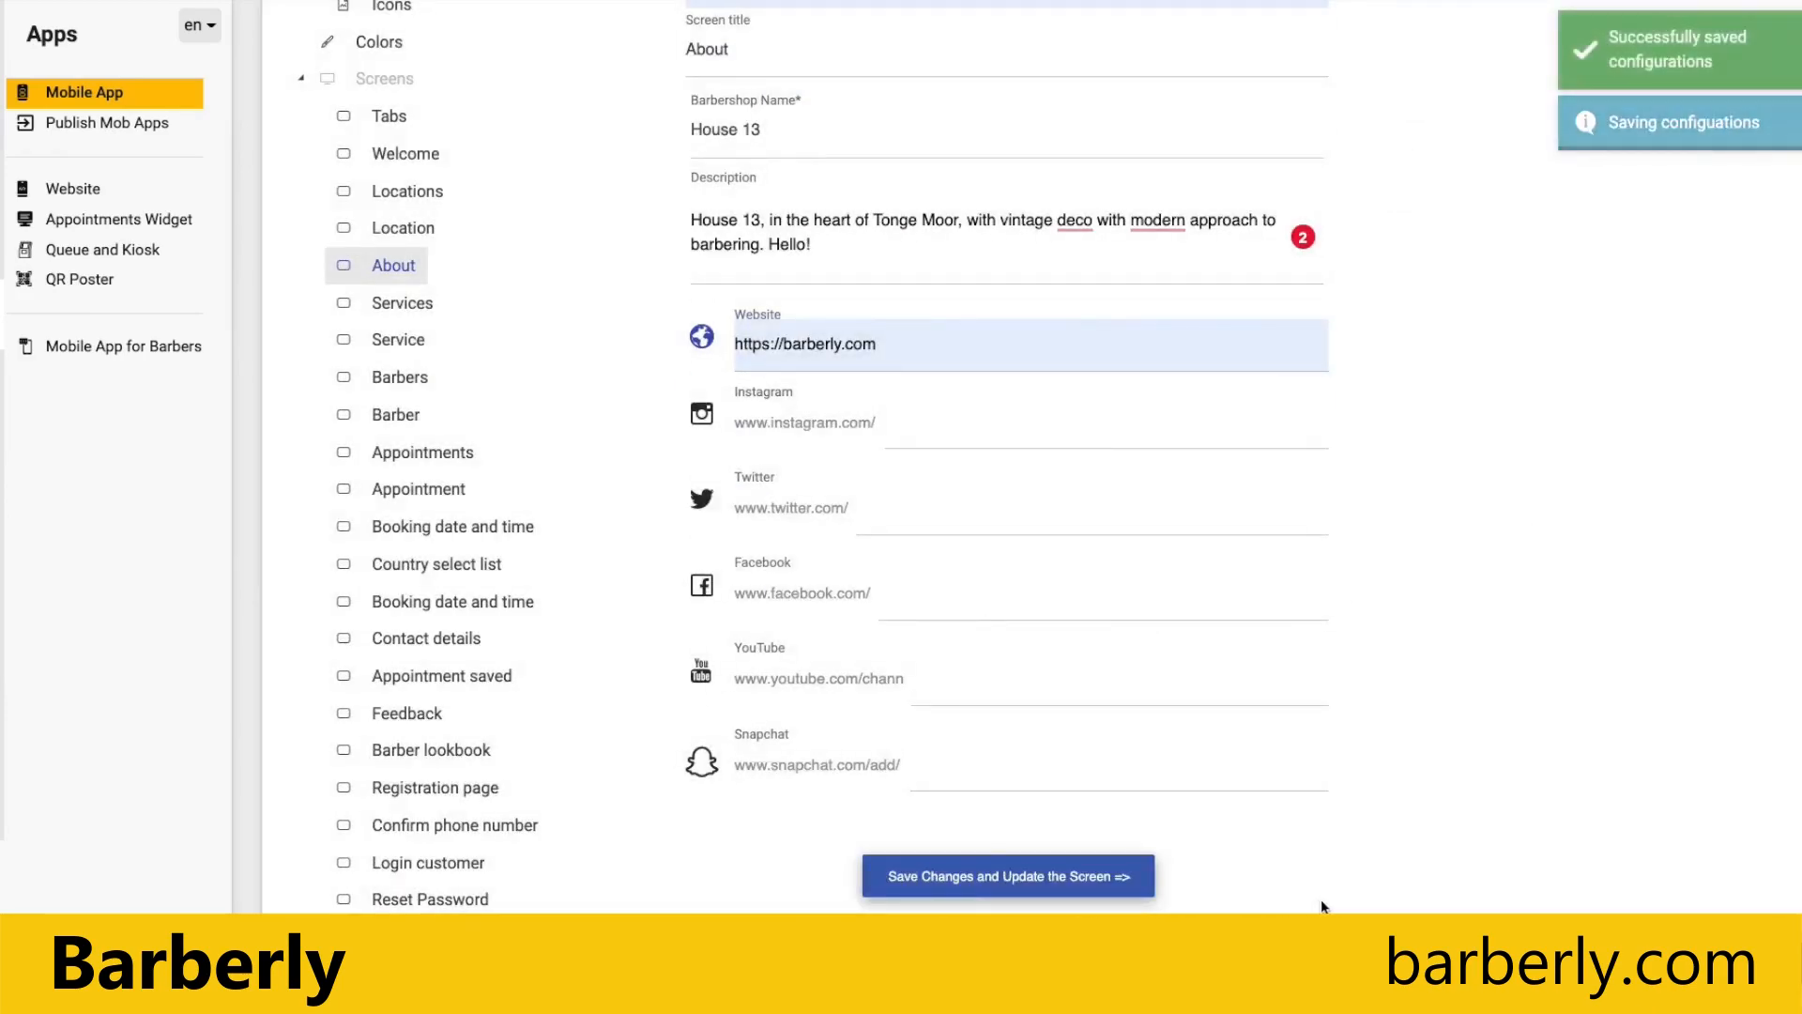
click(1683, 562)
scroll(1563, 422, up, 2)
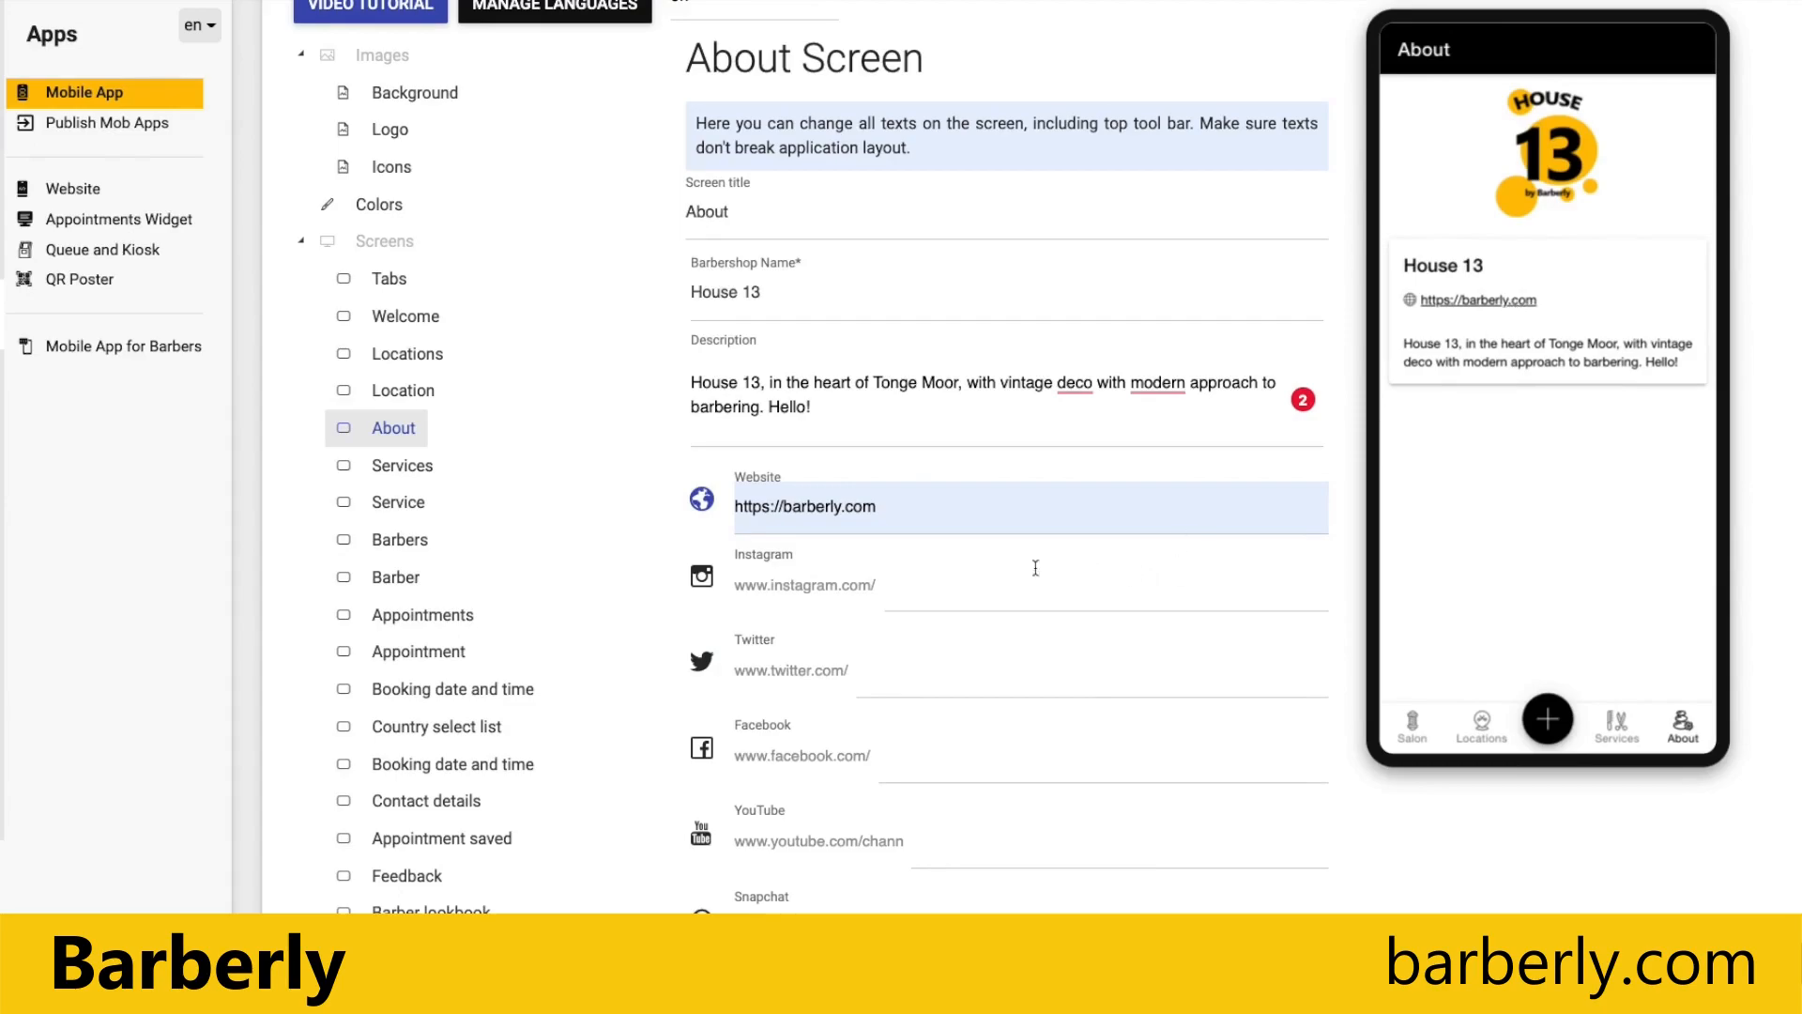
Step: Set the Instagram, Twitter and Facebook handles on the About screen to barberlycom
click(940, 584)
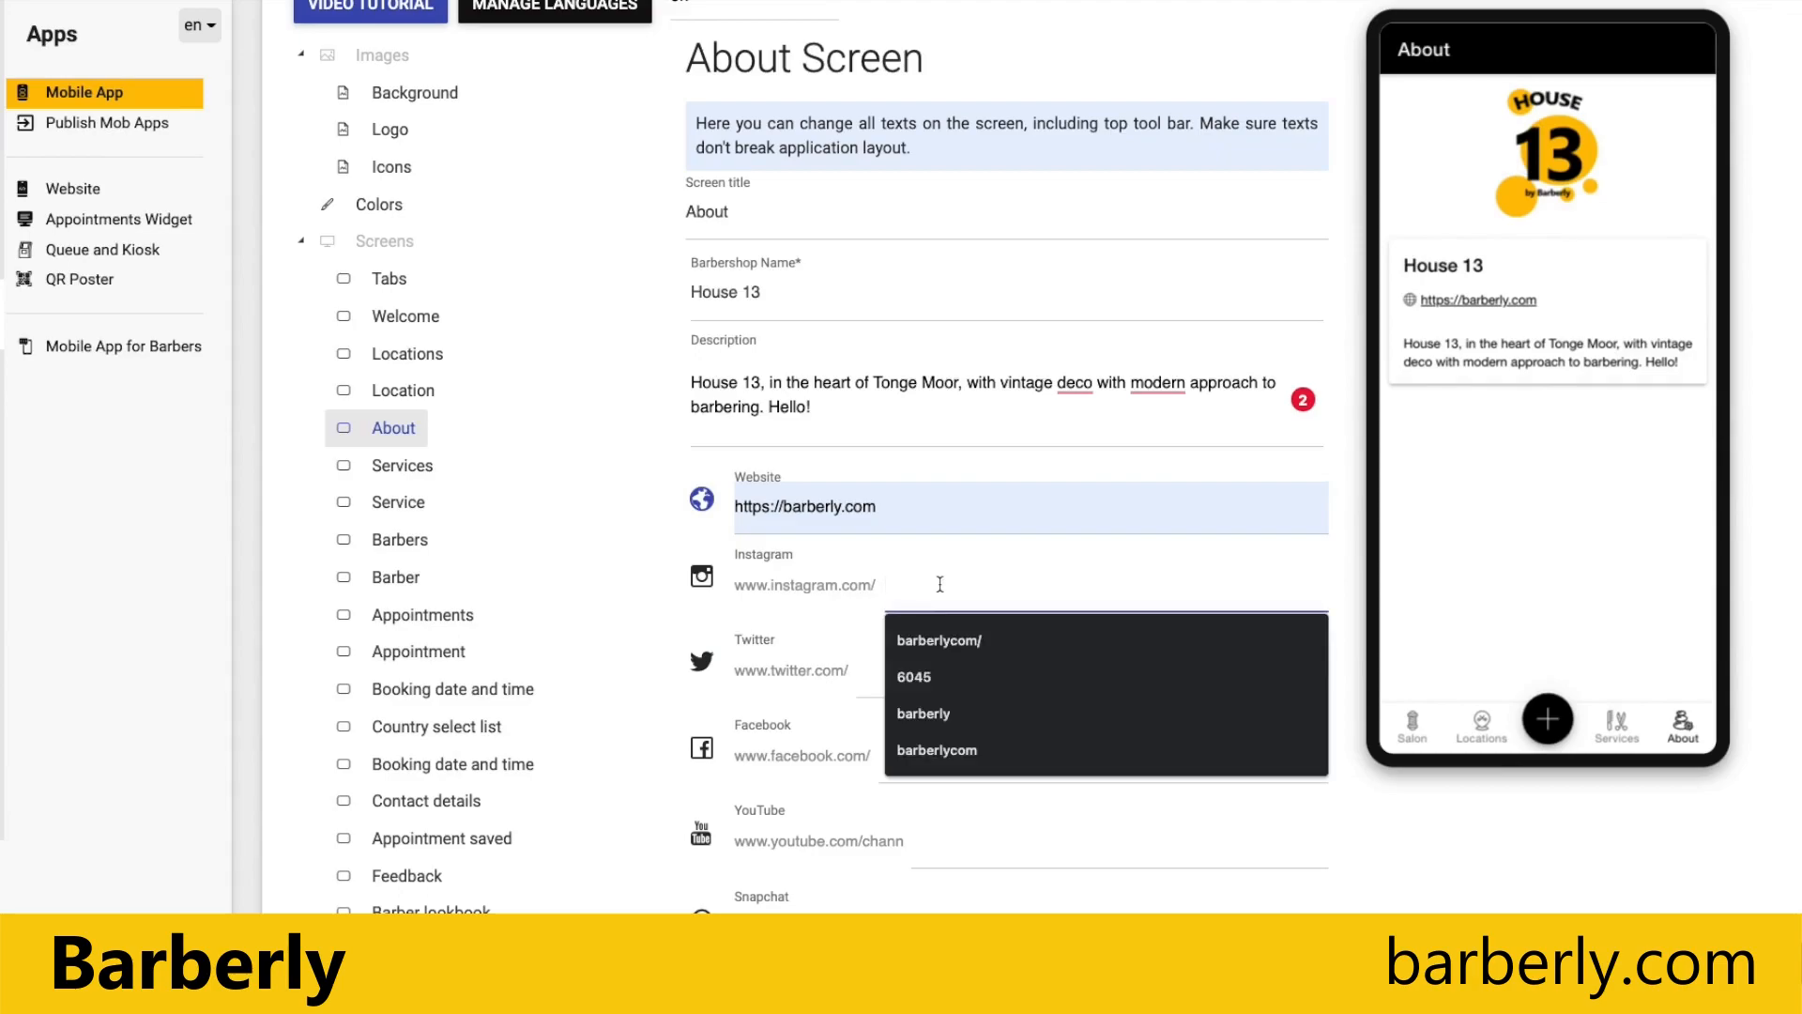
click(924, 743)
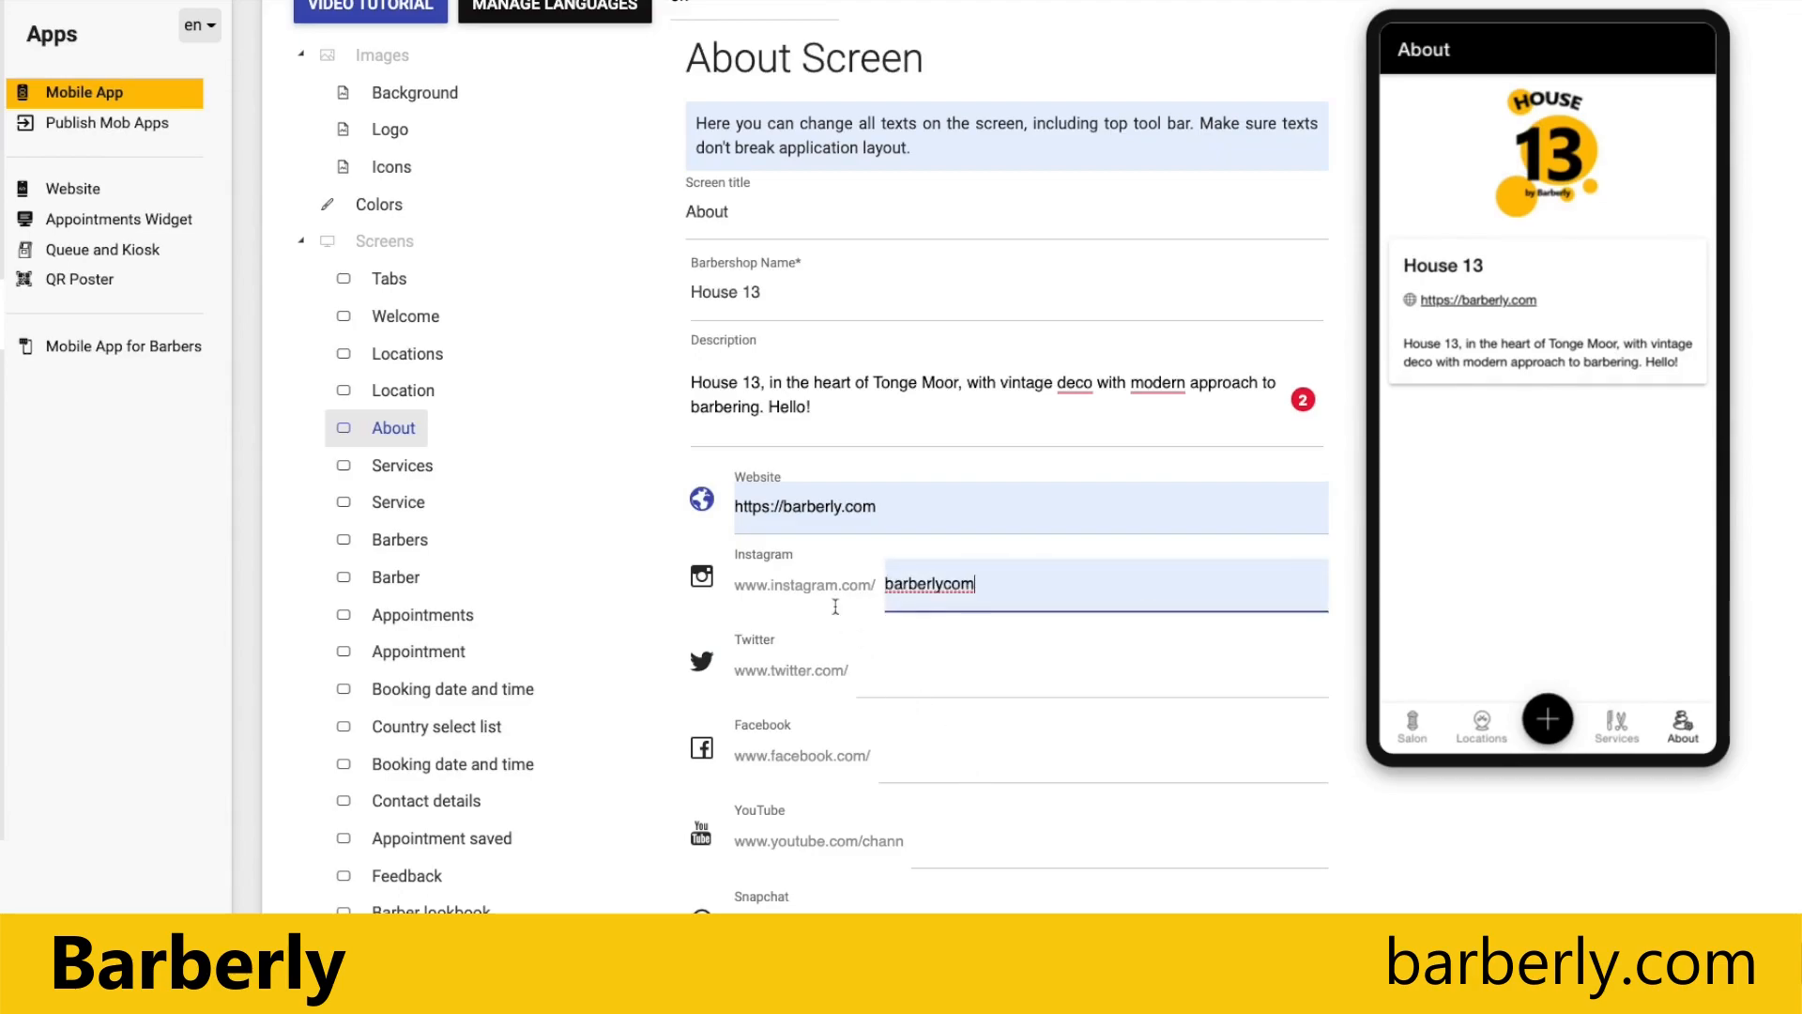
click(918, 683)
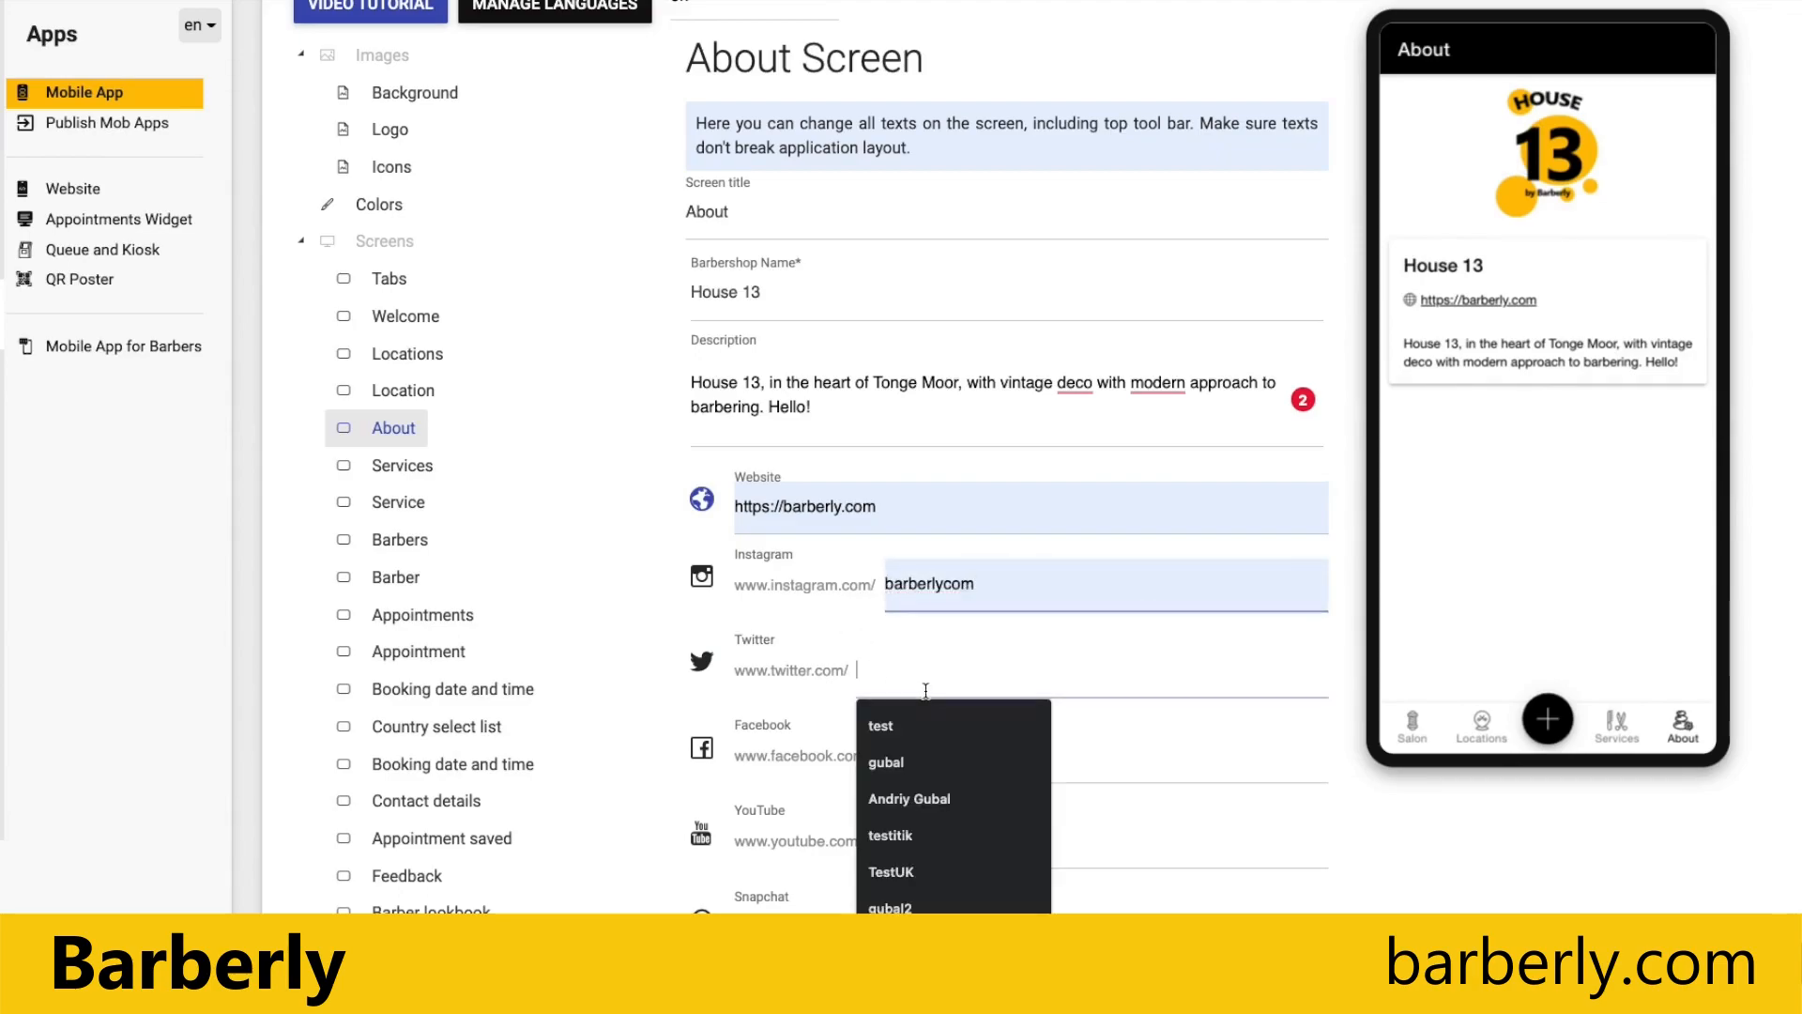
double_click(910, 583)
key(super+c)
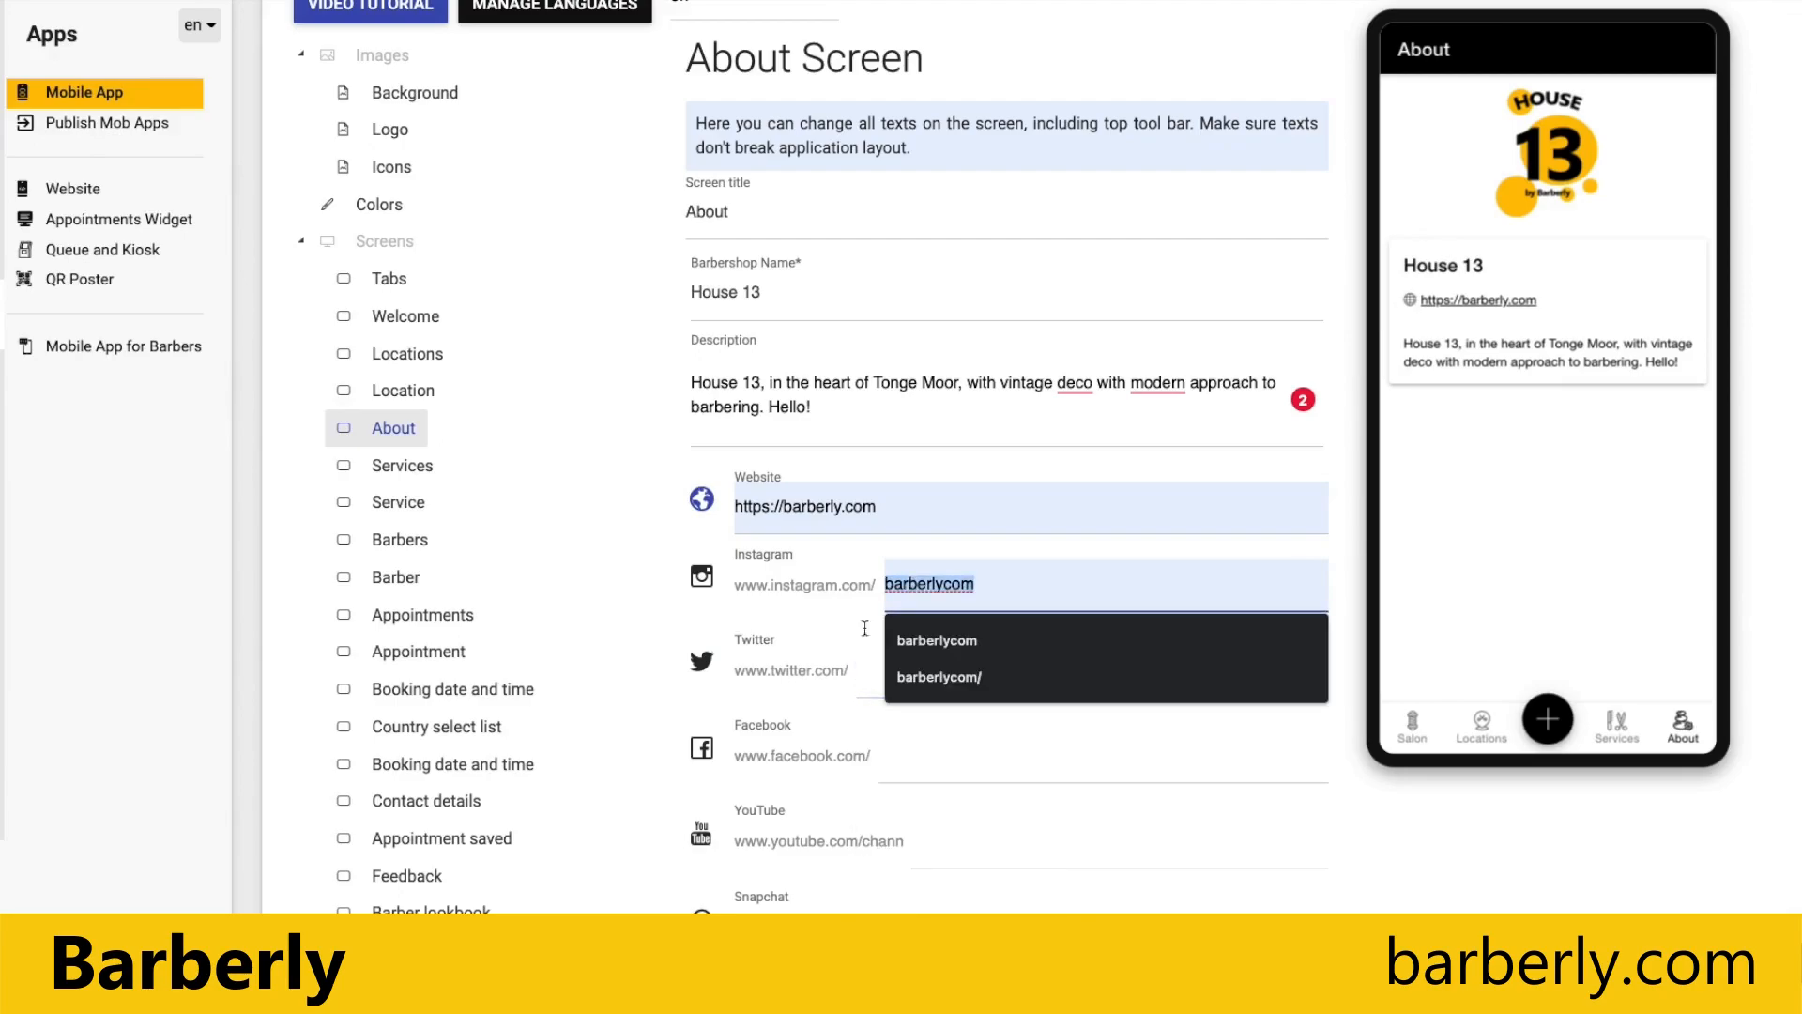
click(857, 721)
click(881, 685)
key(super+v)
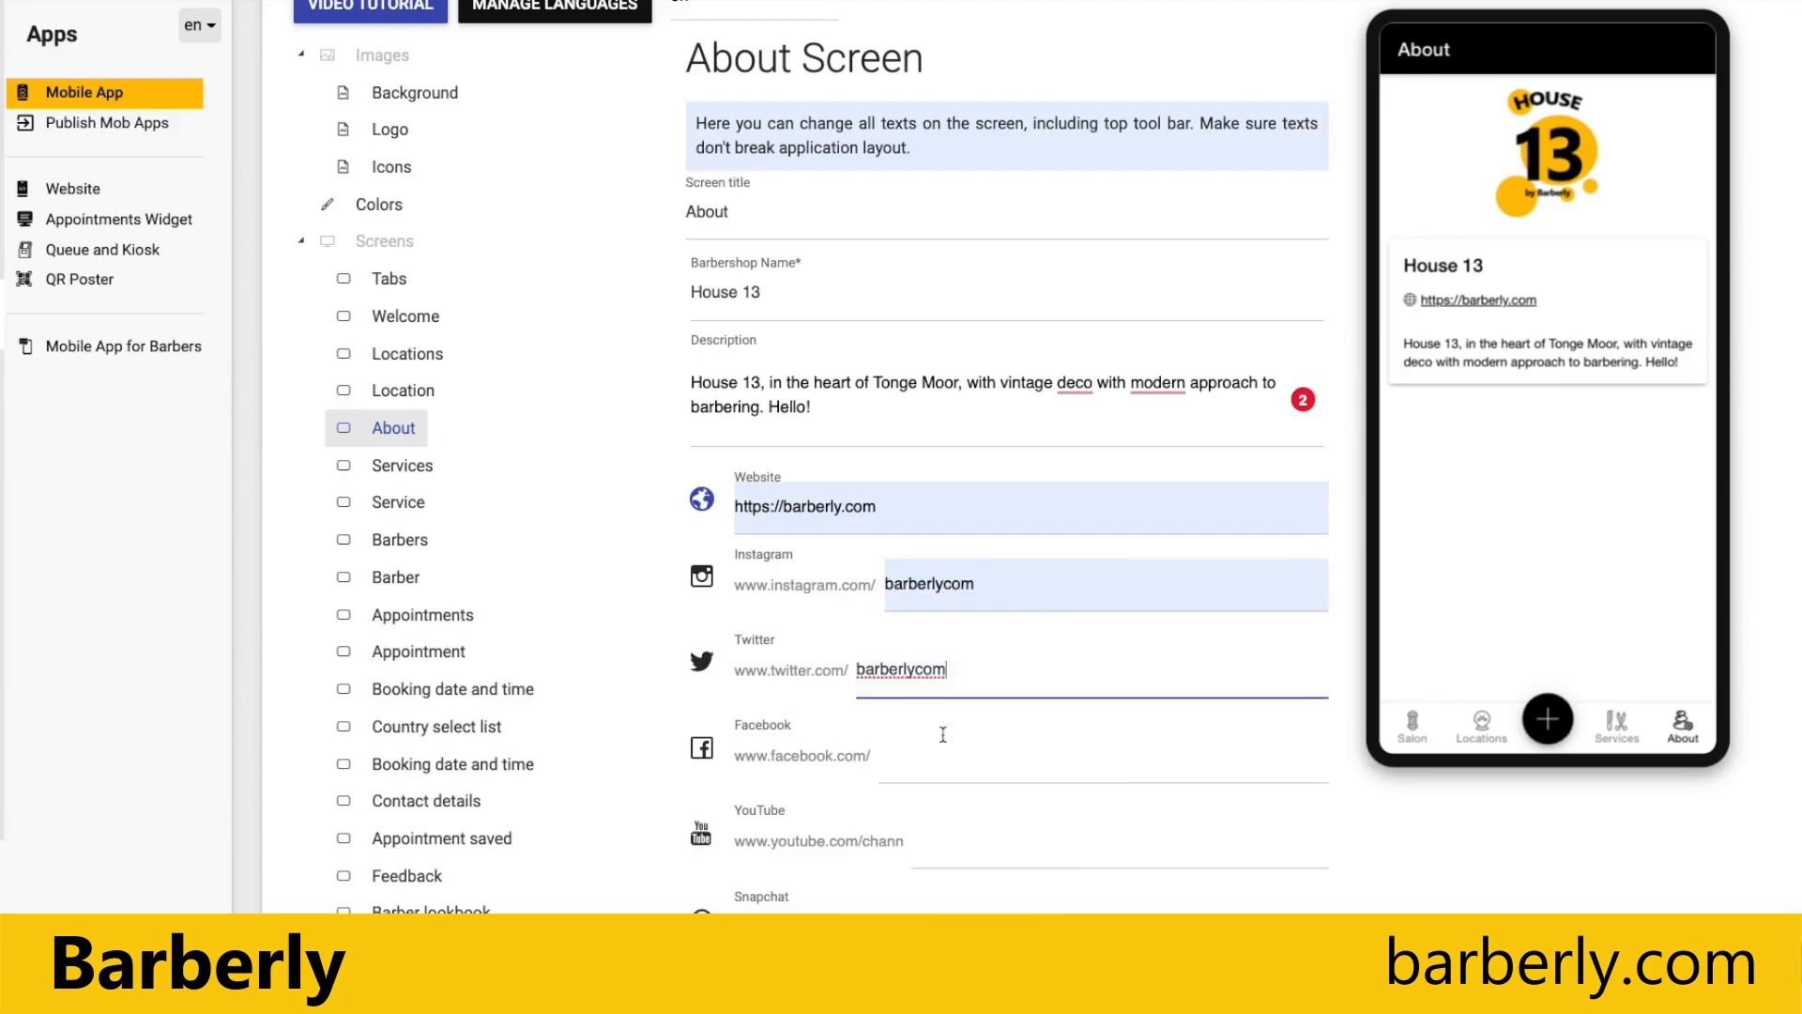
click(960, 756)
key(super+v)
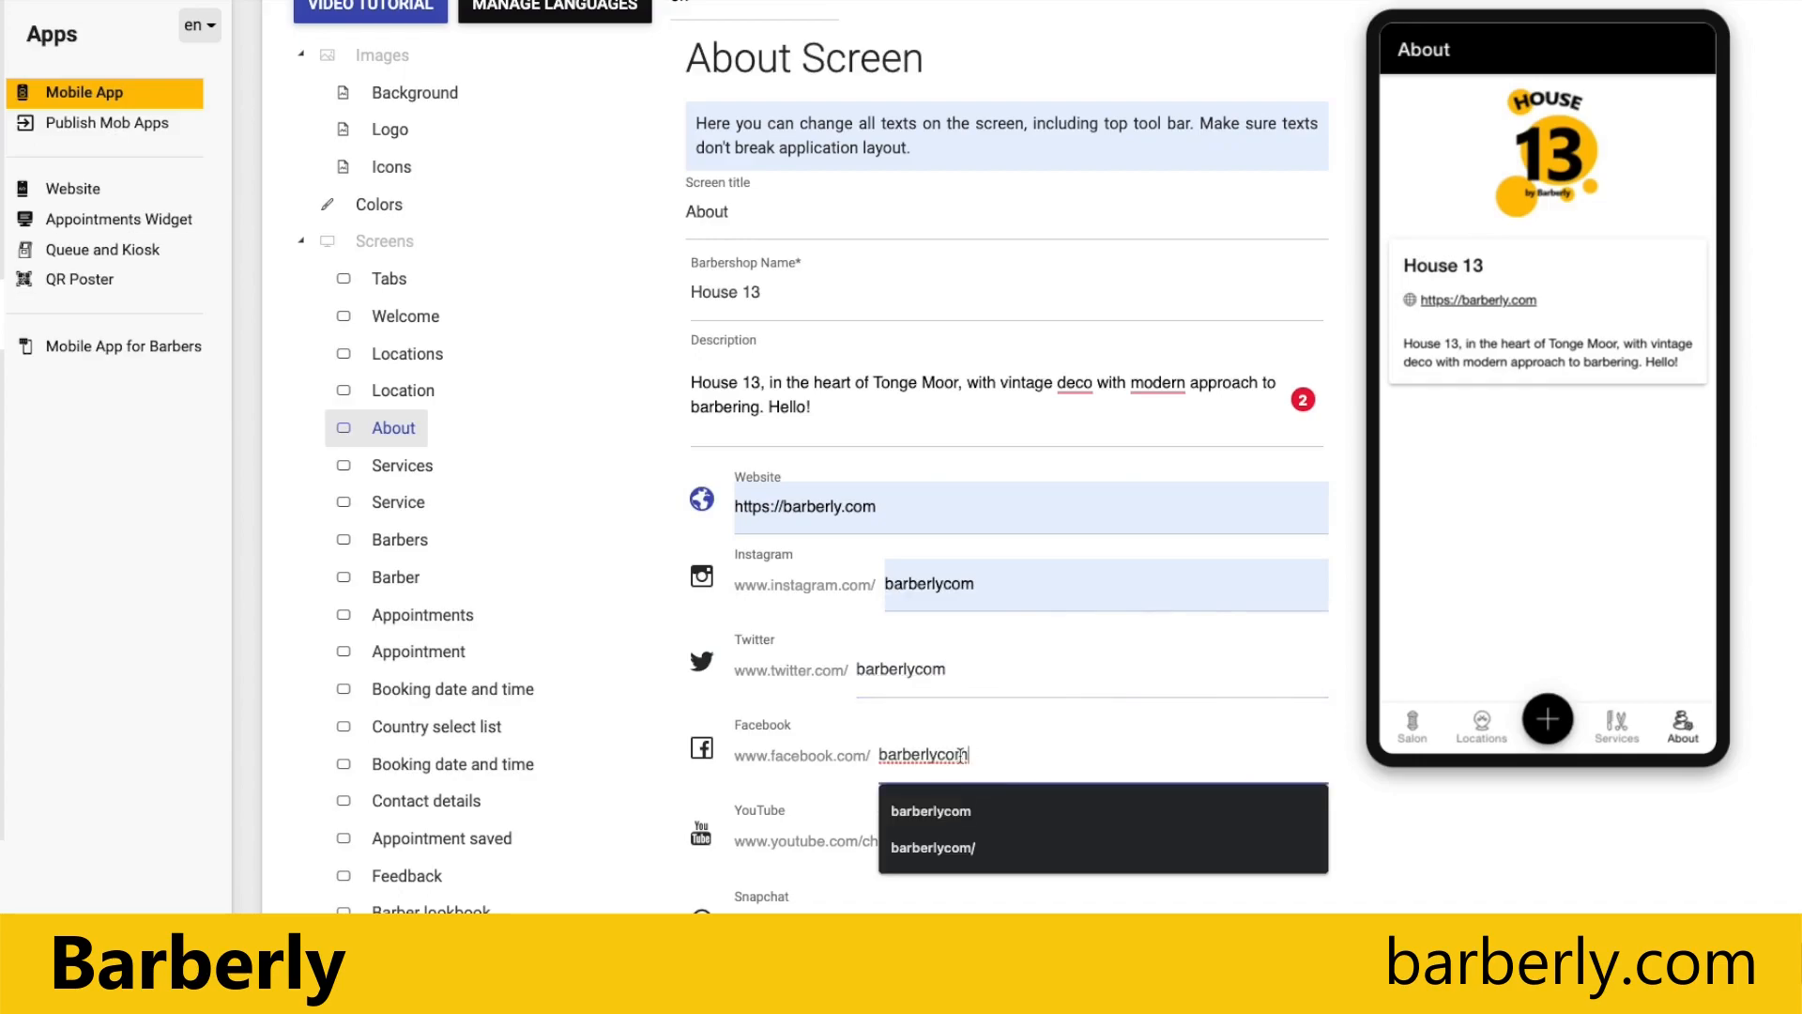
Step: Save the About screen with the social links and check the preview's About tab
click(1363, 858)
scroll(1354, 850, down, 2)
click(1075, 878)
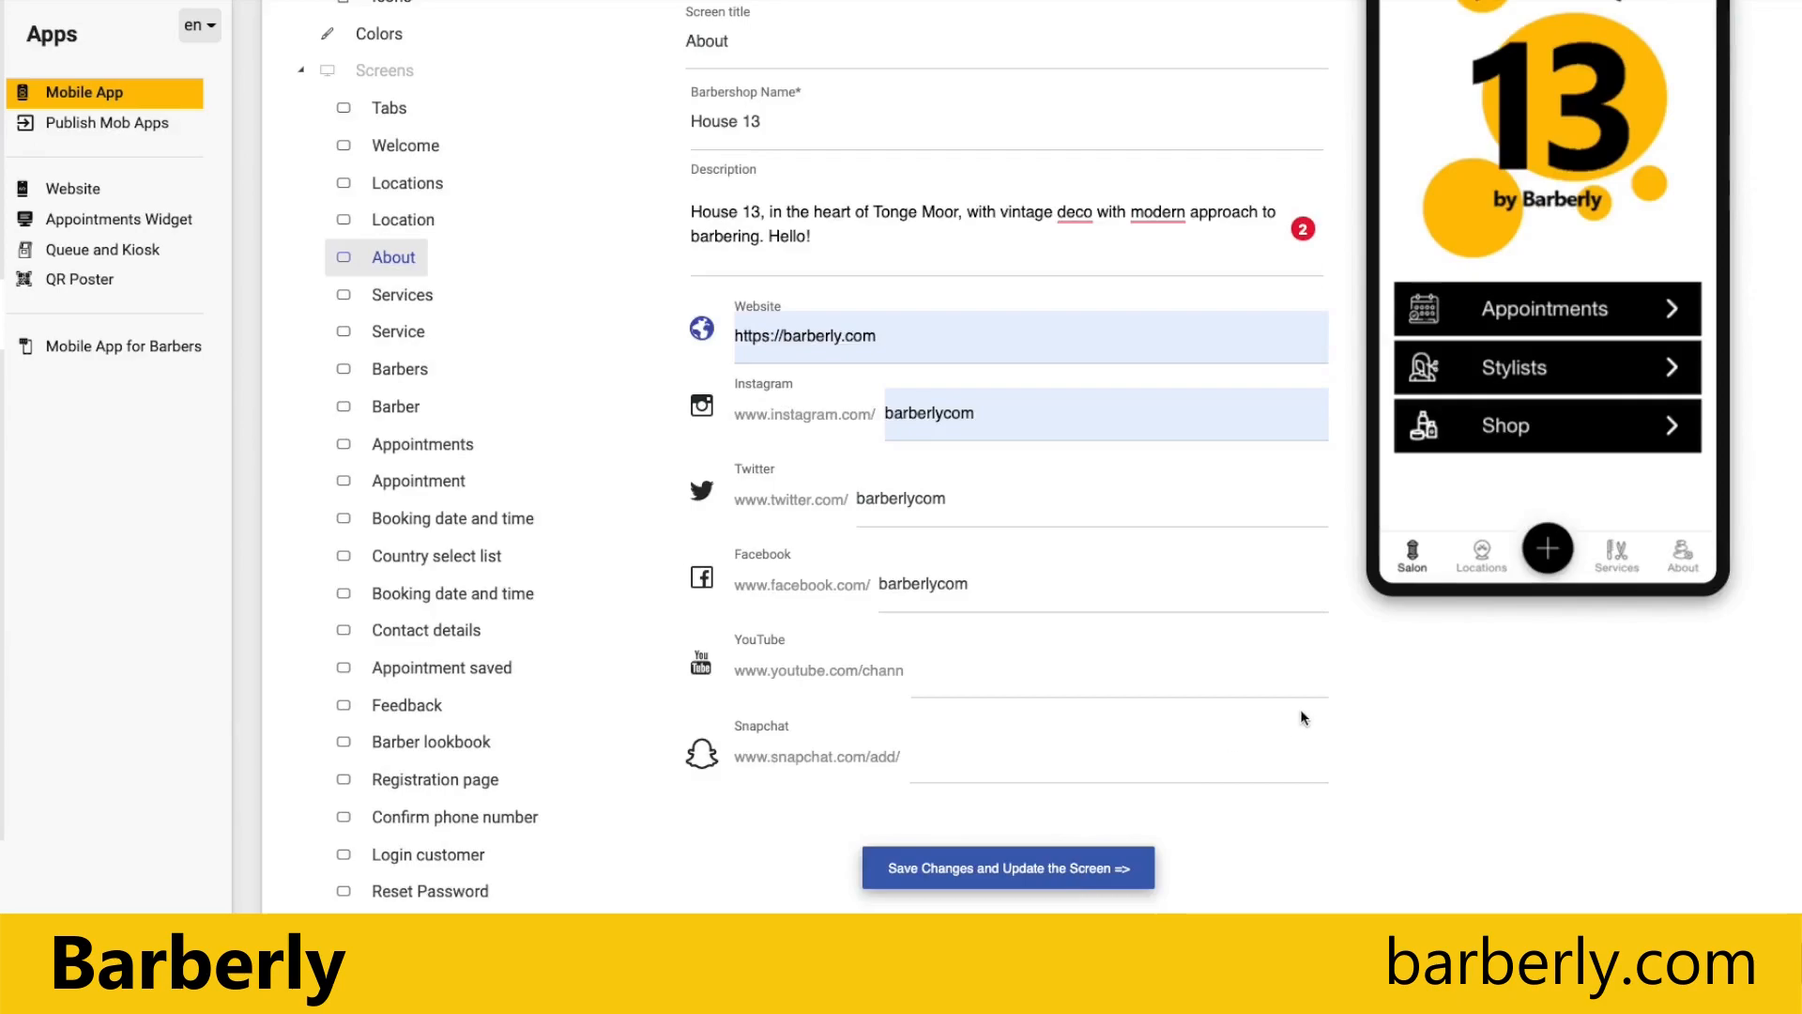
scroll(1301, 718, up, 2)
click(1683, 704)
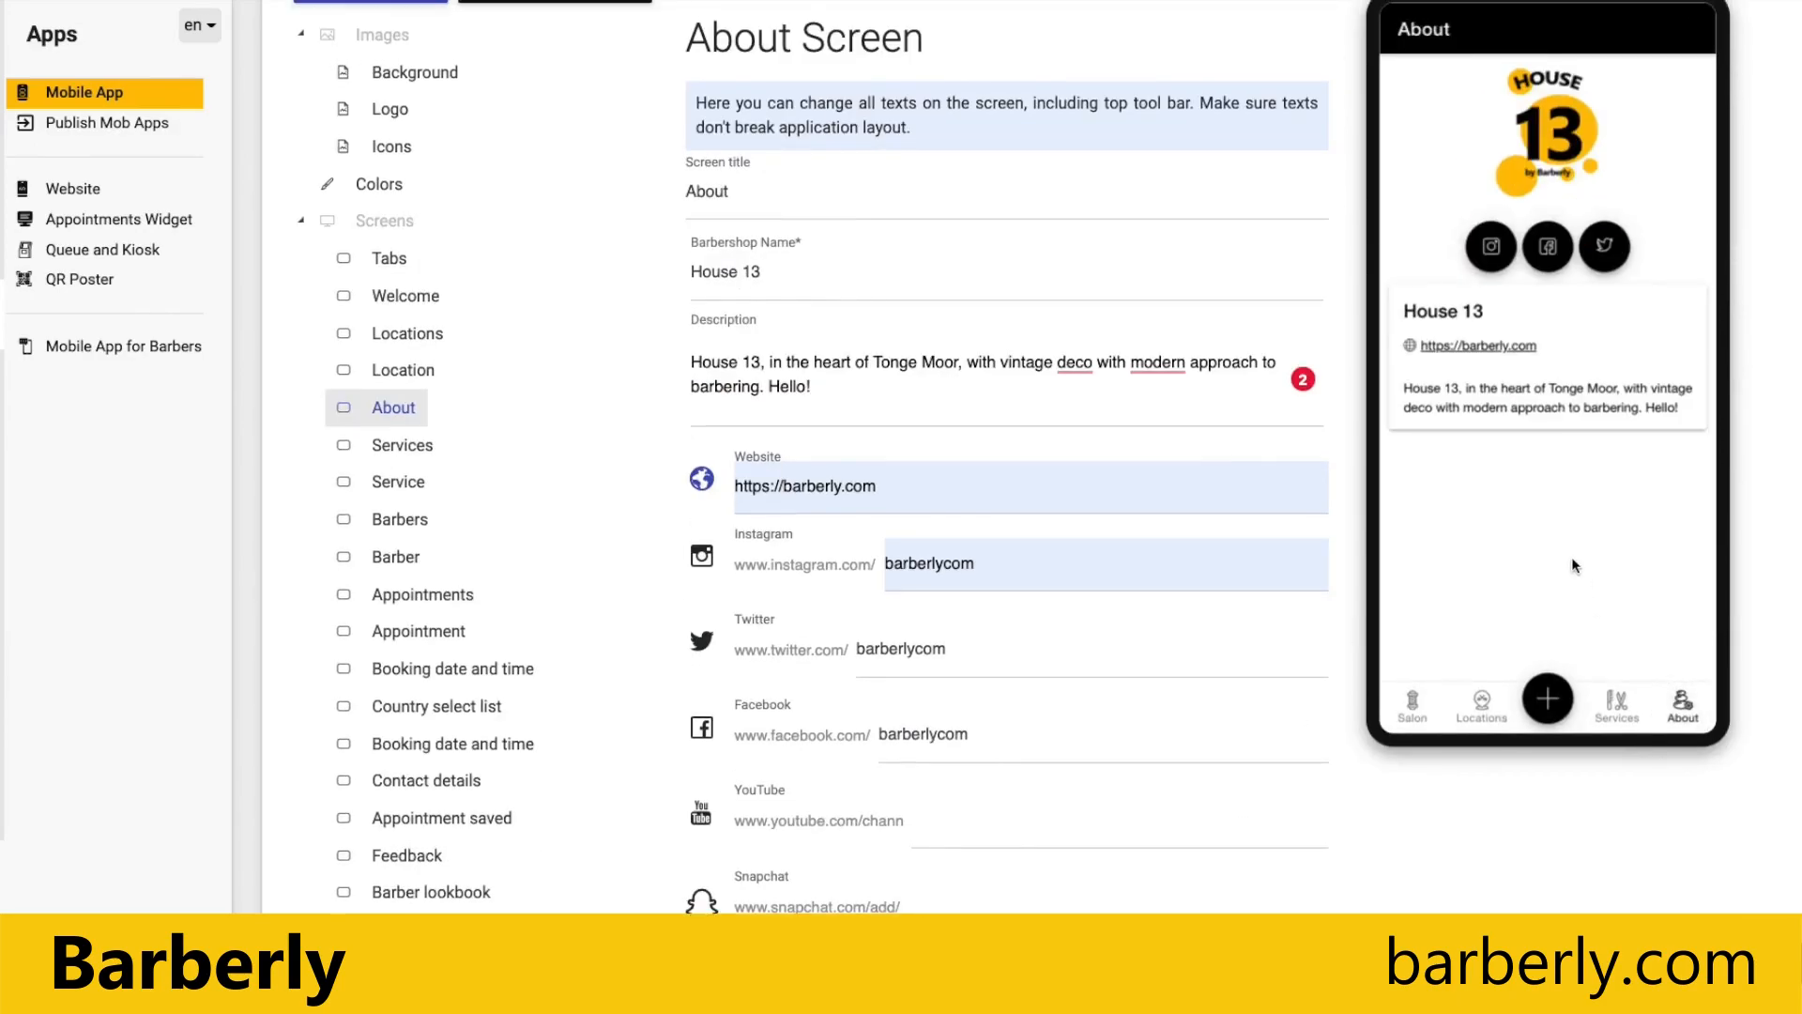
scroll(1575, 564, up, 1)
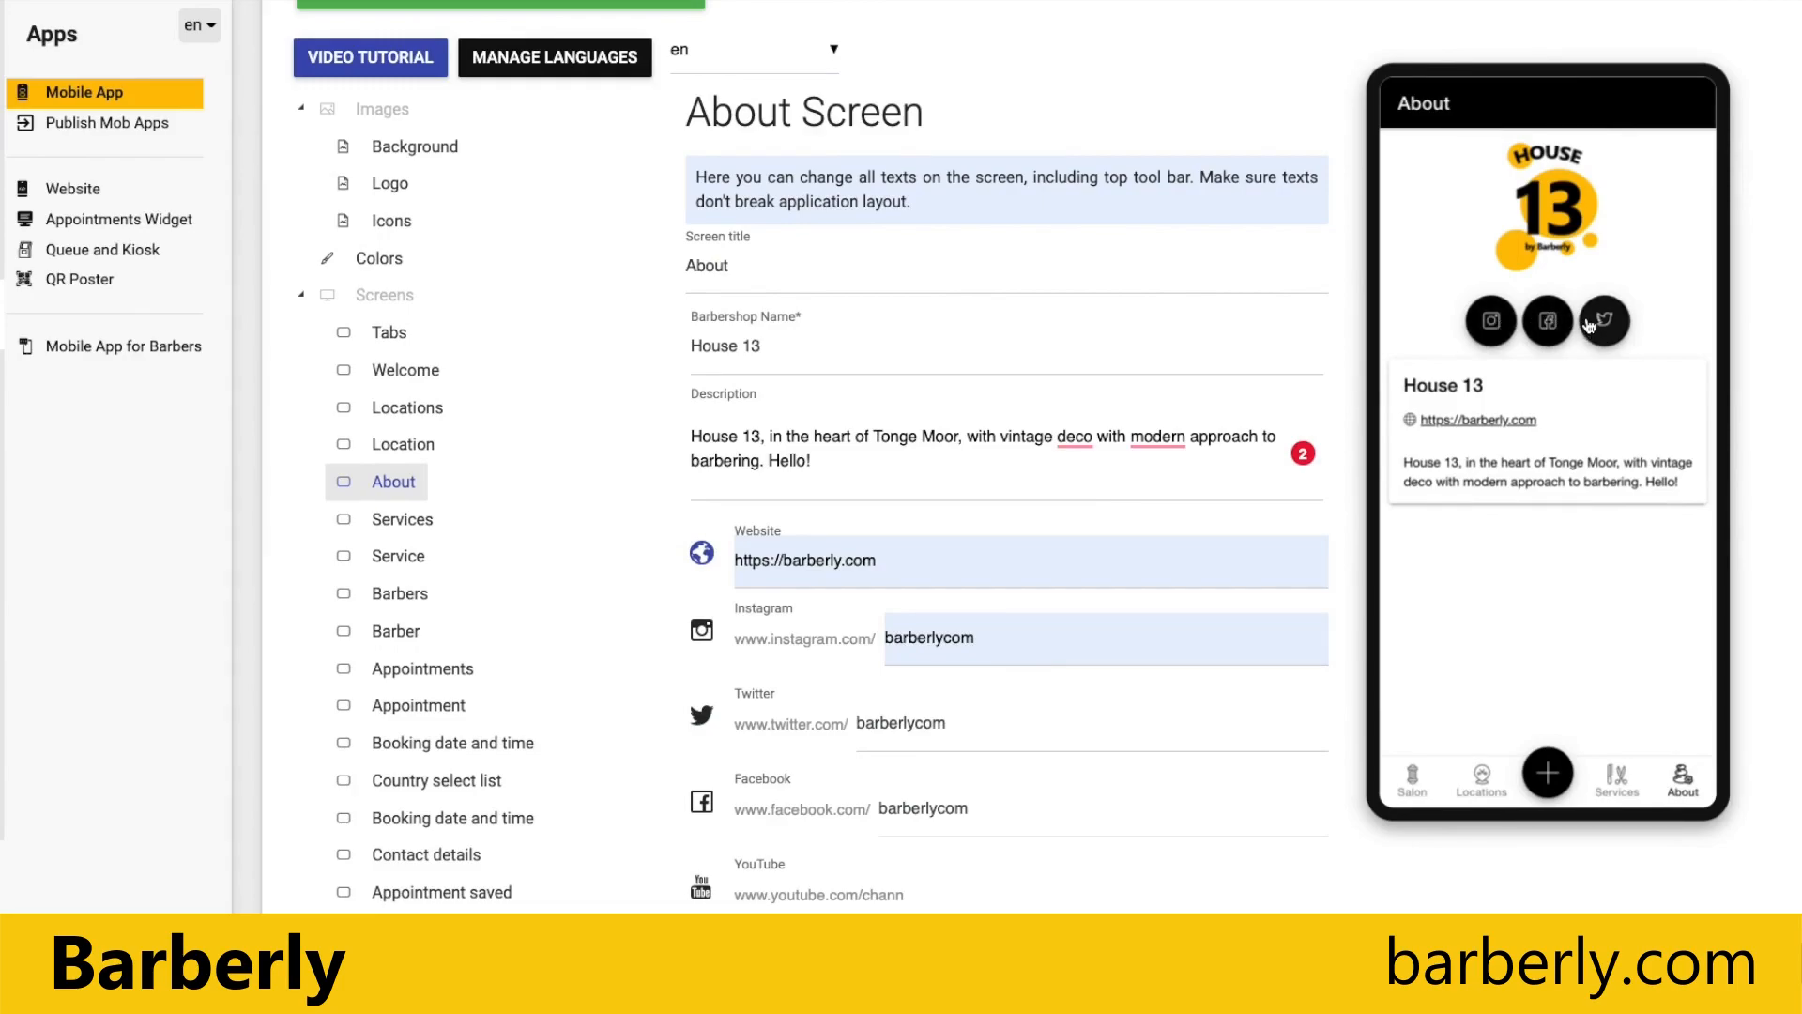
Step: Enable Spanish (es) alongside English in the application languages and save the selection
scroll(560, 441, down, 1)
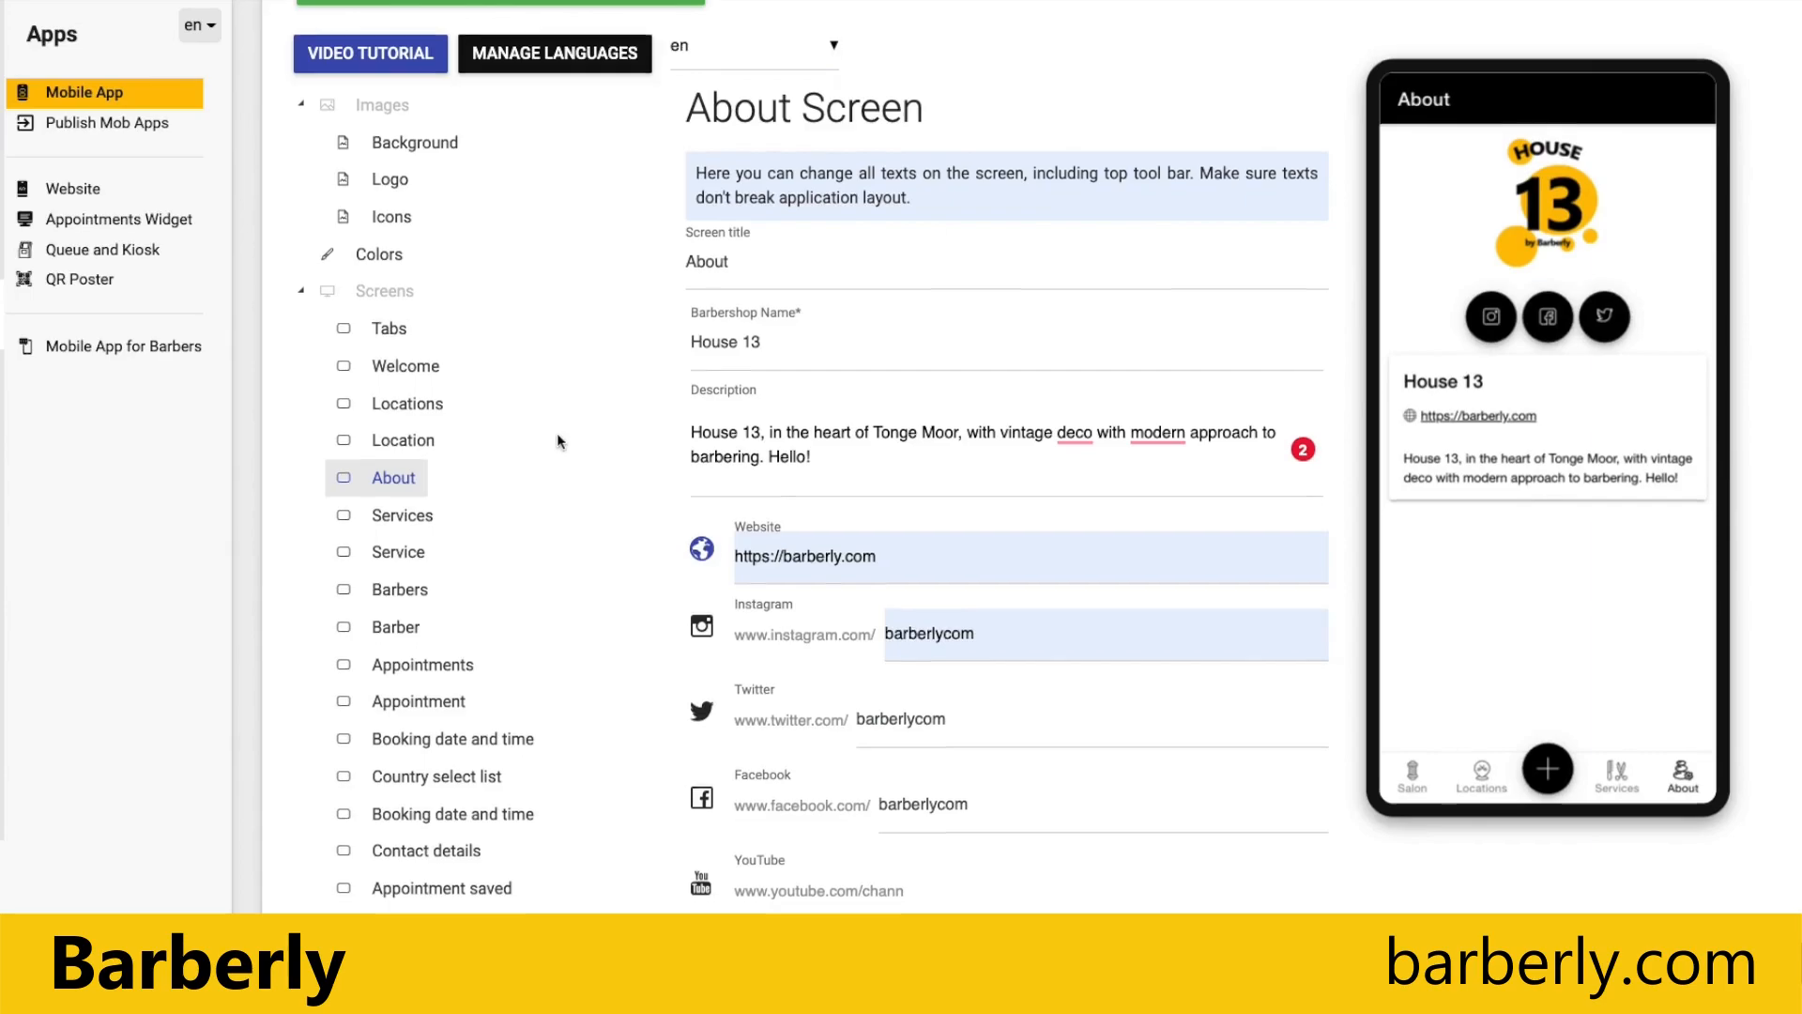
scroll(556, 442, down, 7)
scroll(560, 444, up, 4)
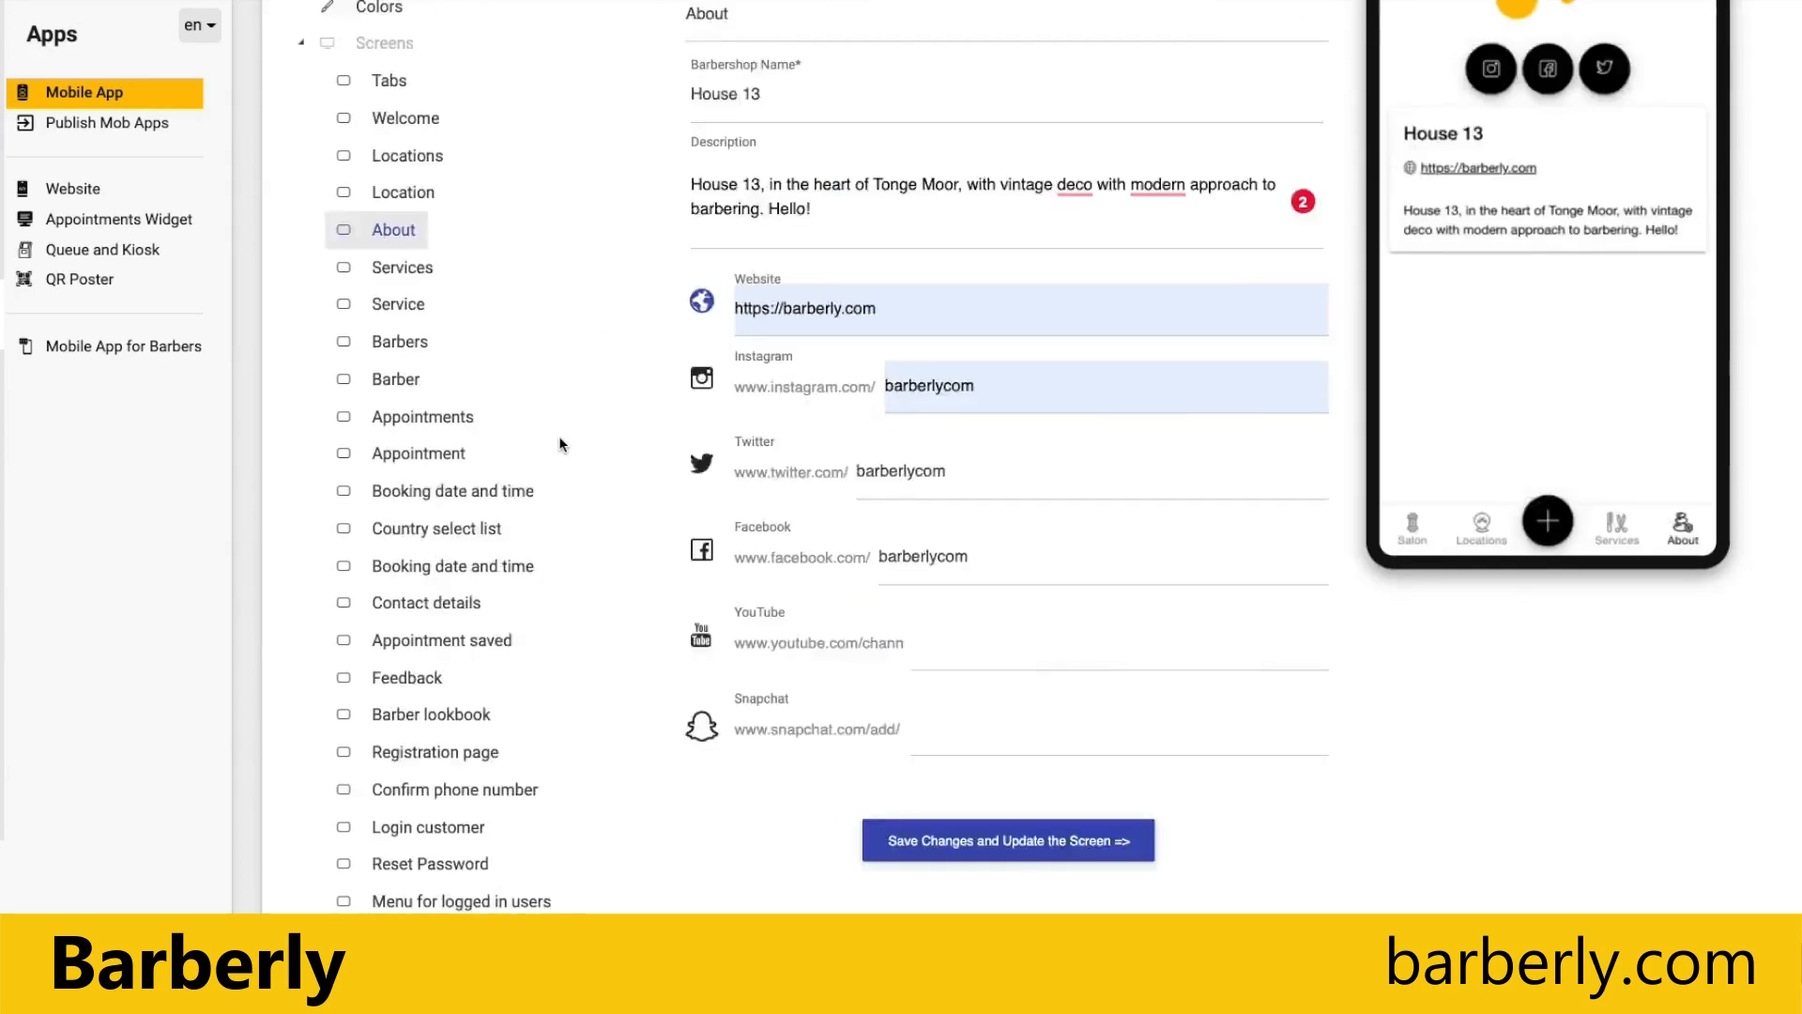
scroll(559, 439, up, 4)
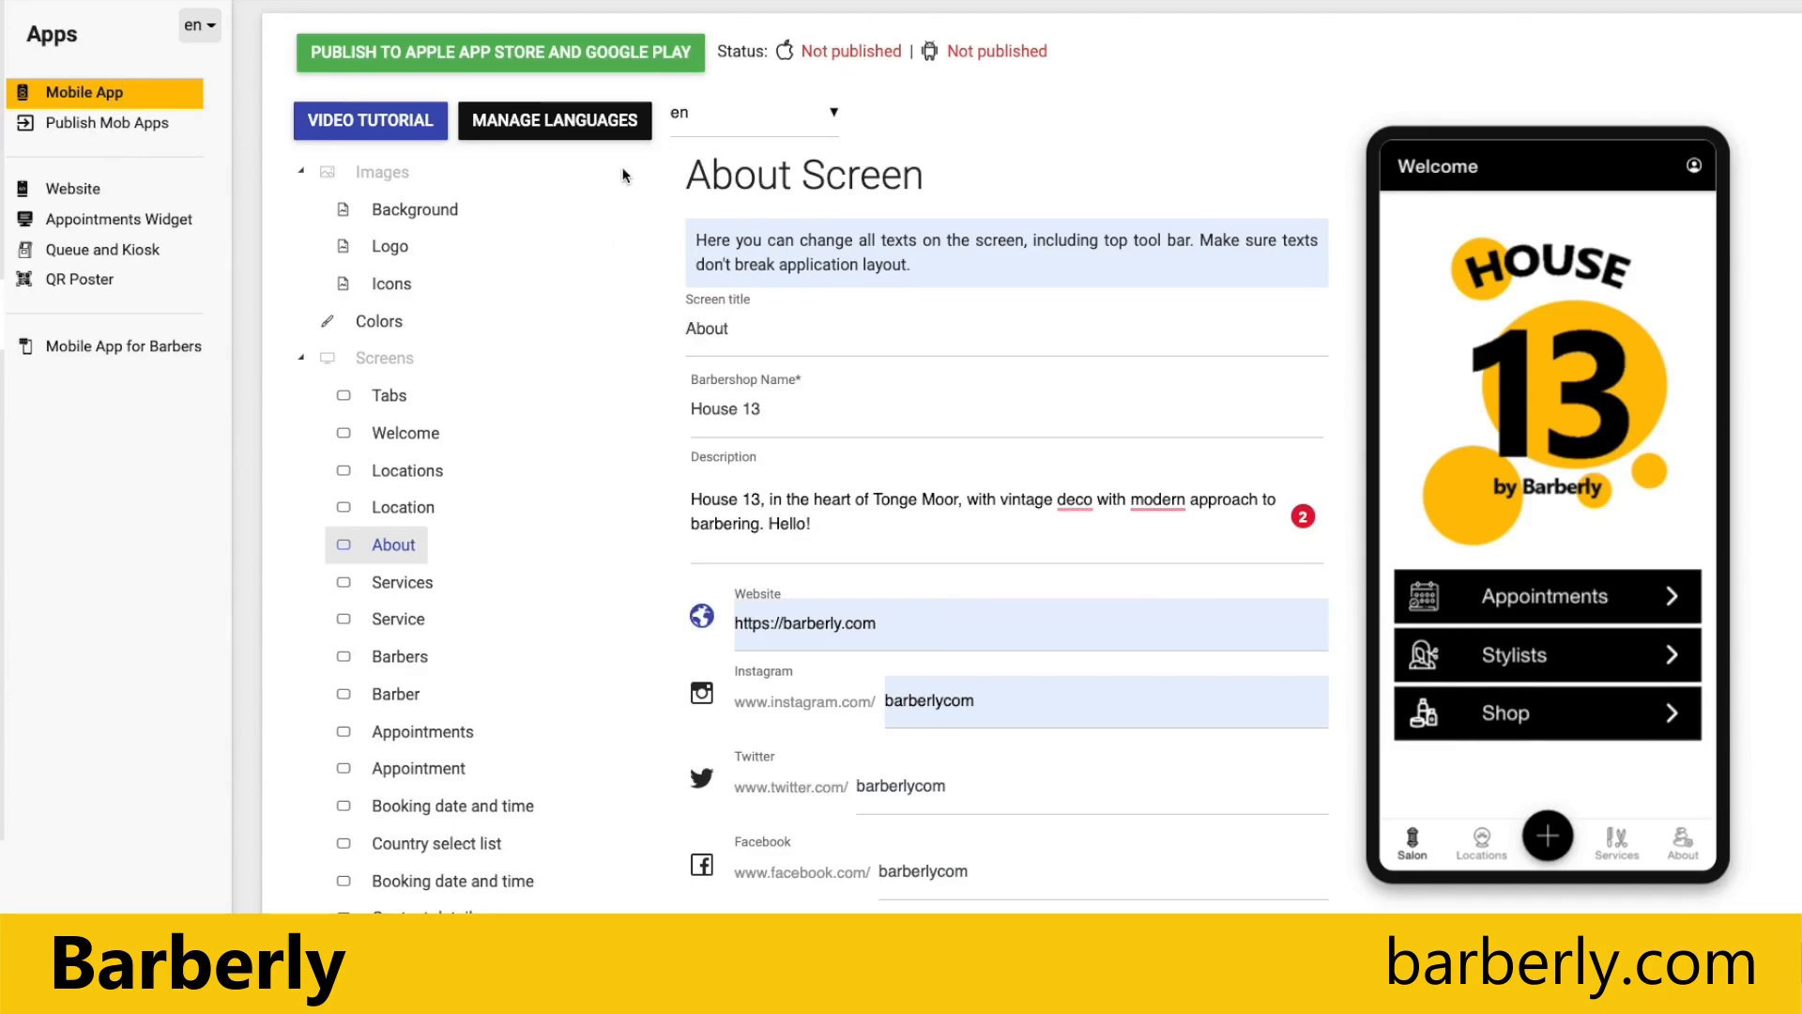
click(562, 121)
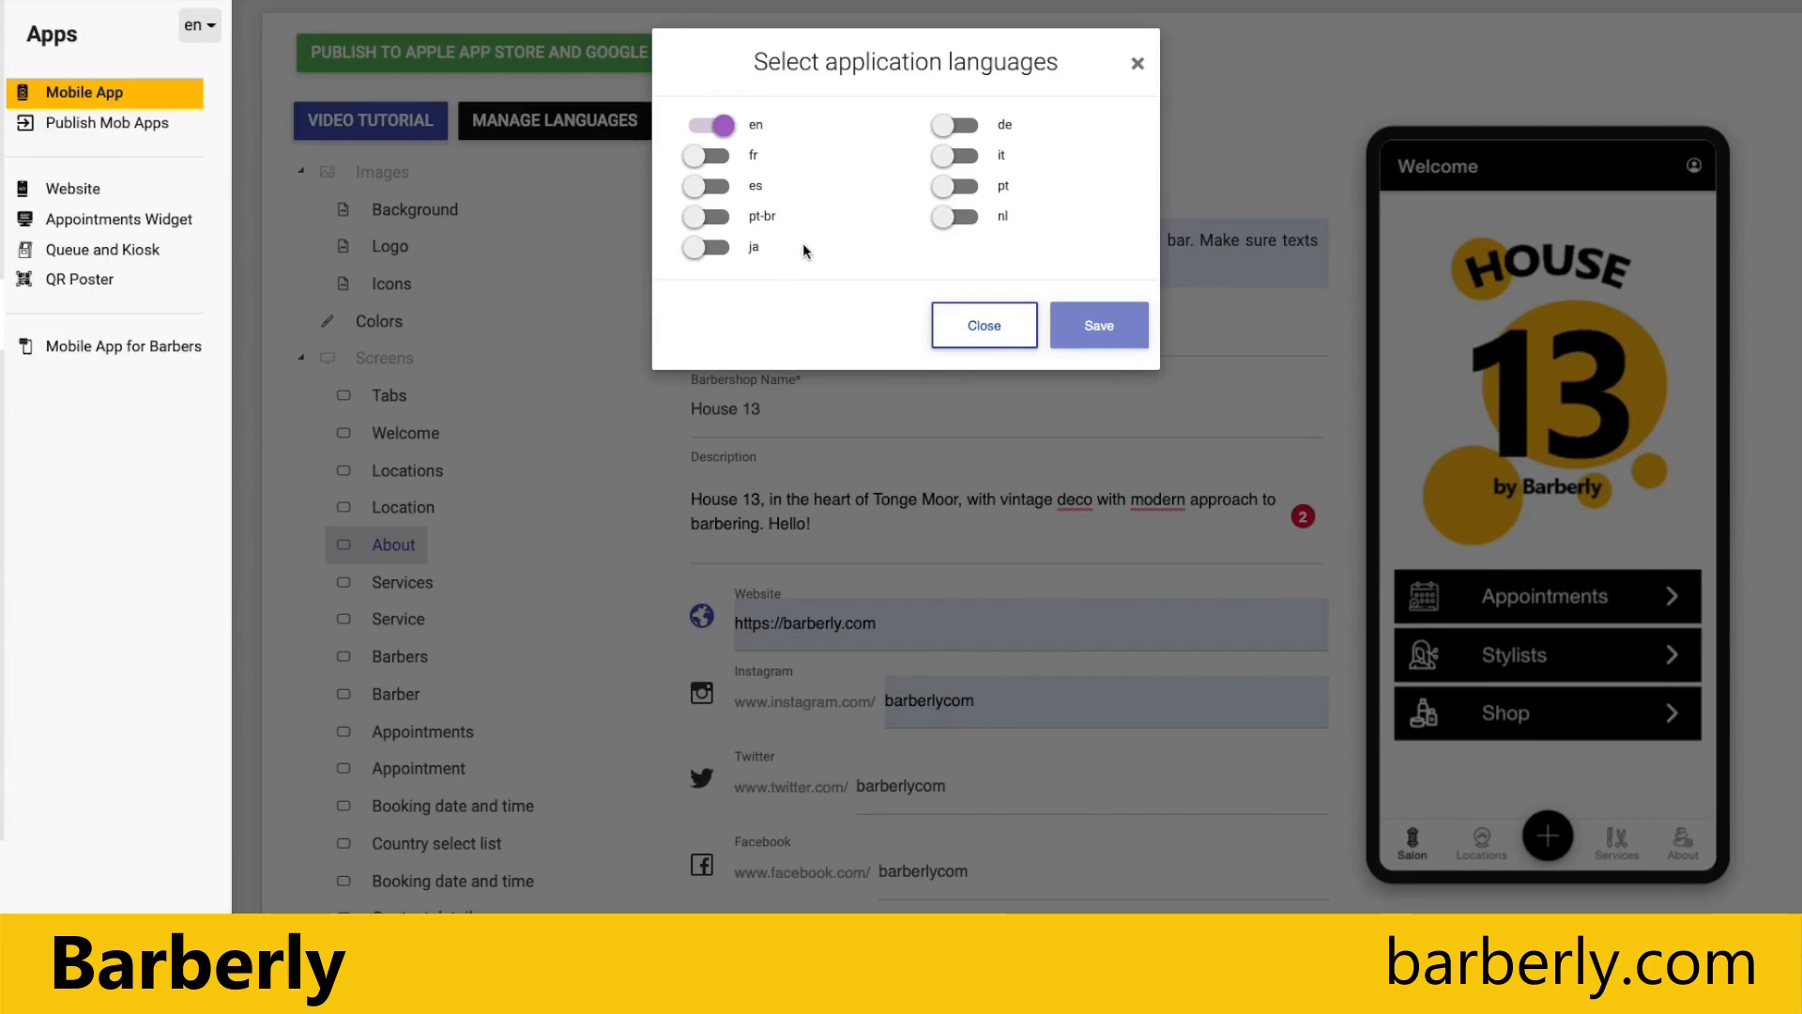
click(712, 186)
click(1099, 349)
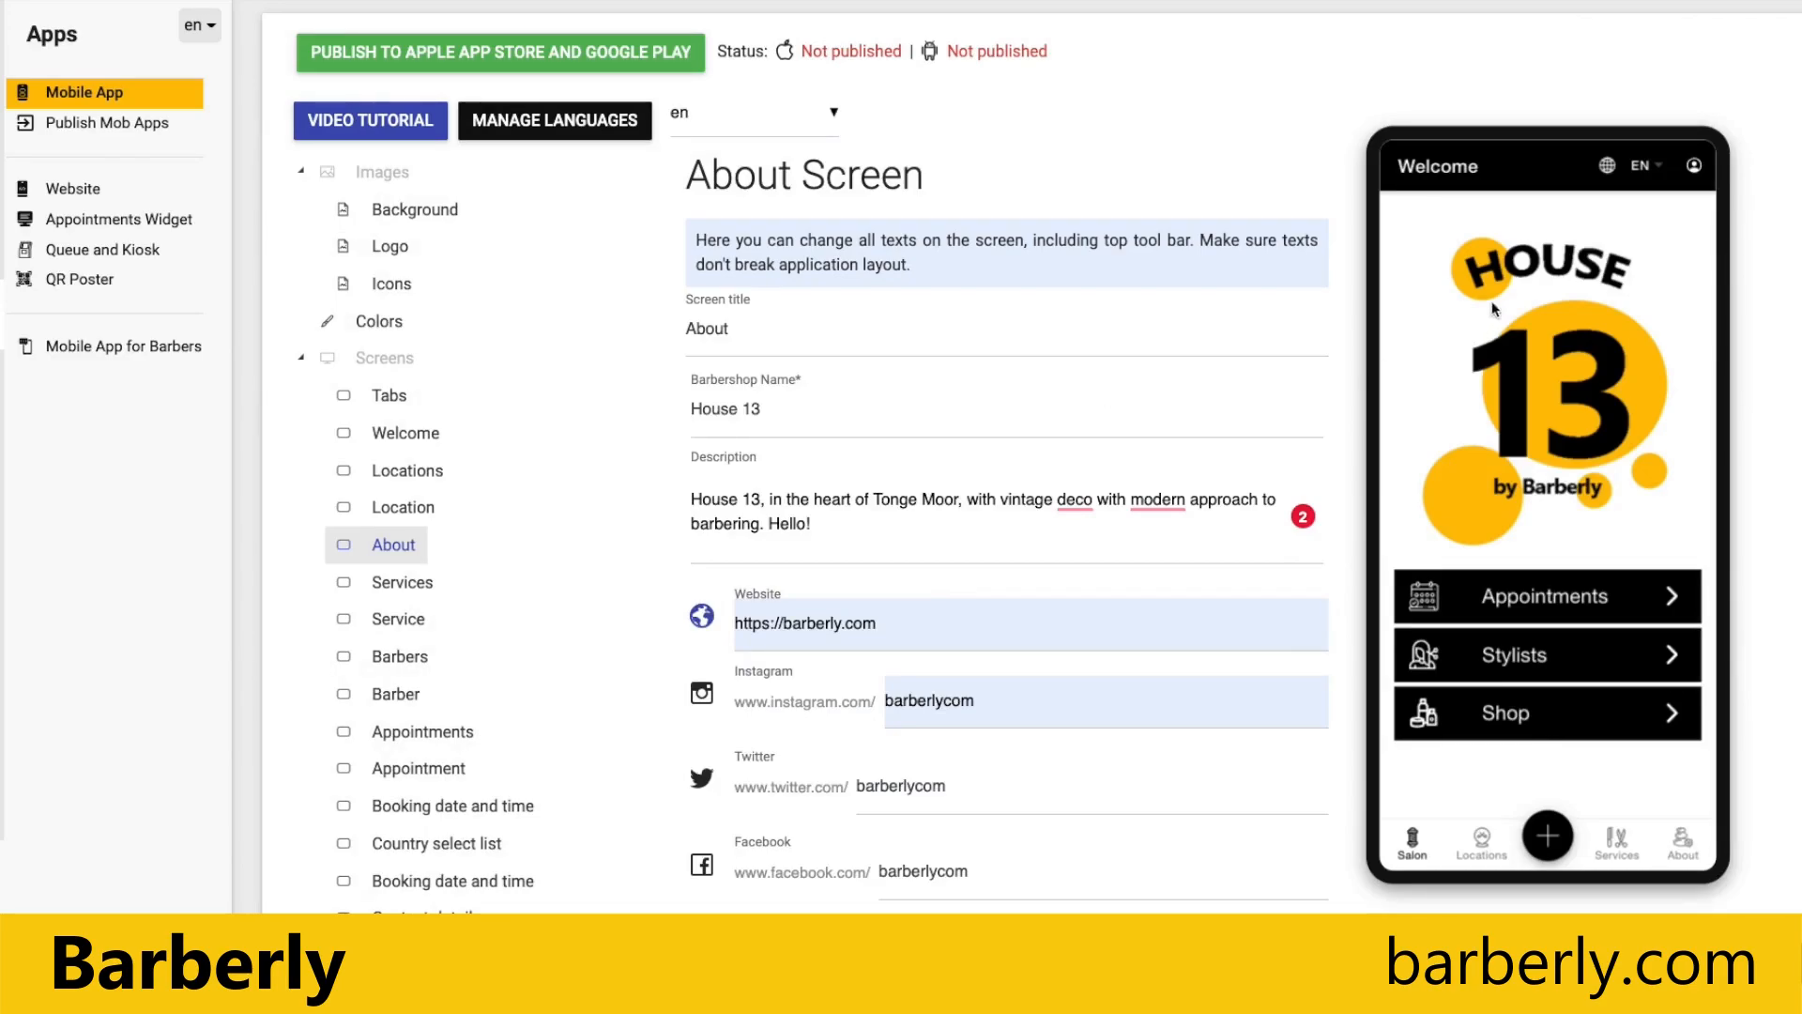
Step: Switch both the app preview and the screen text editor to Spanish (es)
click(1656, 175)
click(1595, 257)
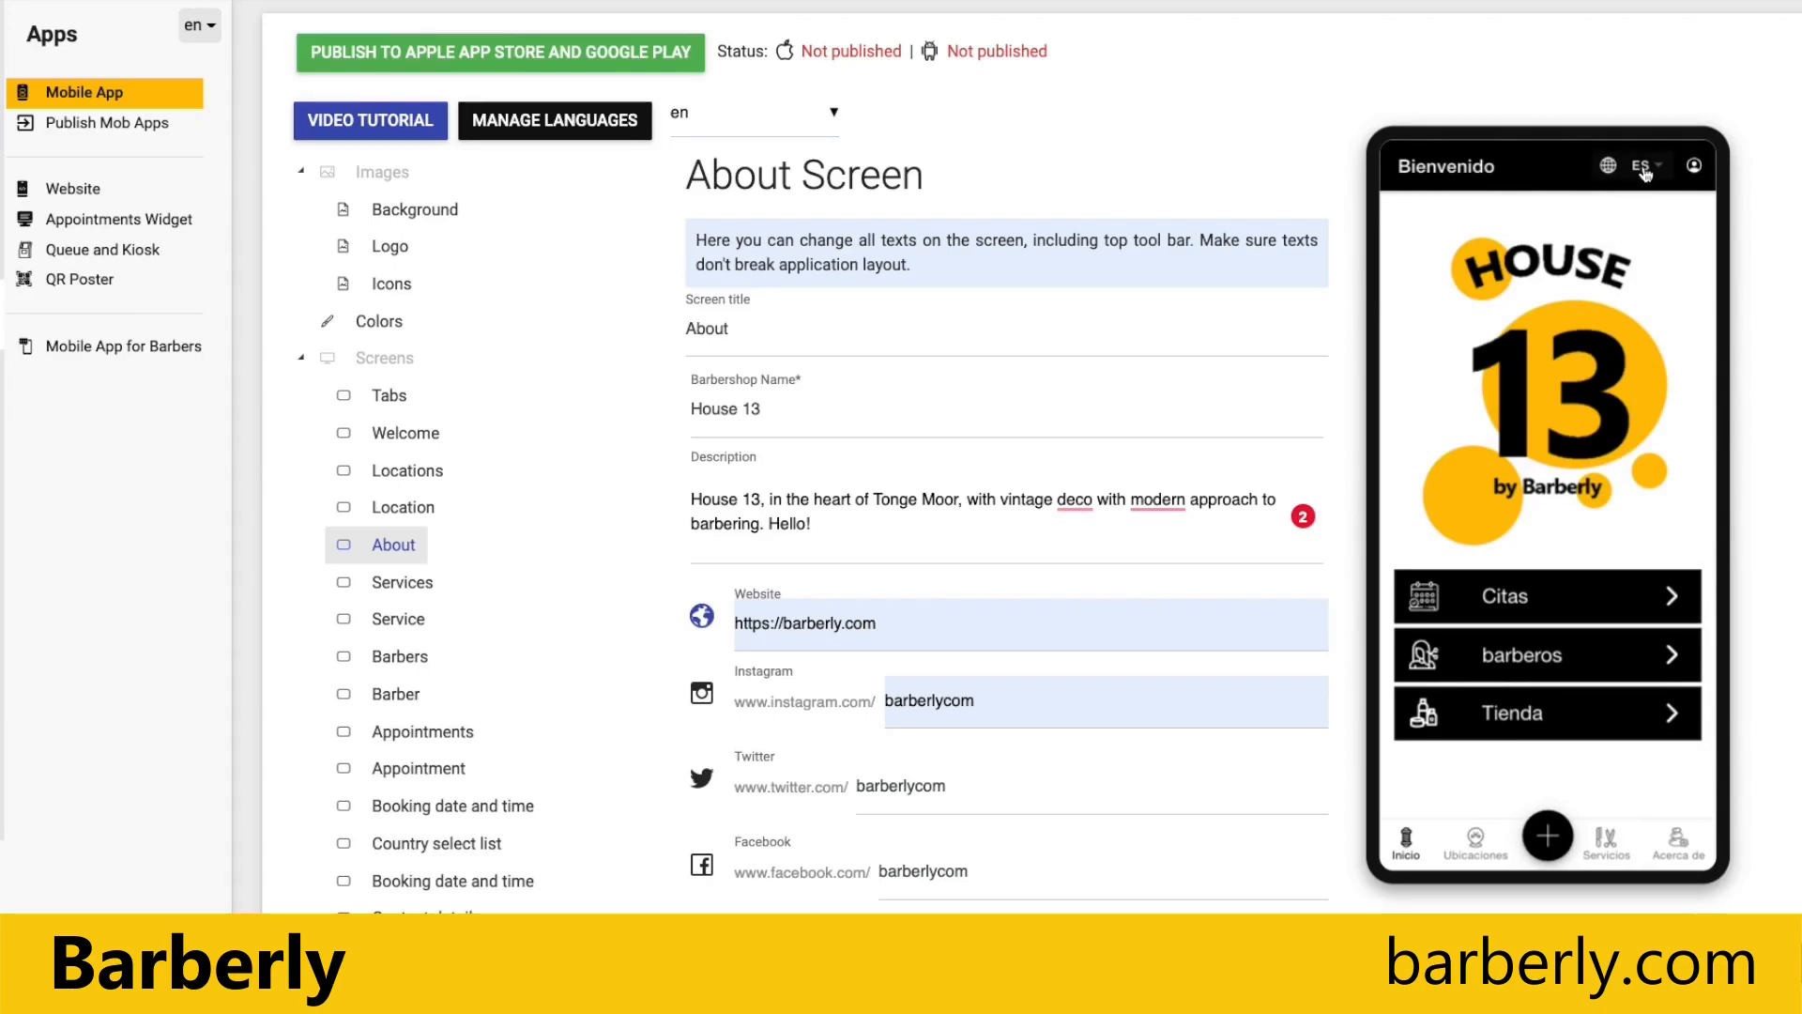
click(783, 113)
click(714, 151)
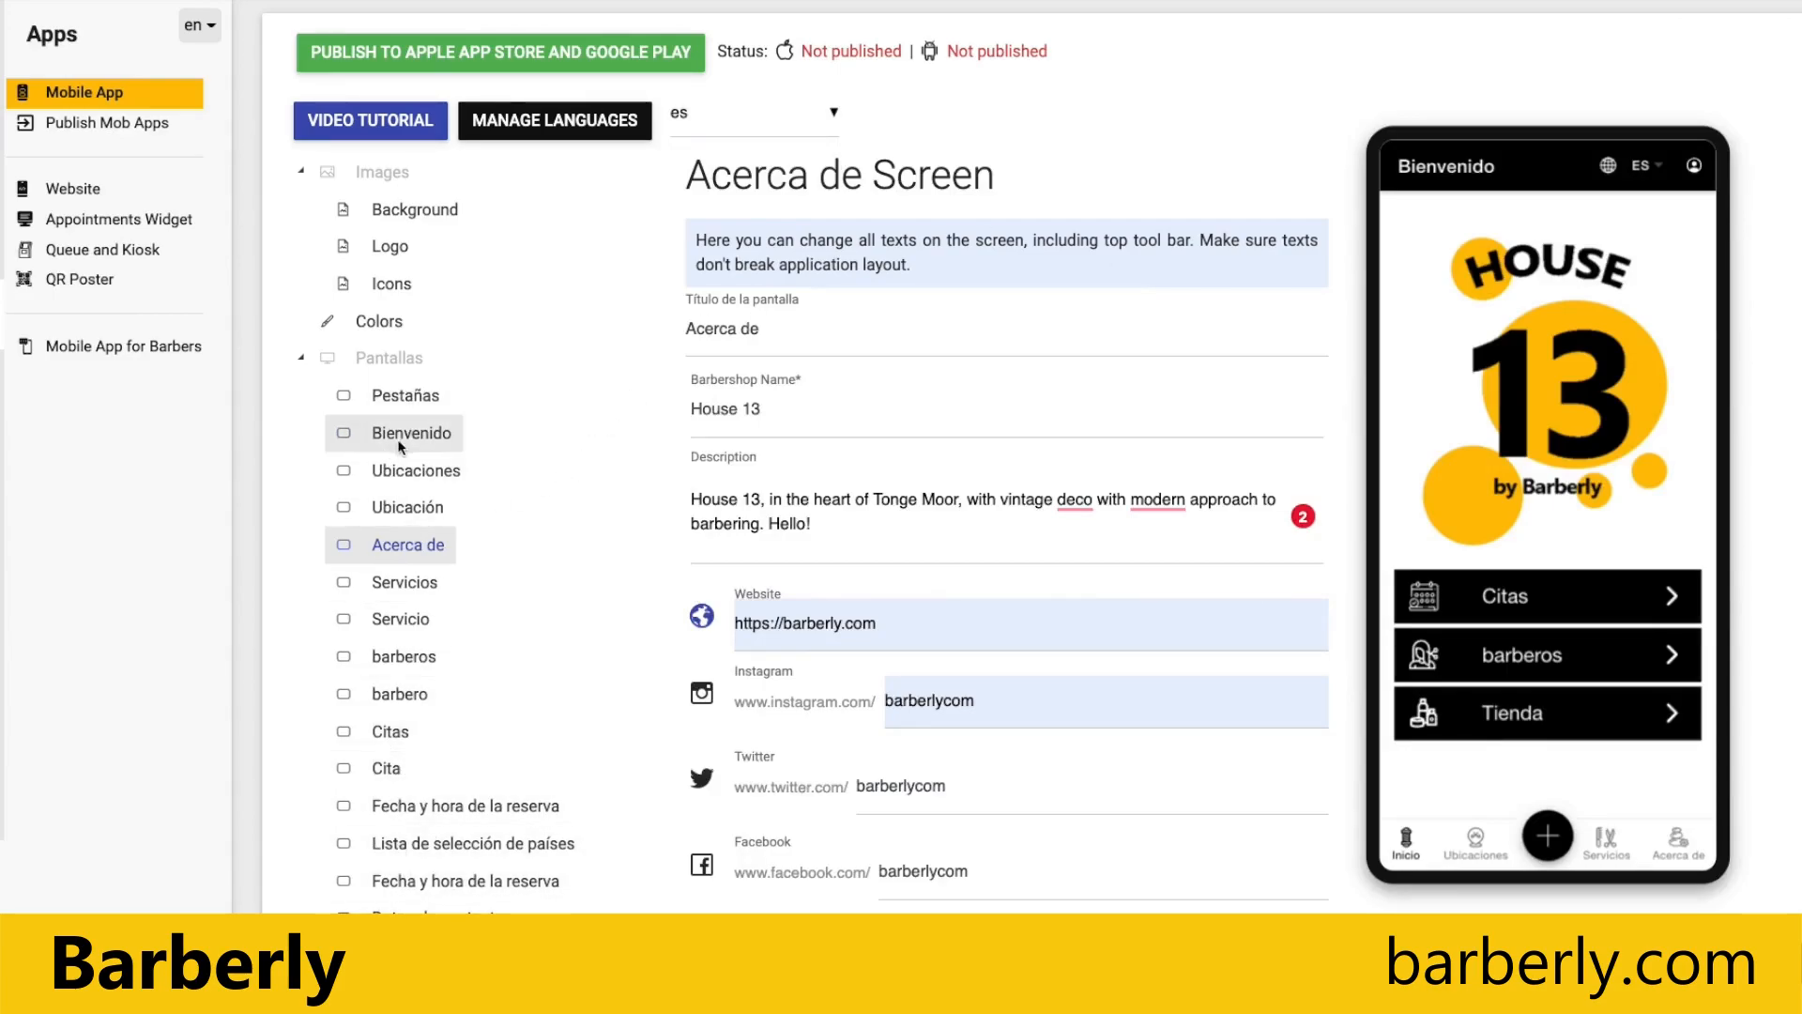
Step: Look through the Spanish texts of the Tabs, Welcome and Locations screens, then return the editor to English
click(417, 398)
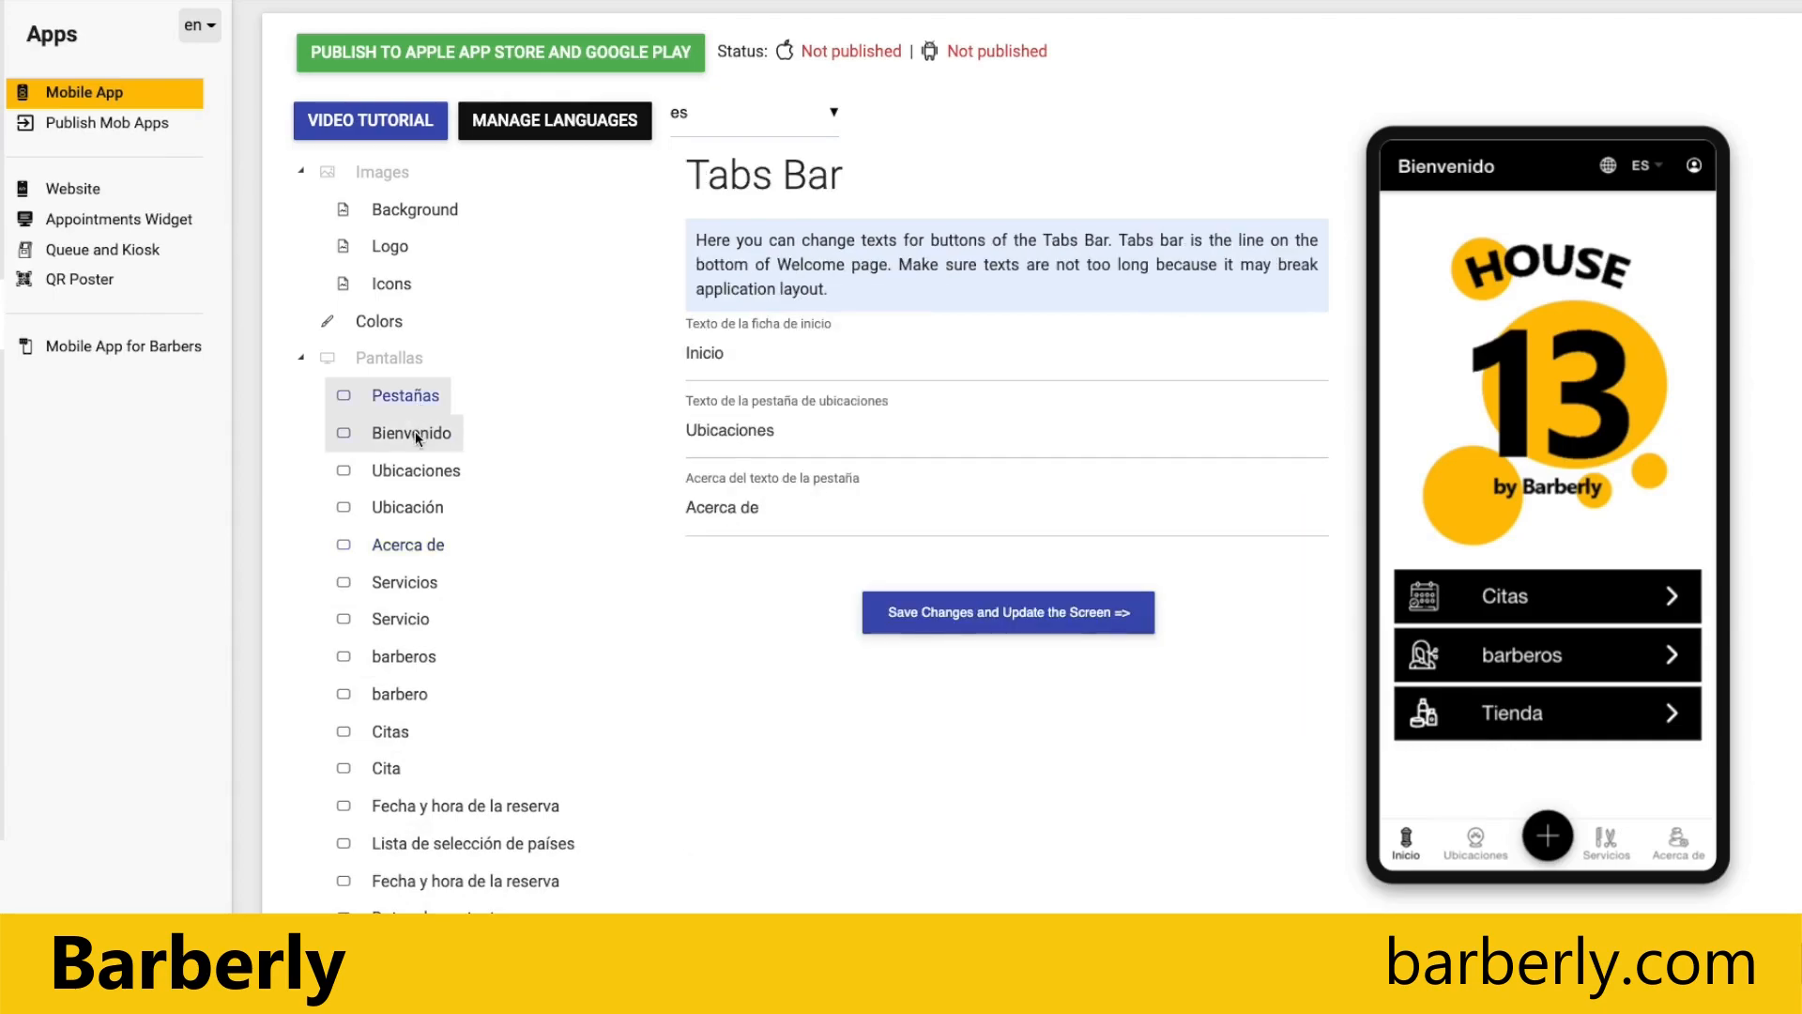
click(415, 433)
click(392, 469)
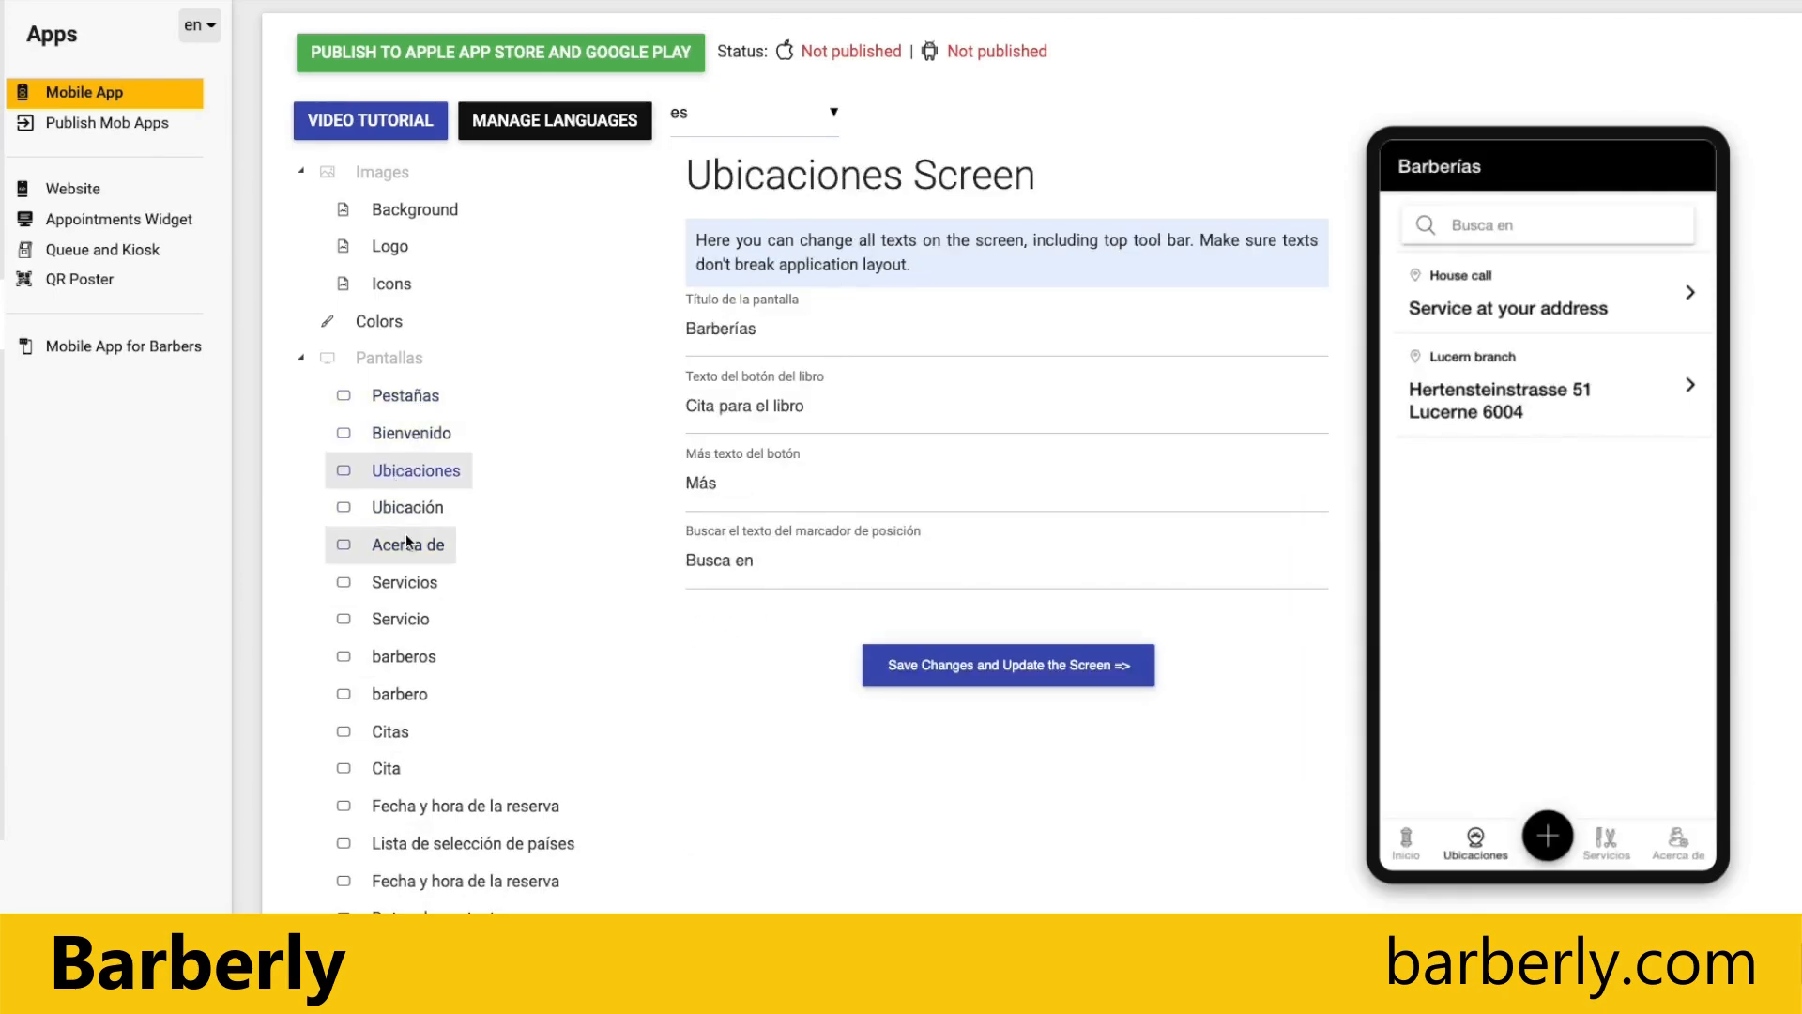
click(756, 130)
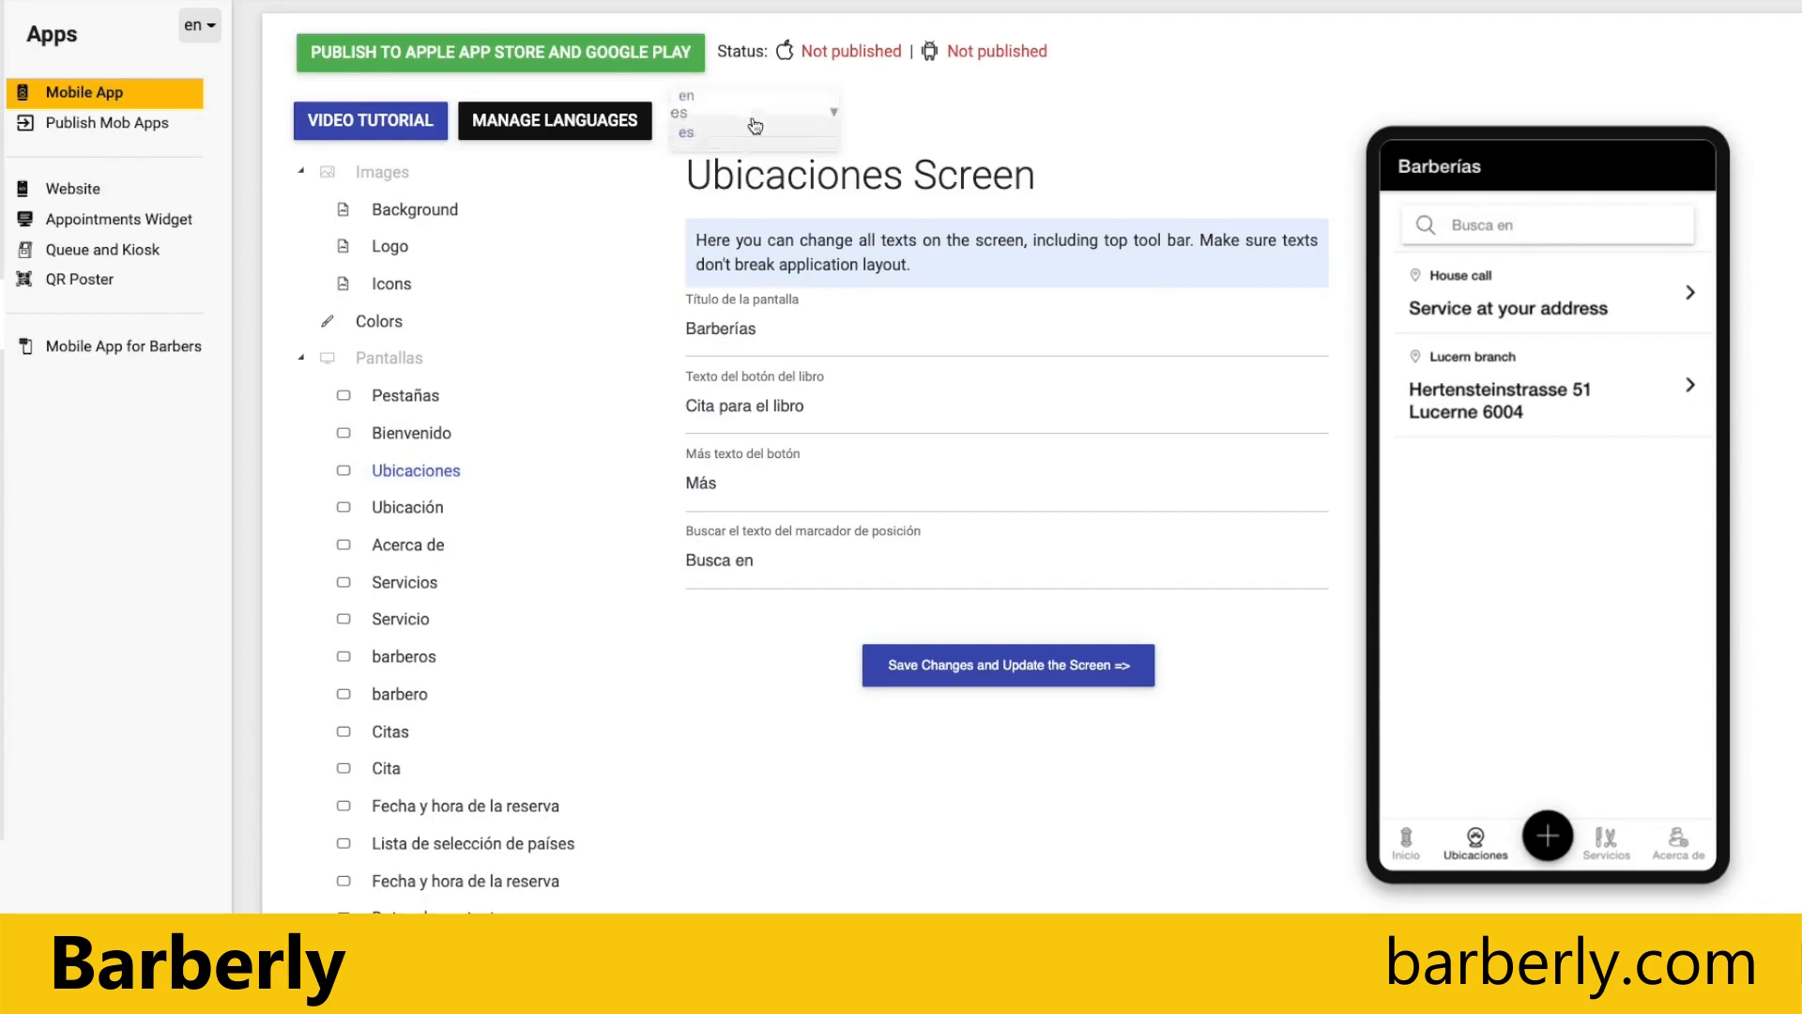
click(687, 107)
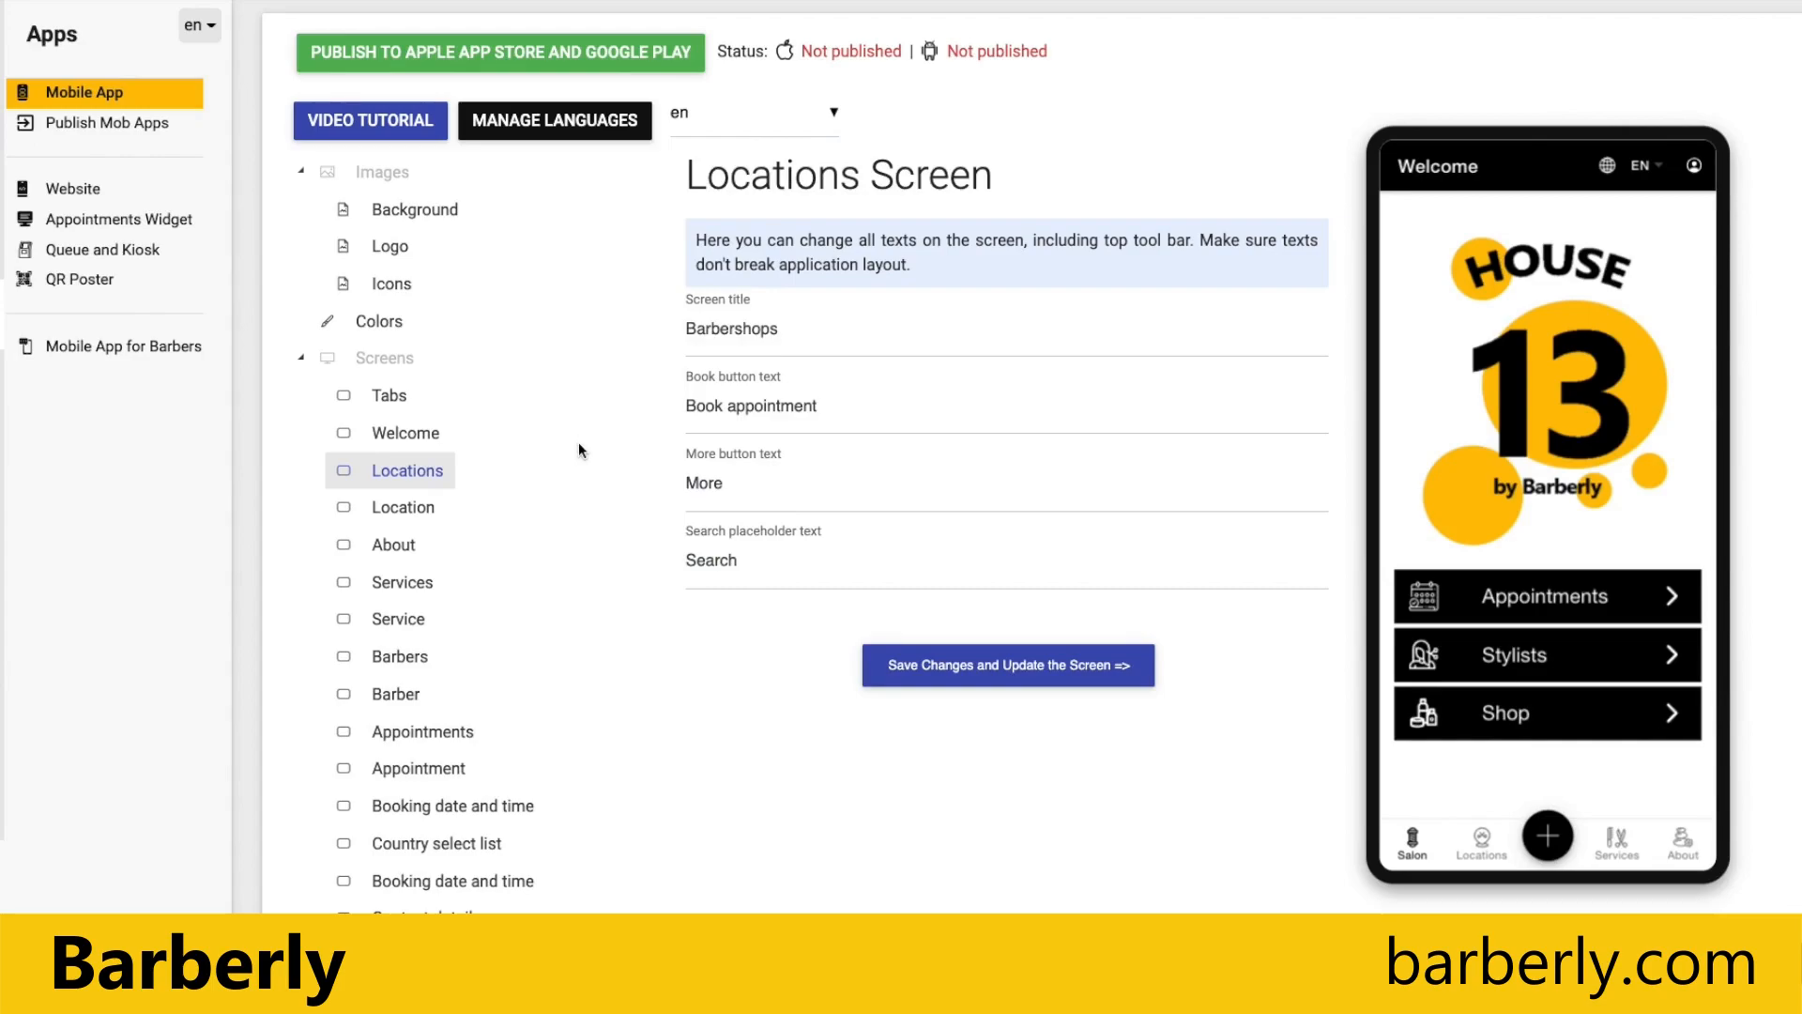
Step: Go to app store publishing and open the Apple App Store info form for the iOS application
scroll(583, 452, down, 2)
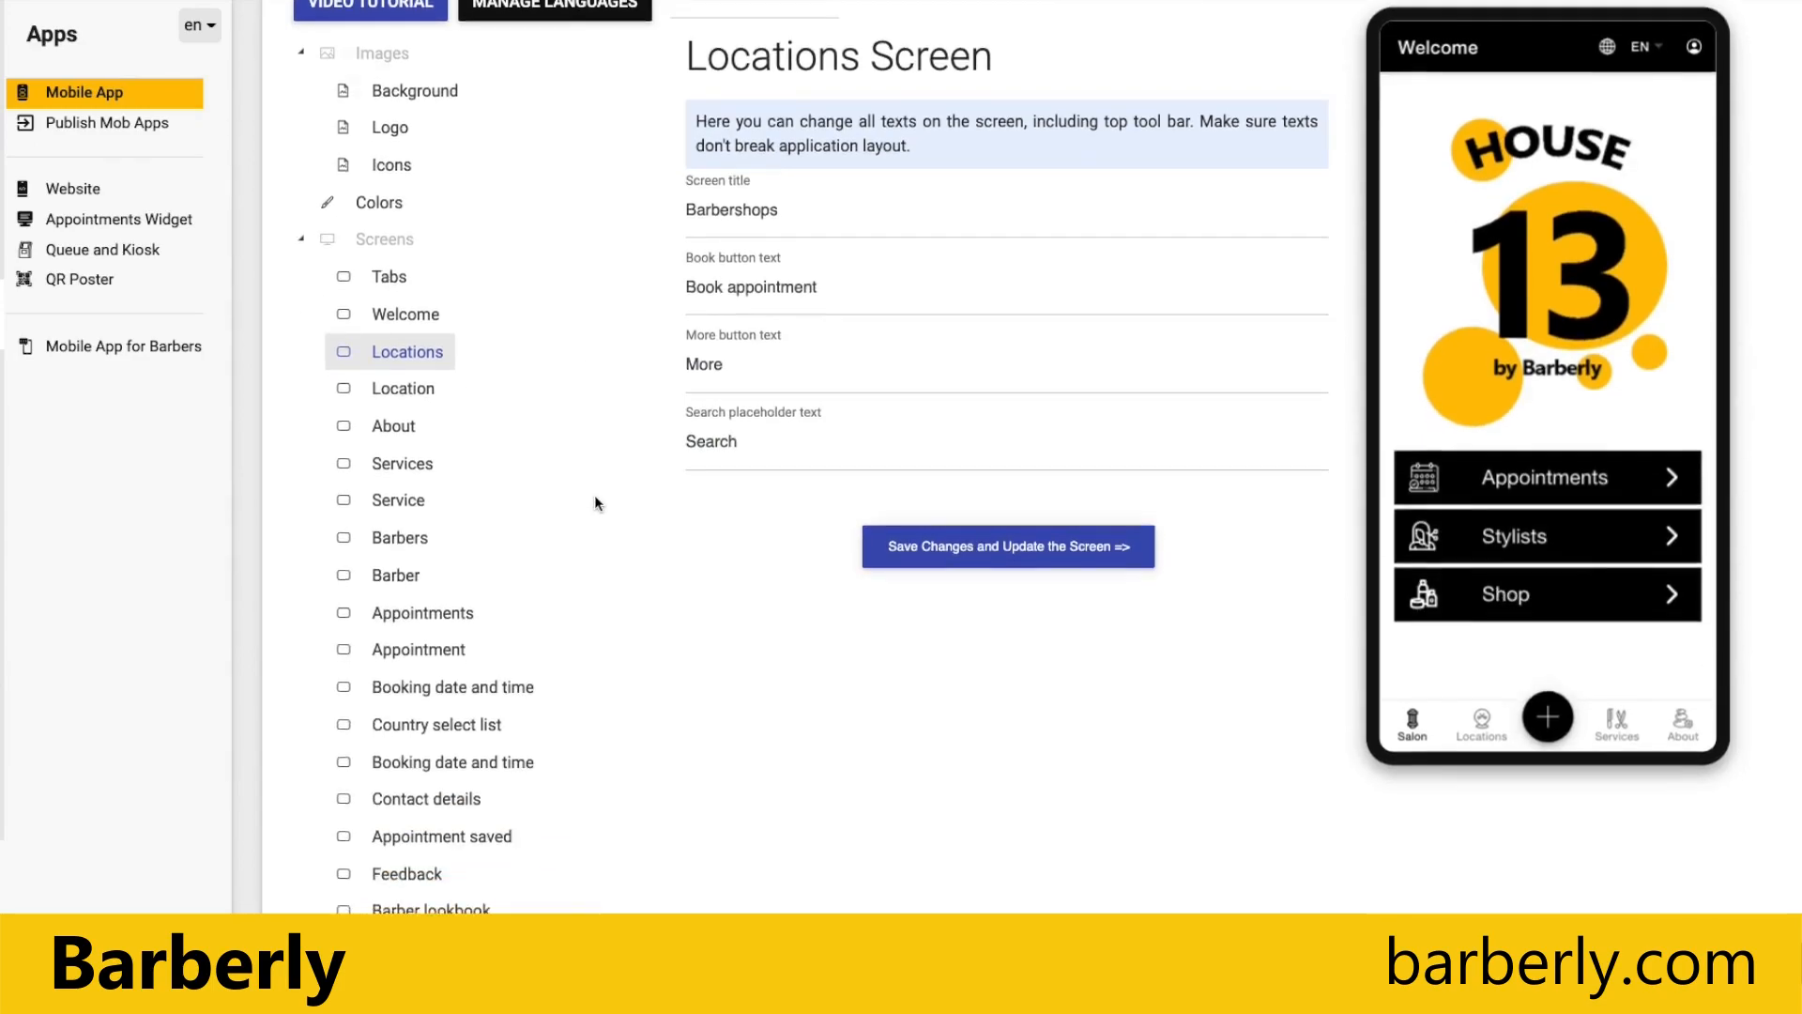
scroll(599, 508, down, 8)
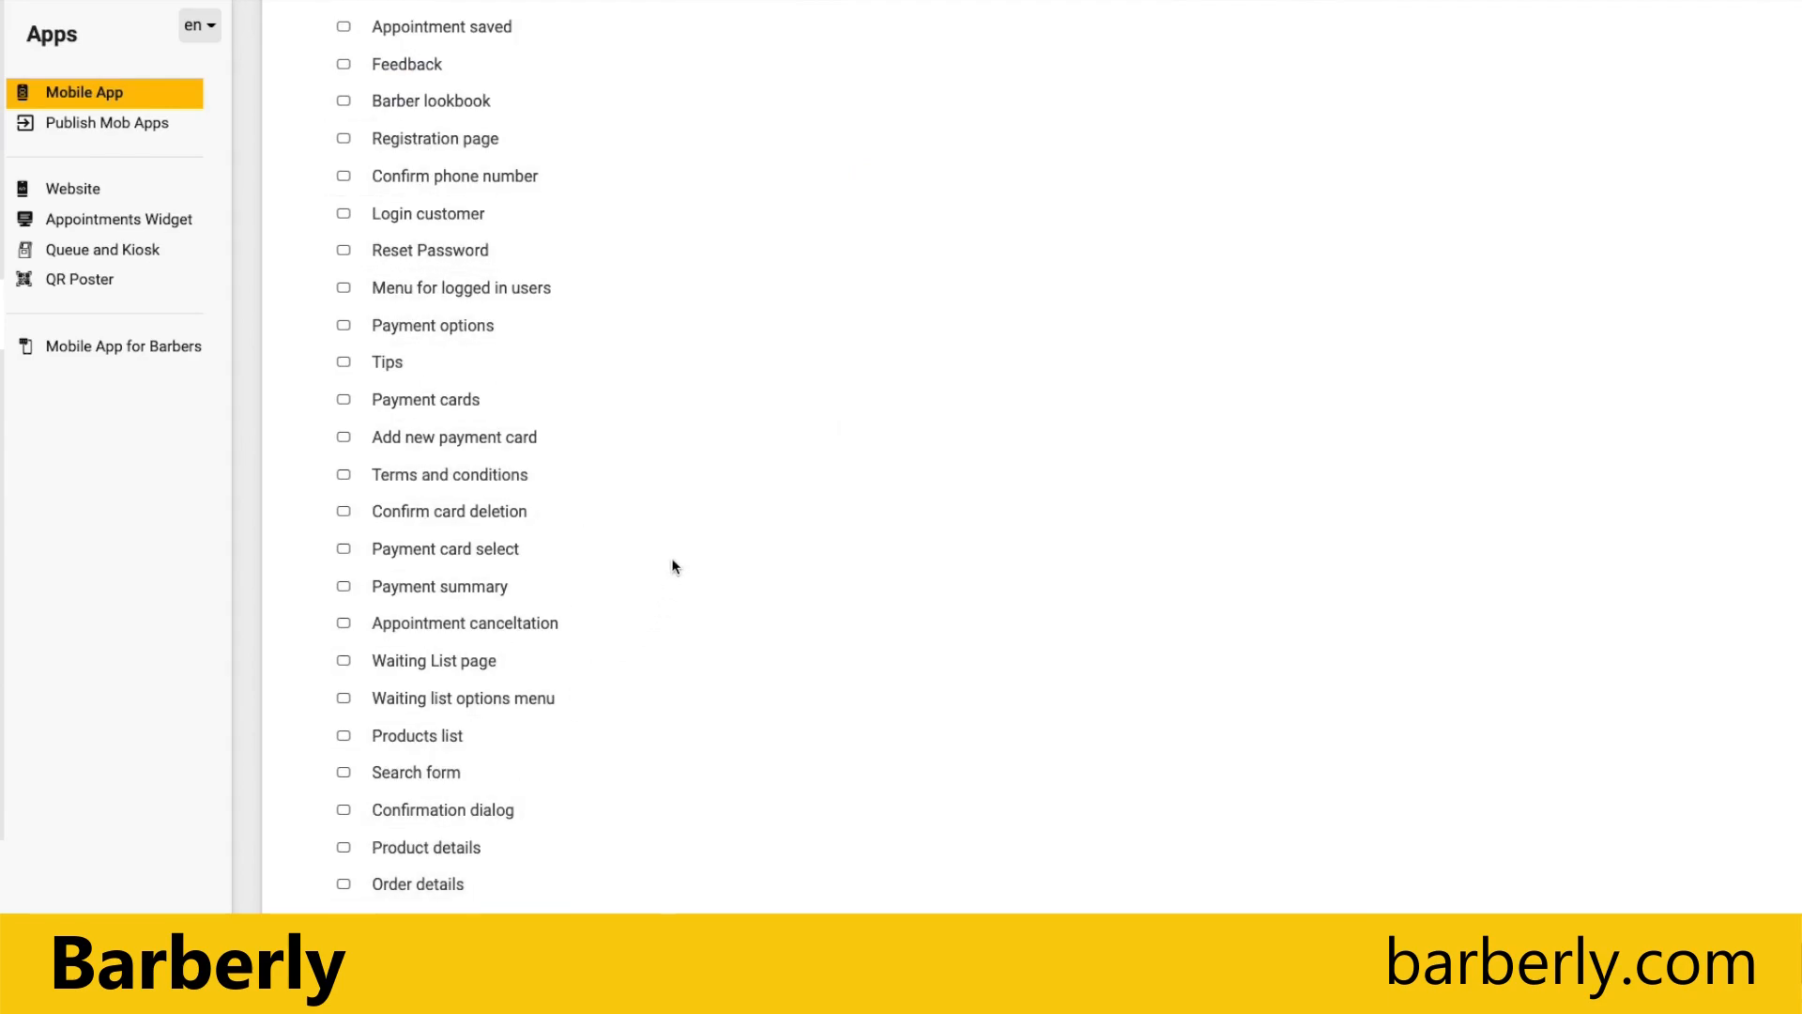
scroll(672, 563, up, 2)
scroll(672, 564, up, 8)
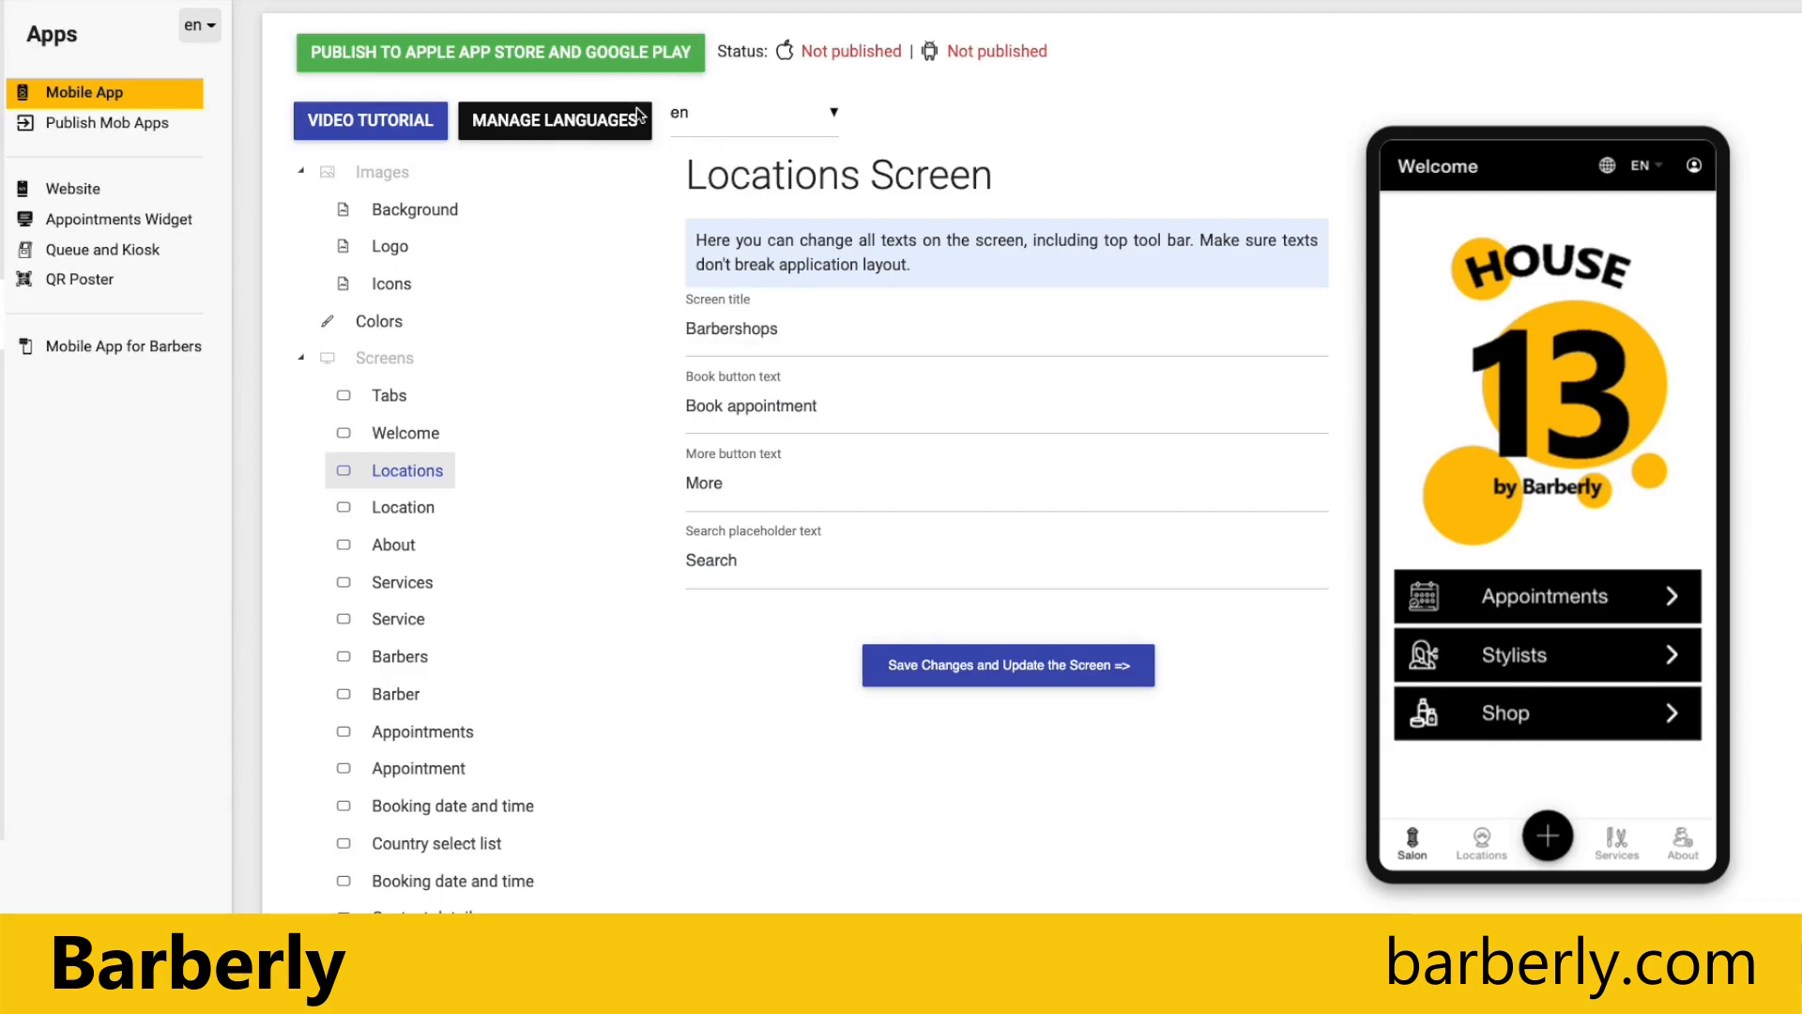
click(551, 54)
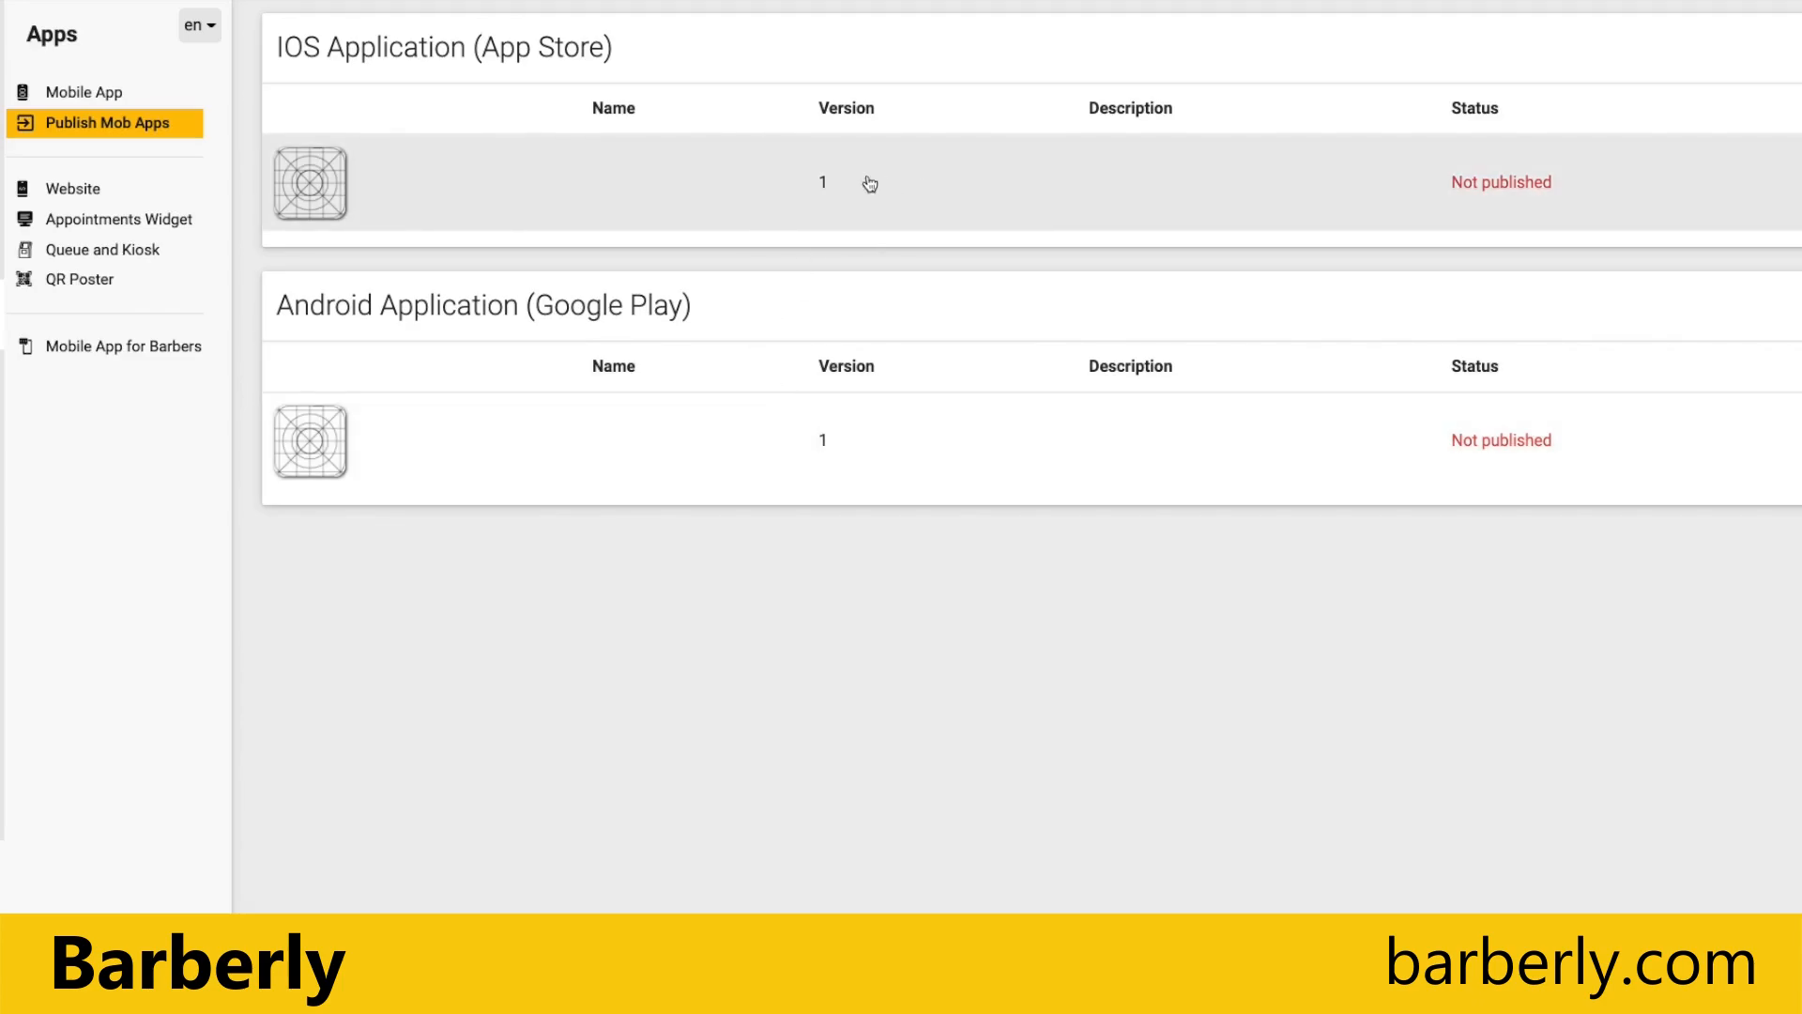
click(925, 189)
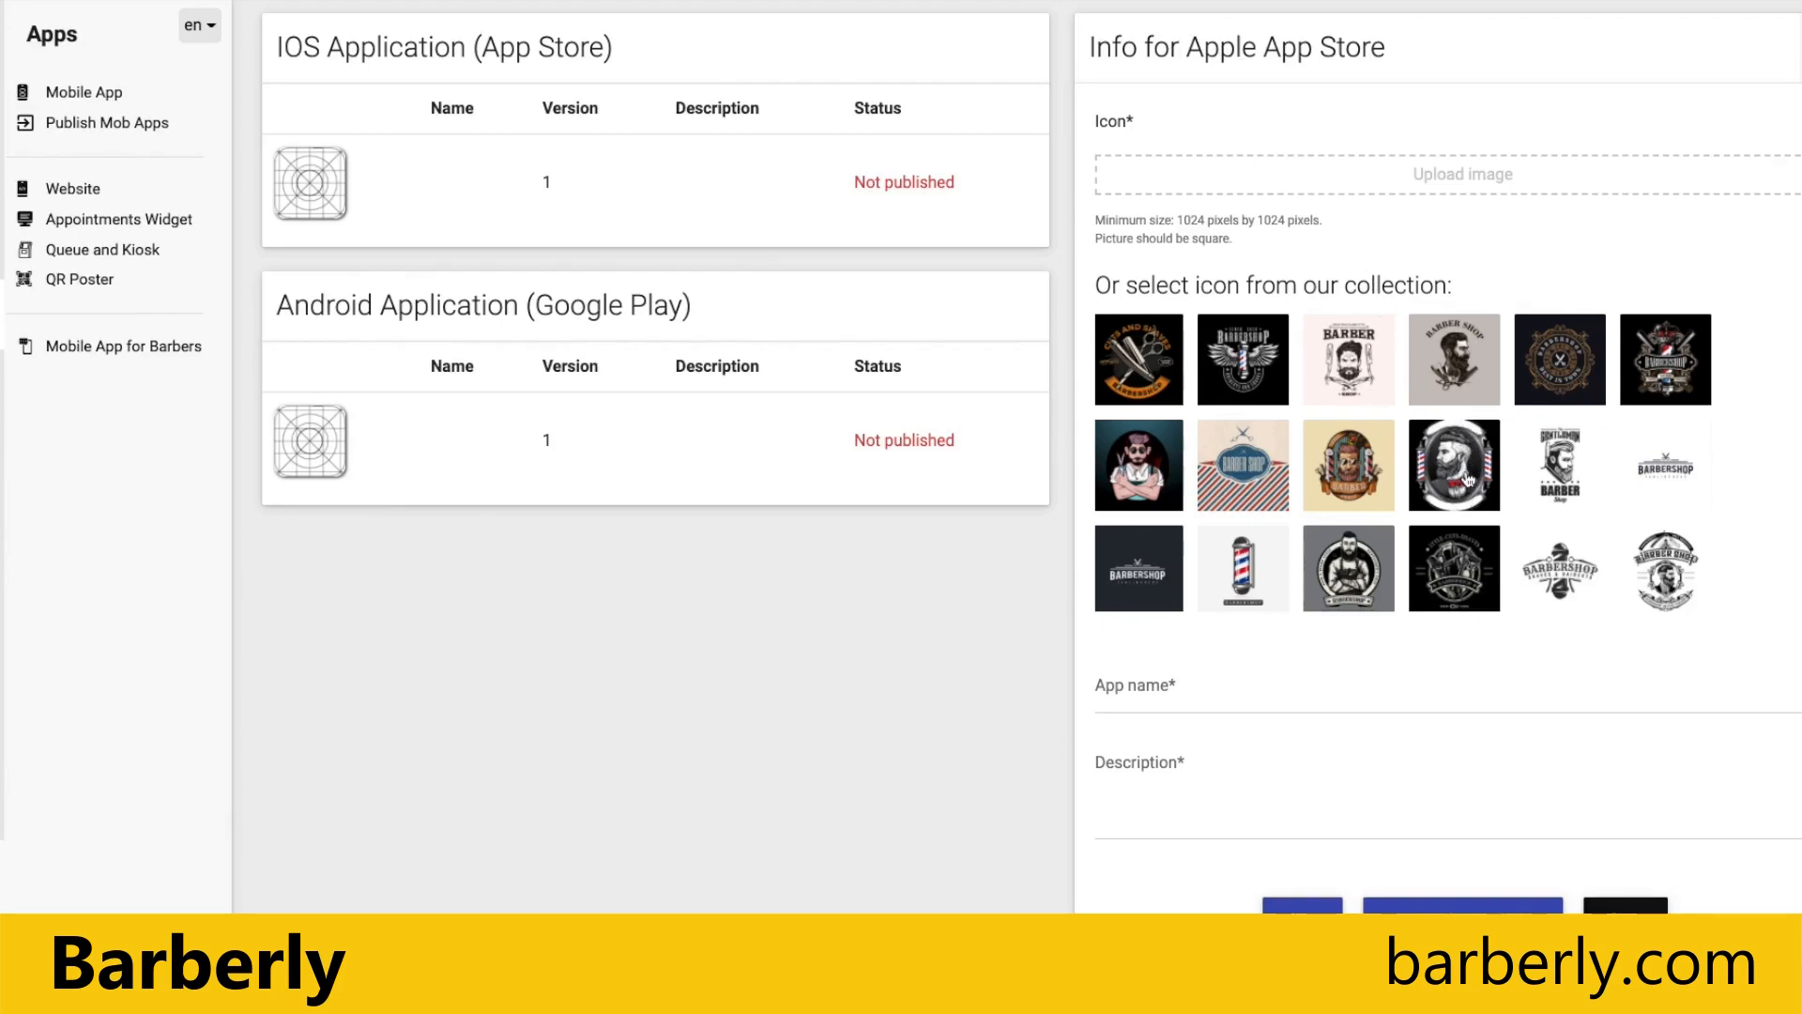
Step: Upload icon.png from the Demo folder as the App Store icon and enlarge the crop area around the whole circle
scroll(1469, 479, down, 5)
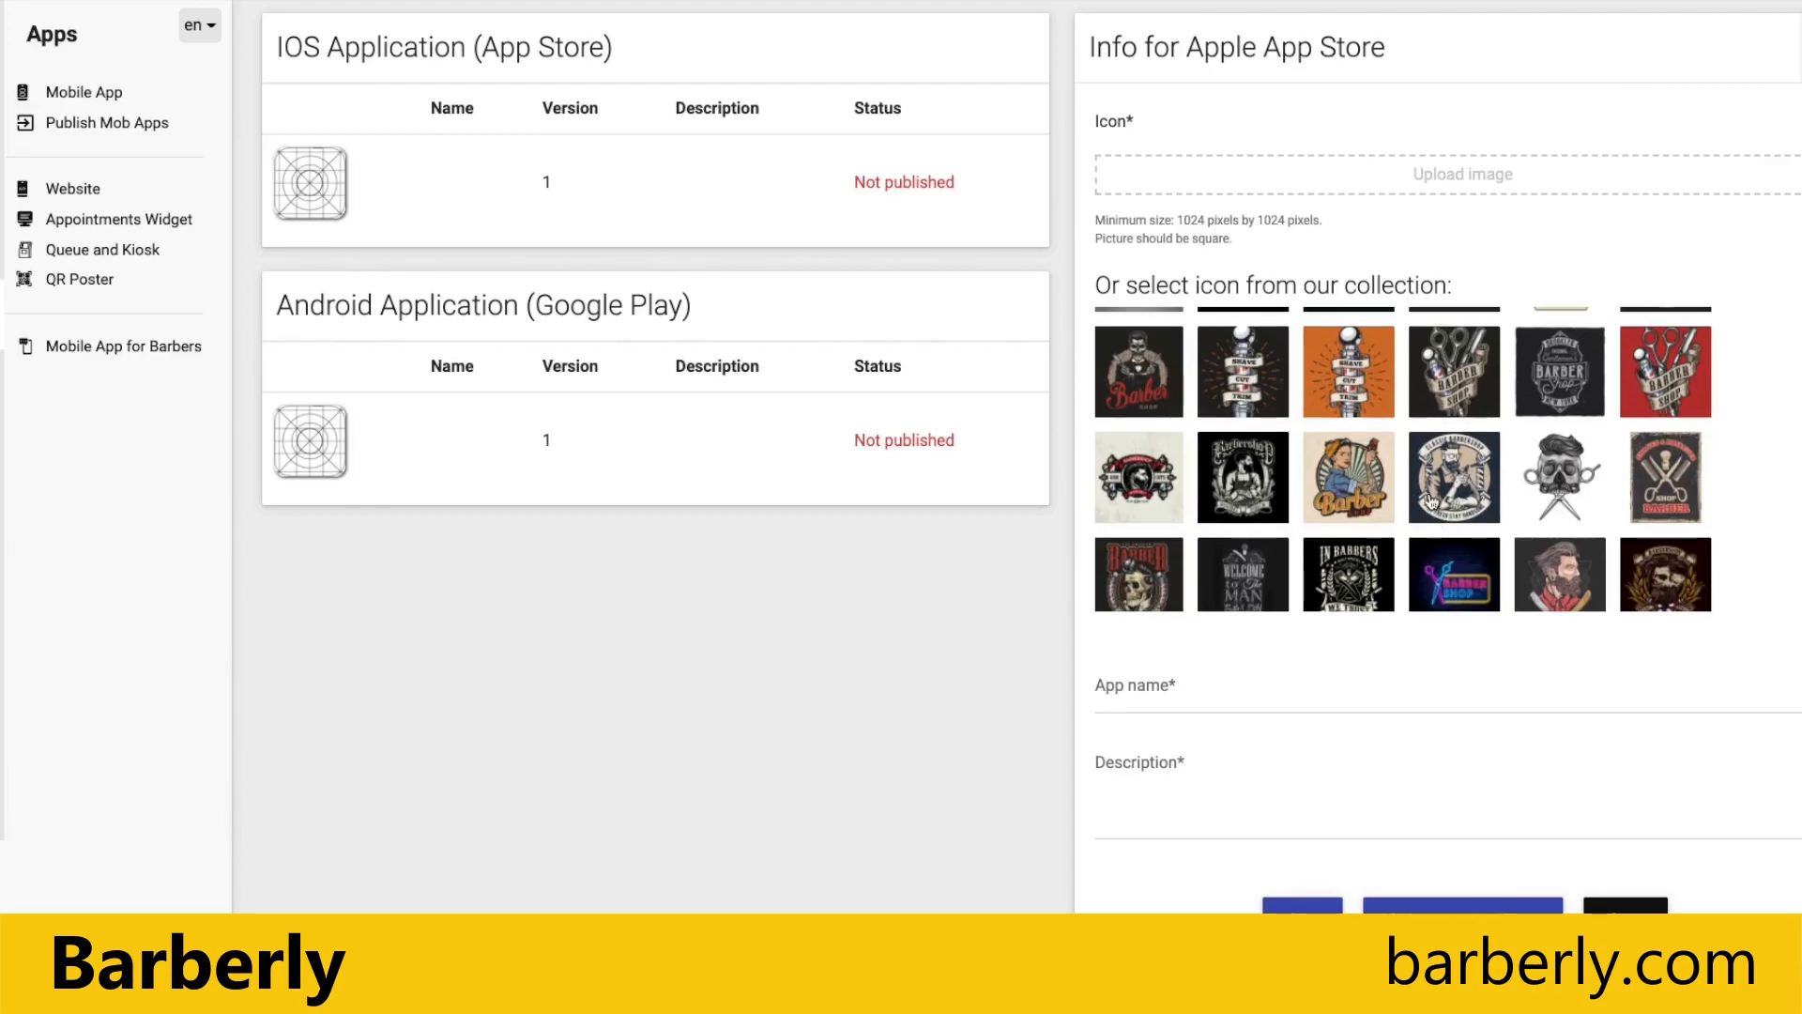
scroll(1460, 469, down, 5)
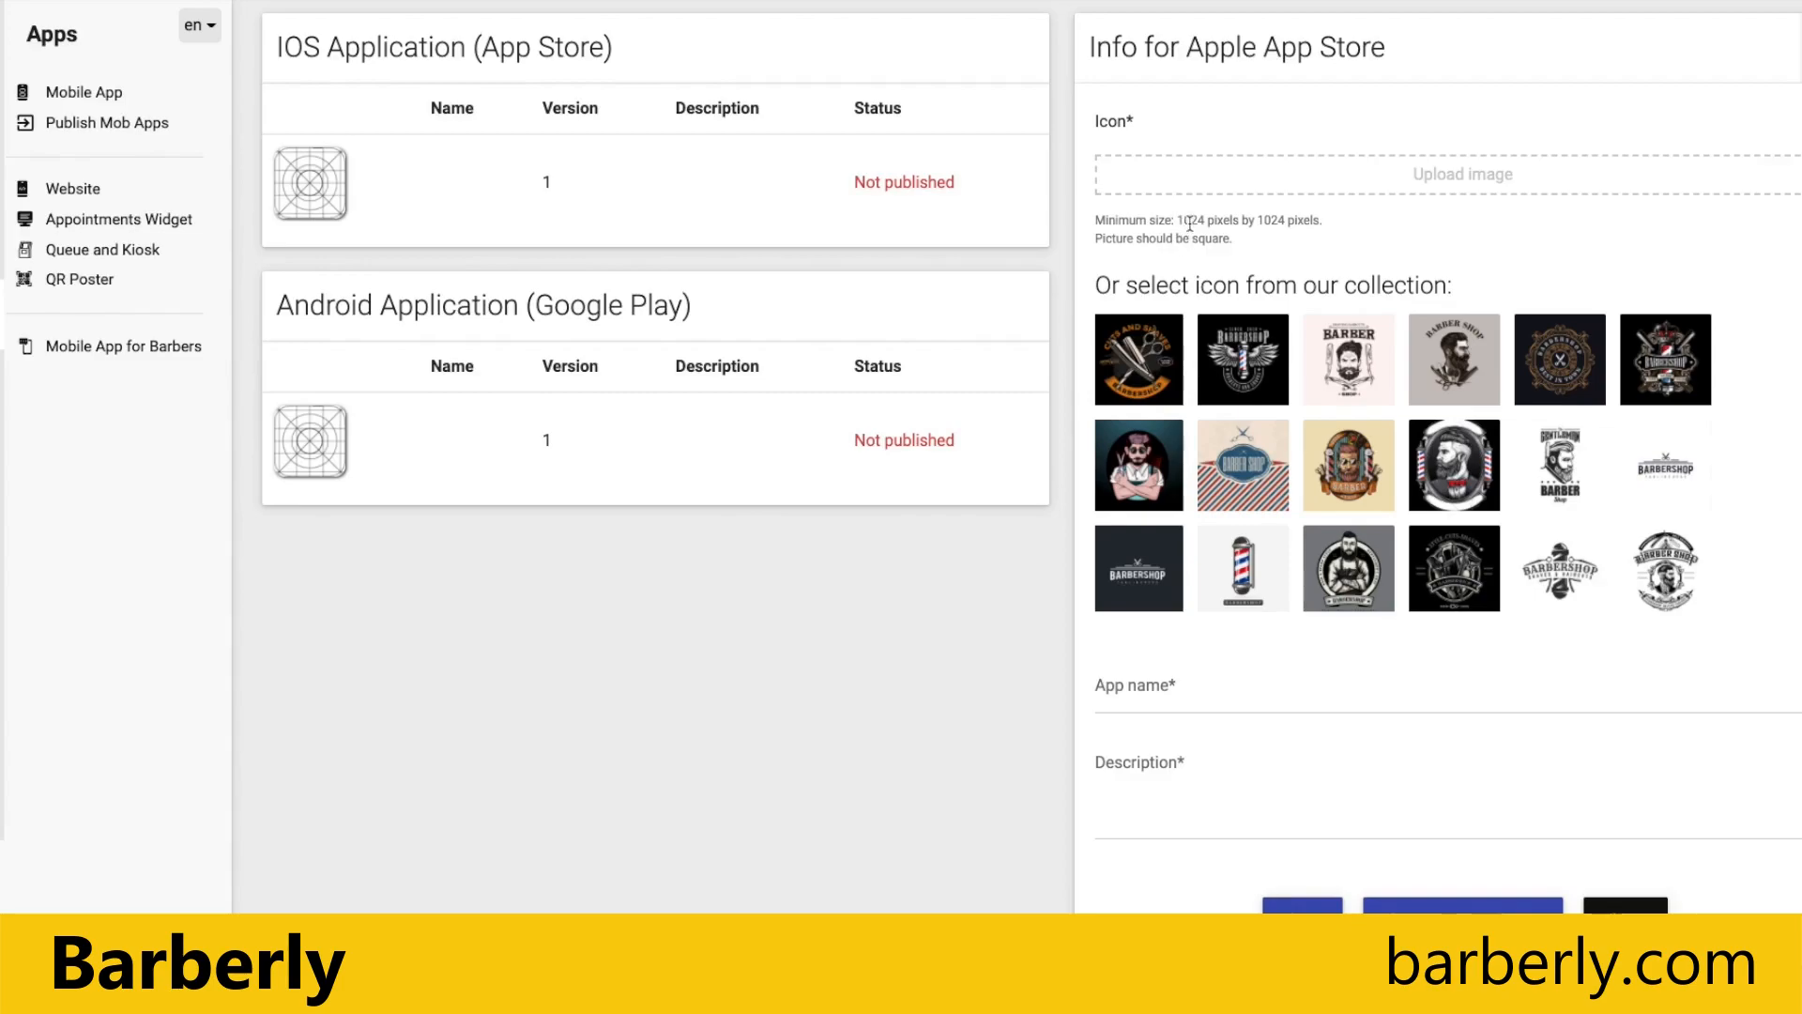
drag(1177, 220, 1315, 238)
click(1256, 247)
click(1450, 188)
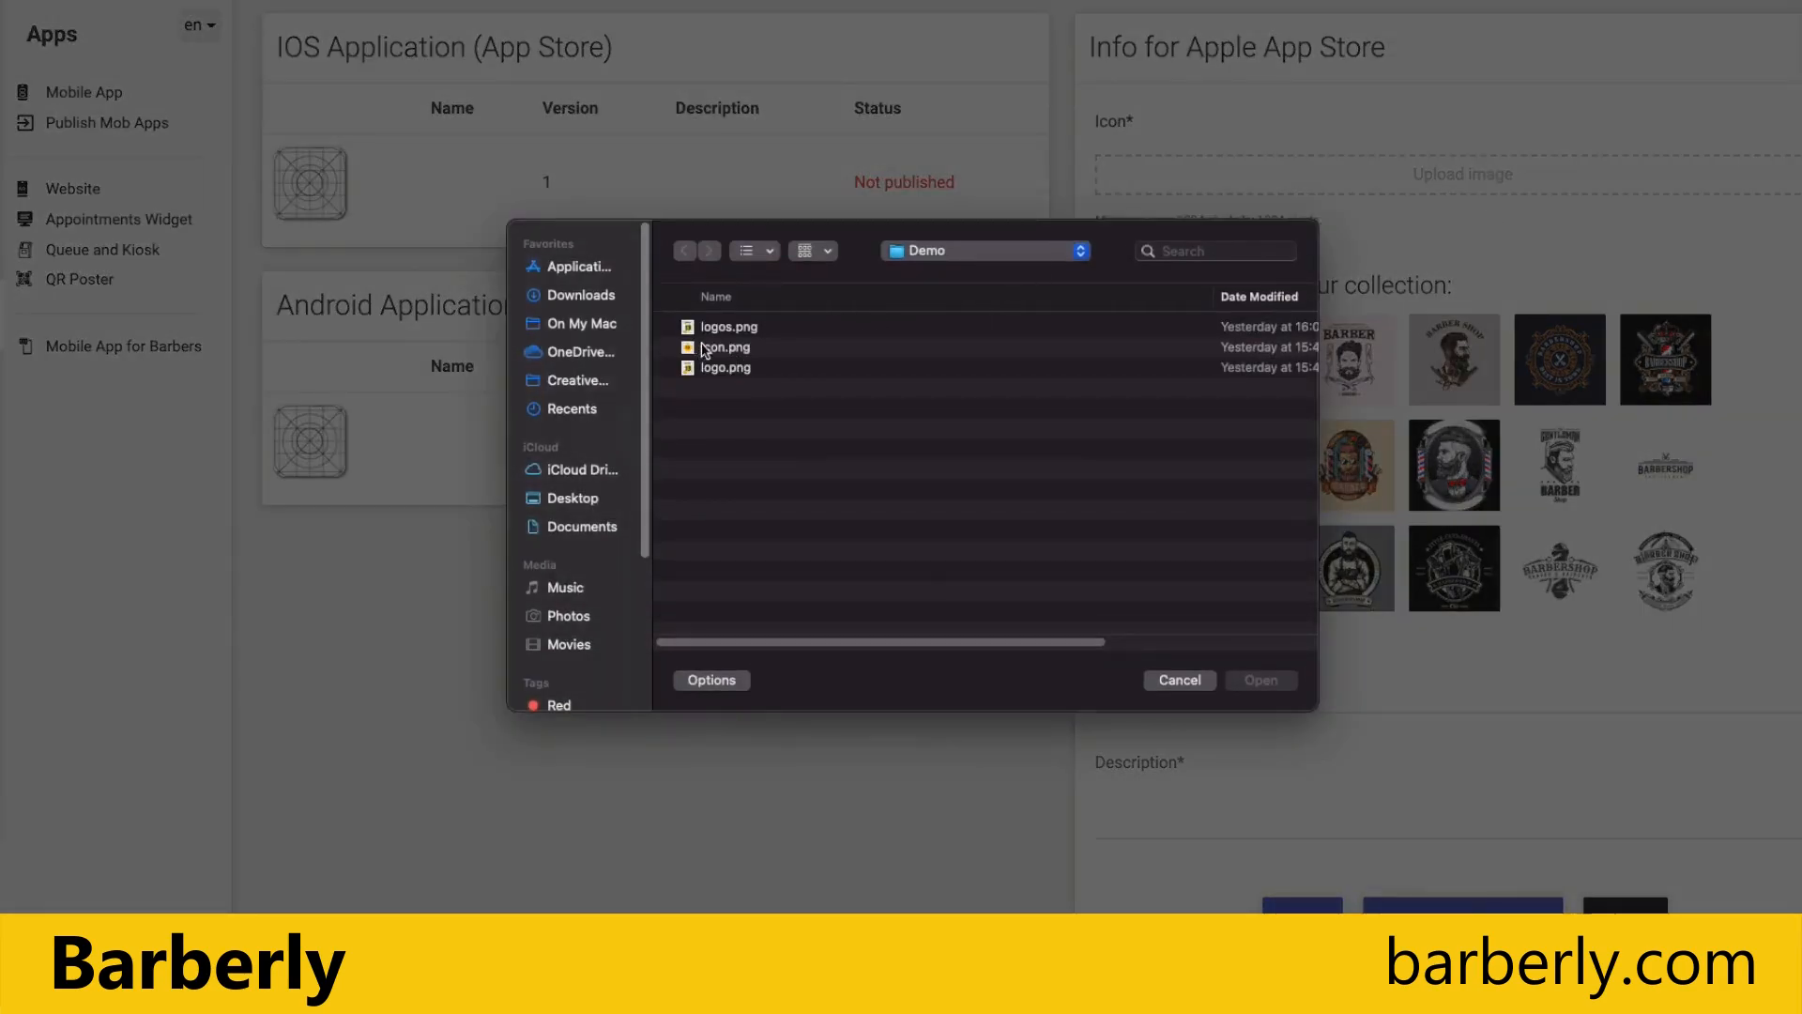
double_click(724, 350)
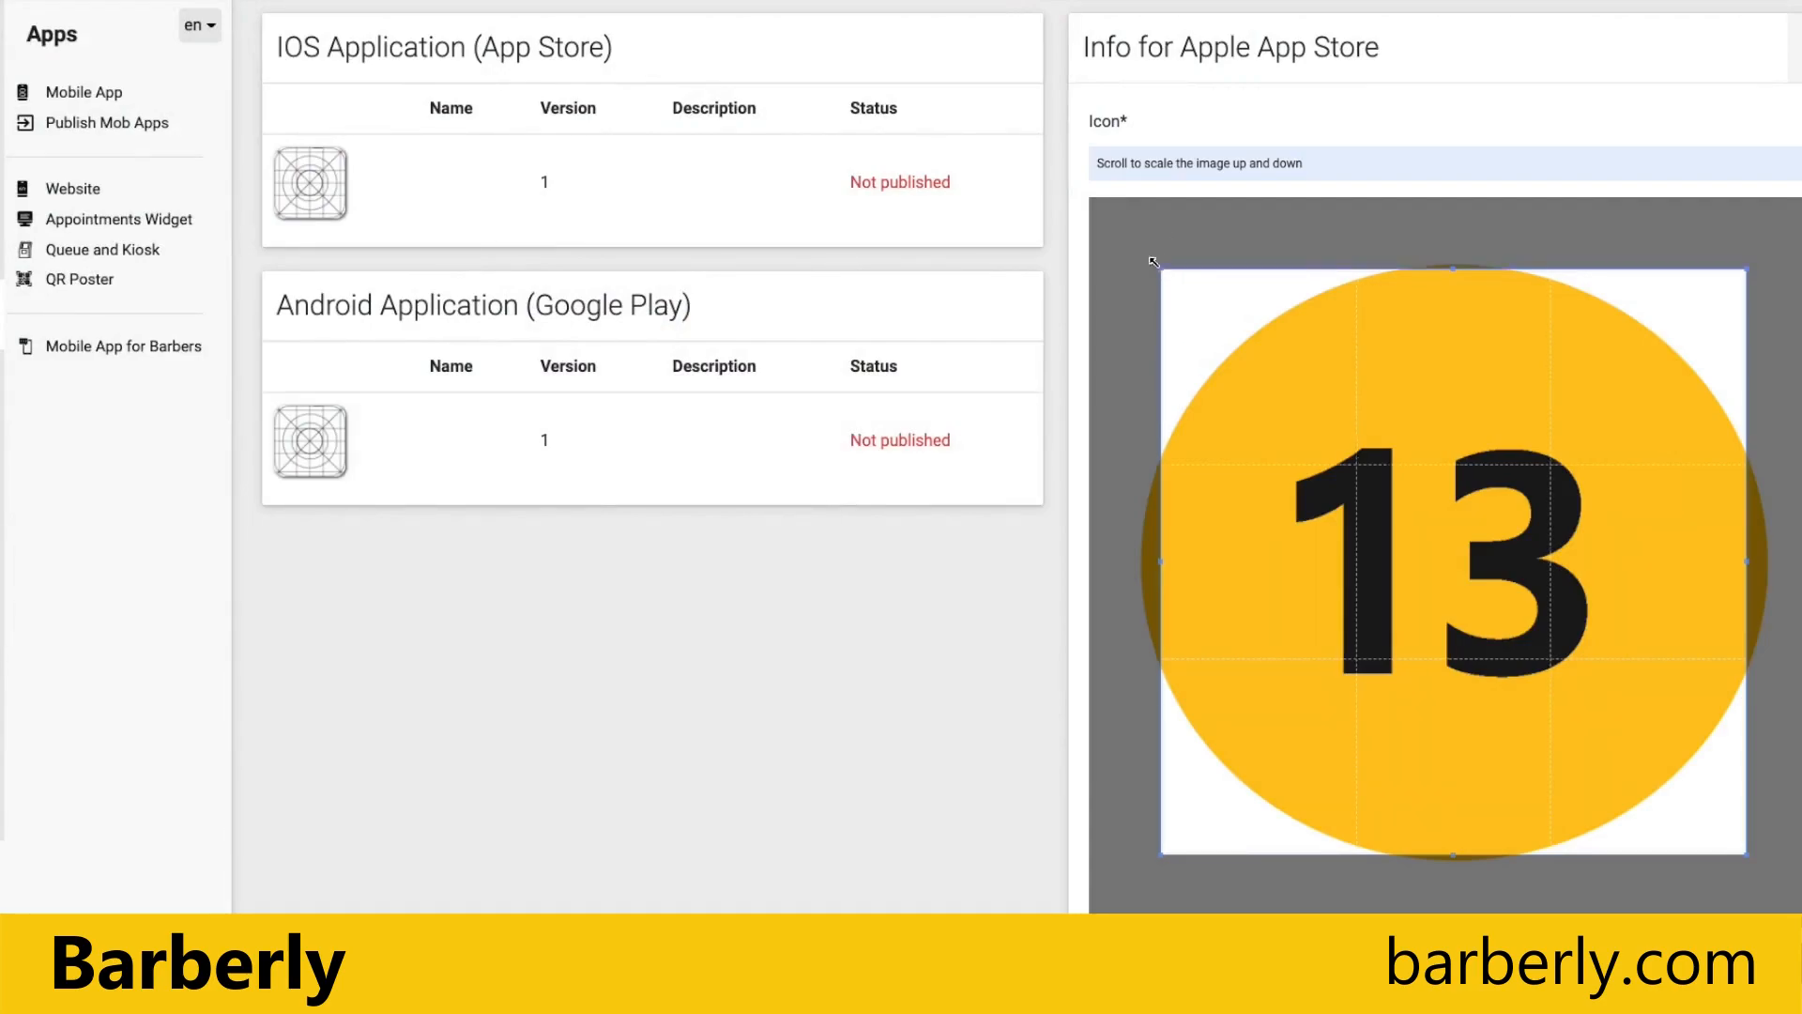
drag(1162, 270, 1074, 204)
drag(1748, 856, 1801, 929)
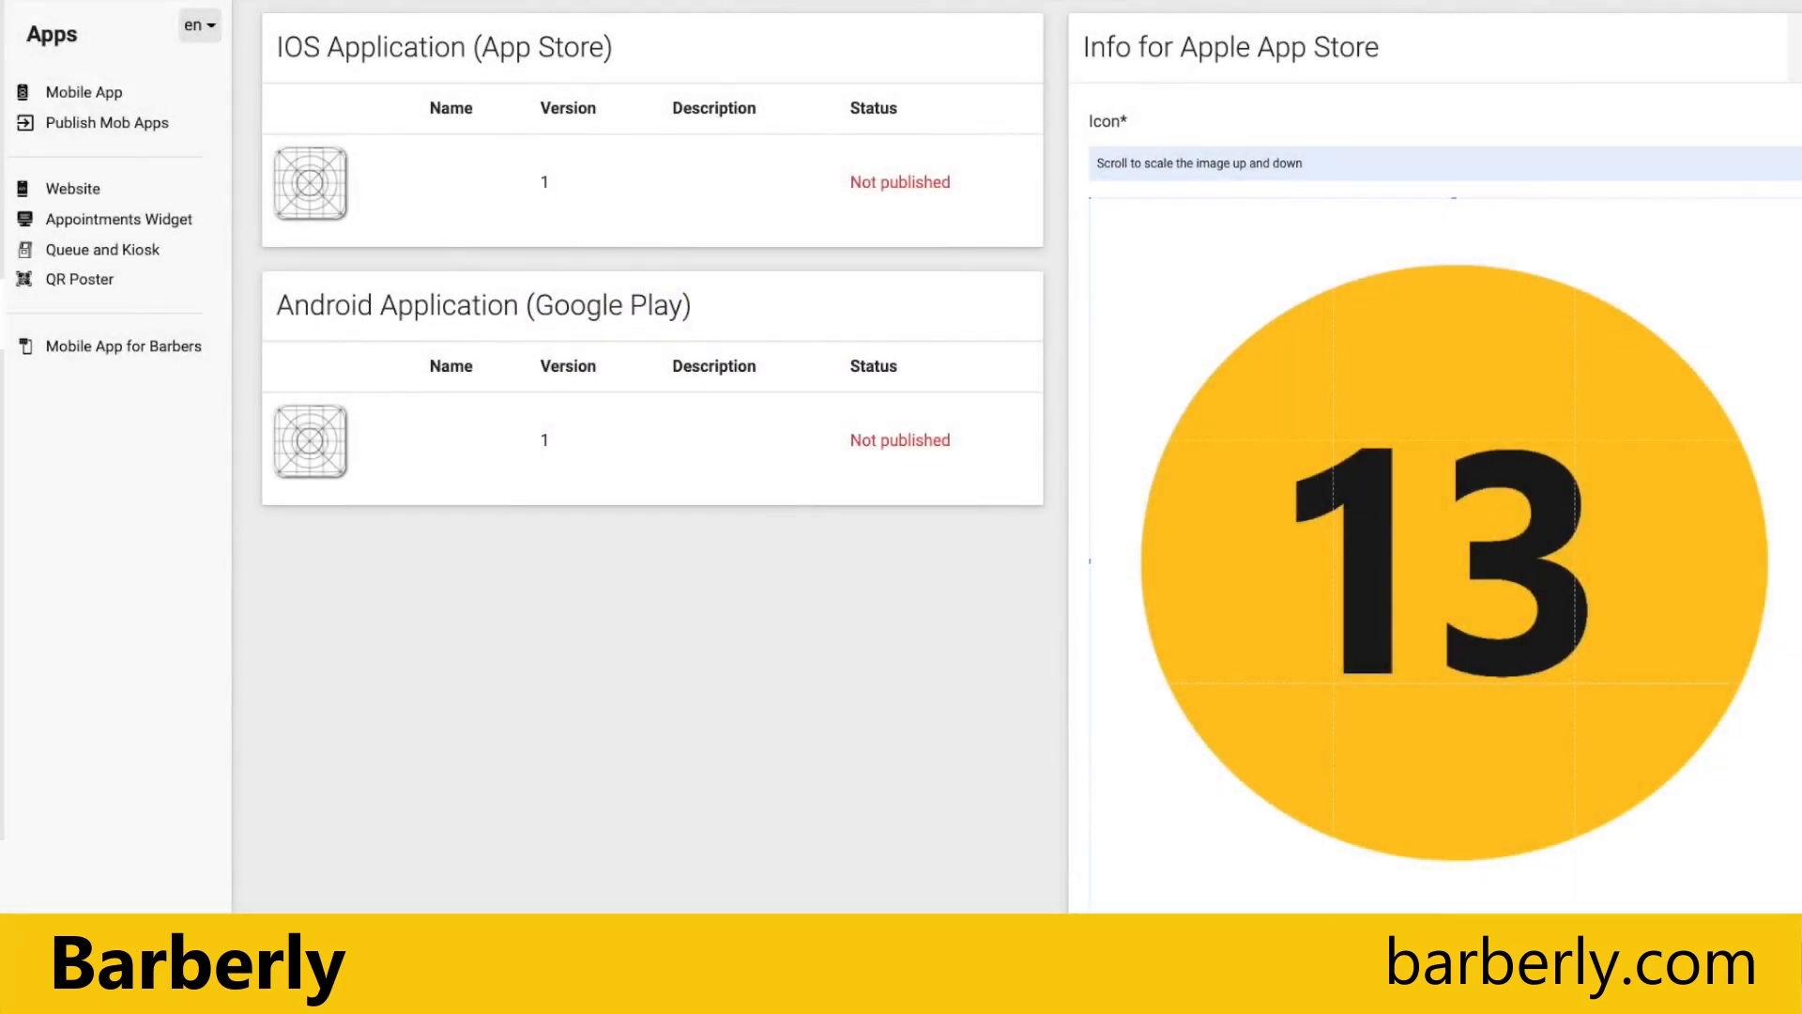
Step: Set the app name in the Apple App Store info to House 13
scroll(1014, 469, down, 8)
scroll(1399, 676, down, 5)
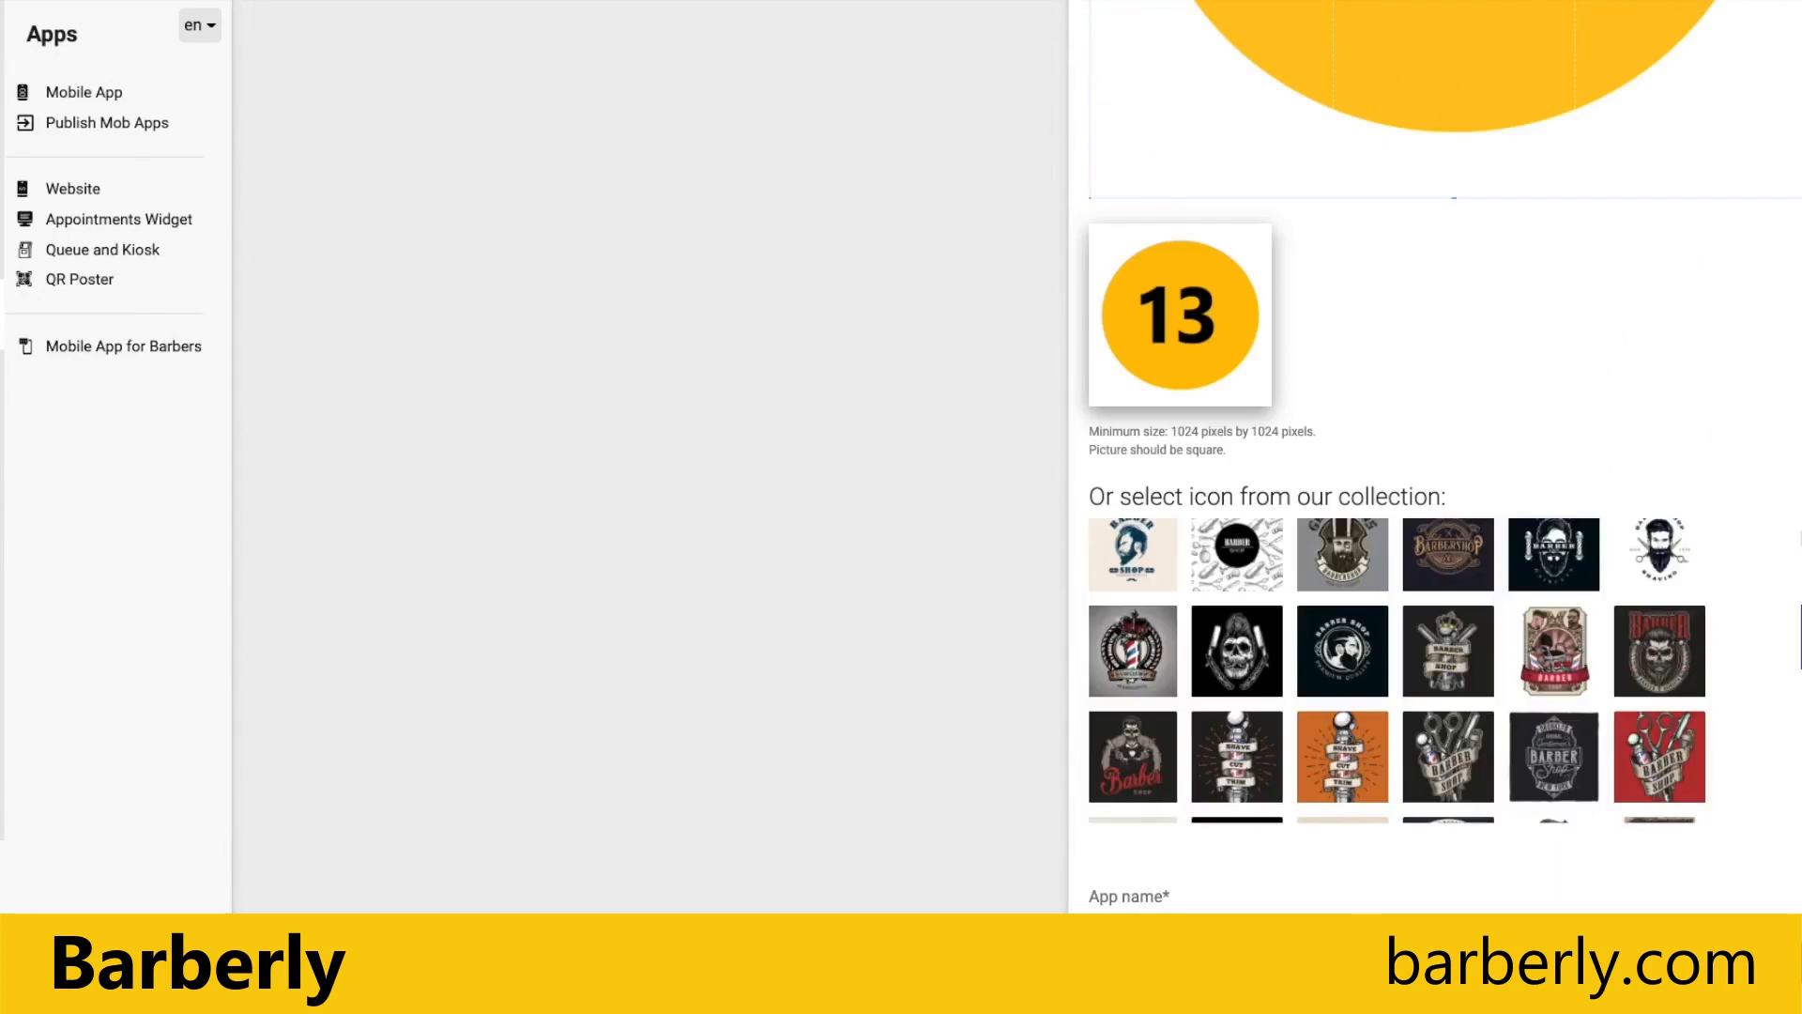
scroll(1427, 892, down, 2)
click(1179, 724)
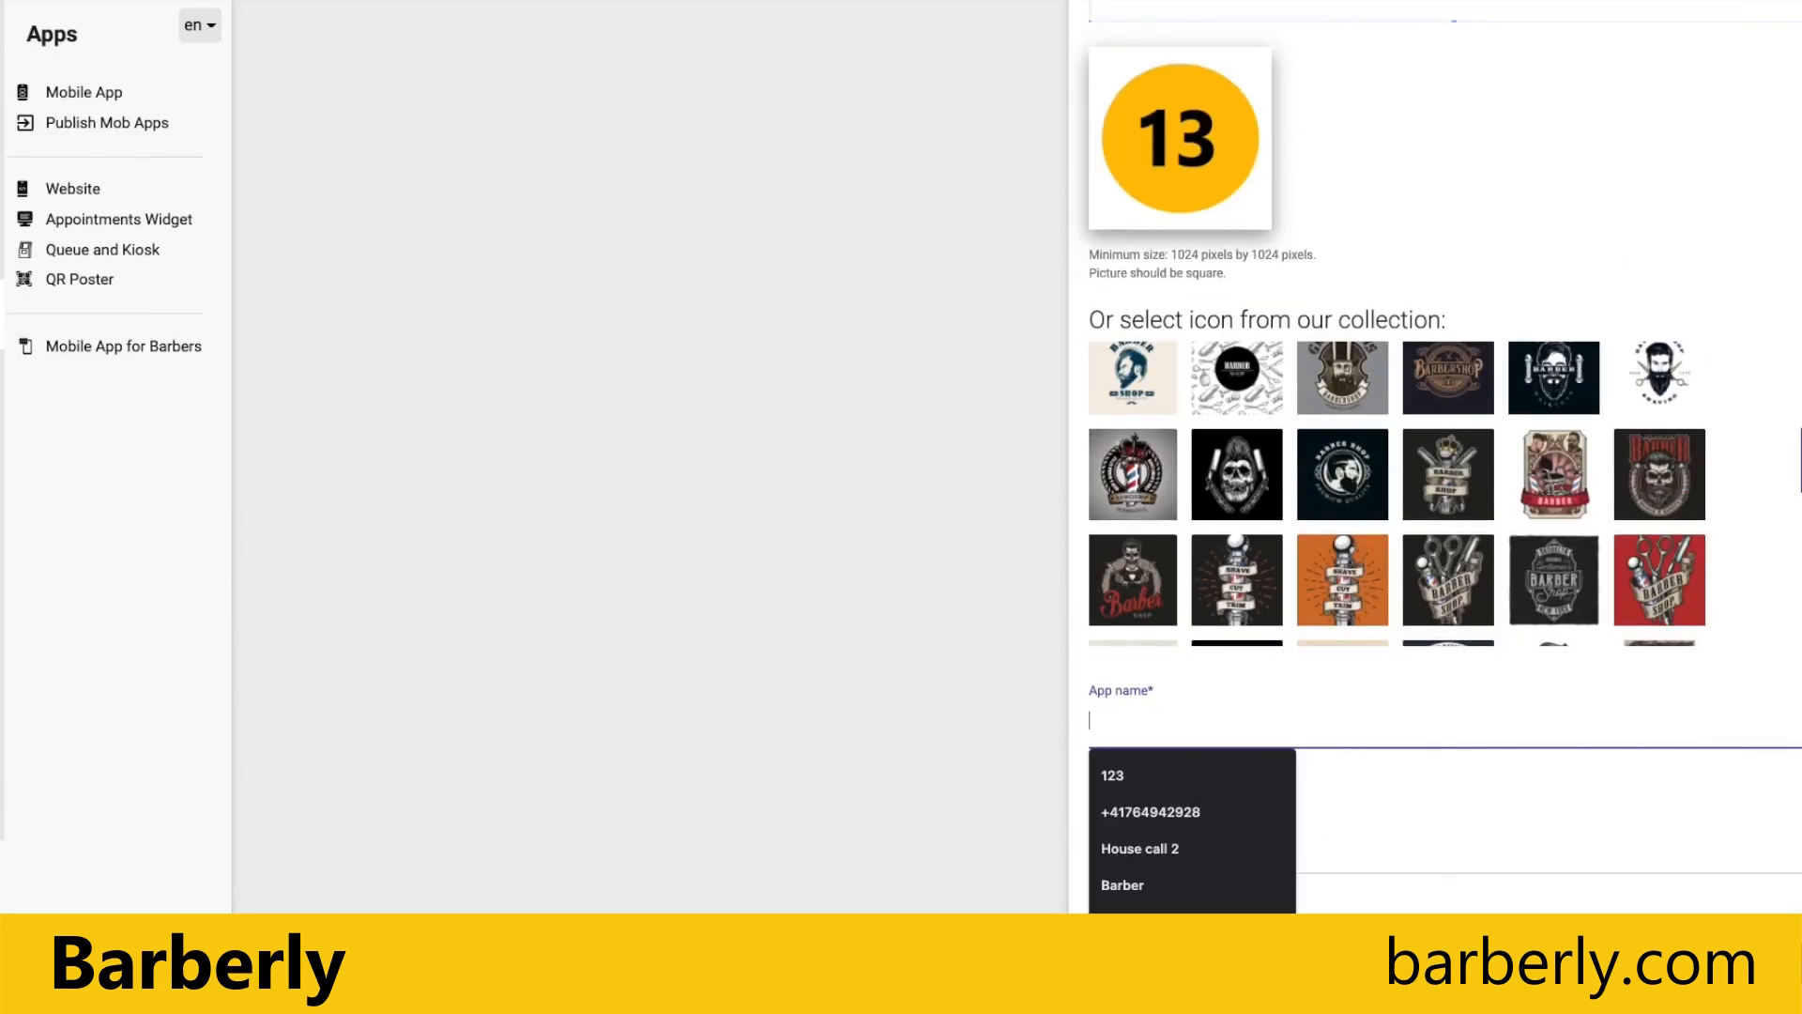
text(House 13)
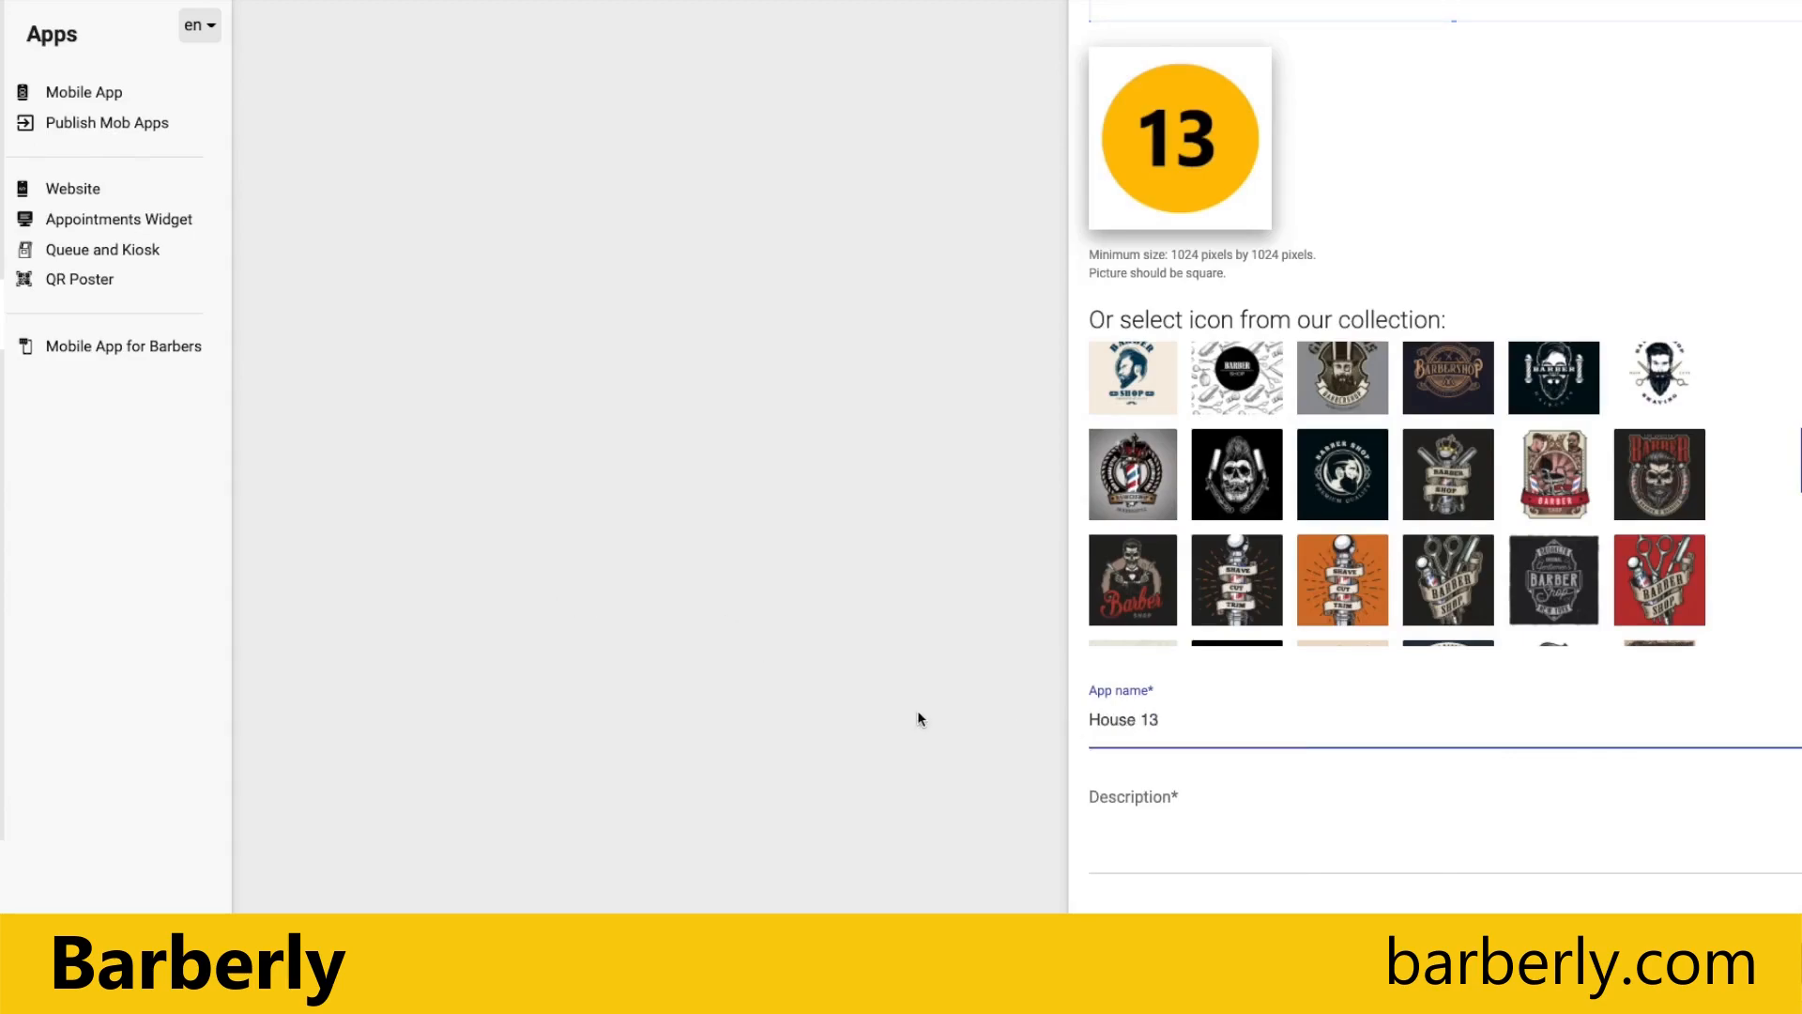
Step: Enter the App Store description "Offical mobile app of House 13 barbershop"
click(1182, 846)
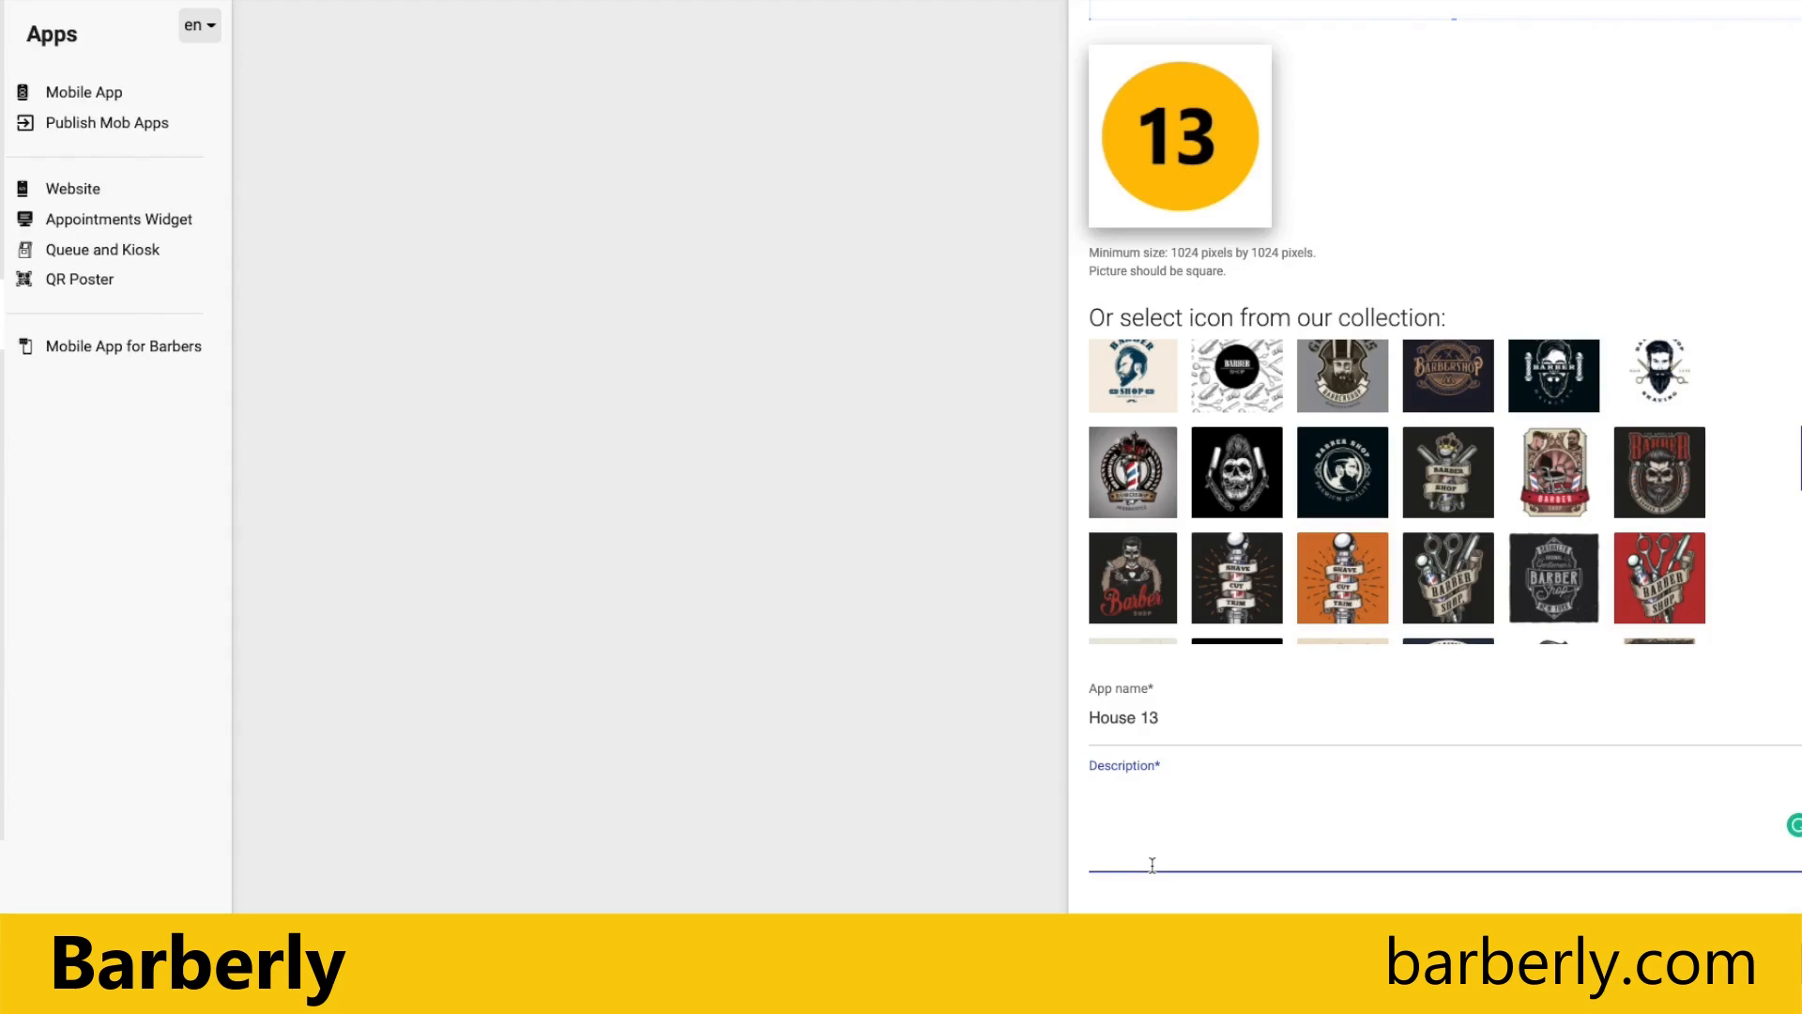
text(Offical mobile app of House 13 barbers)
text(p)
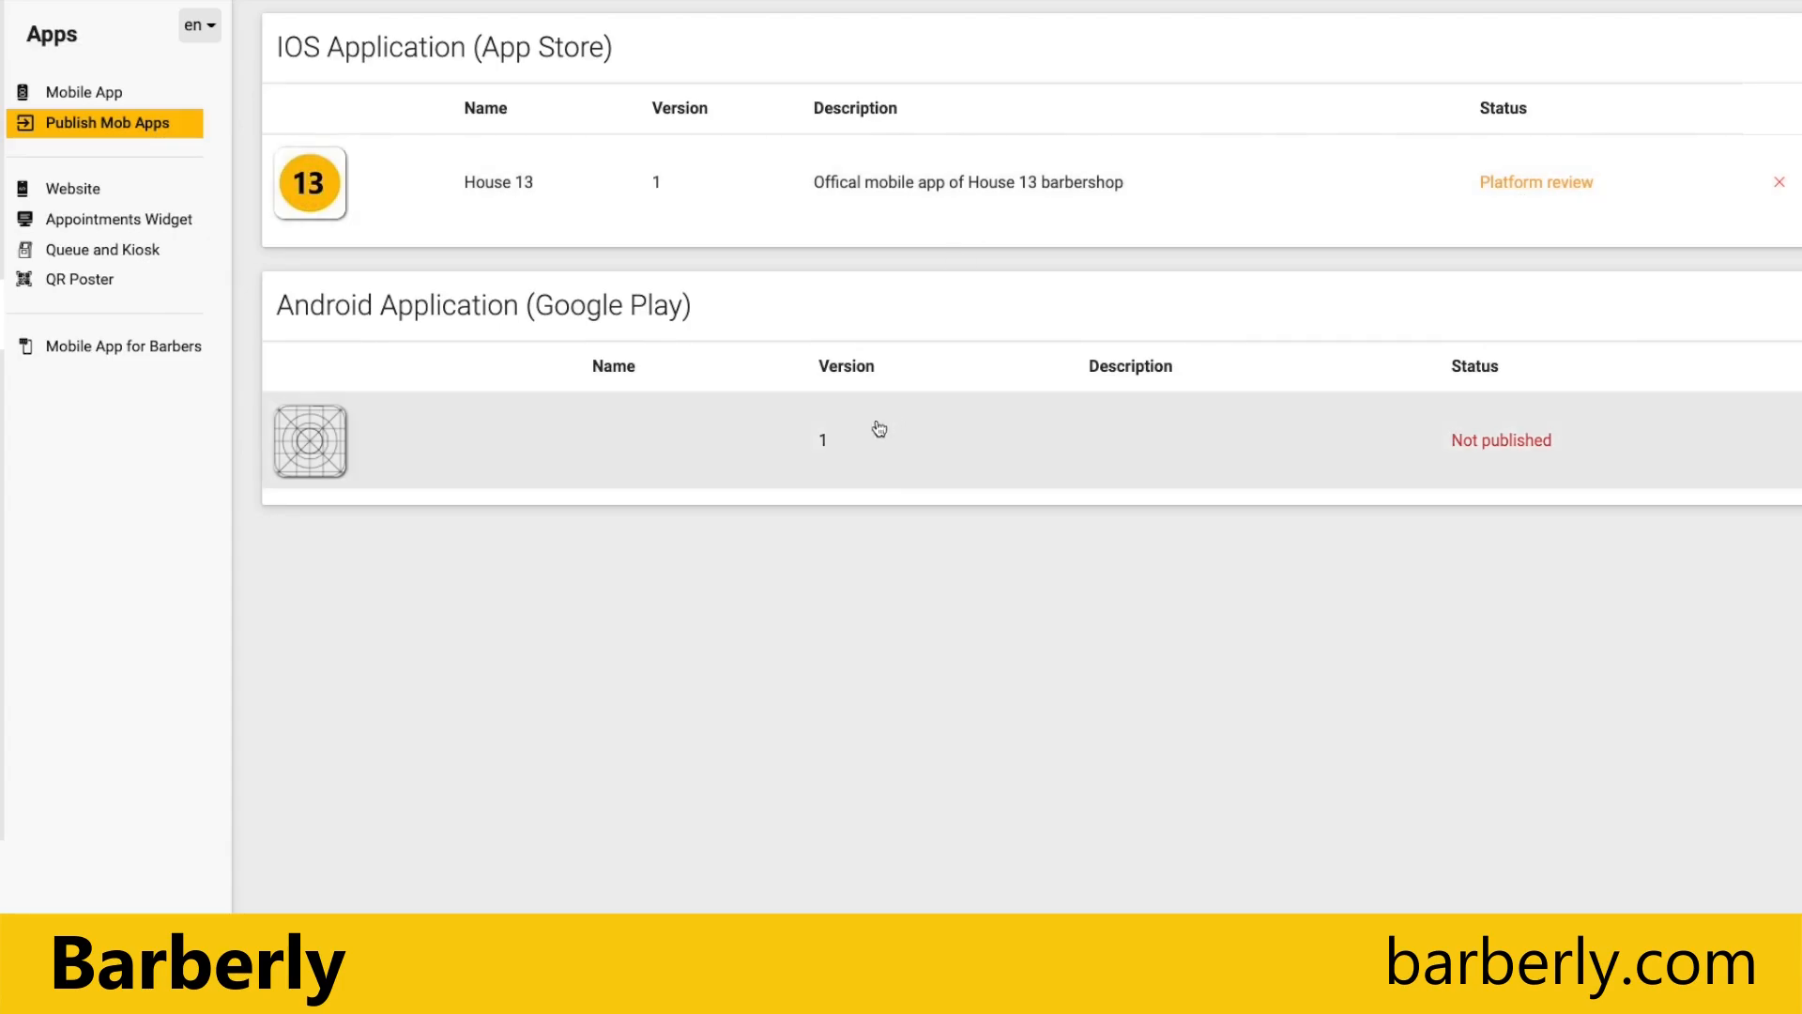
Step: Open the Google Play info form for the Android application, upload icon.png as the icon and enlarge the crop area around the whole circle
click(760, 442)
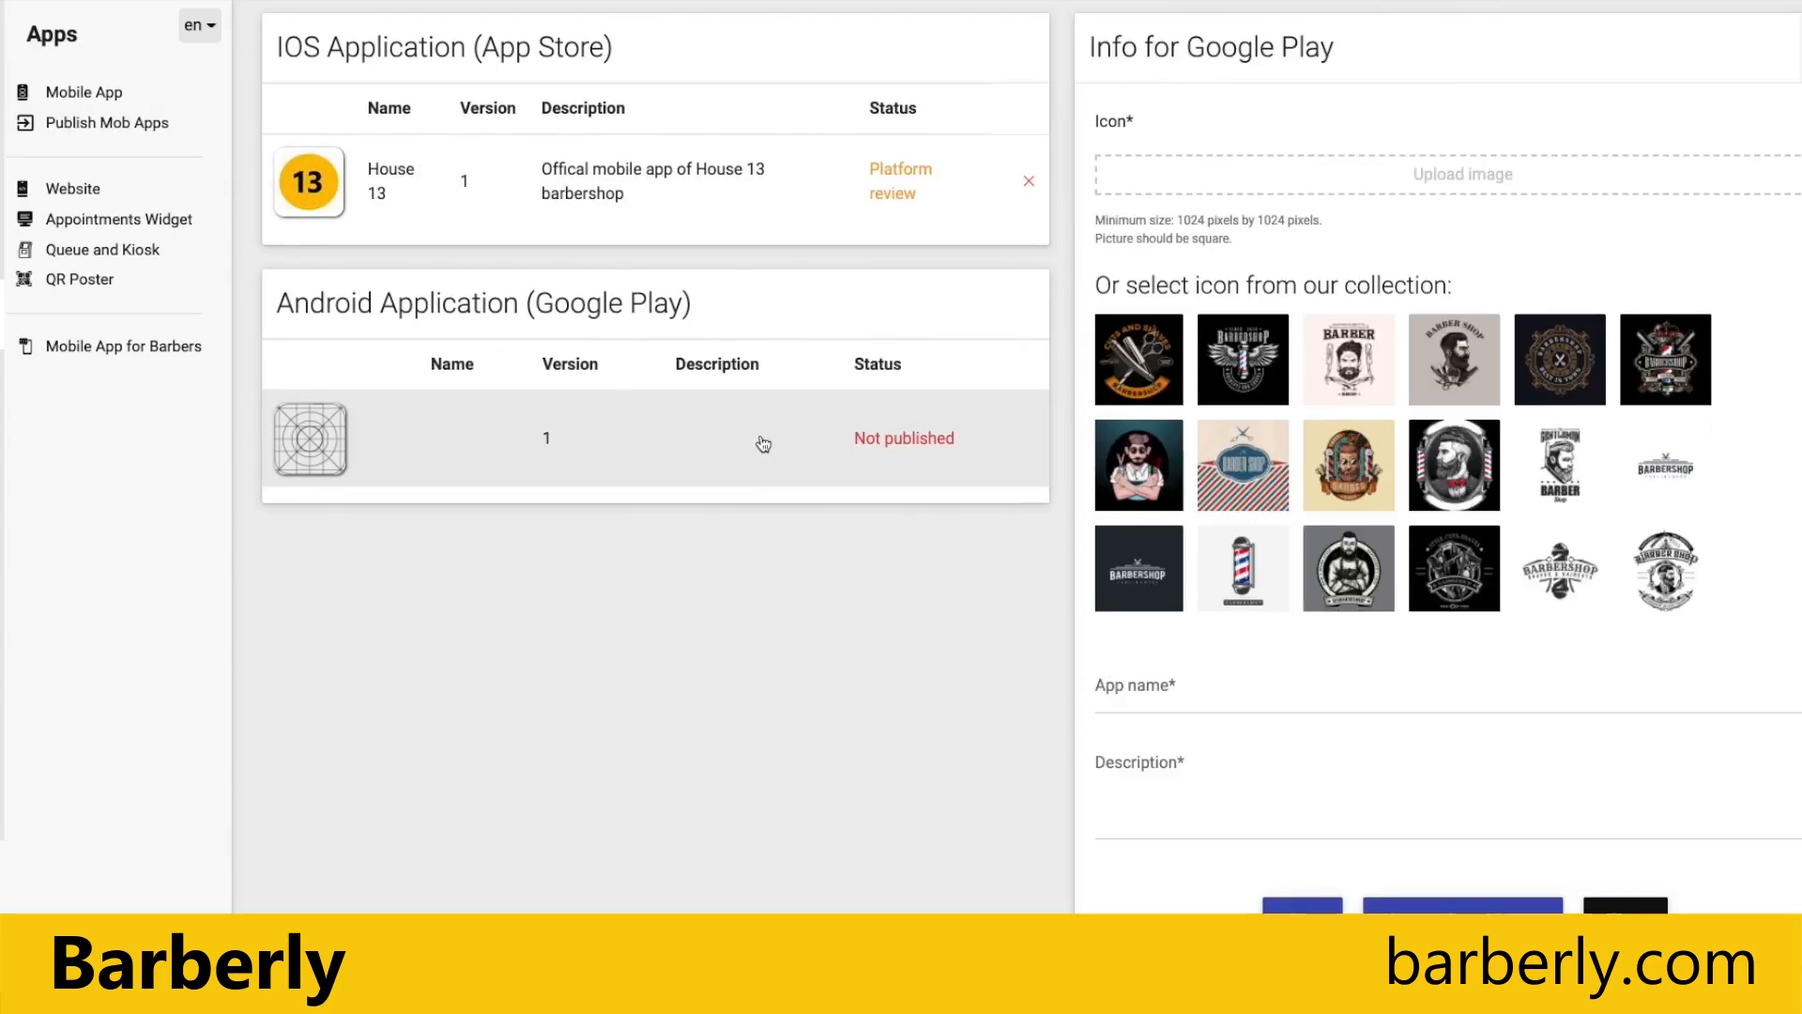
click(1438, 179)
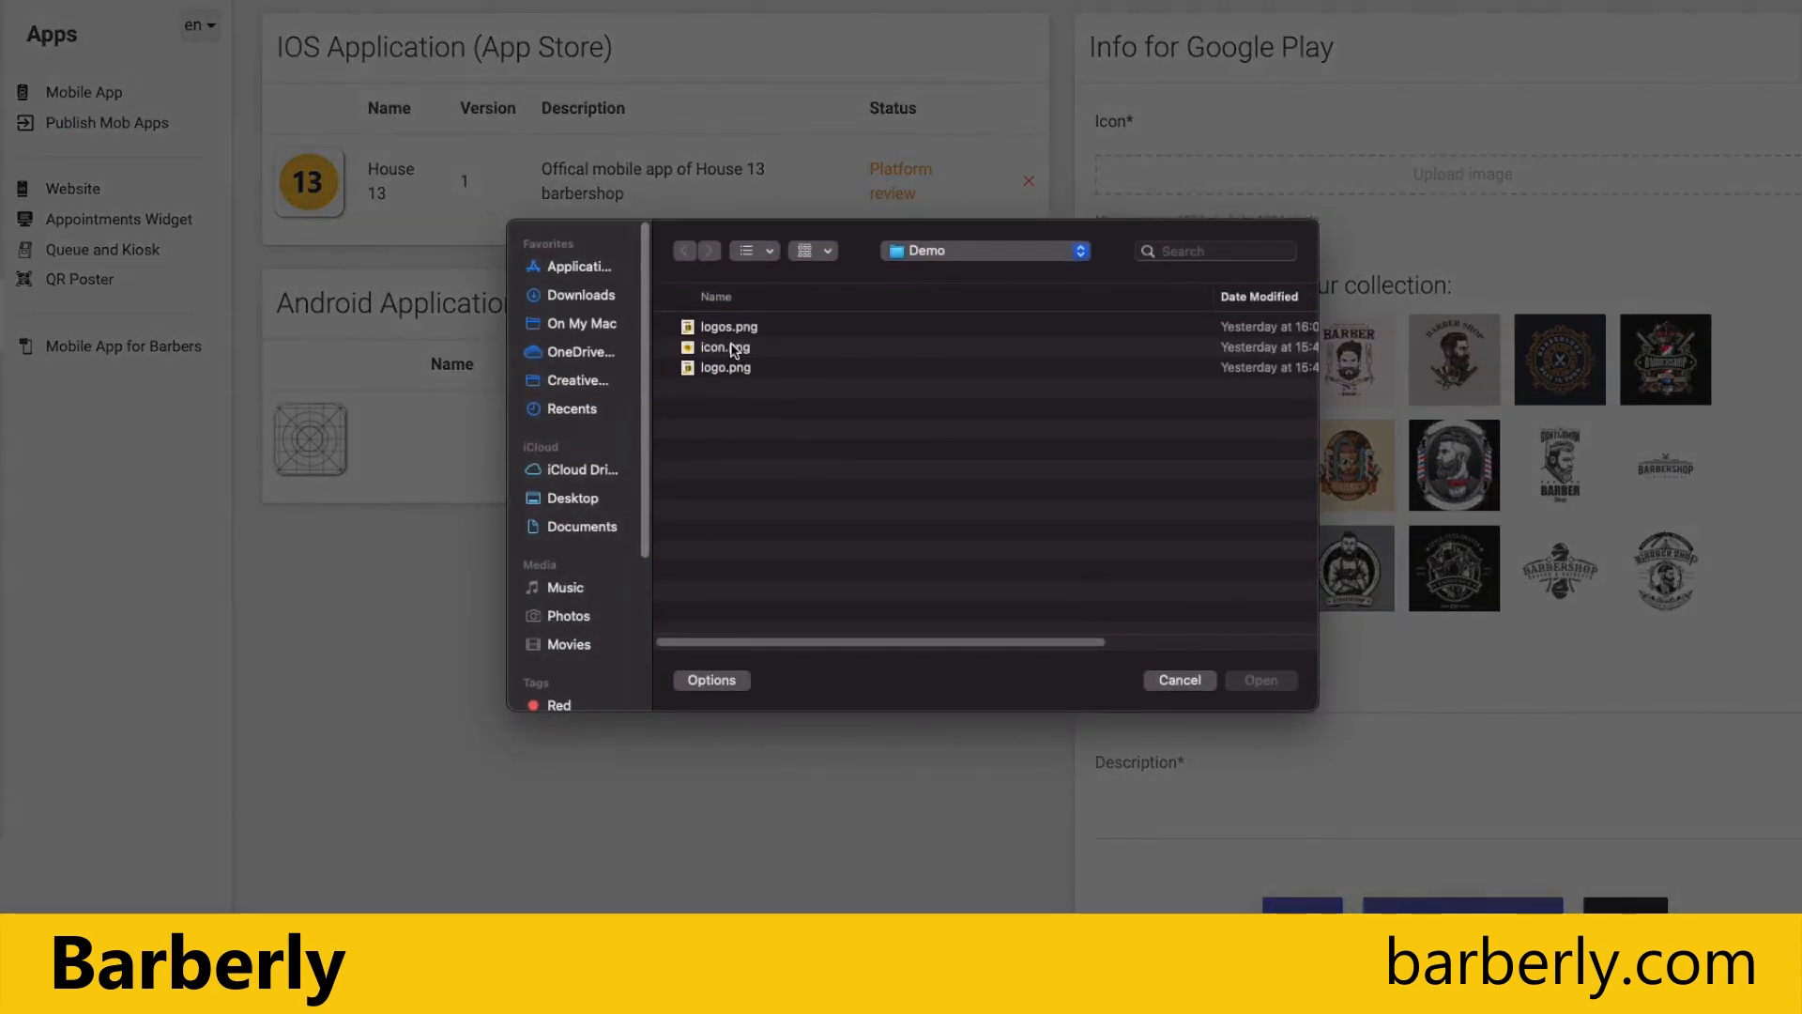
double_click(724, 347)
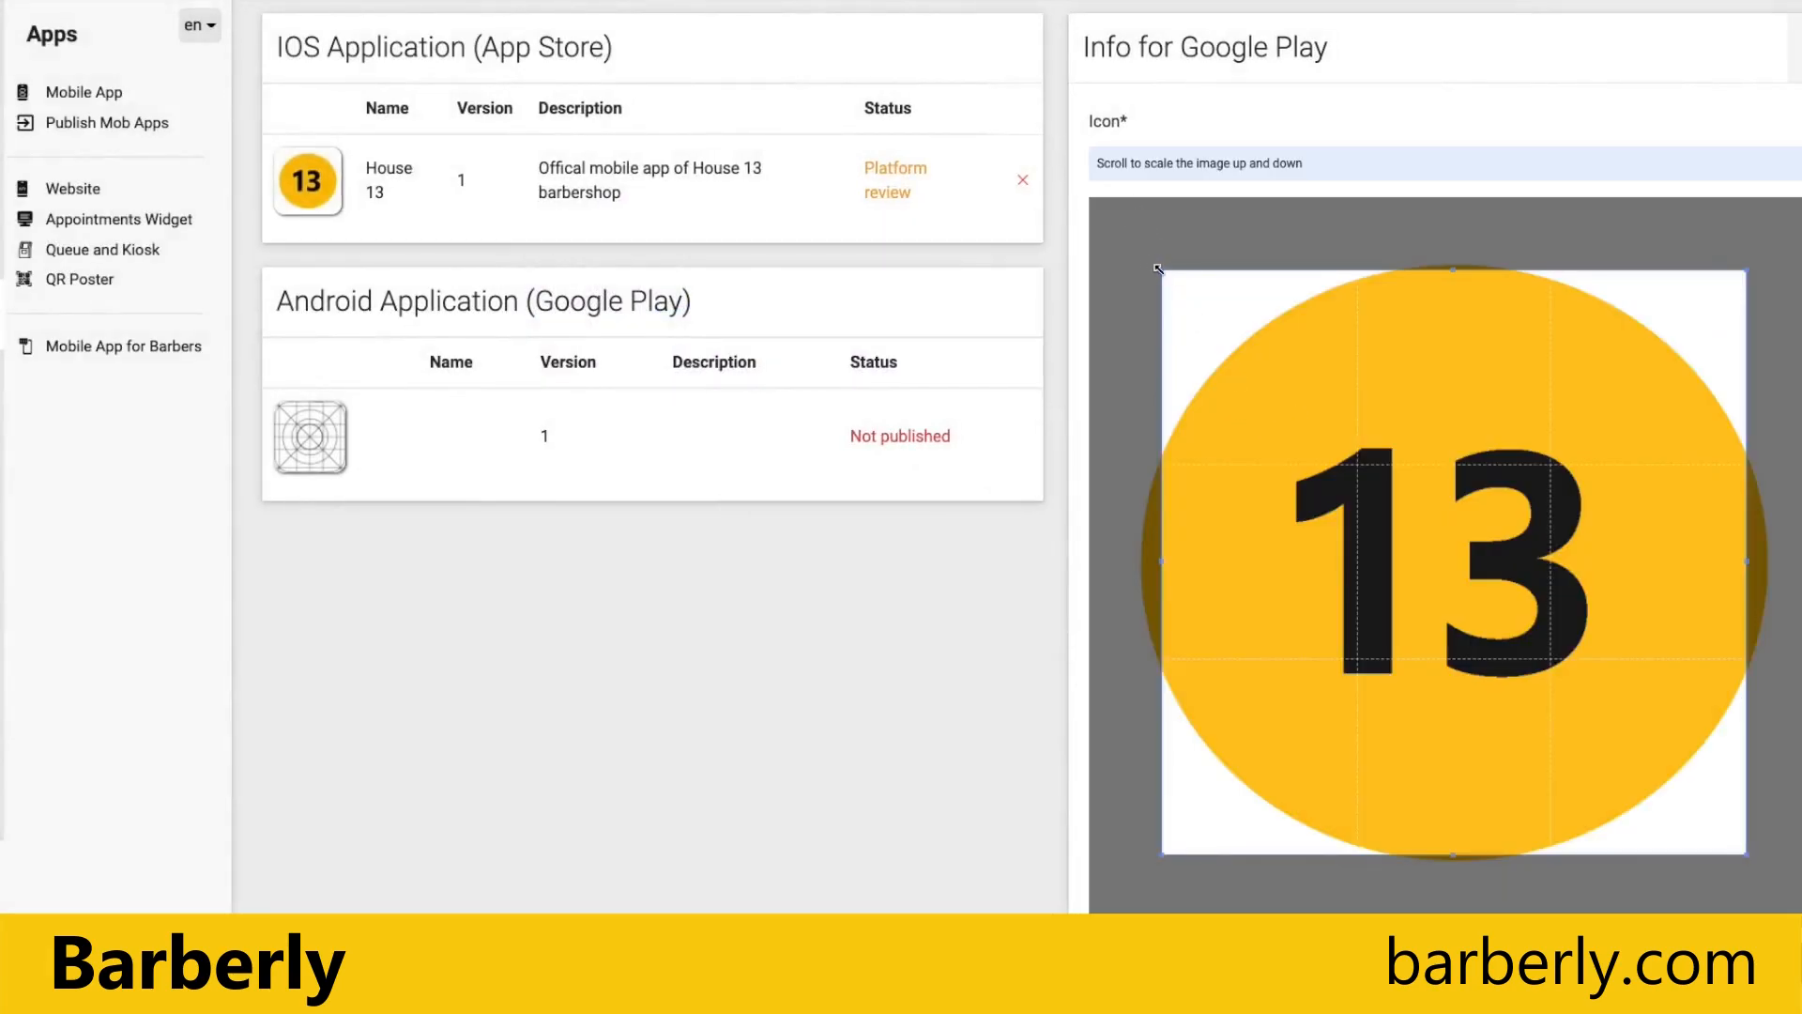
drag(1162, 271, 1079, 202)
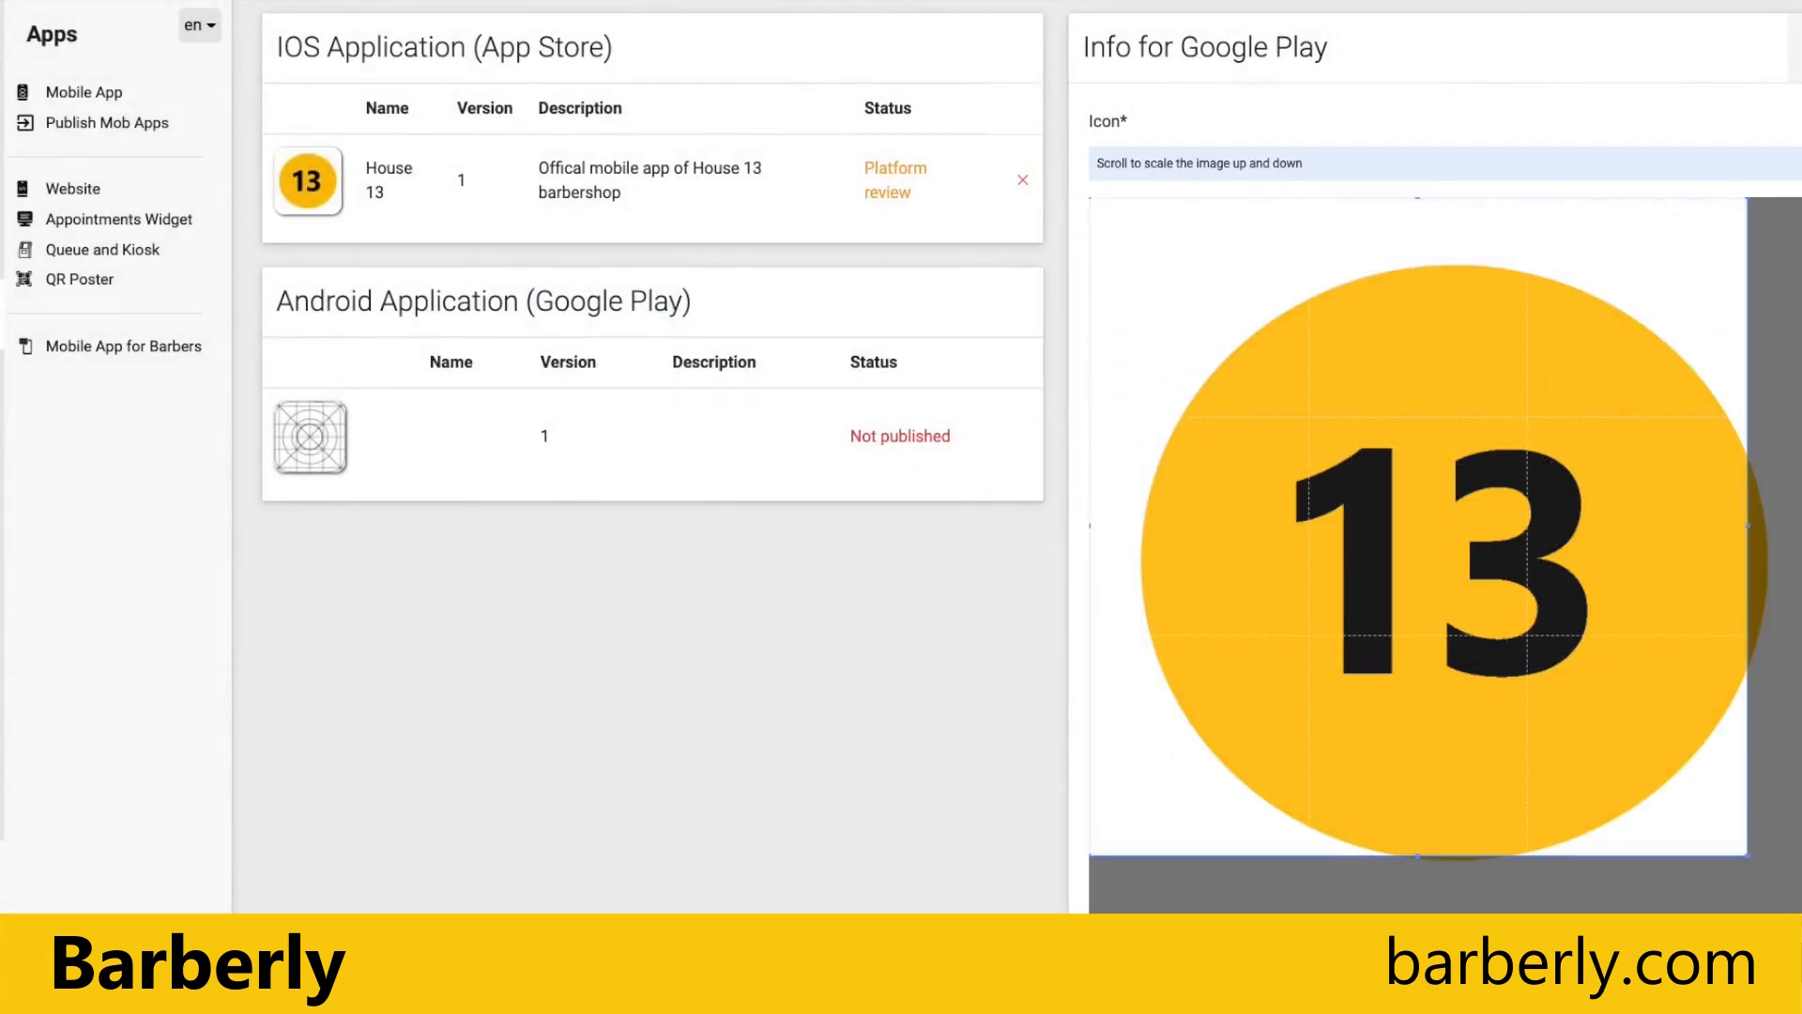
drag(1748, 856, 1801, 924)
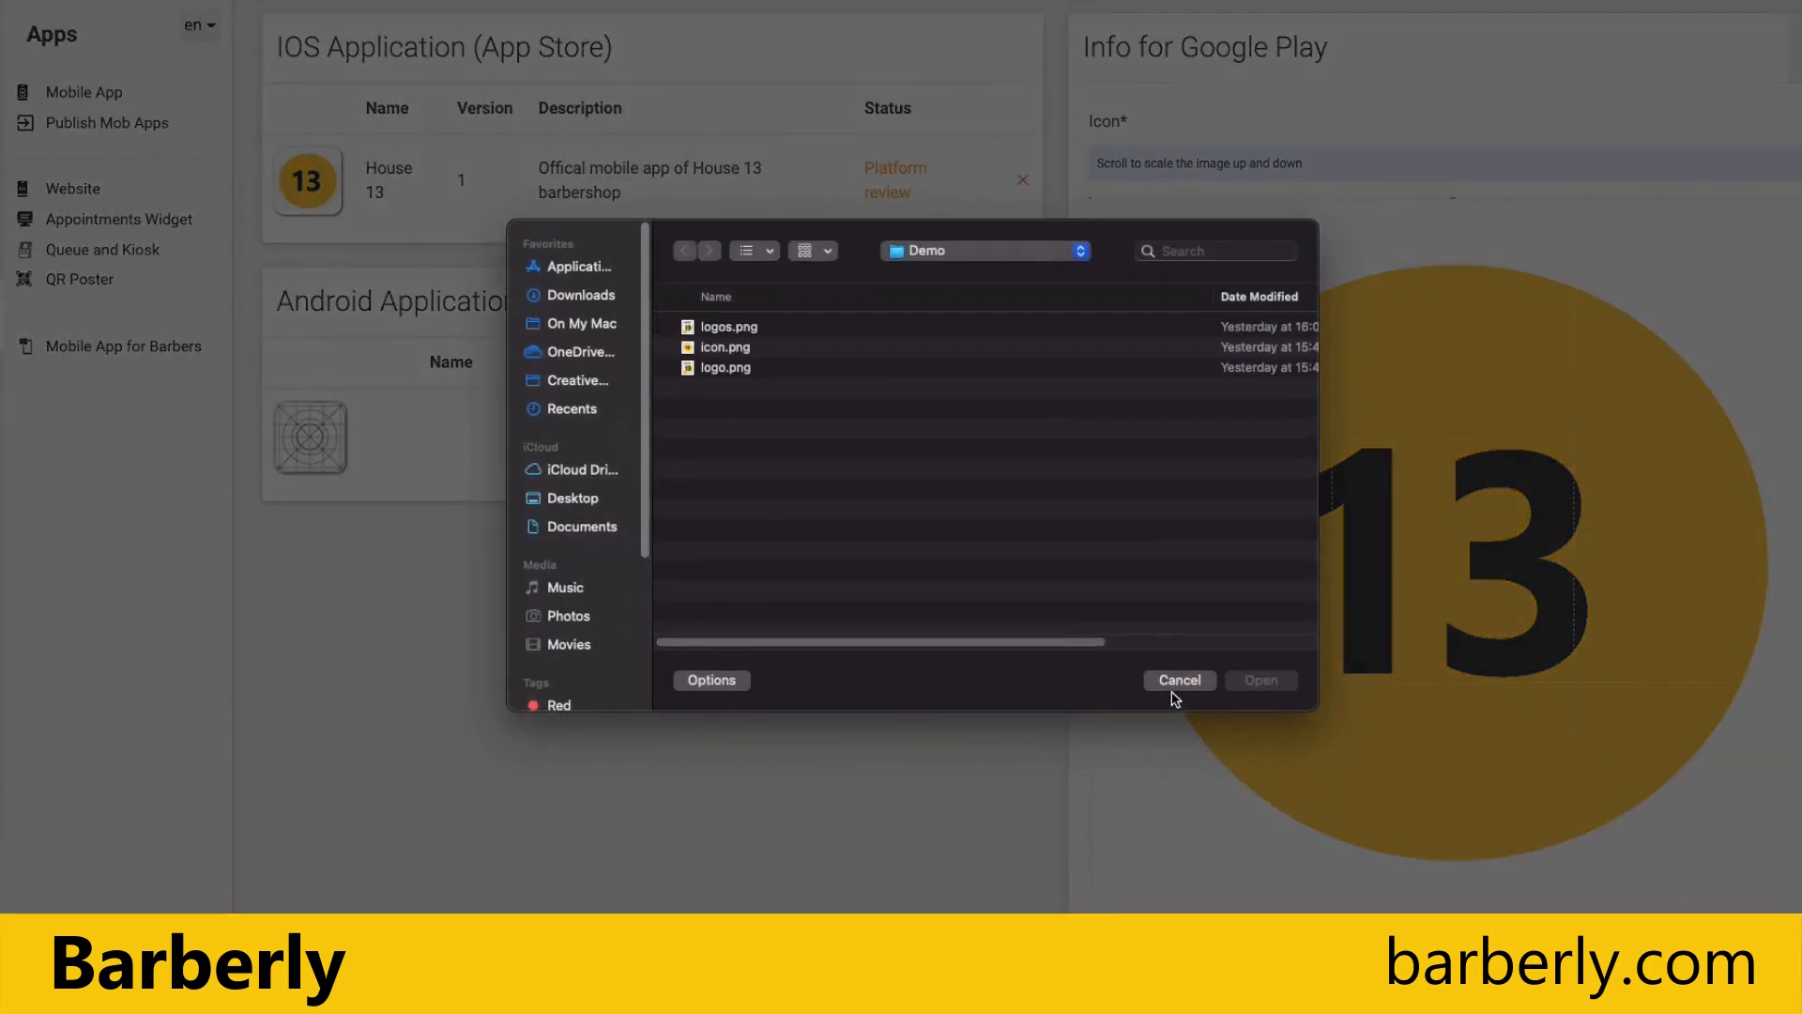
click(1173, 690)
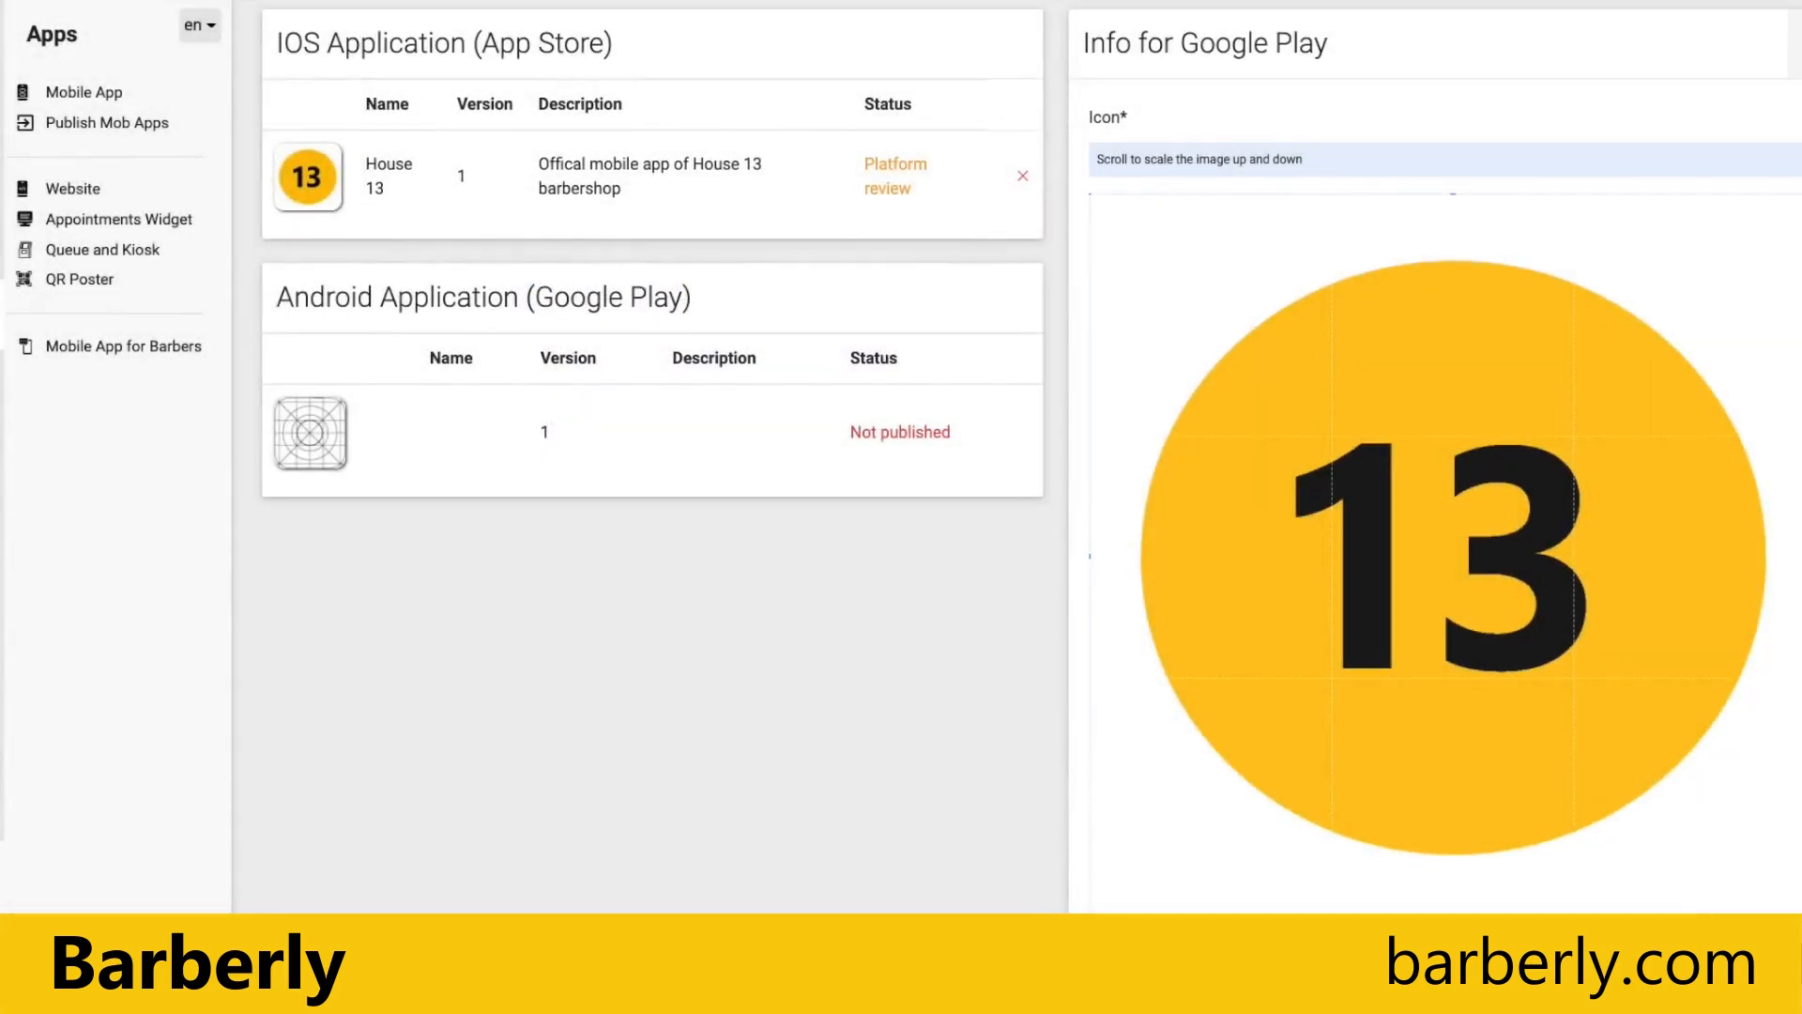
Step: Set the app name in the Google Play info to House 13
scroll(1718, 840, down, 8)
scroll(1649, 822, down, 5)
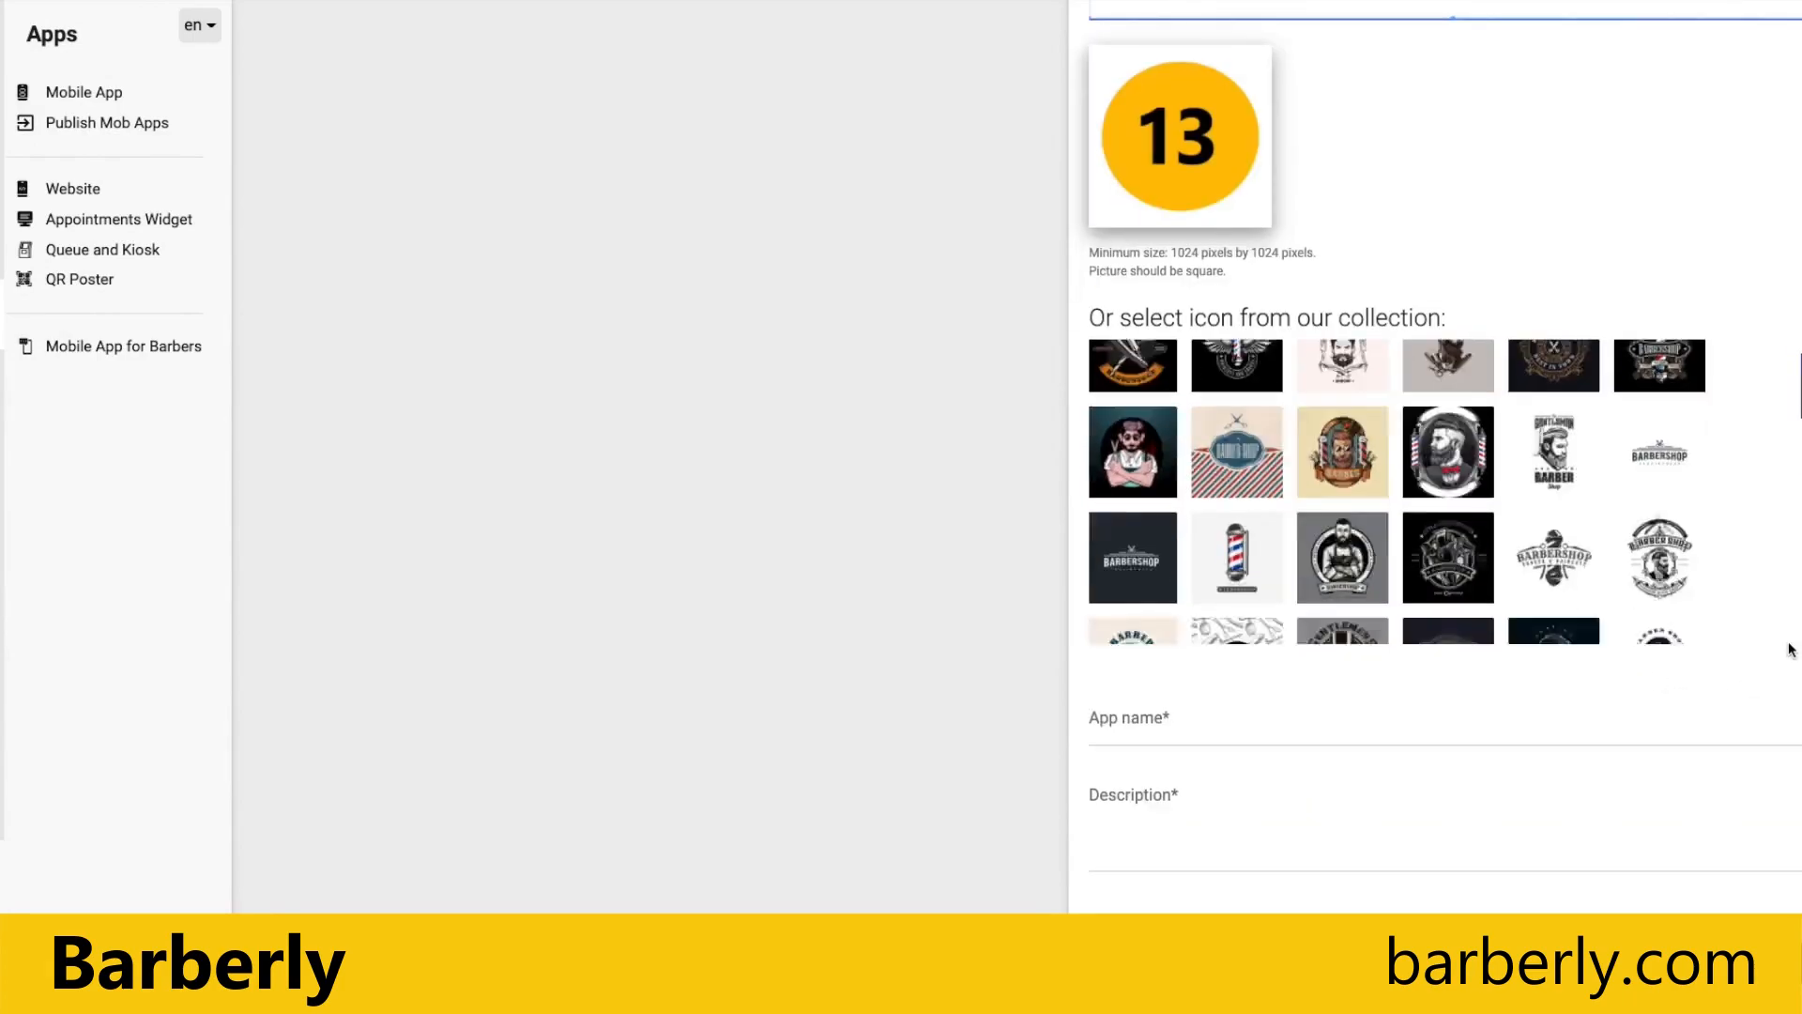
click(1367, 726)
text(House 13)
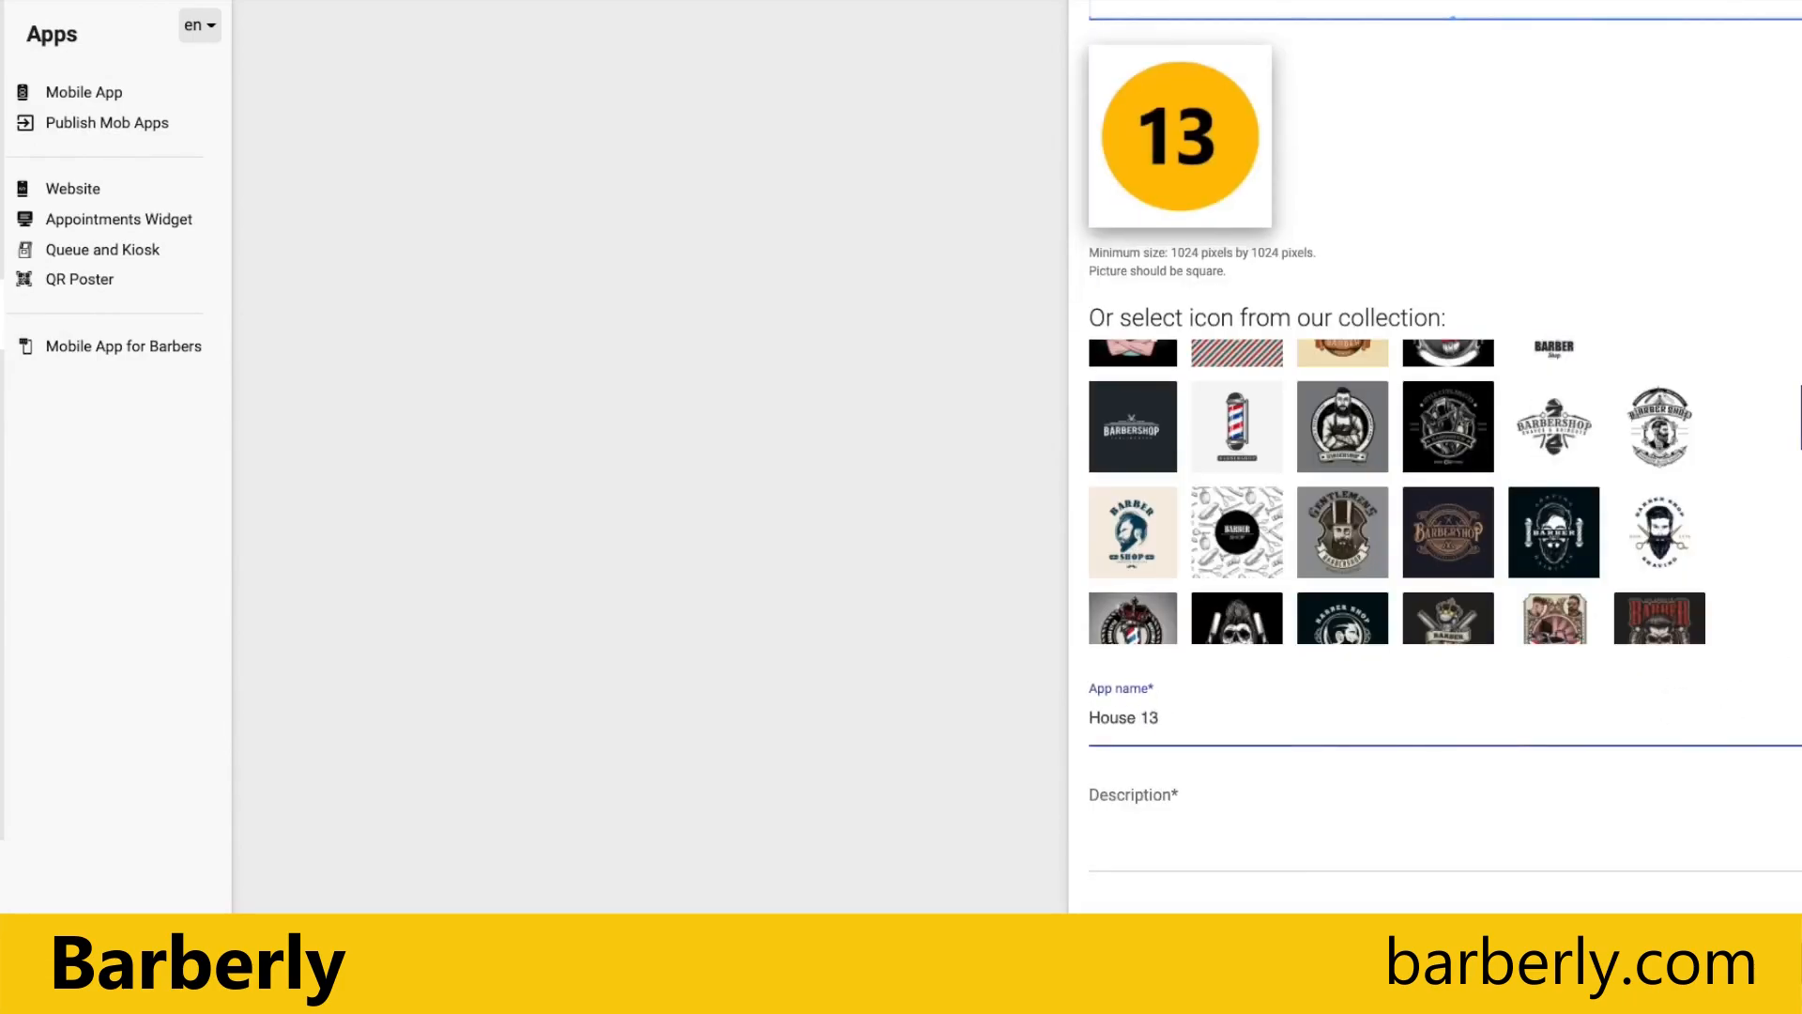
Step: Enter the Google Play description "Official mobile app", correcting the misspelled first word, and submit the form for publishing
click(1318, 824)
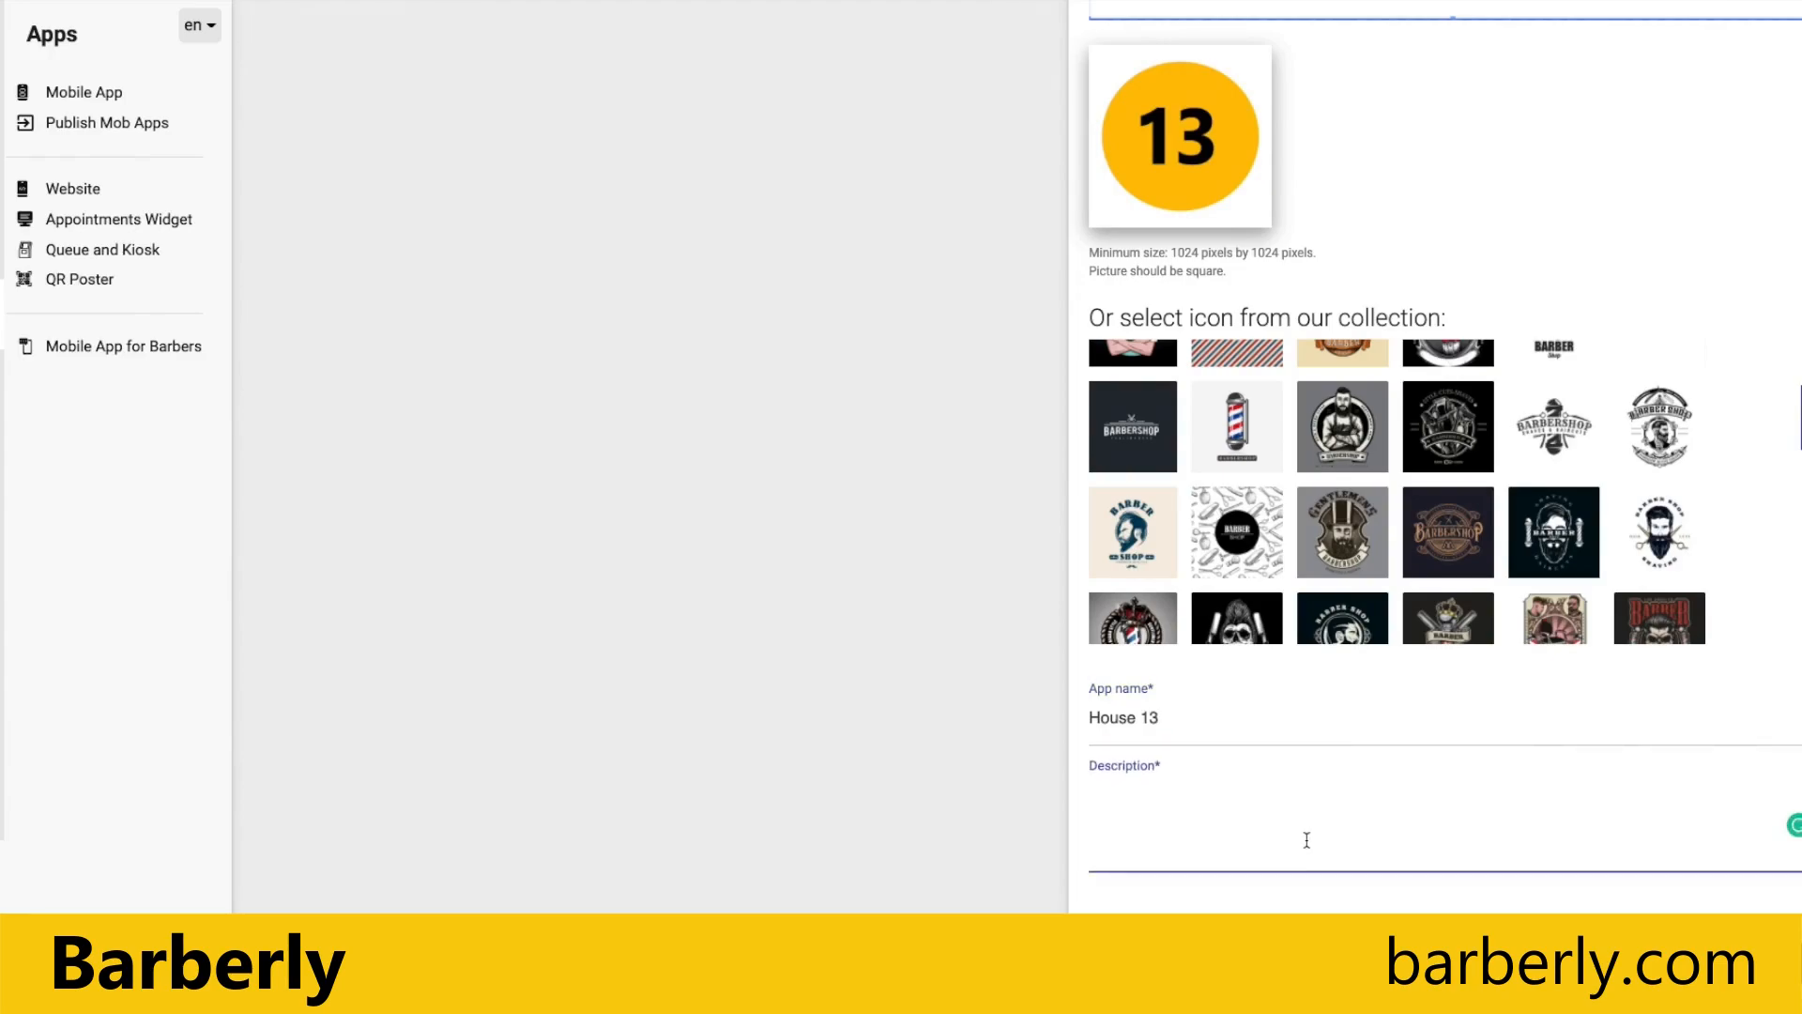
text(Officali mobile app)
right_click(1136, 812)
click(1137, 820)
right_click(1136, 820)
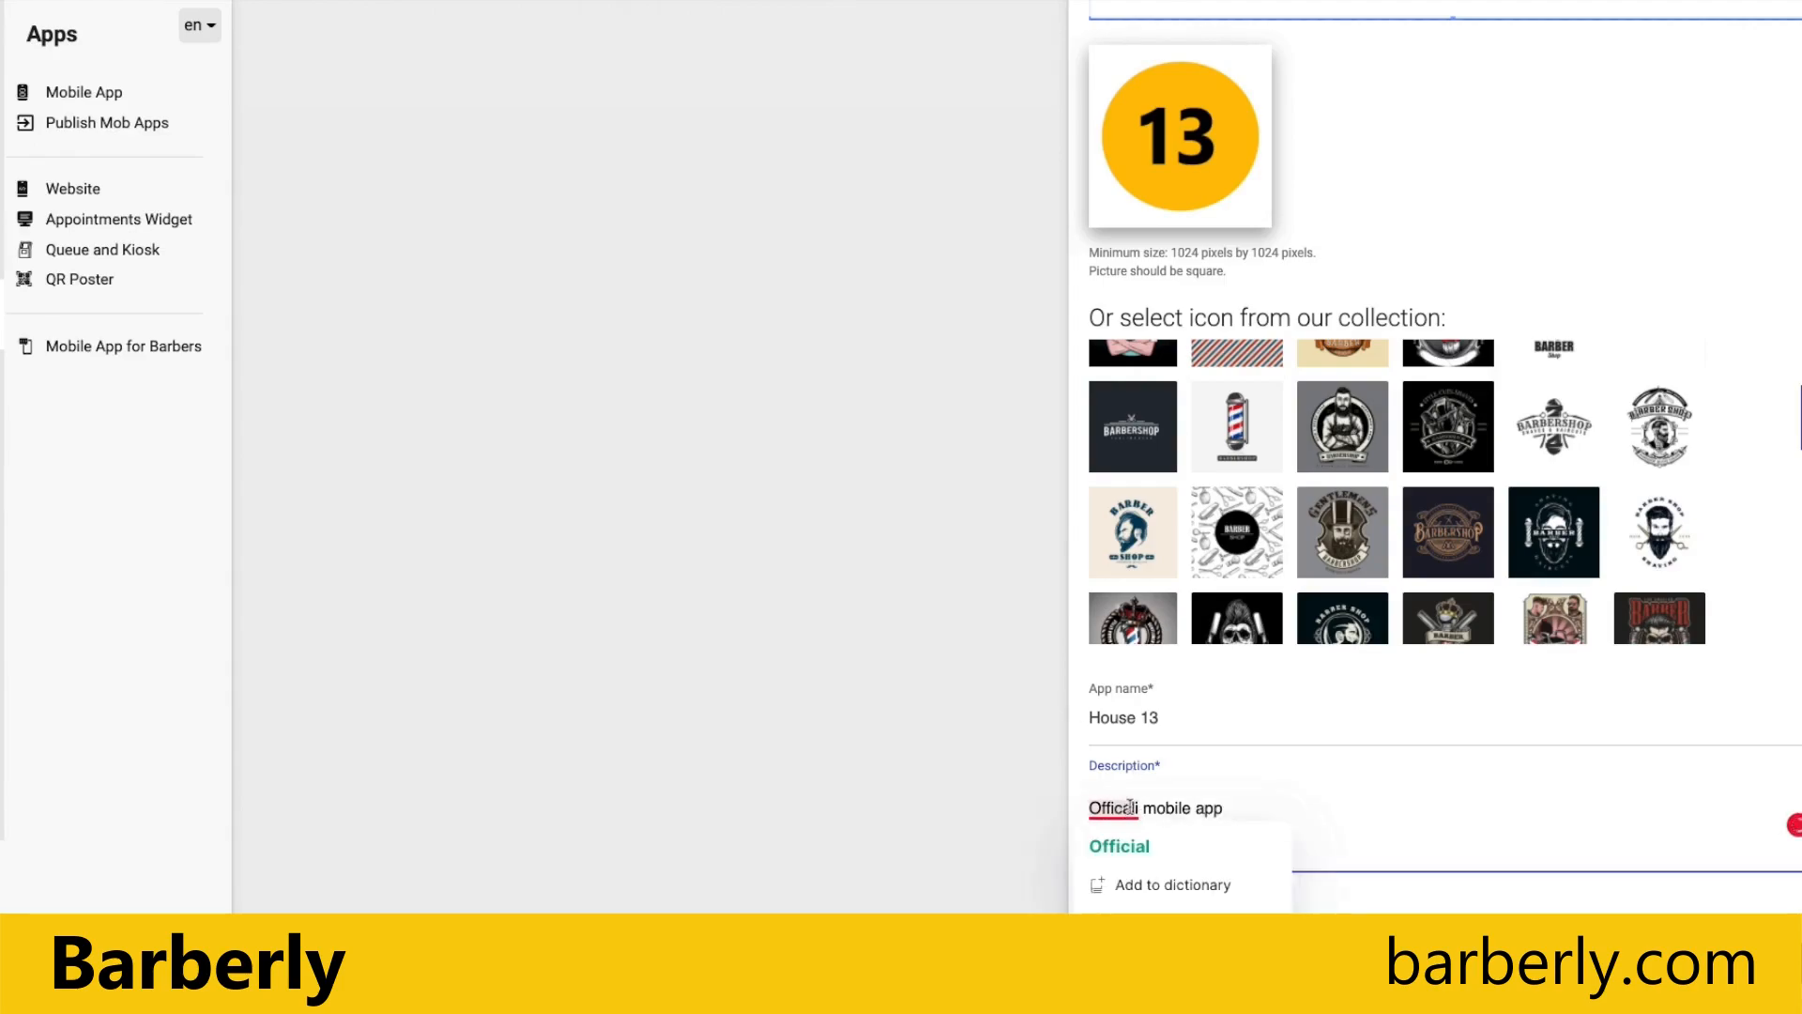
click(1126, 846)
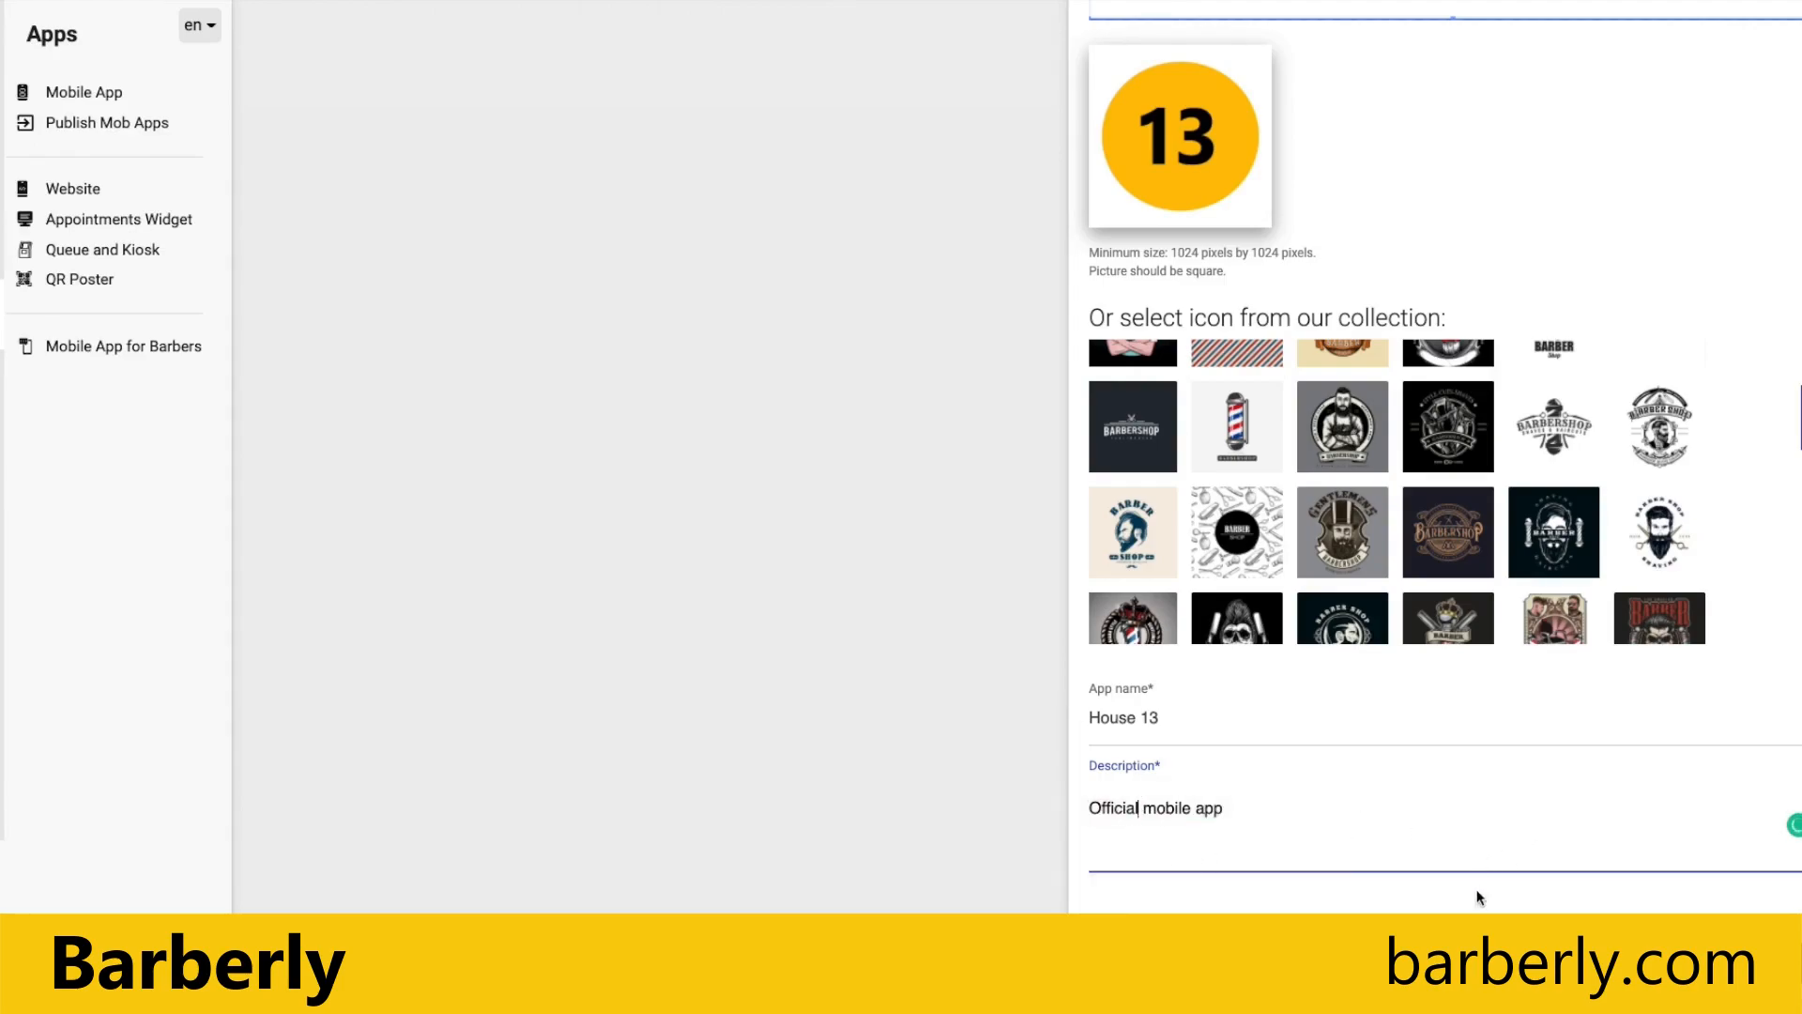
click(1455, 943)
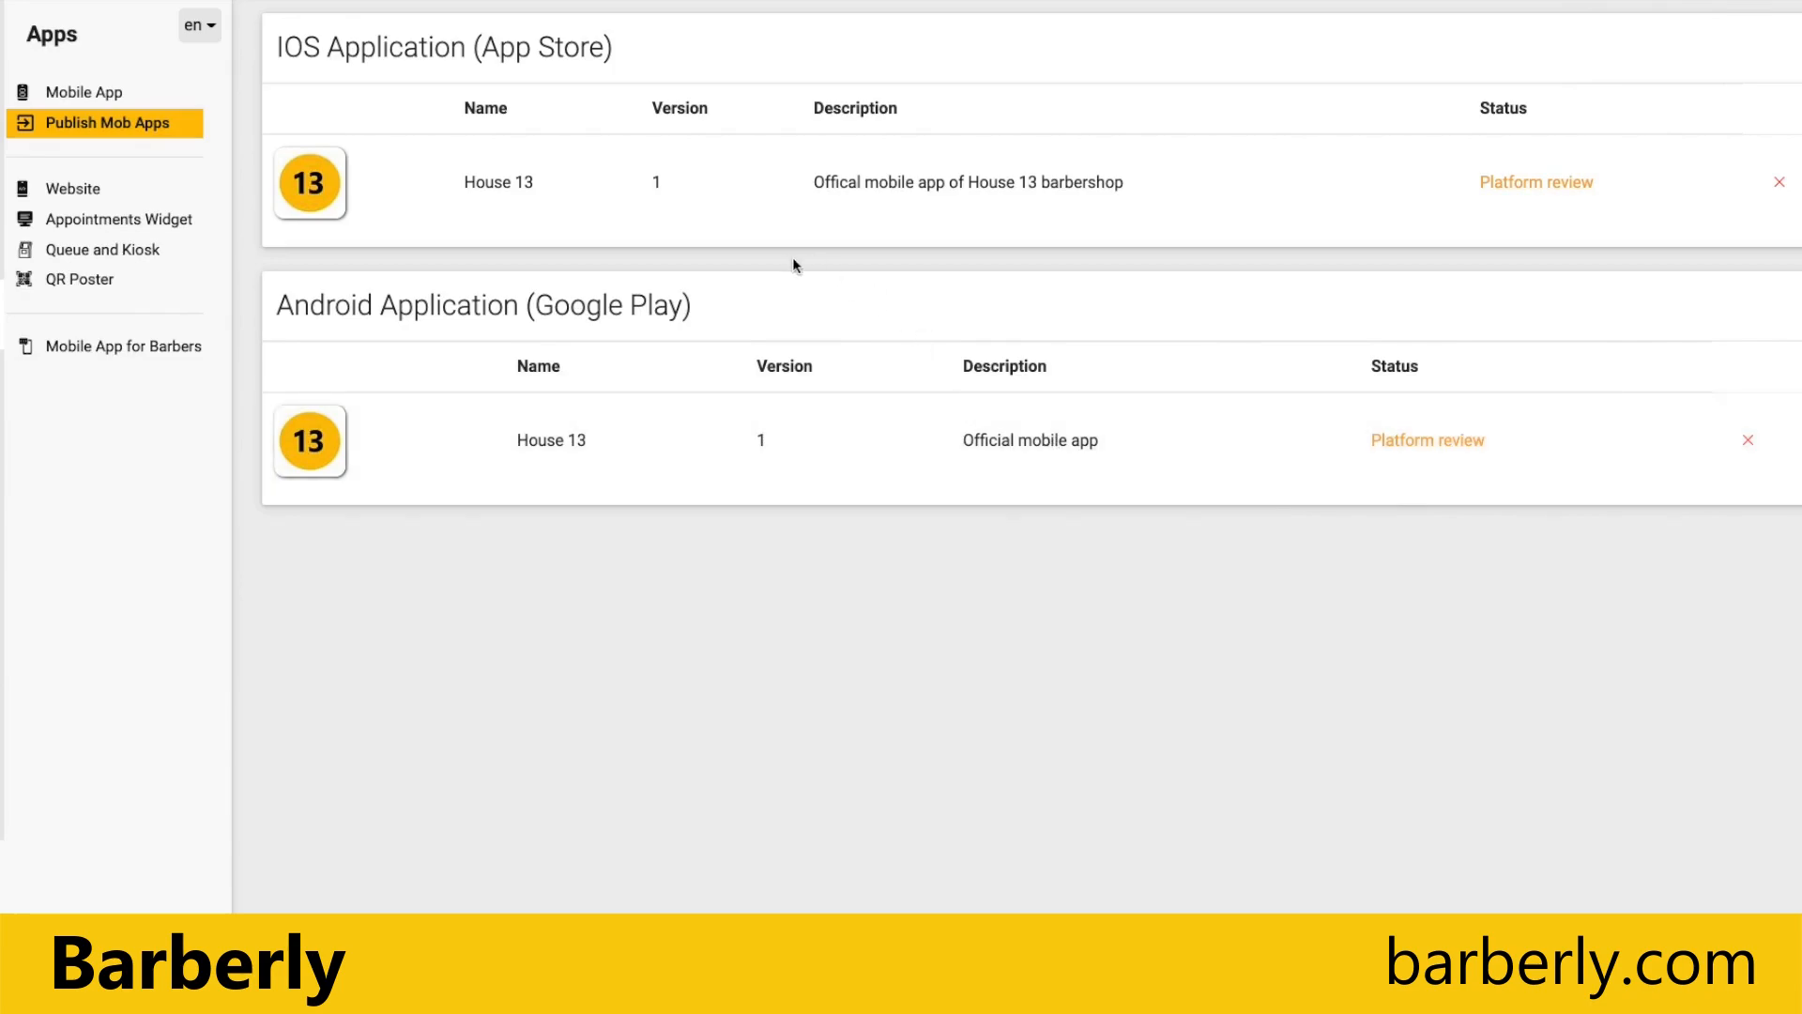
Step: Set the mobile app background to the white Christmas collection image with red baubles, stars and a green wreath
click(105, 94)
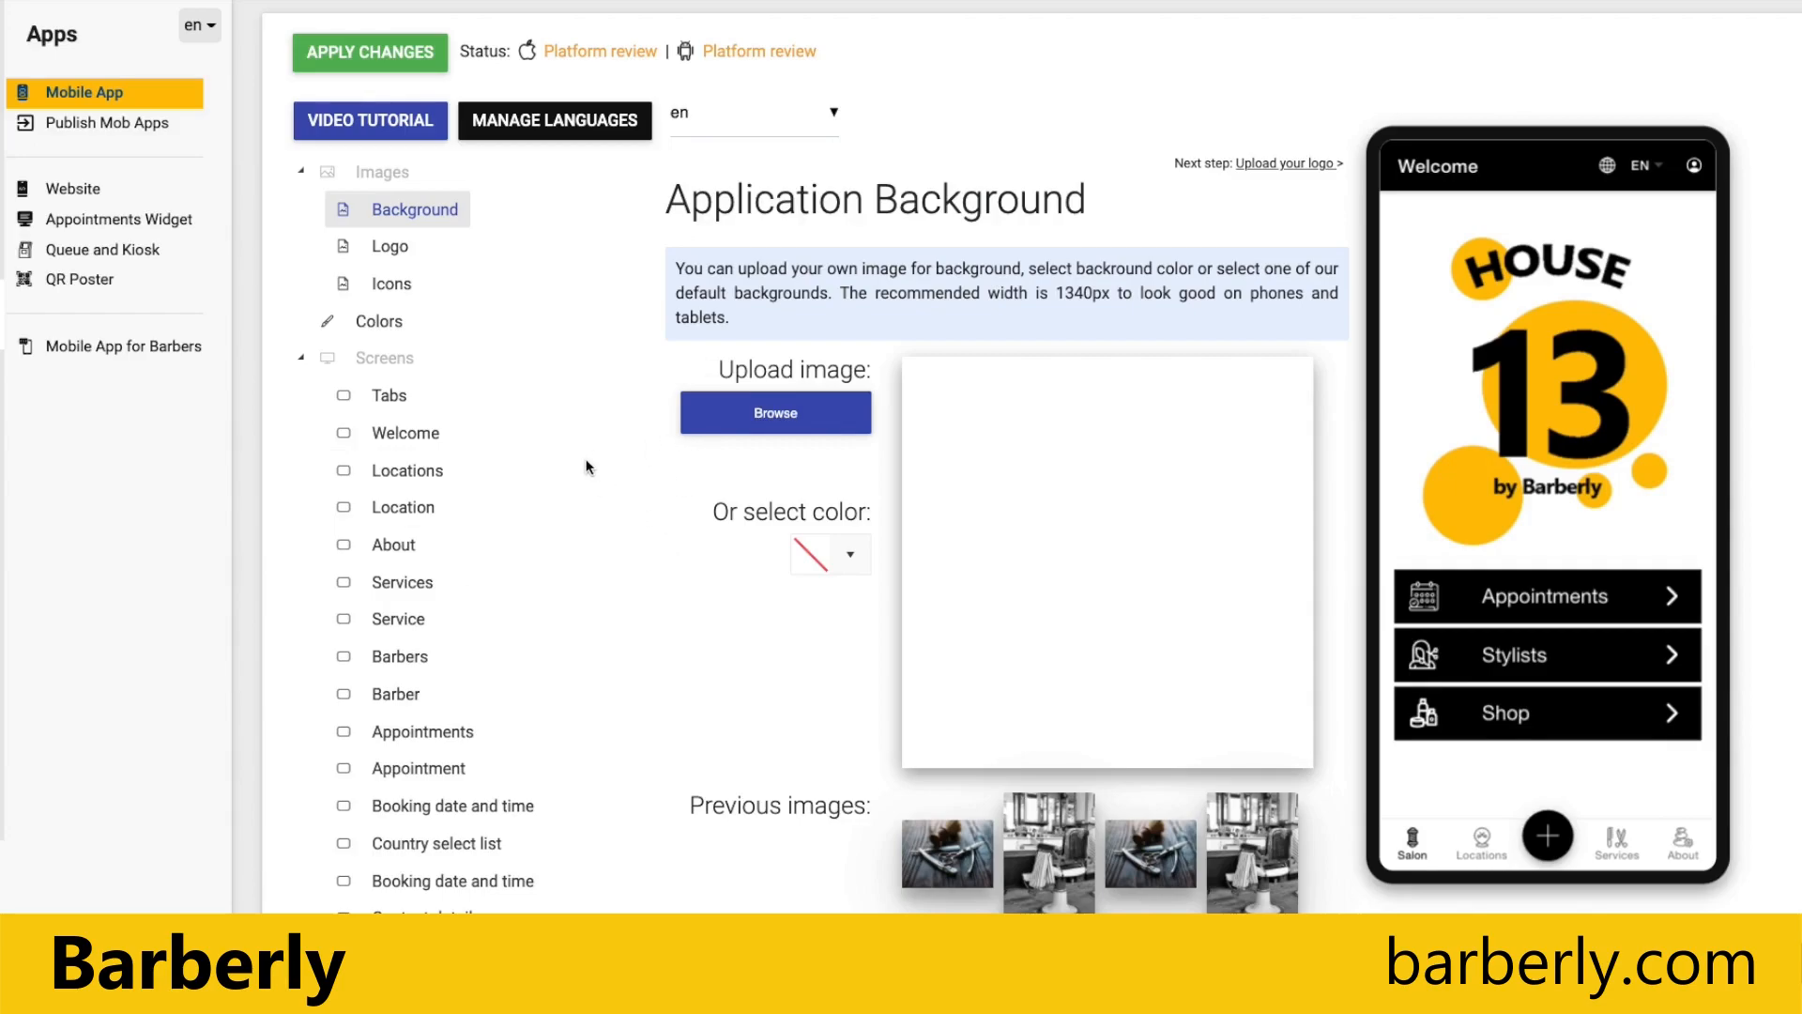
scroll(579, 442, down, 5)
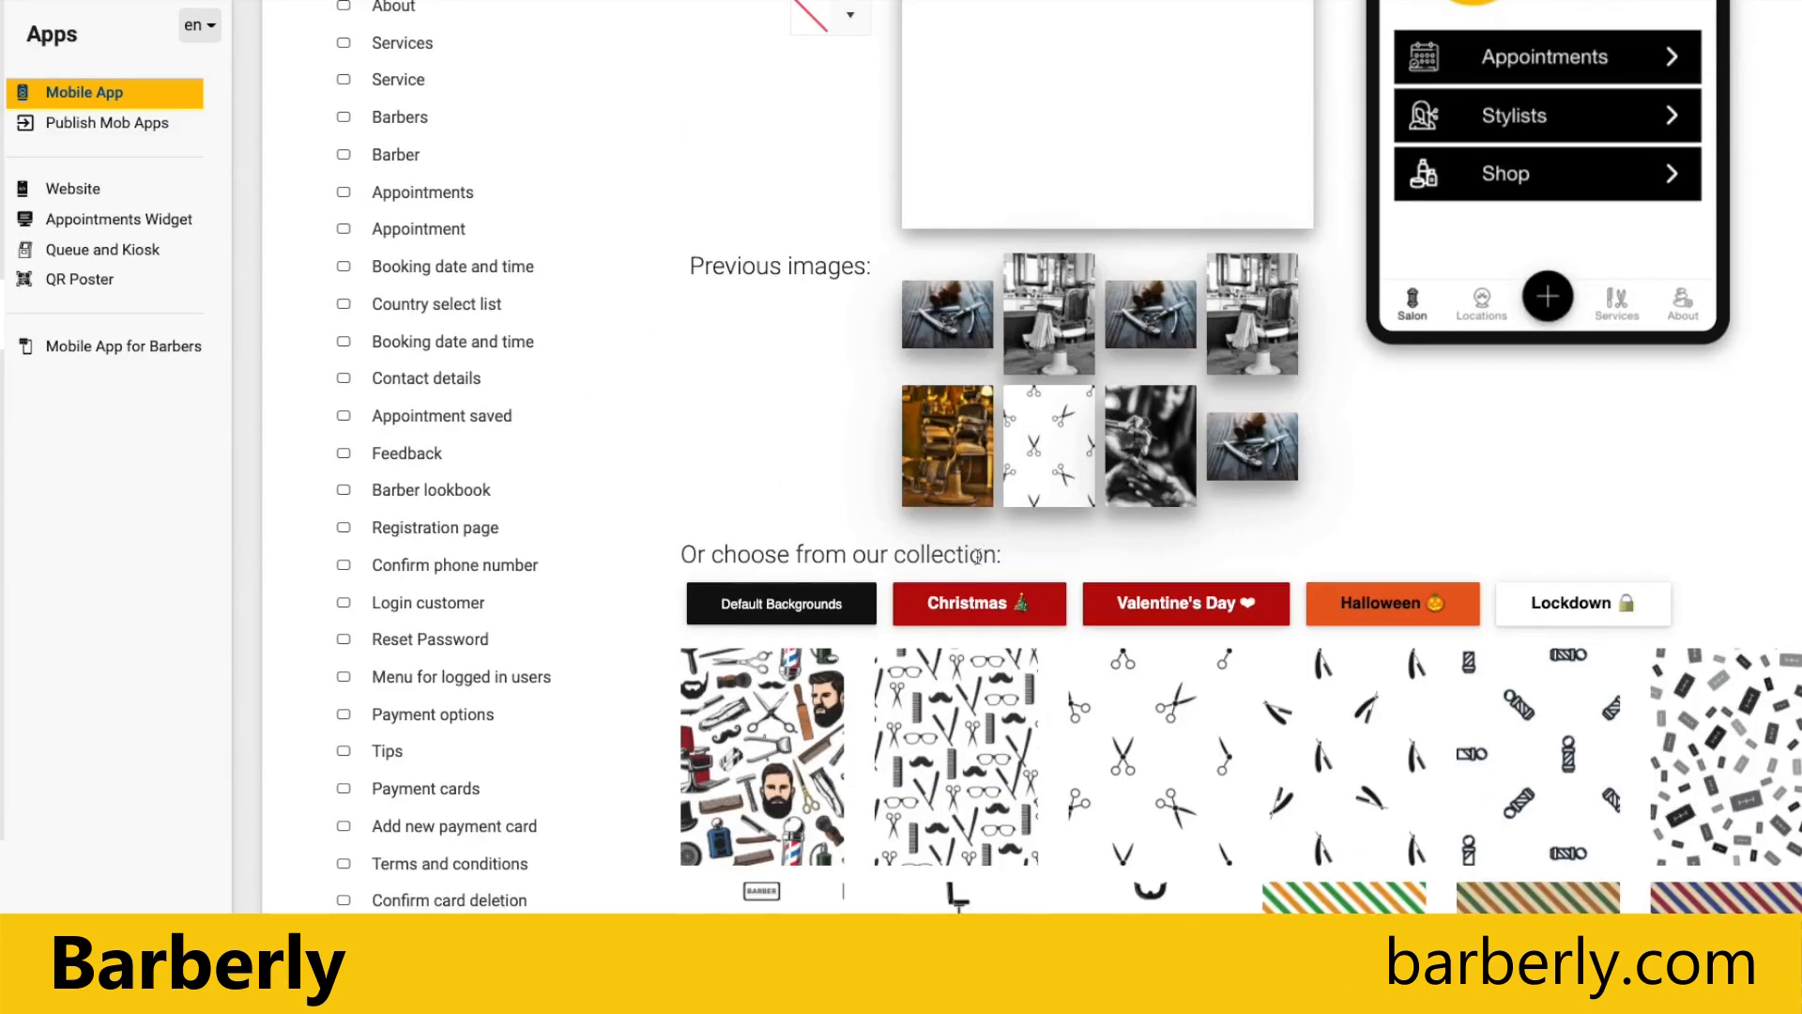
click(987, 608)
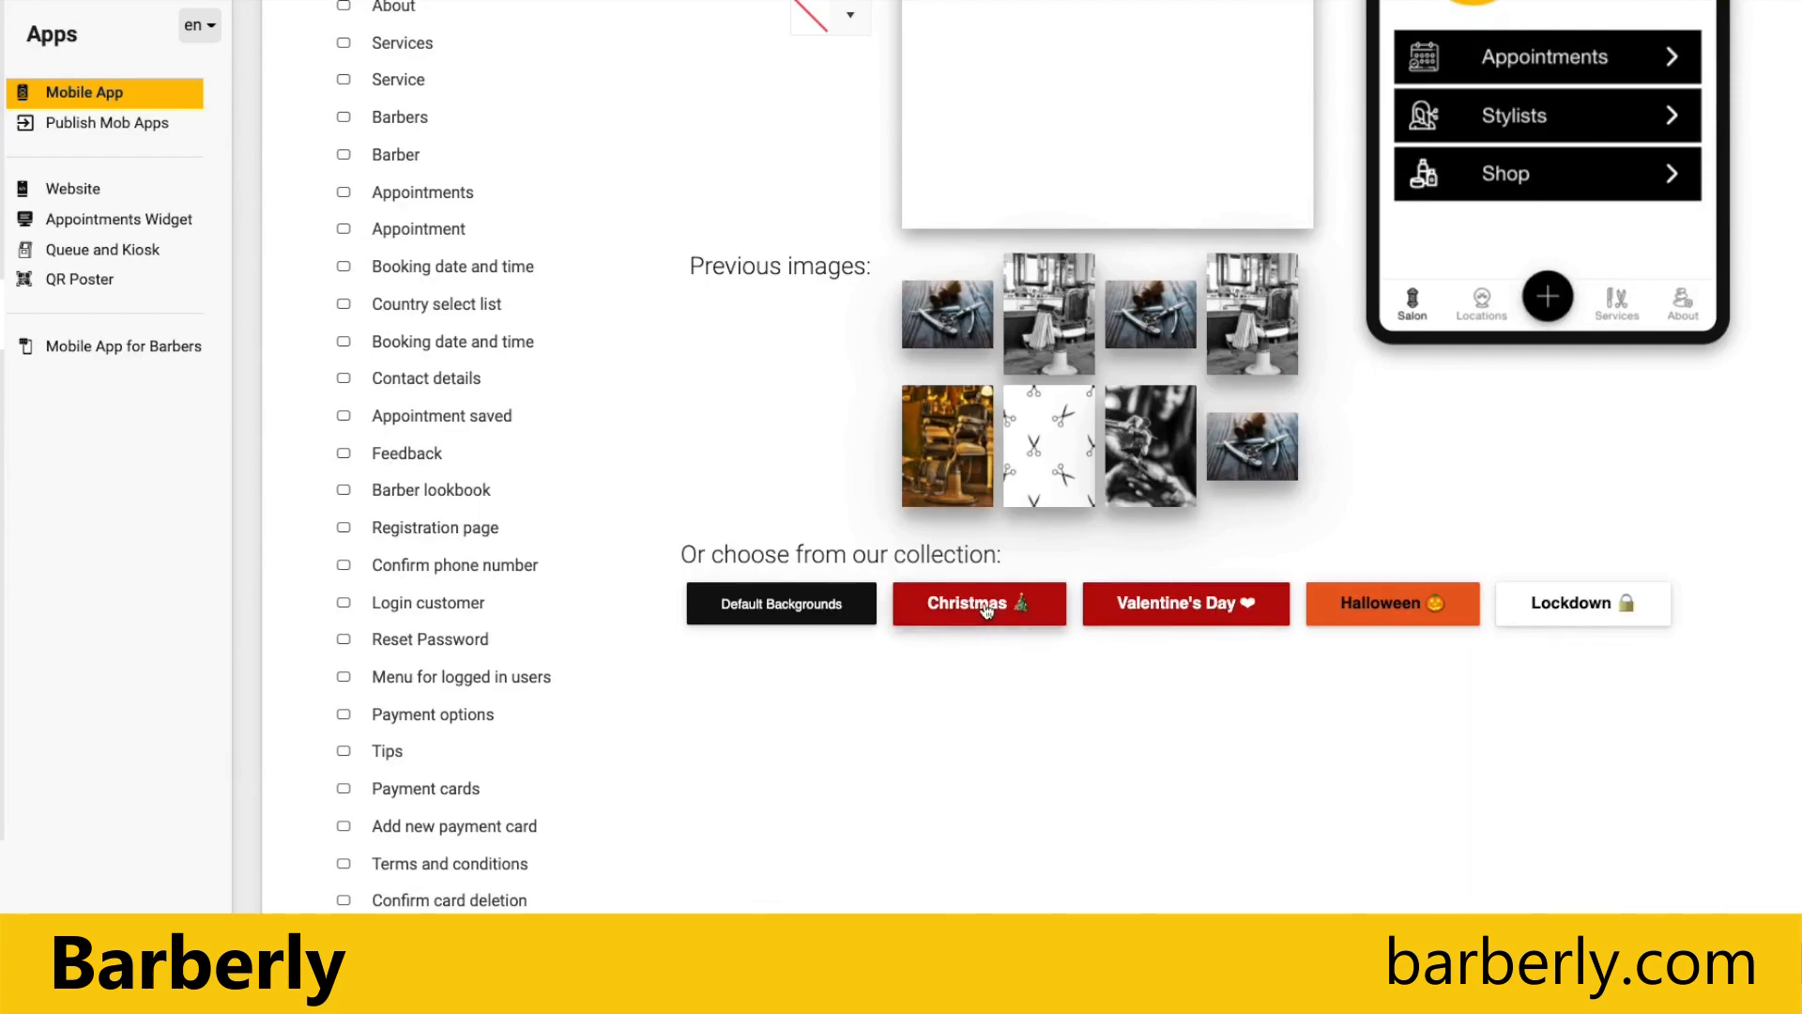
scroll(845, 525, down, 1)
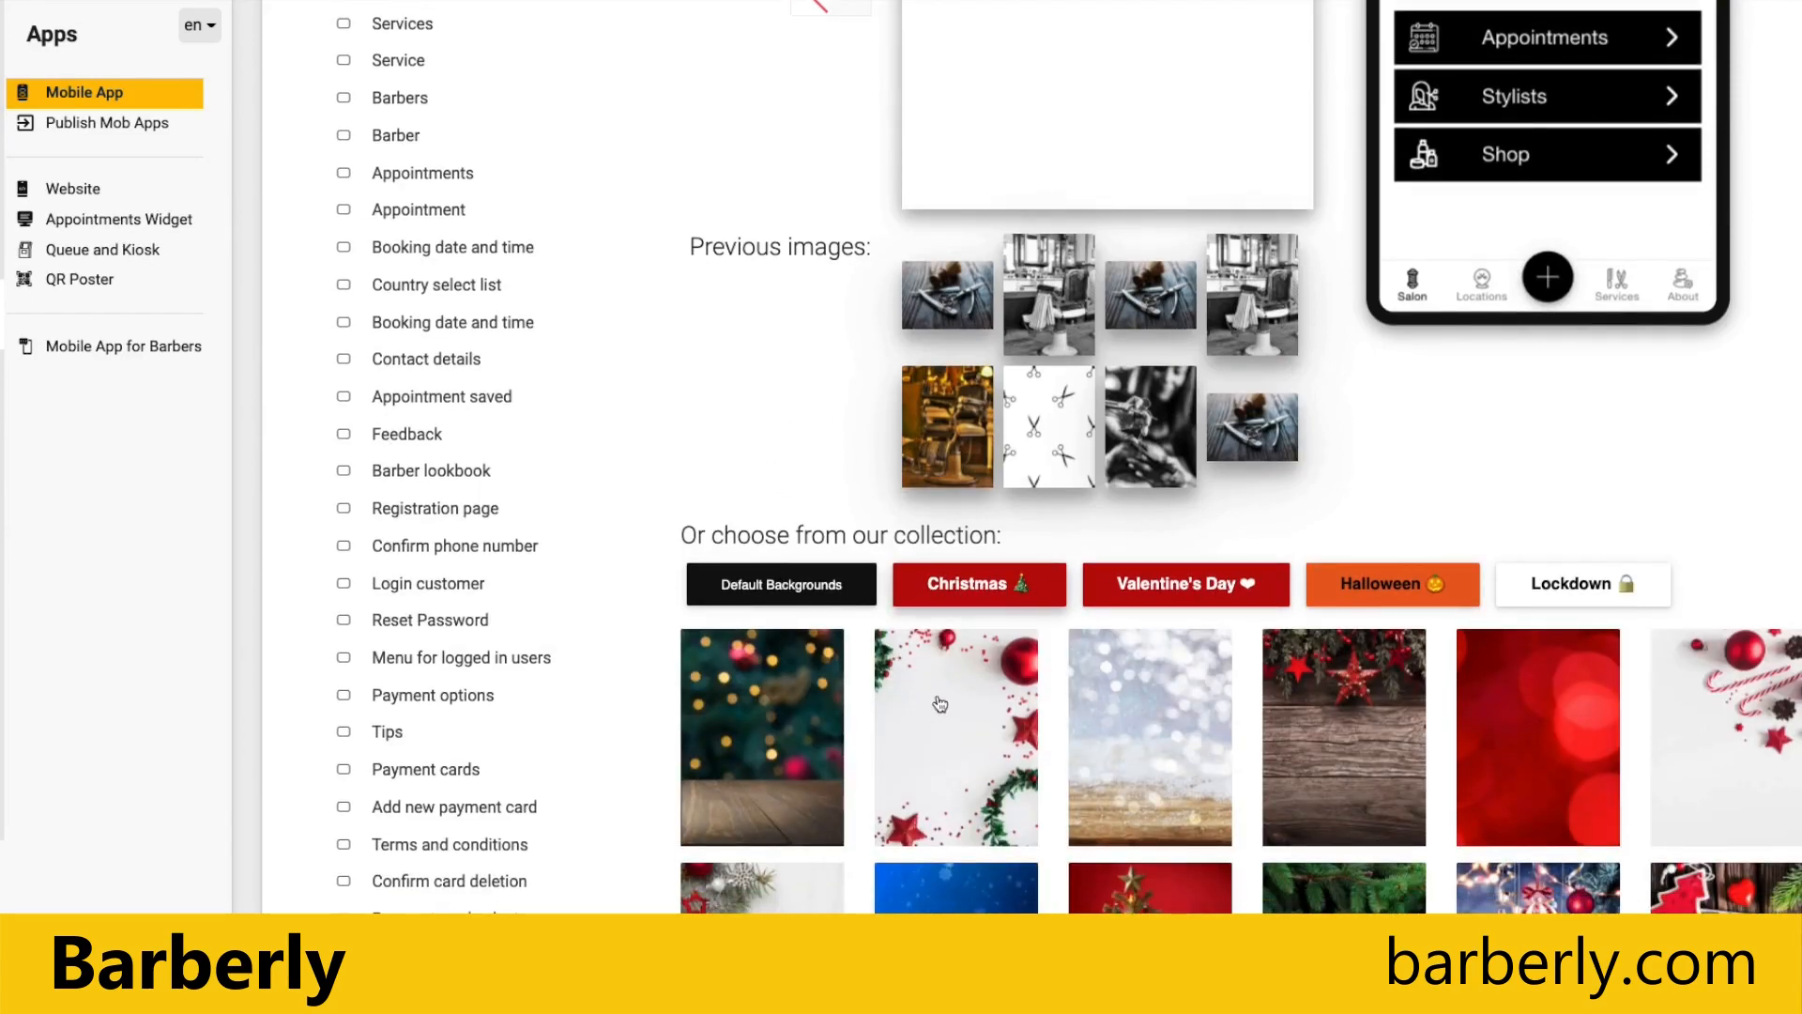
click(894, 660)
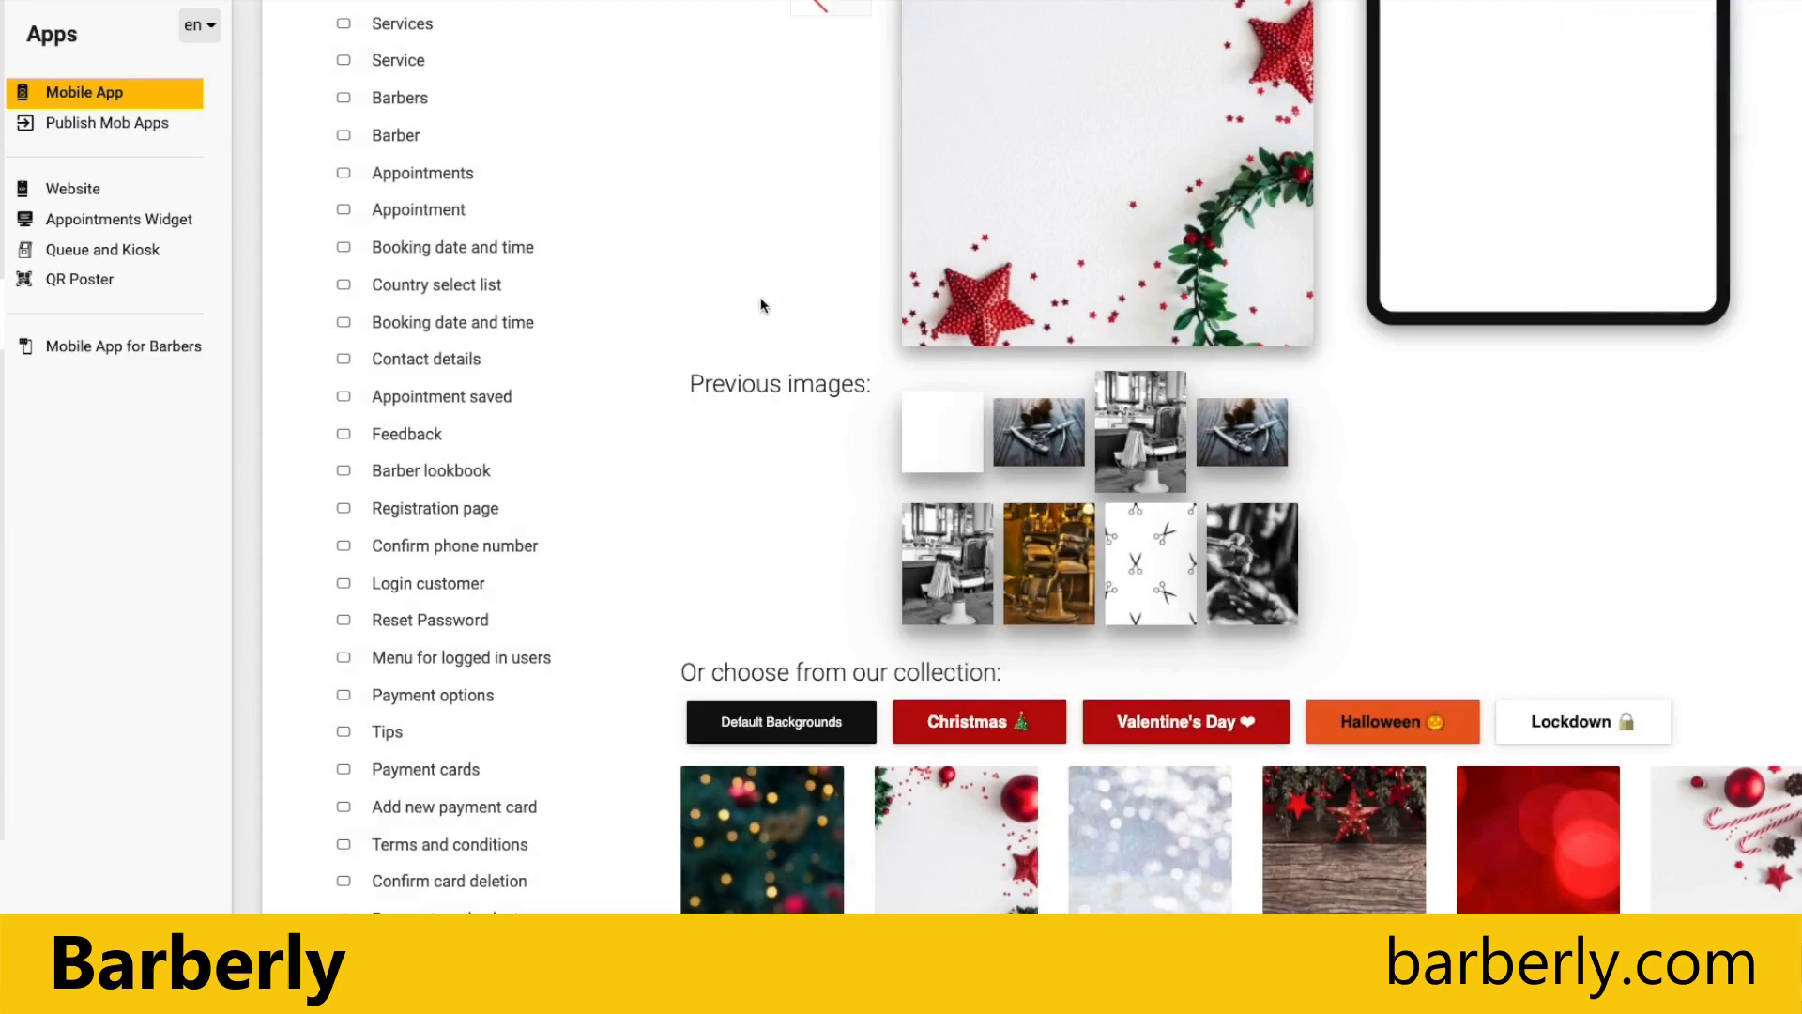
Step: Apply the background change and submit it to App Store and Google Play
scroll(771, 341, up, 5)
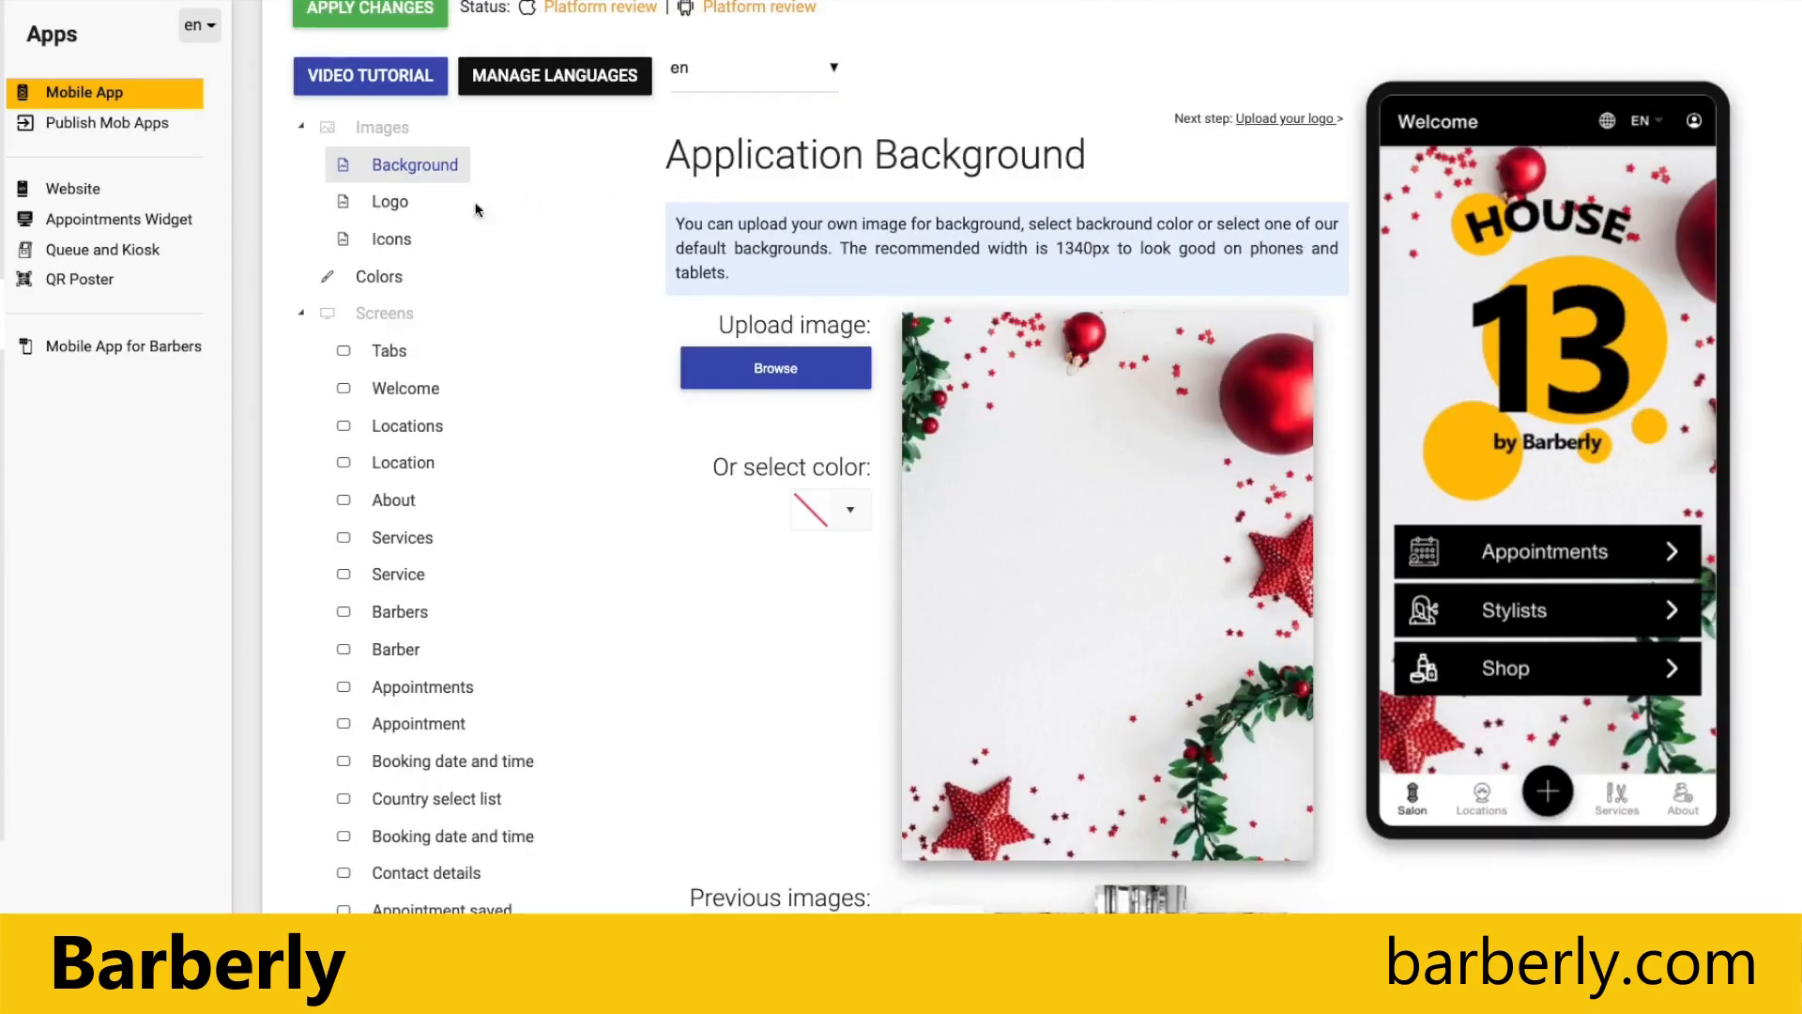
scroll(442, 141, up, 1)
click(406, 53)
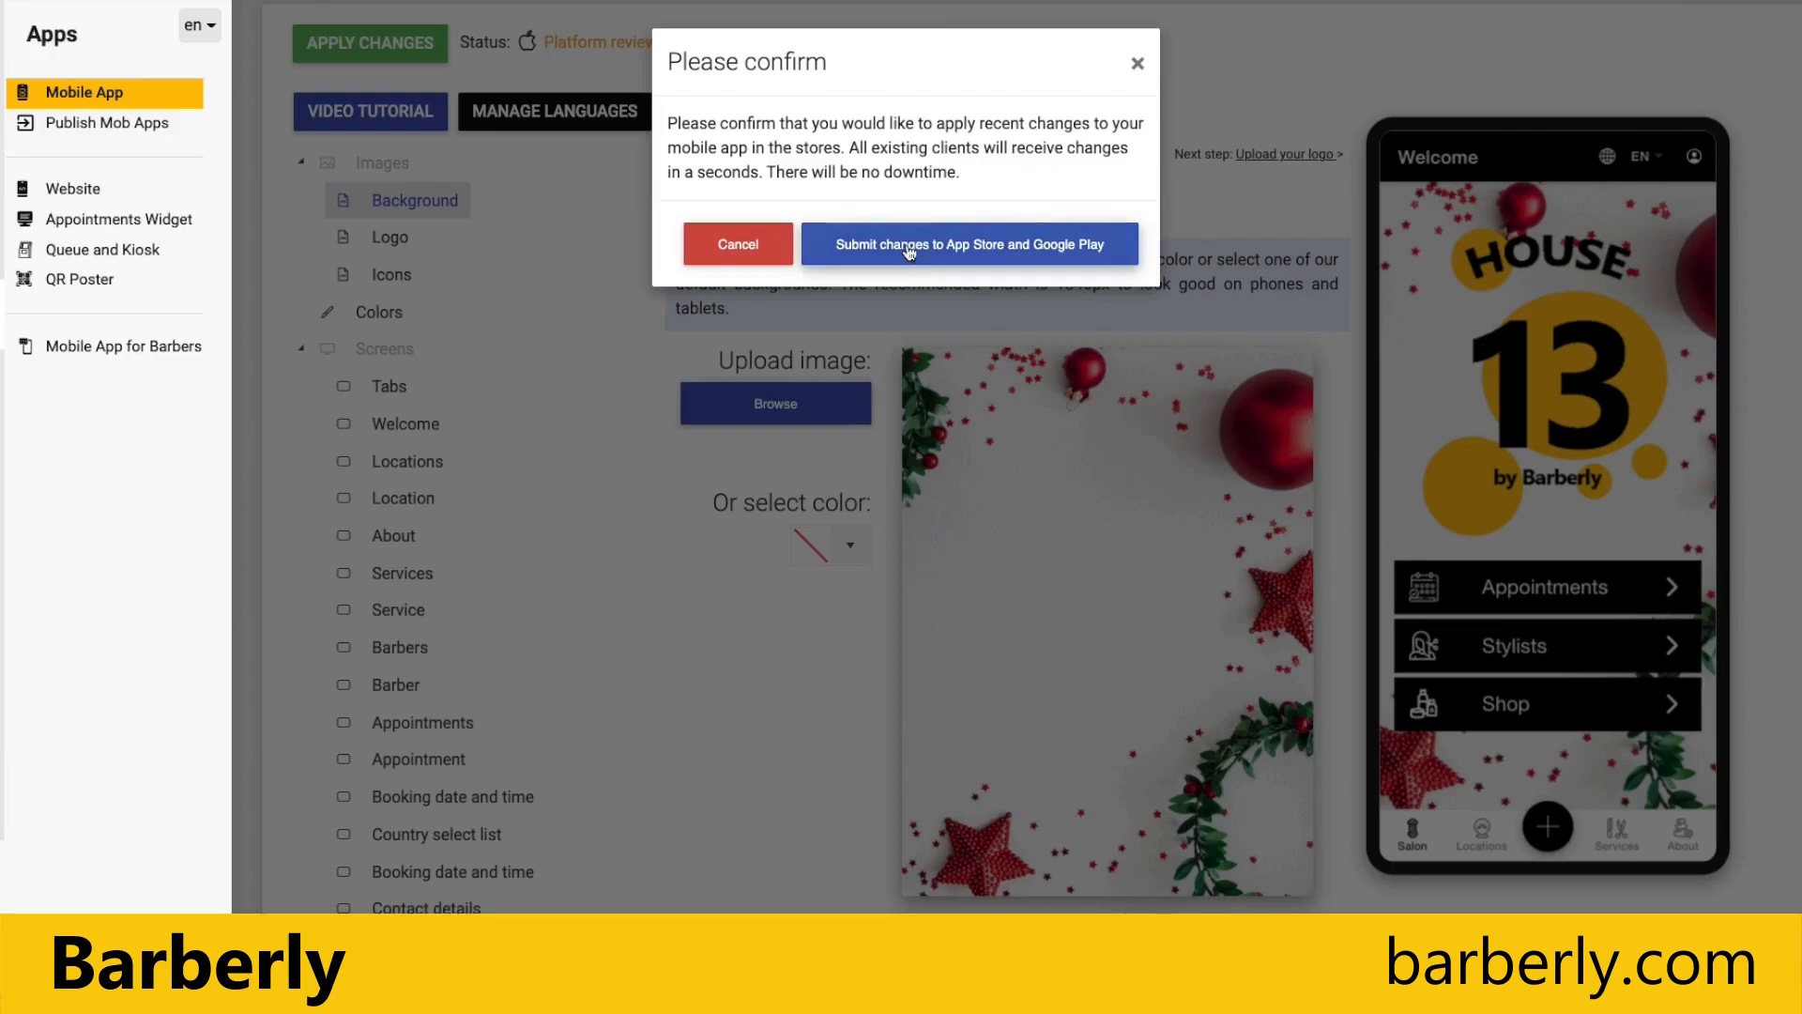
click(913, 255)
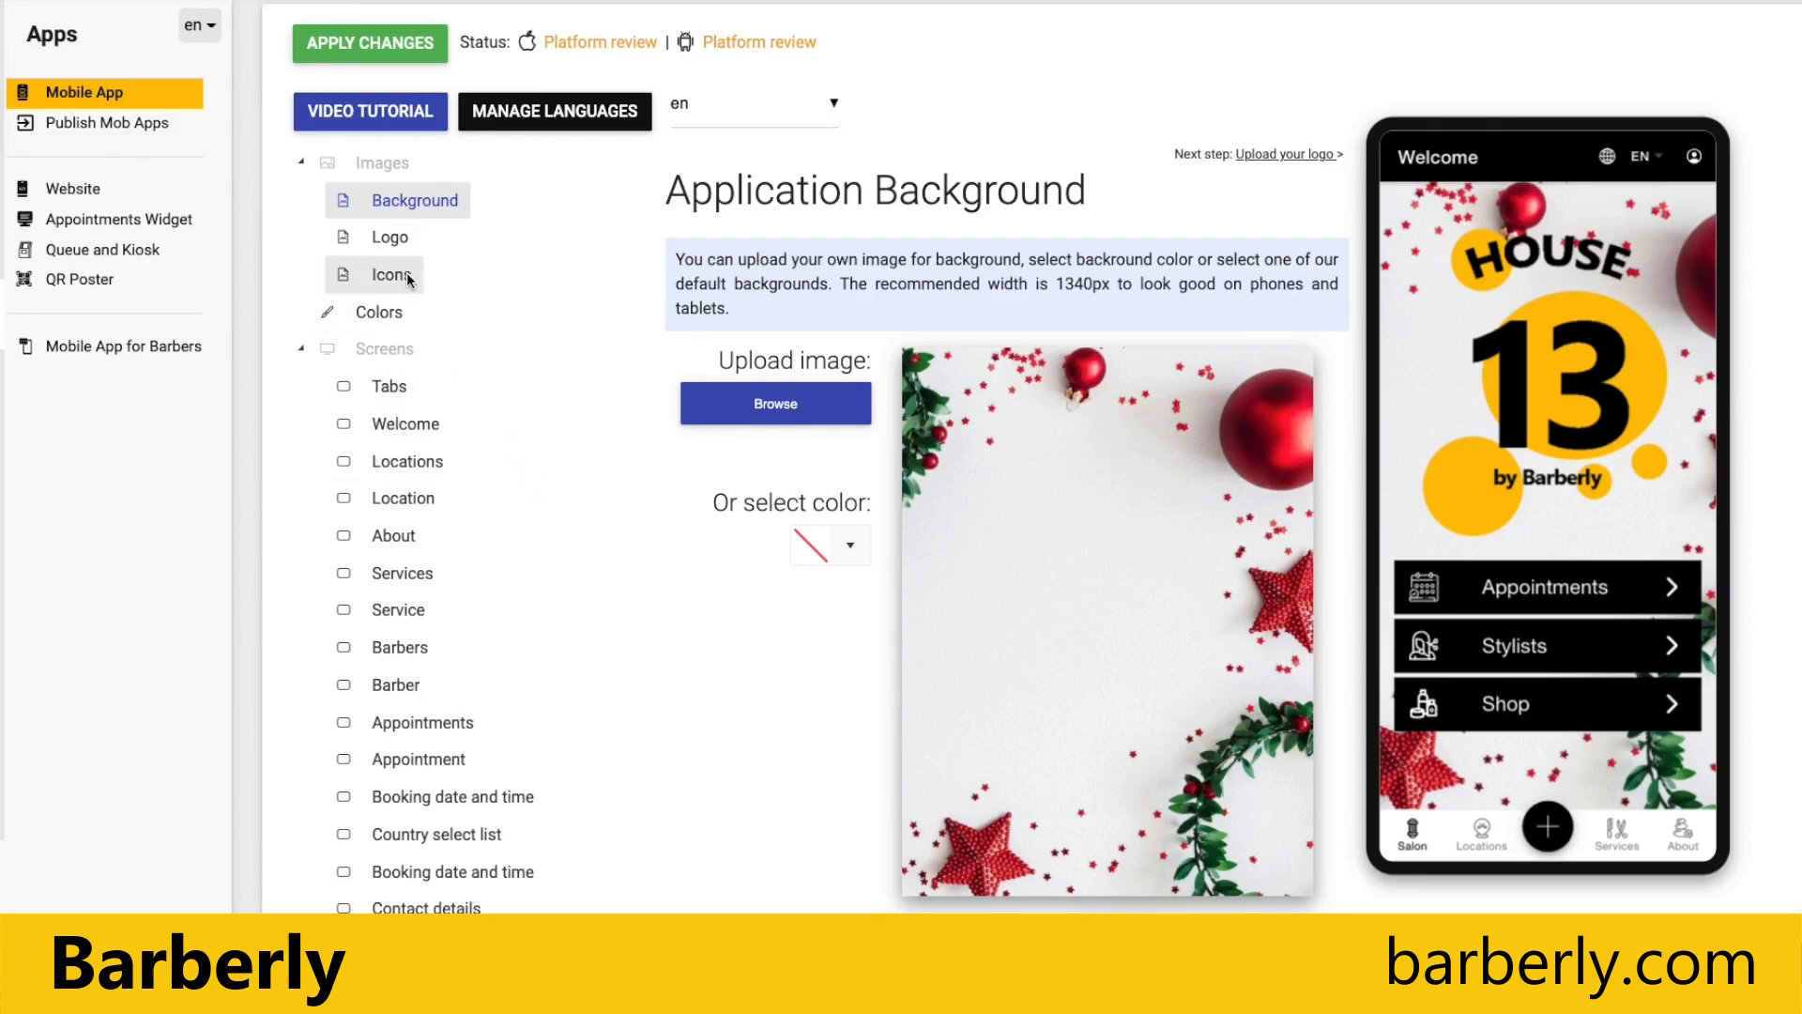
Step: Set the app logo to the Christmas collection's "Merry Christmas" Santa in an armchair and submit the change to App Store and Google Play
click(403, 249)
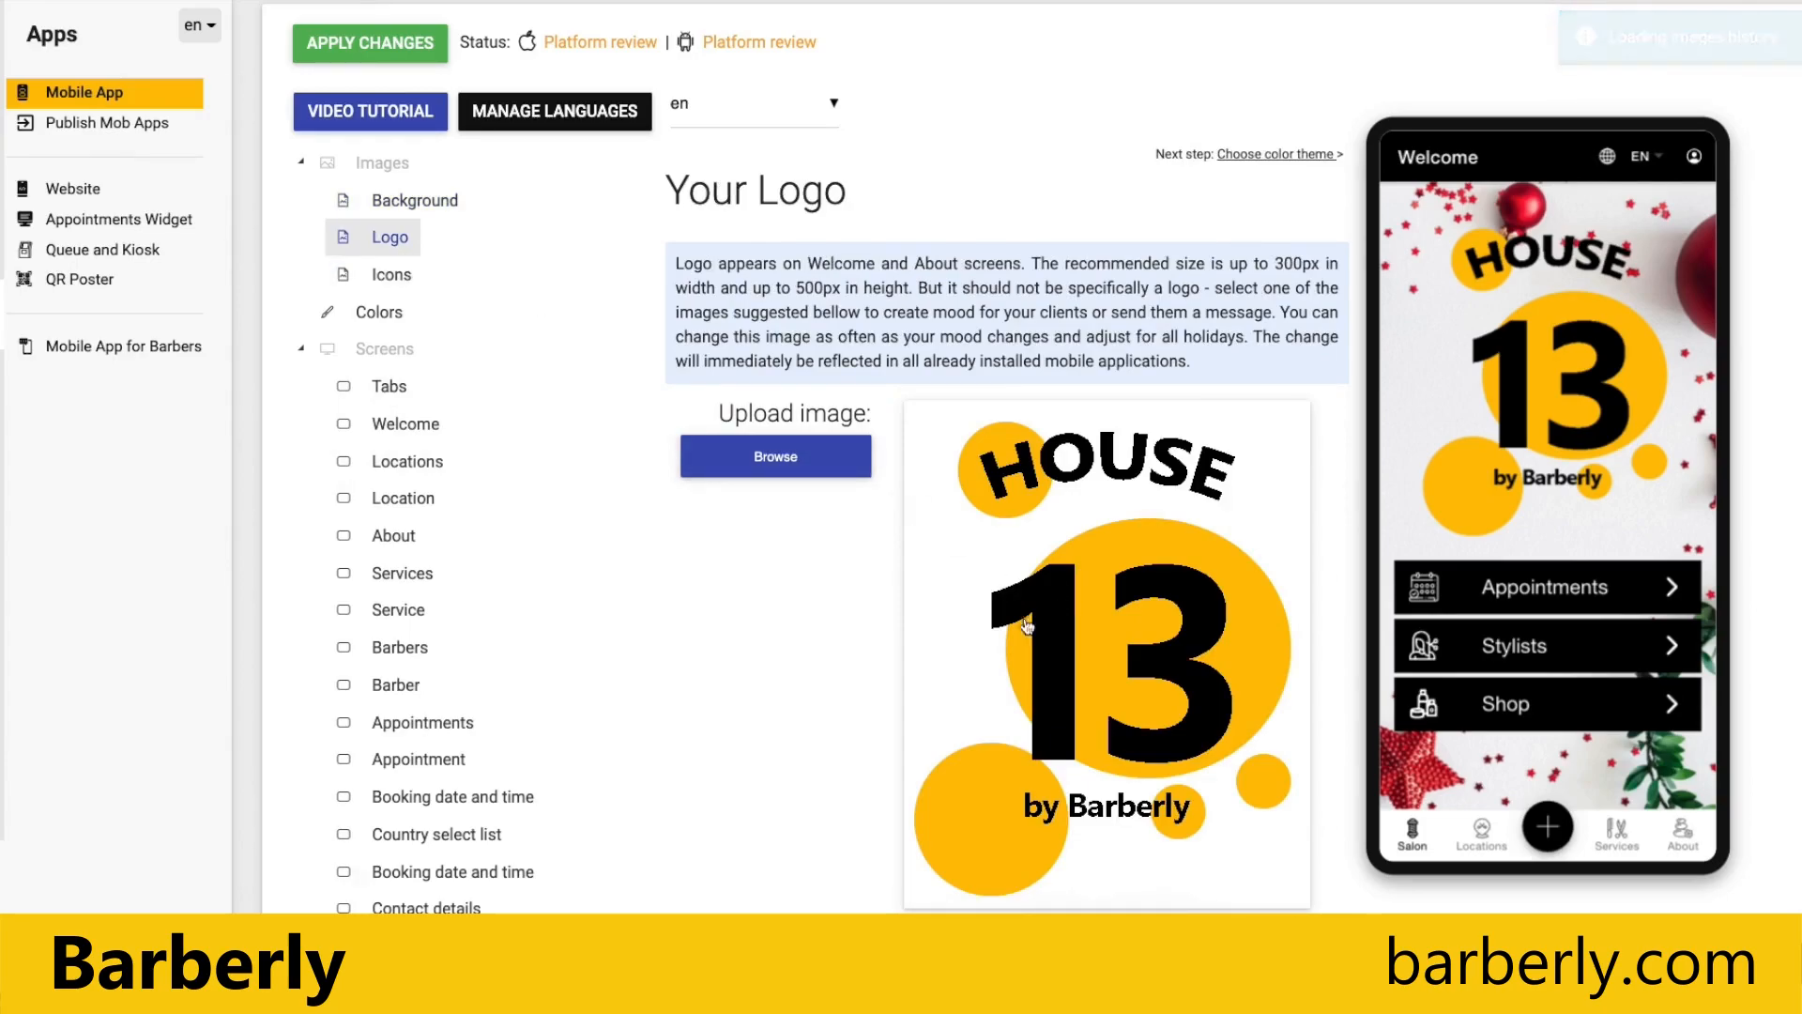
scroll(1050, 620, down, 8)
click(950, 546)
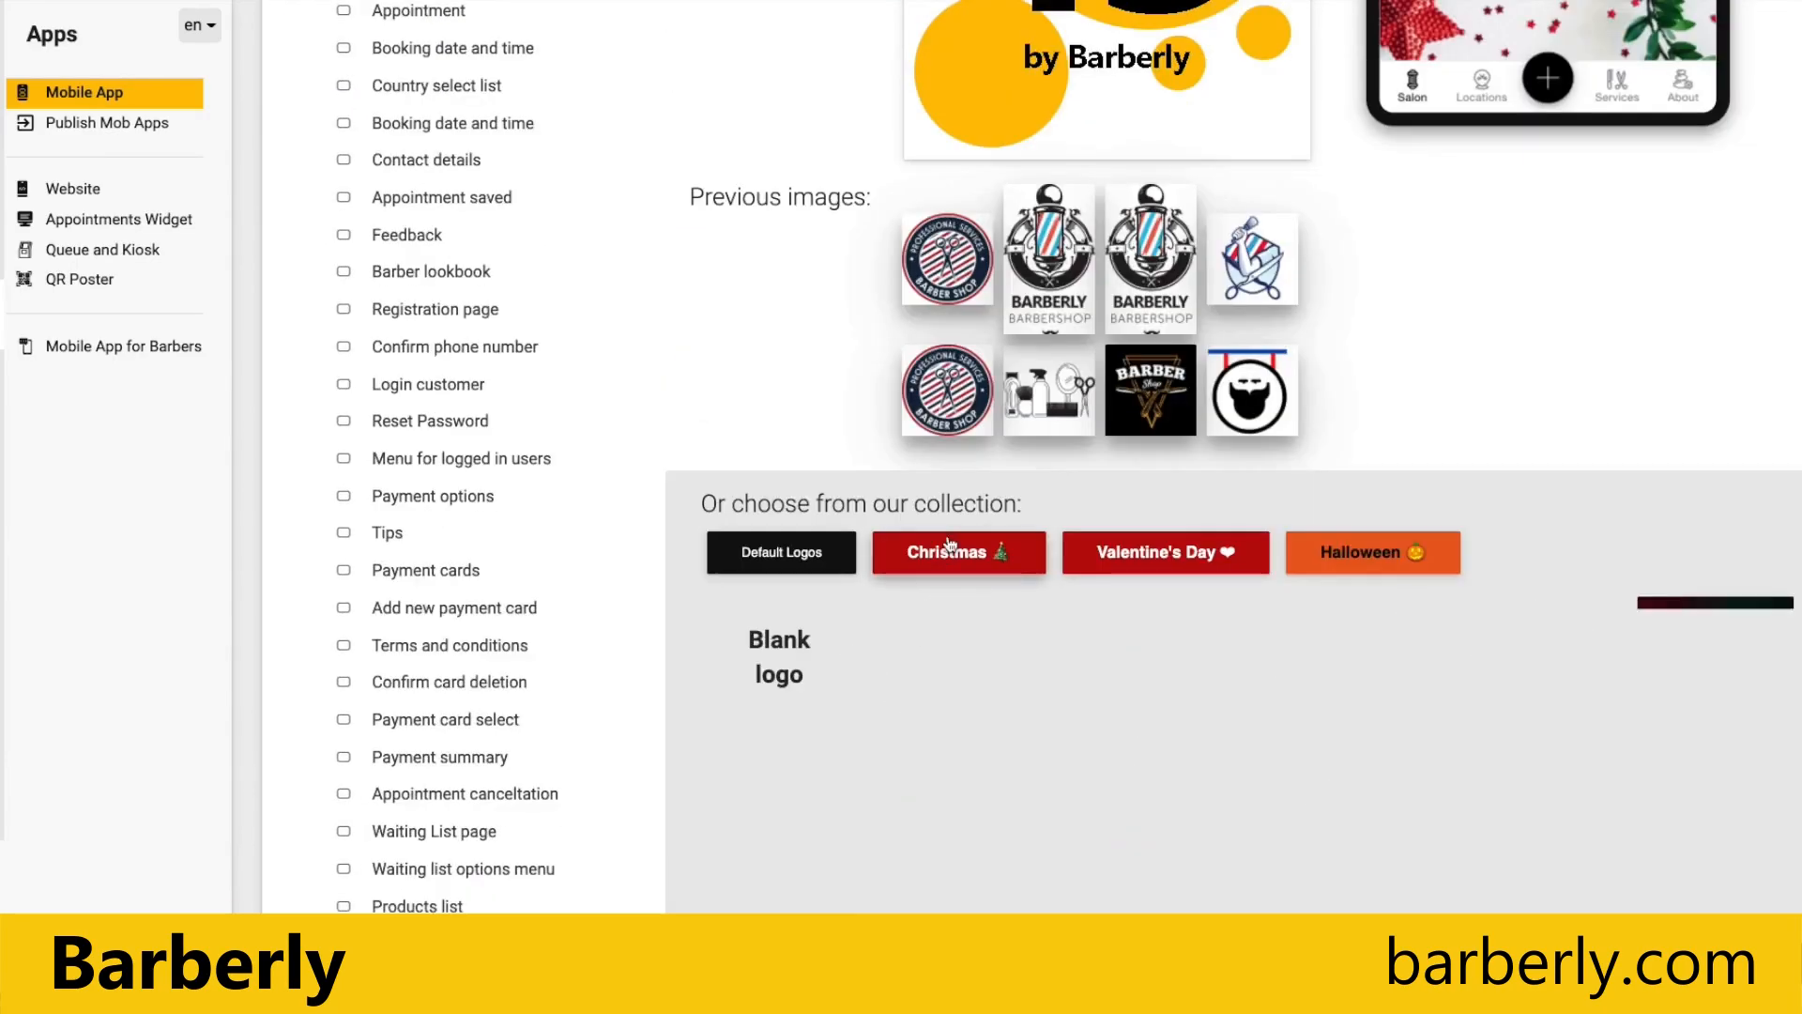
scroll(1284, 753, down, 1)
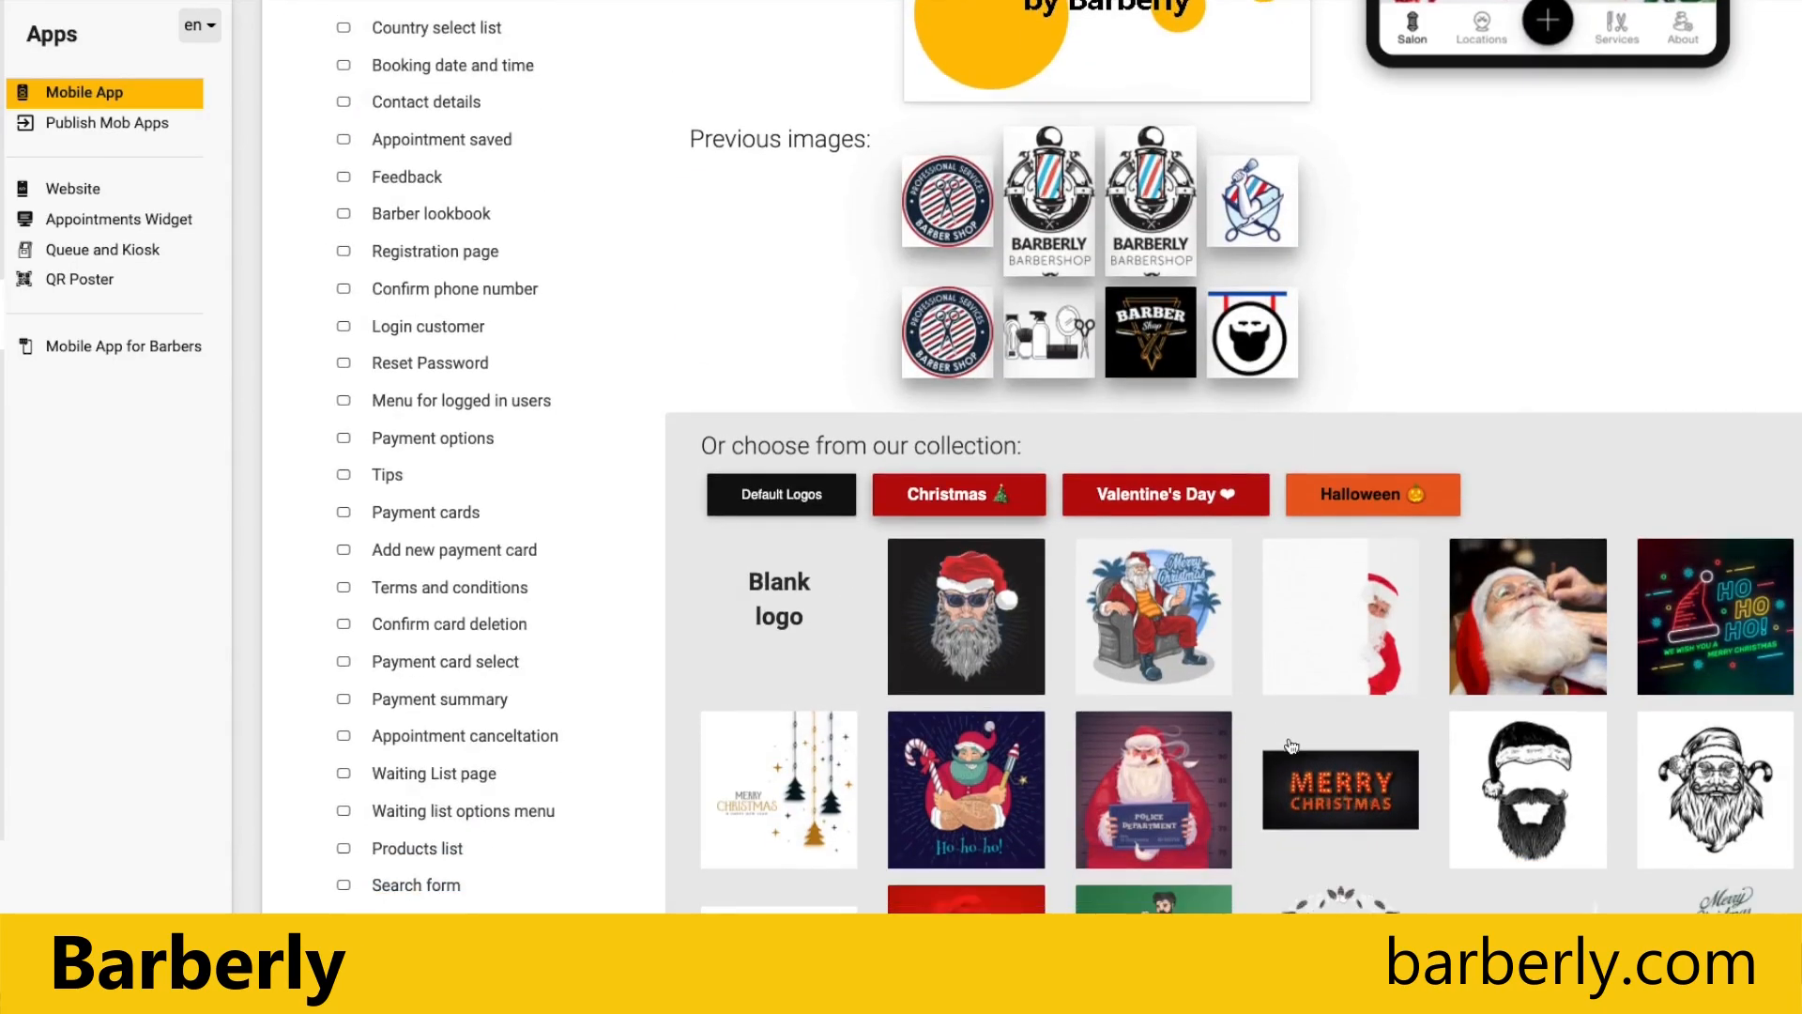
scroll(1292, 747, down, 2)
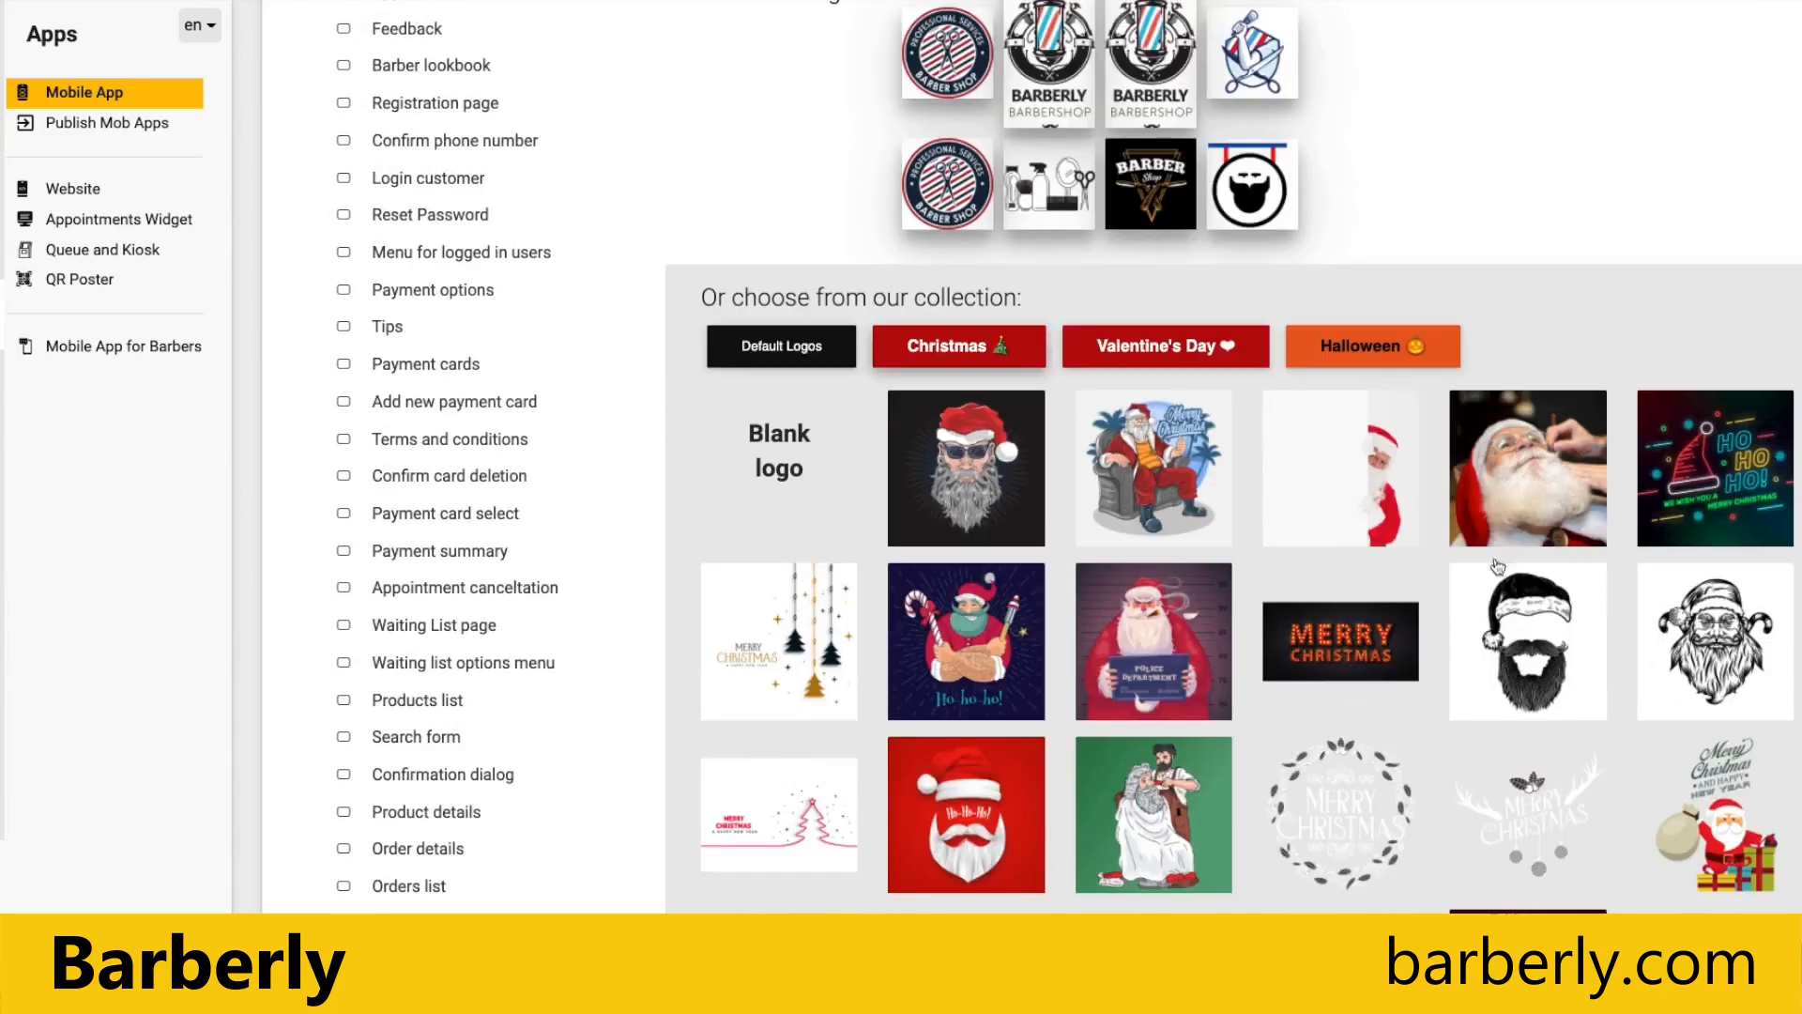
click(1146, 467)
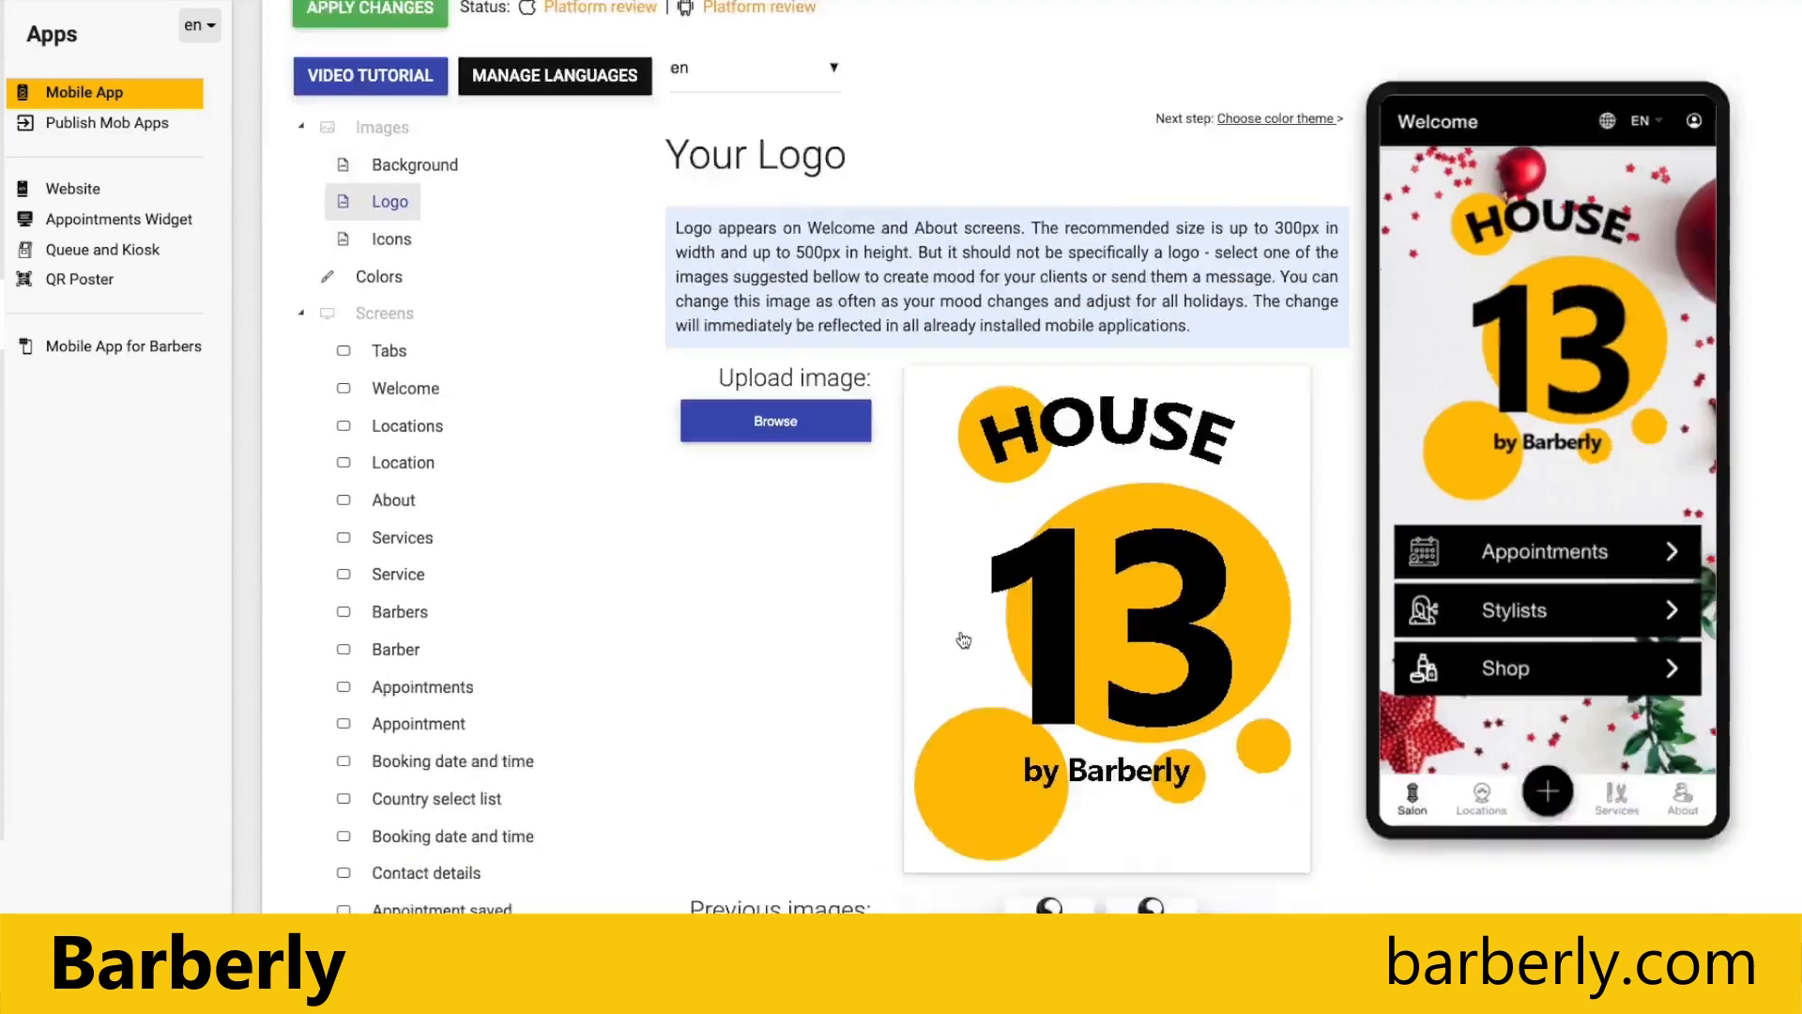
scroll(964, 641, down, 5)
click(1154, 753)
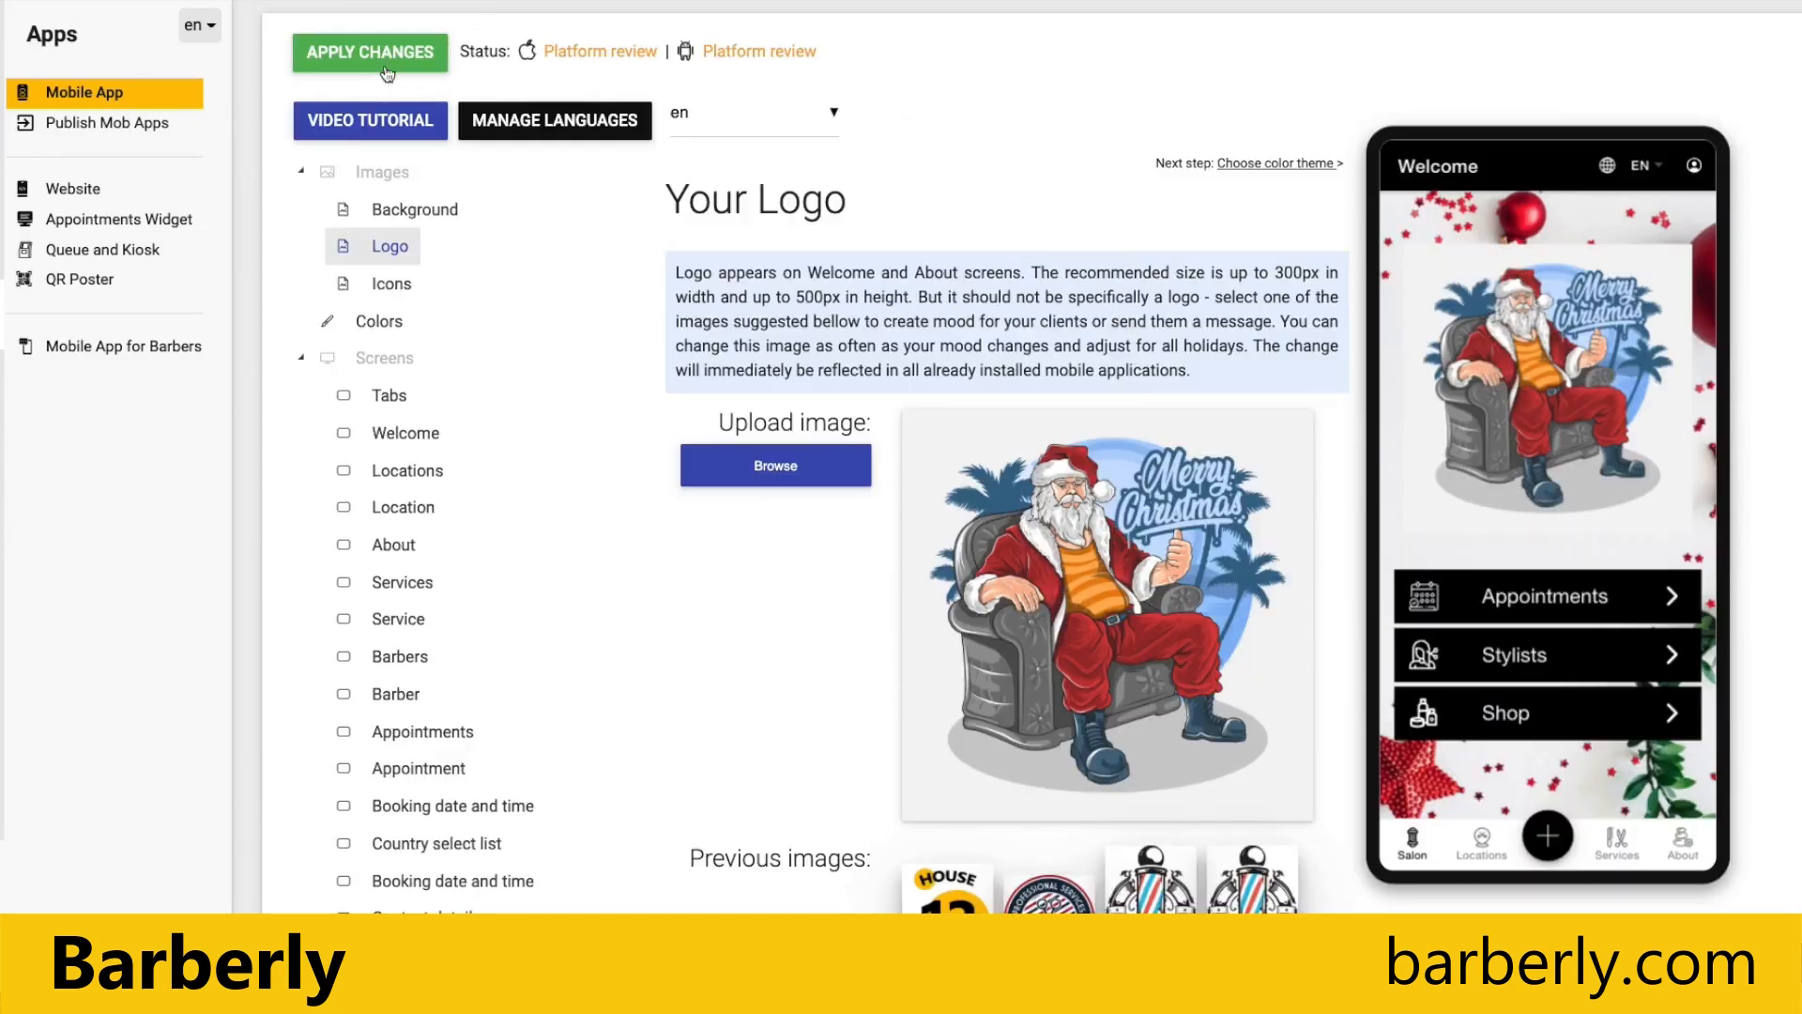
click(390, 57)
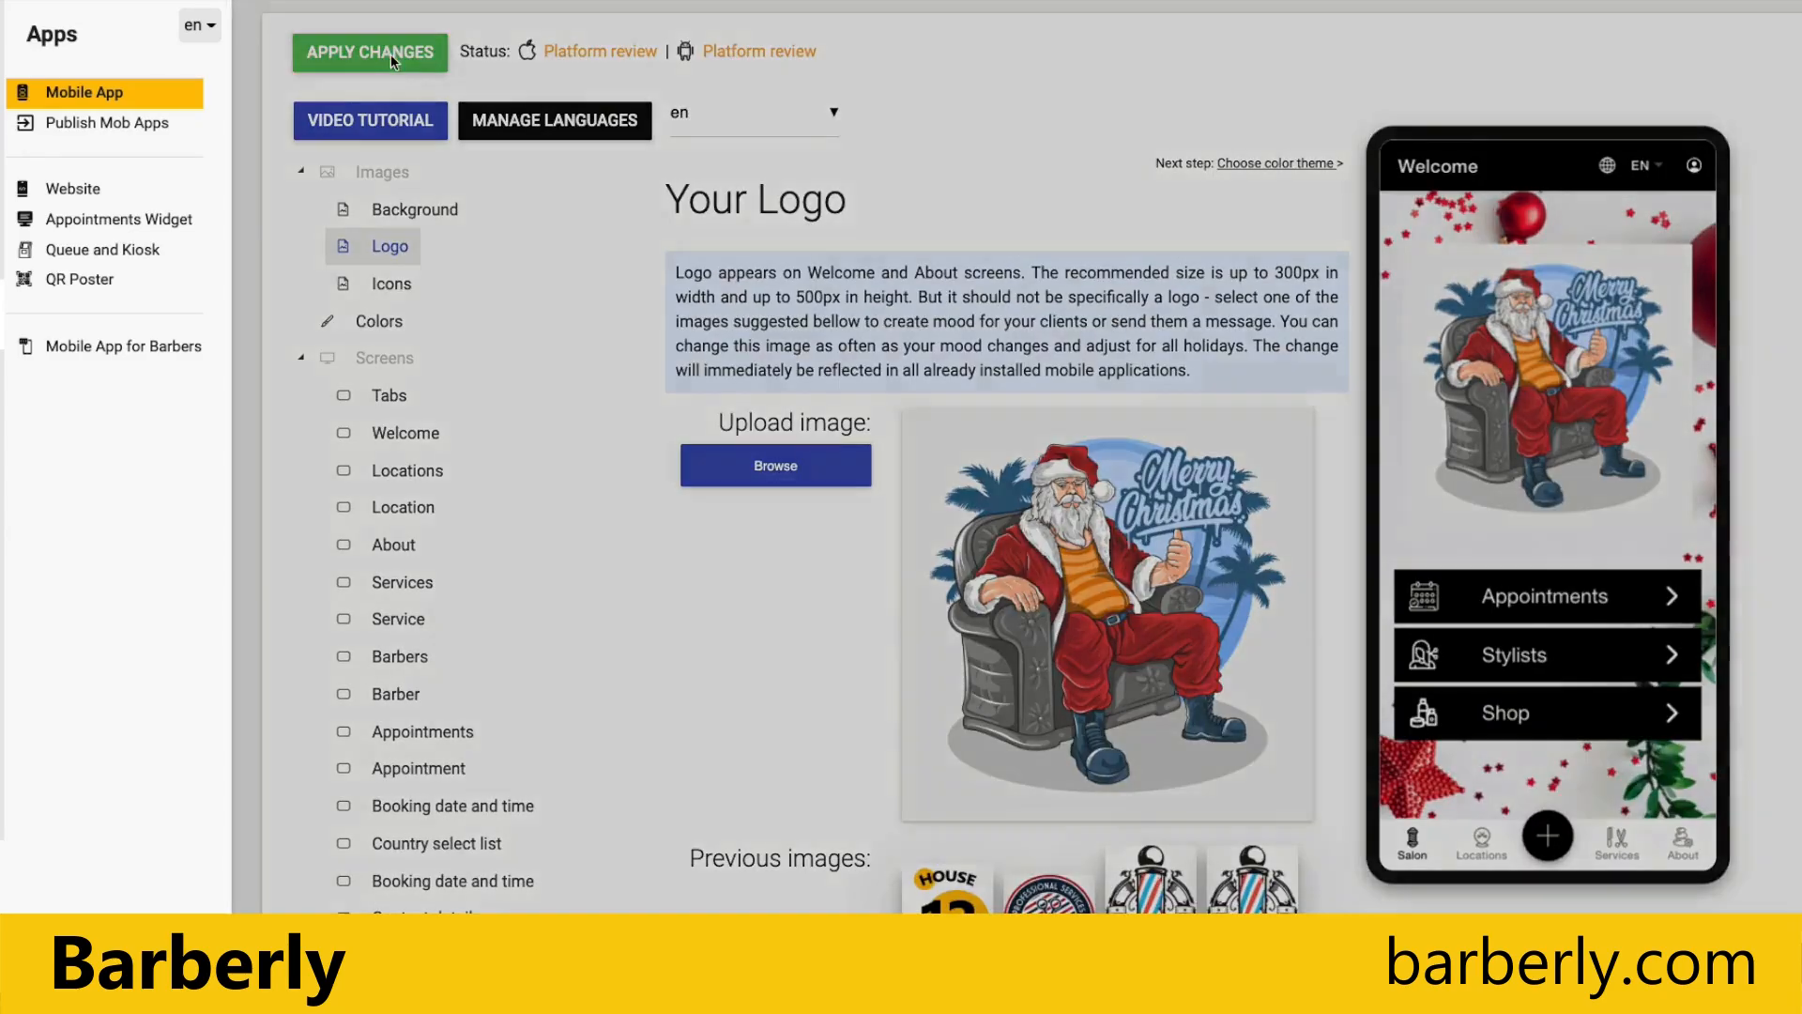
click(934, 256)
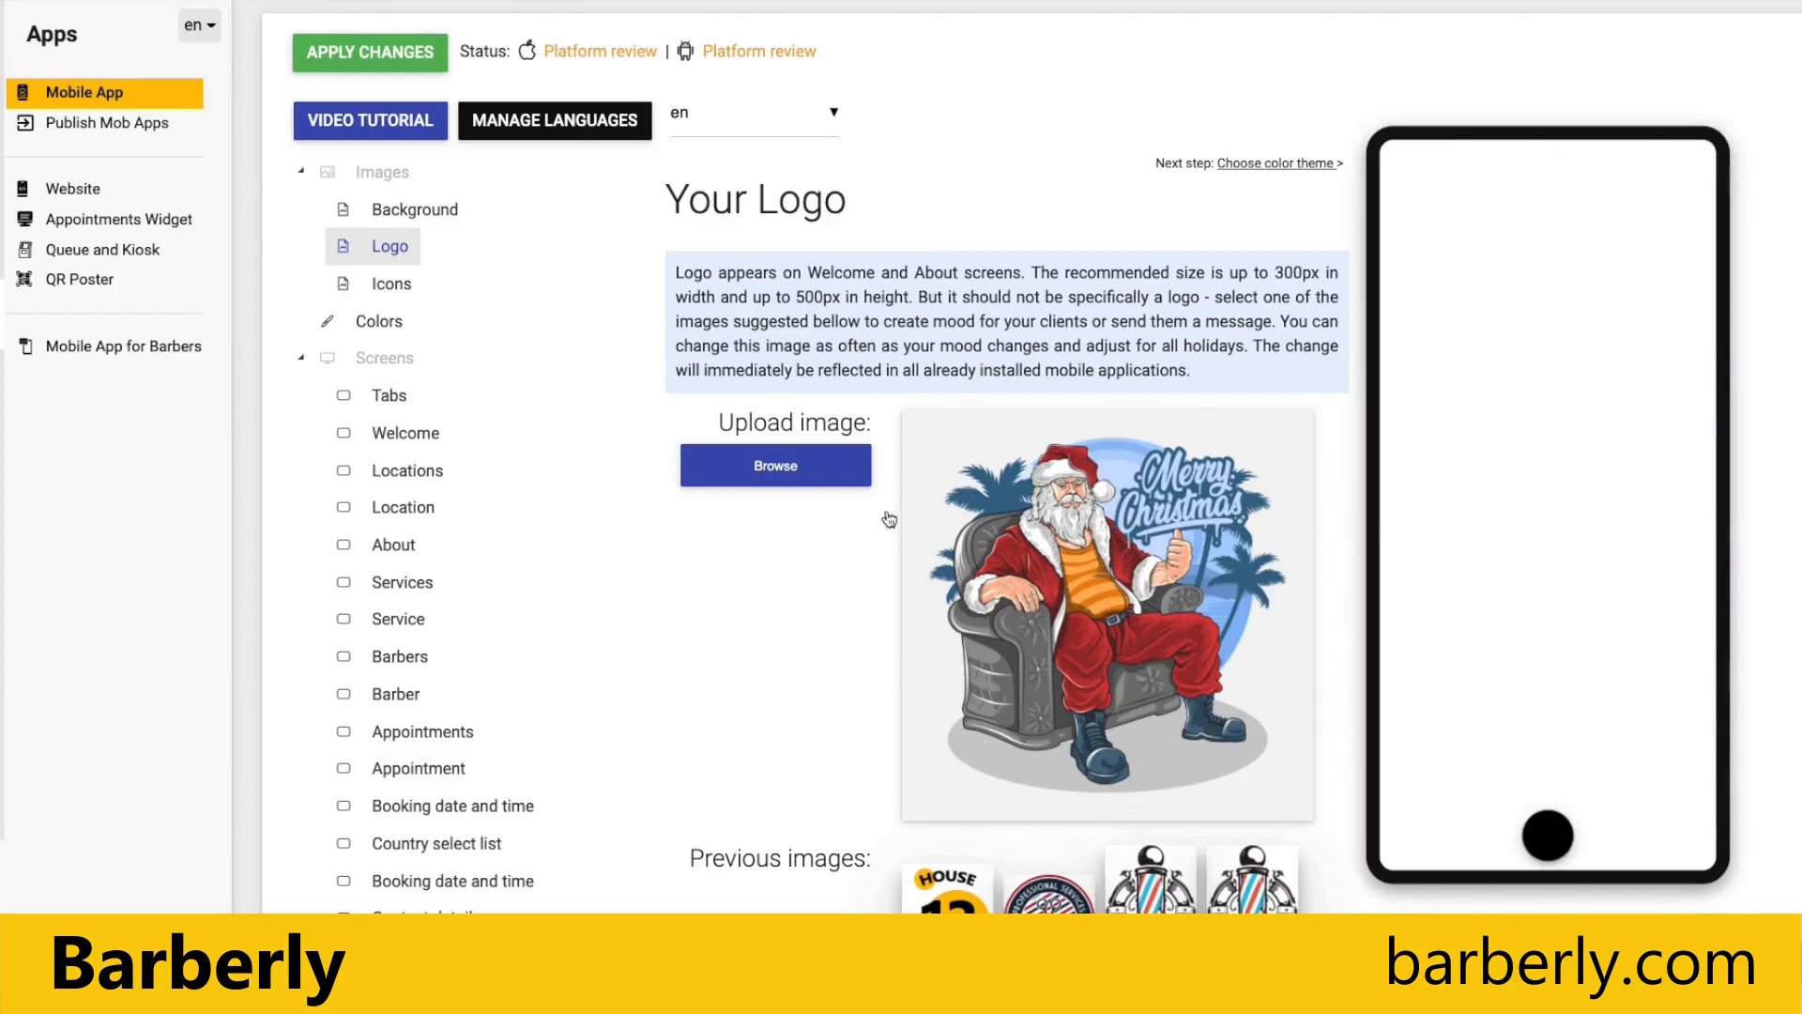